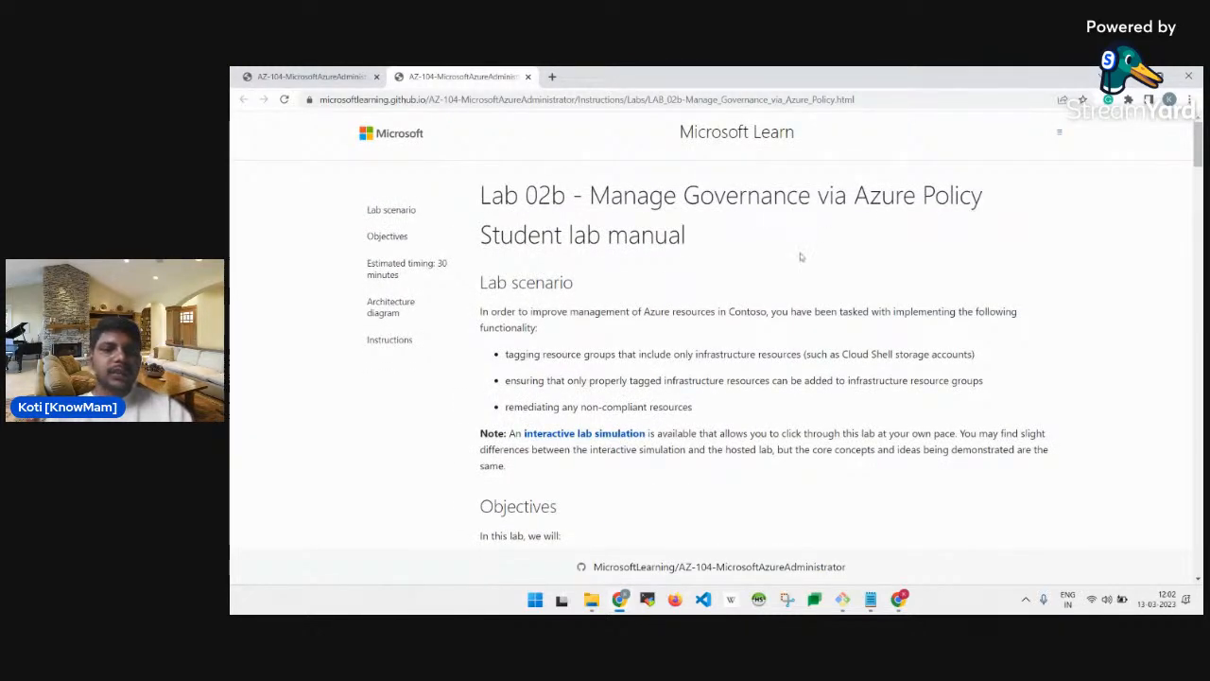
Bring up the Azure portal briefly, then return to the lab manual.
mouse_move(619, 598)
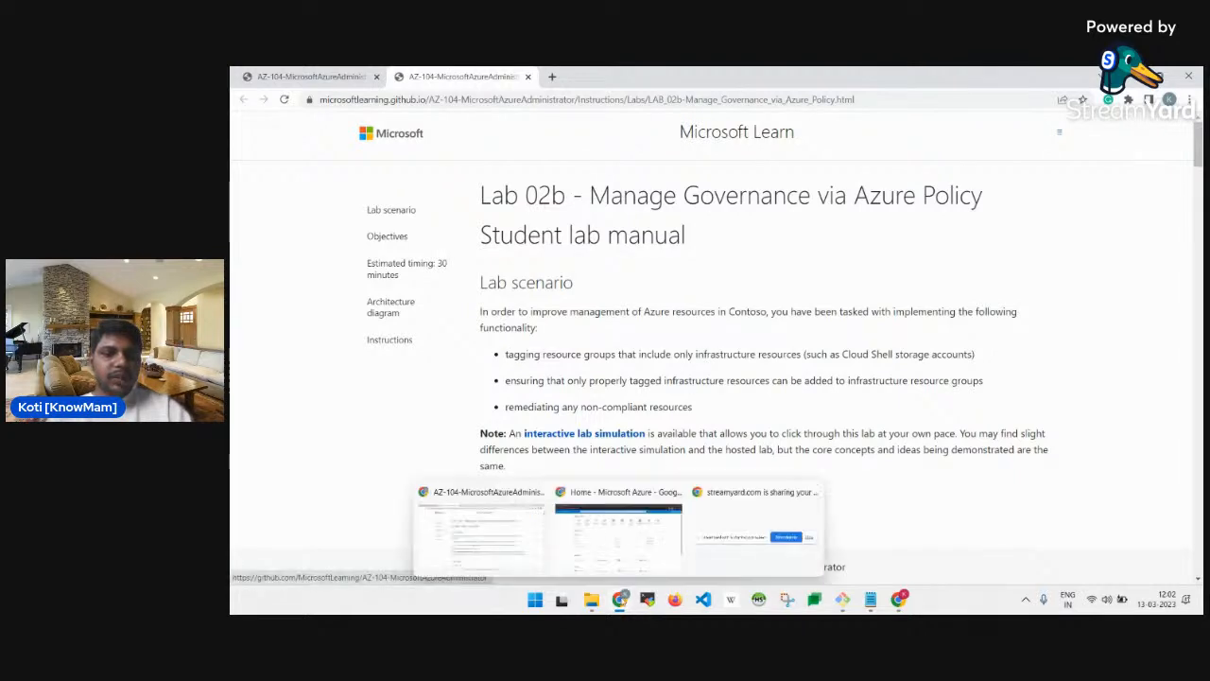
click(639, 549)
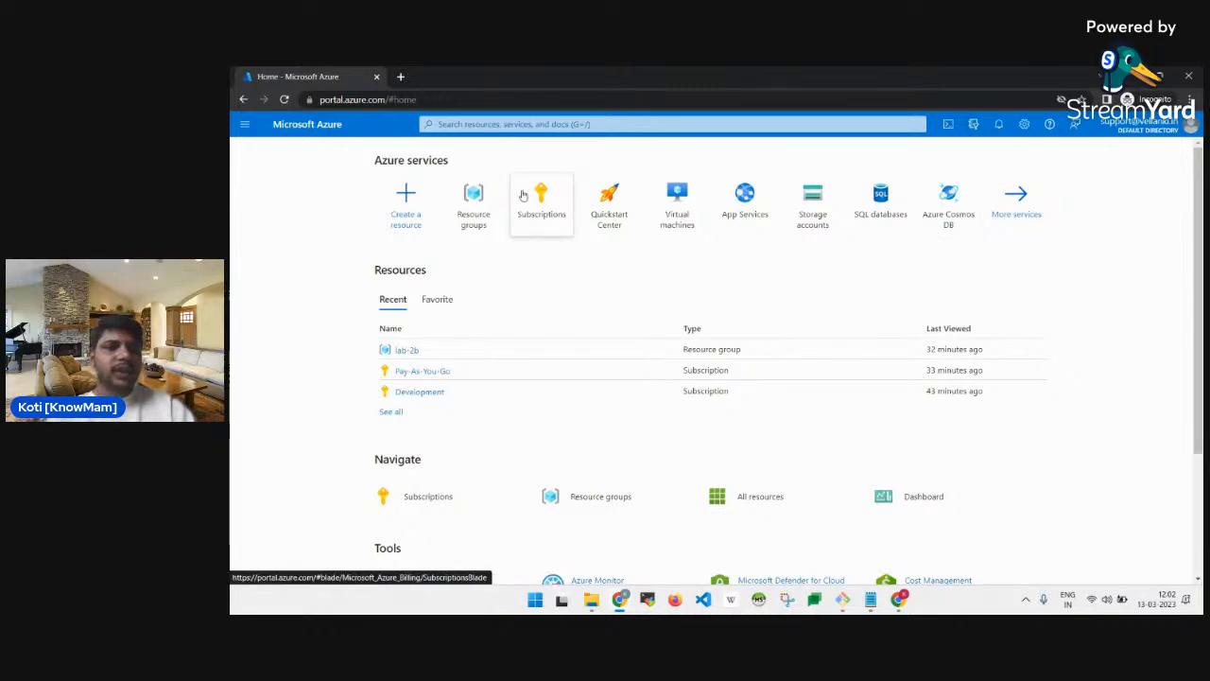
mouse_move(519, 195)
key(alt+Tab)
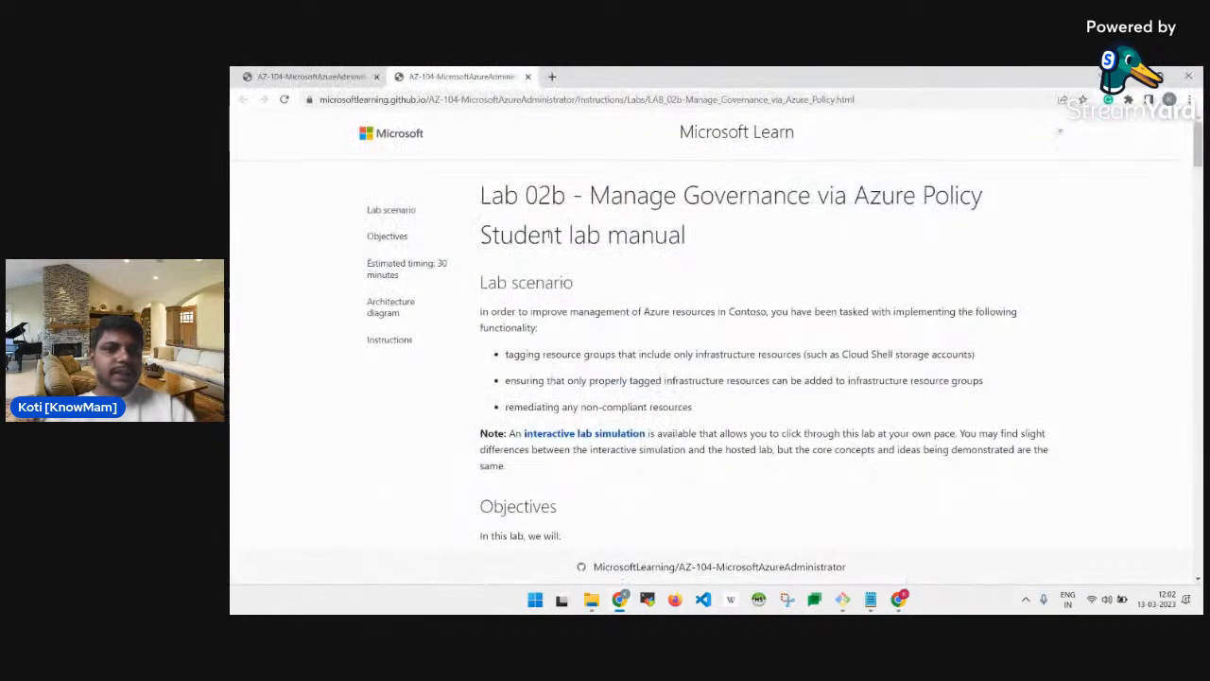
Read the manual's Objectives and architecture diagram down to Exercise 1, Task 1: Assign tags.
scroll(596, 311, down, 5)
scroll(595, 312, down, 1)
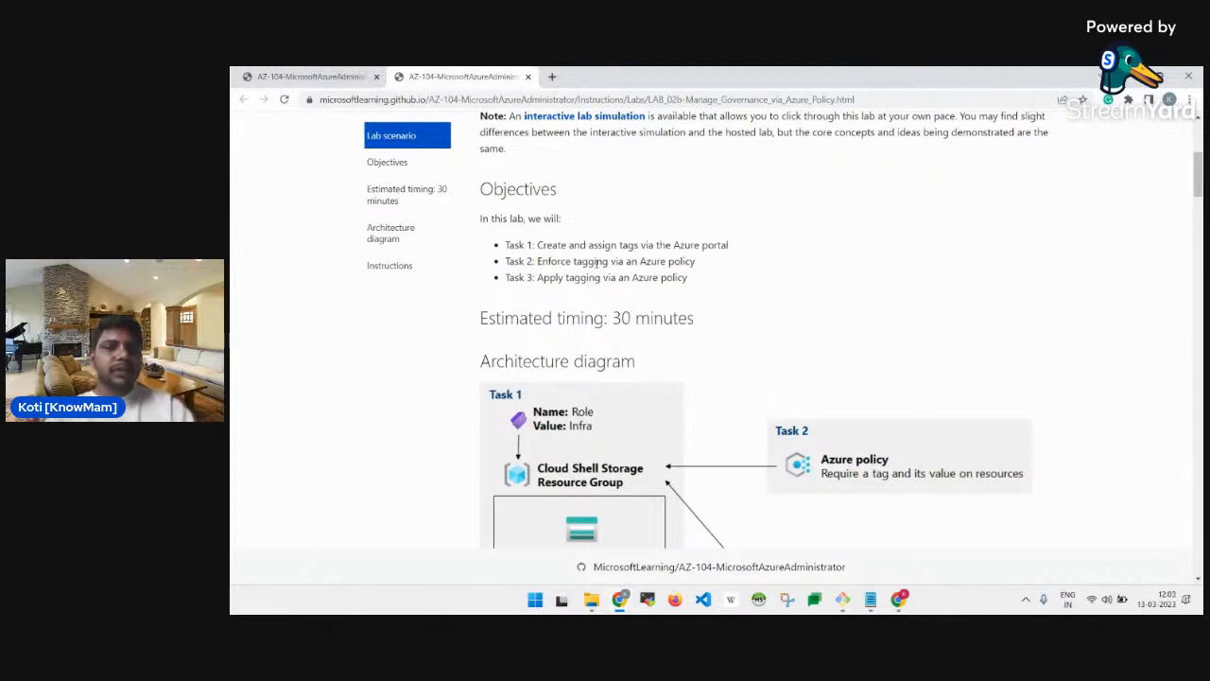
scroll(597, 265, down, 1)
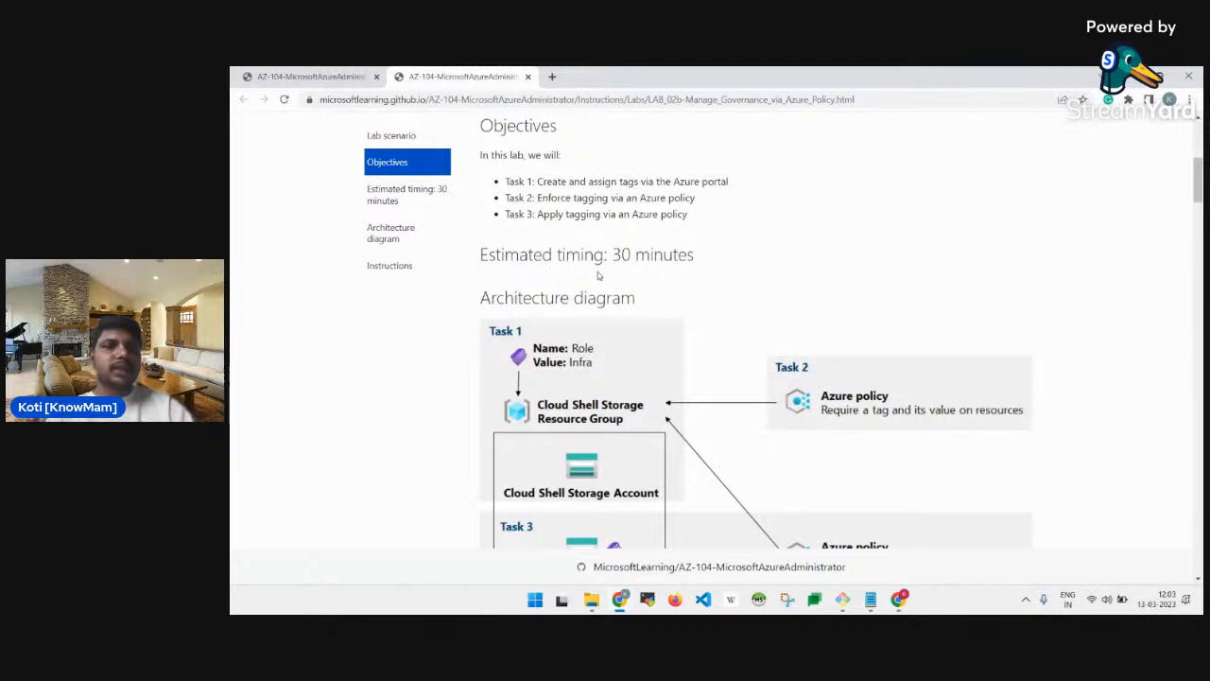
scroll(597, 275, down, 2)
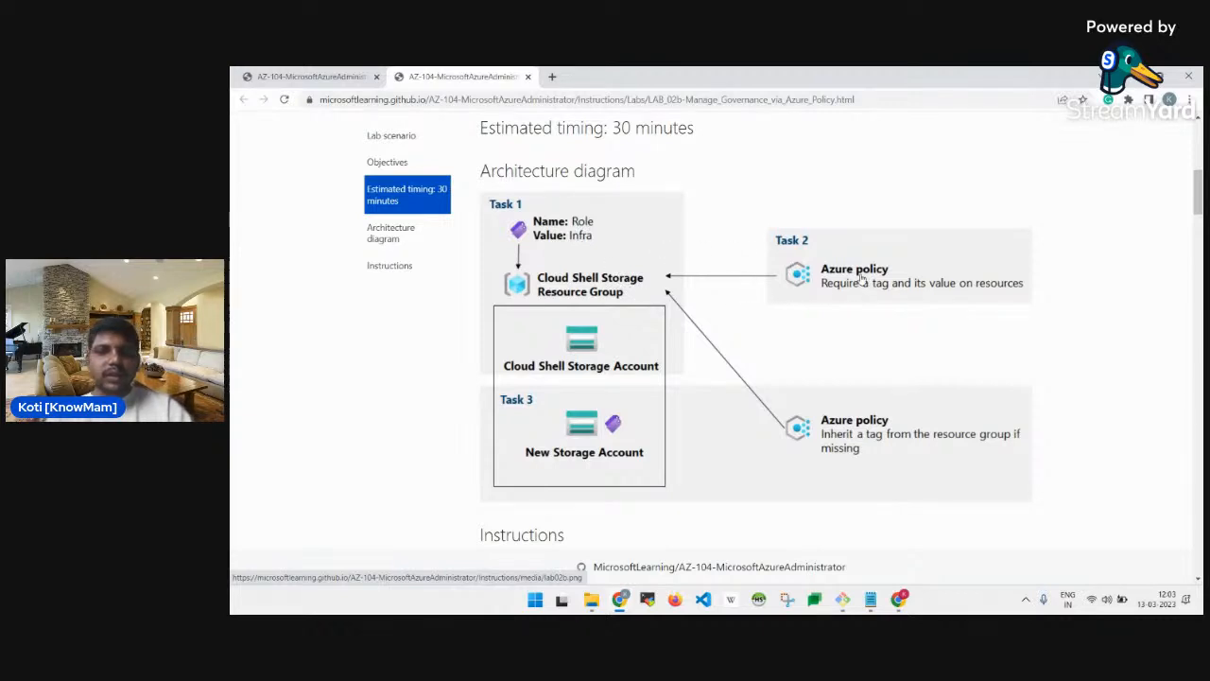
scroll(816, 302, down, 3)
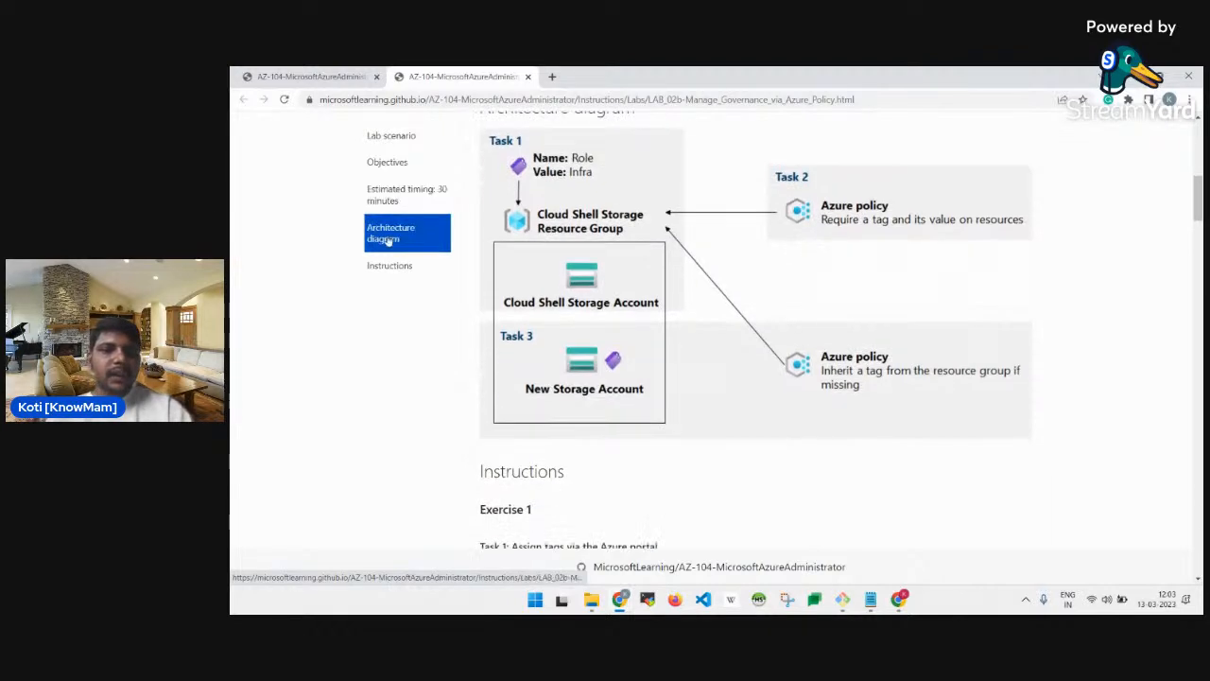
scroll(729, 298, up, 2)
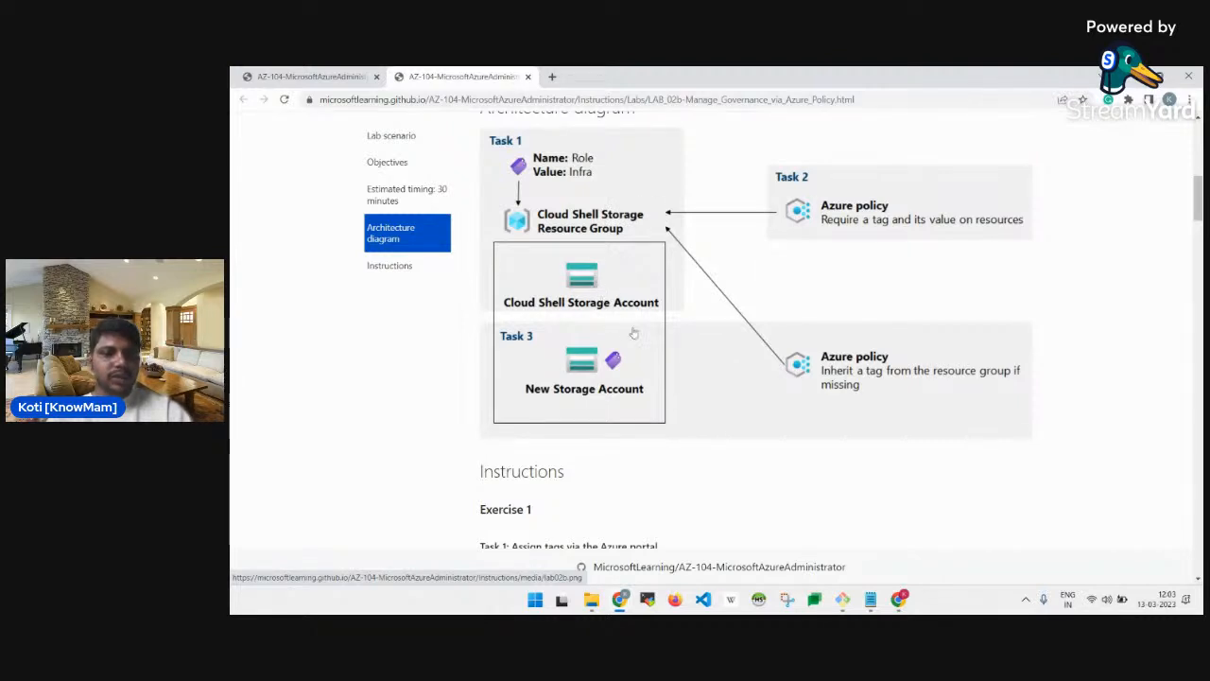
scroll(663, 350, down, 2)
scroll(663, 350, down, 5)
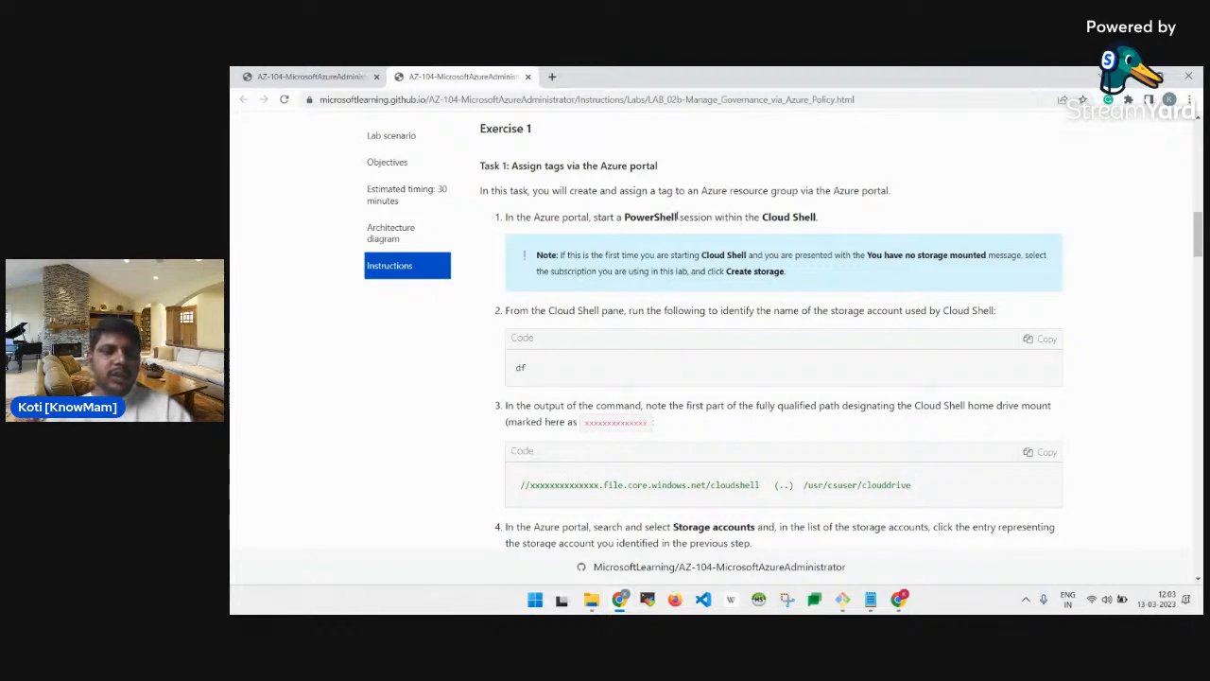
key(alt+Tab)
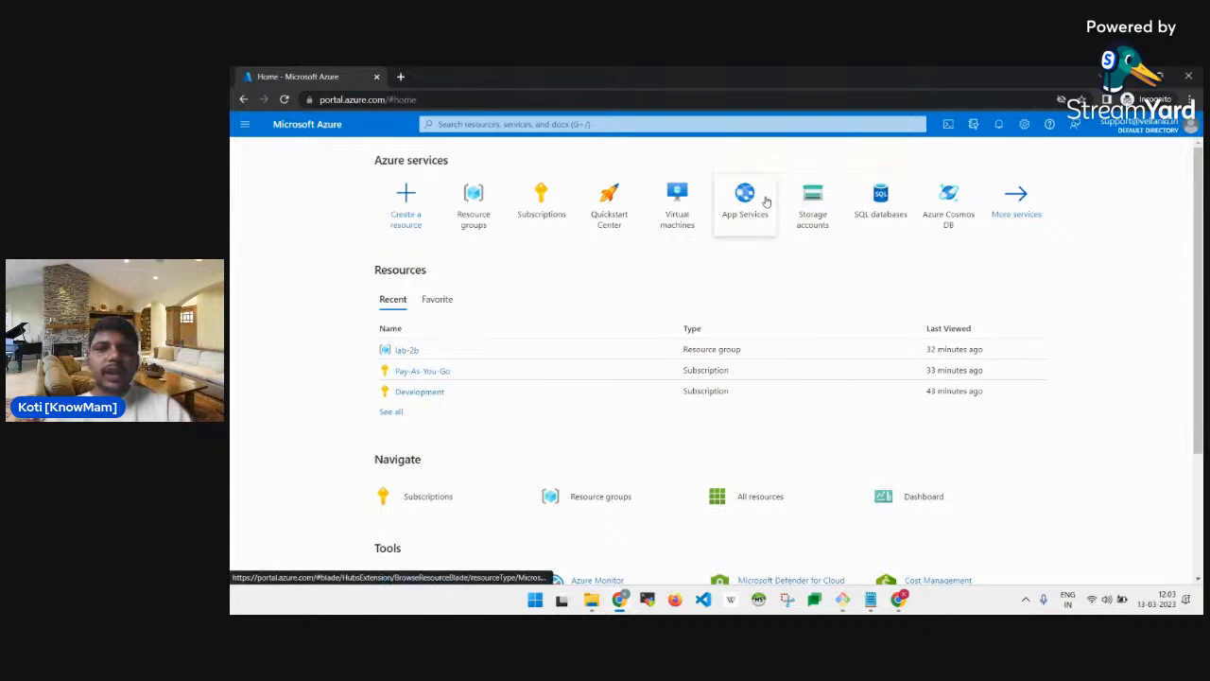
Open Cloud Shell and load the Cloud Shell address in a new private tab.
mouse_move(766, 201)
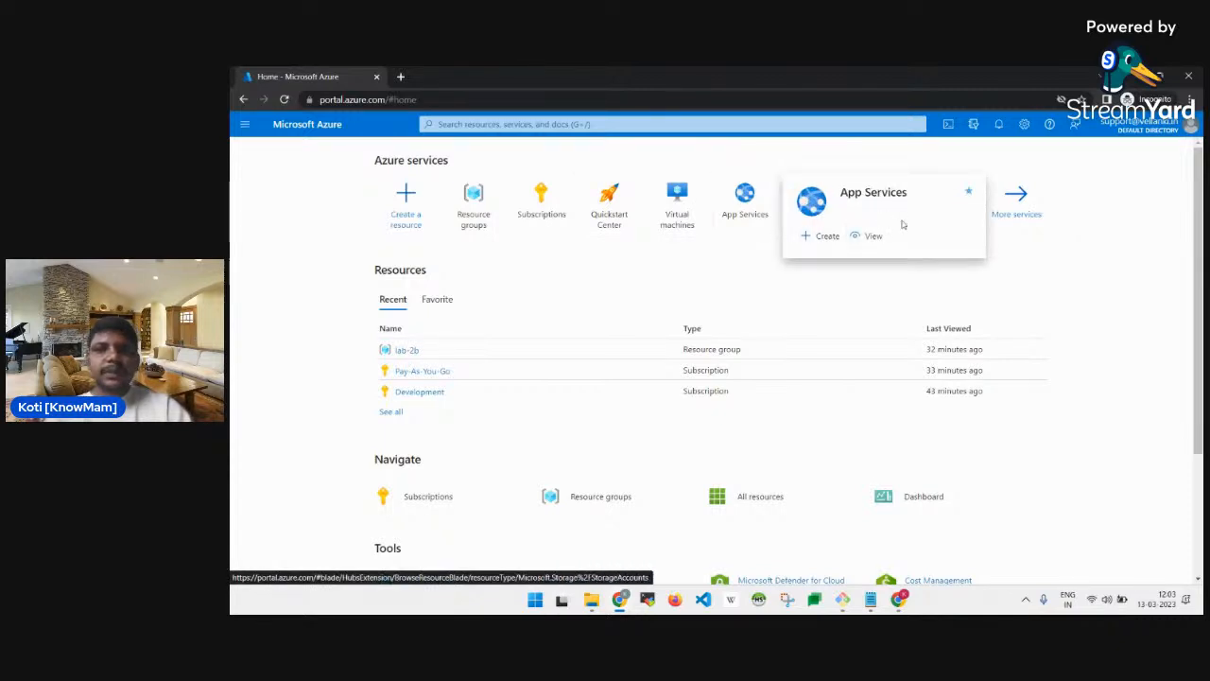
click(948, 127)
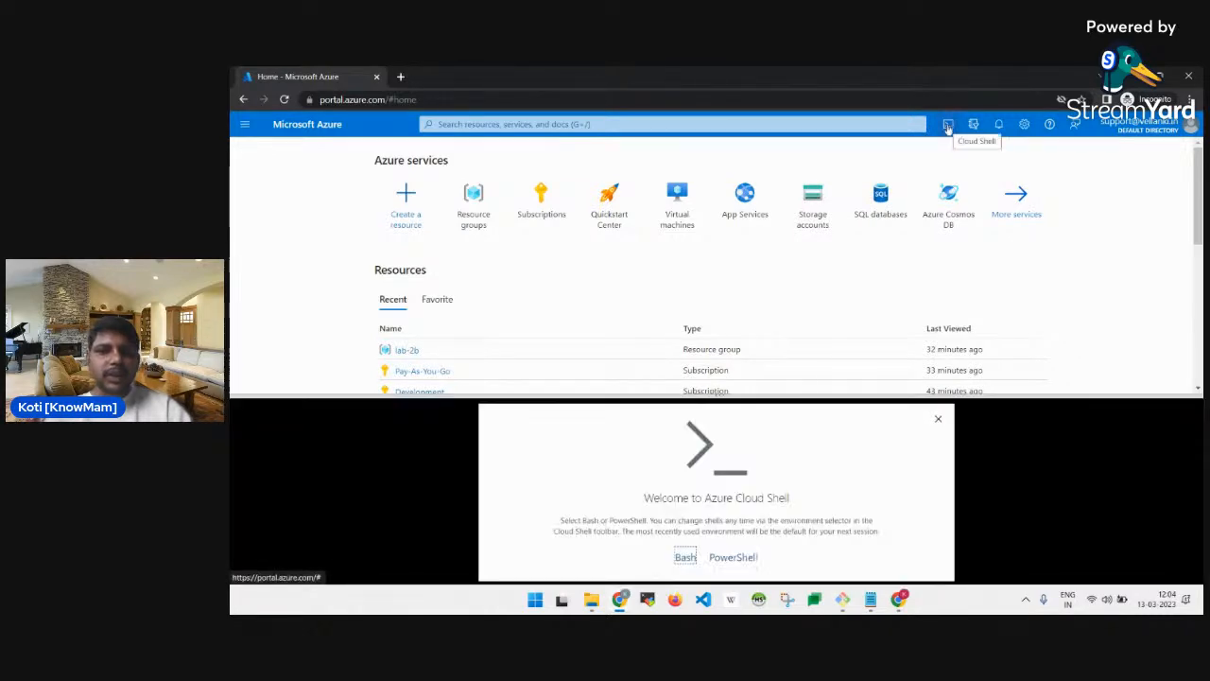
click(401, 77)
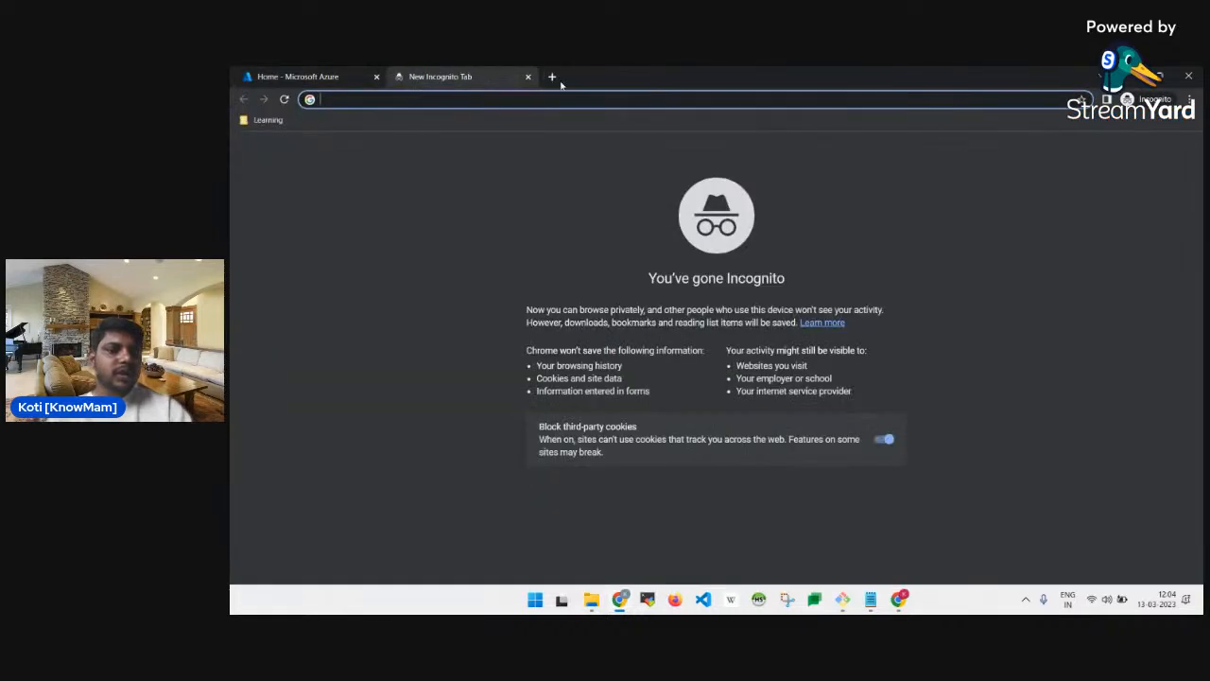
text(she)
key(Return)
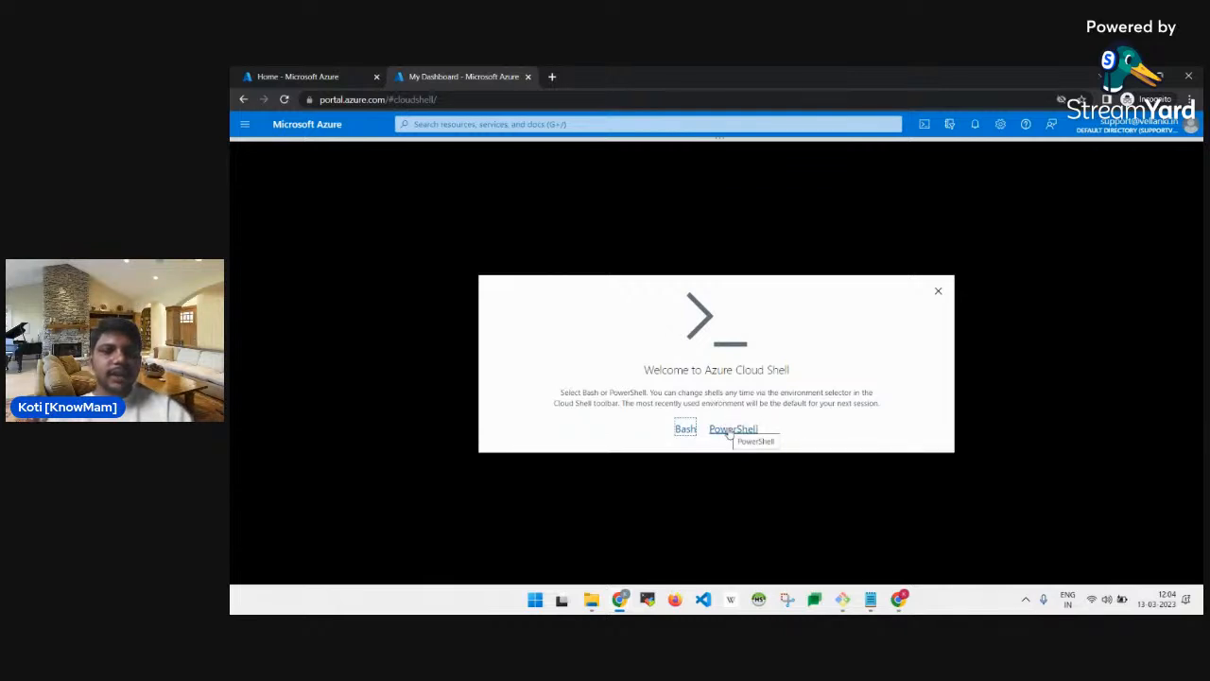
Choose PowerShell, keep the Development subscription, and create the Cloud Shell storage.
click(729, 431)
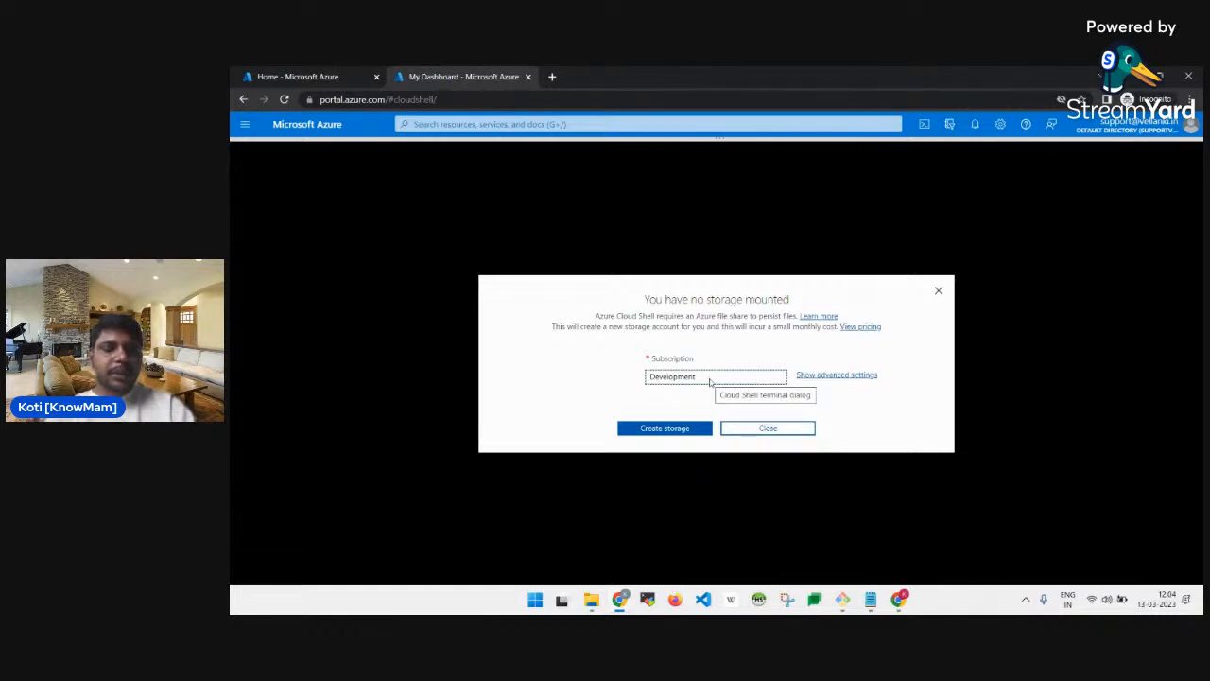
click(710, 378)
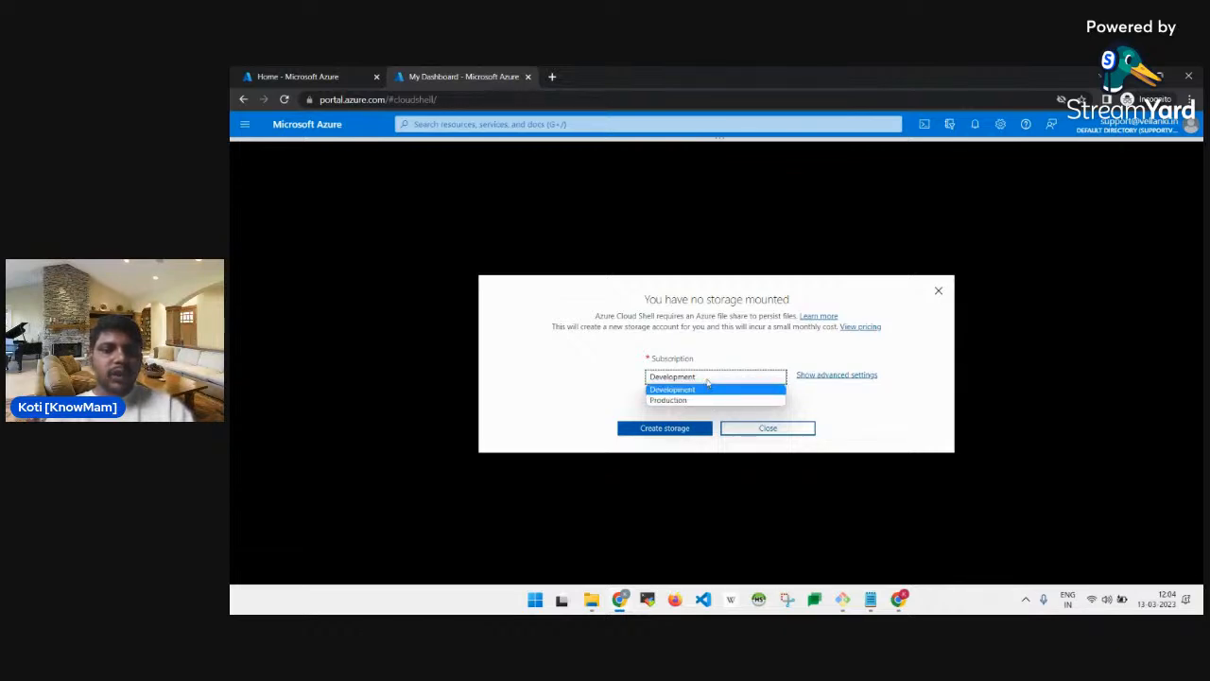
click(707, 378)
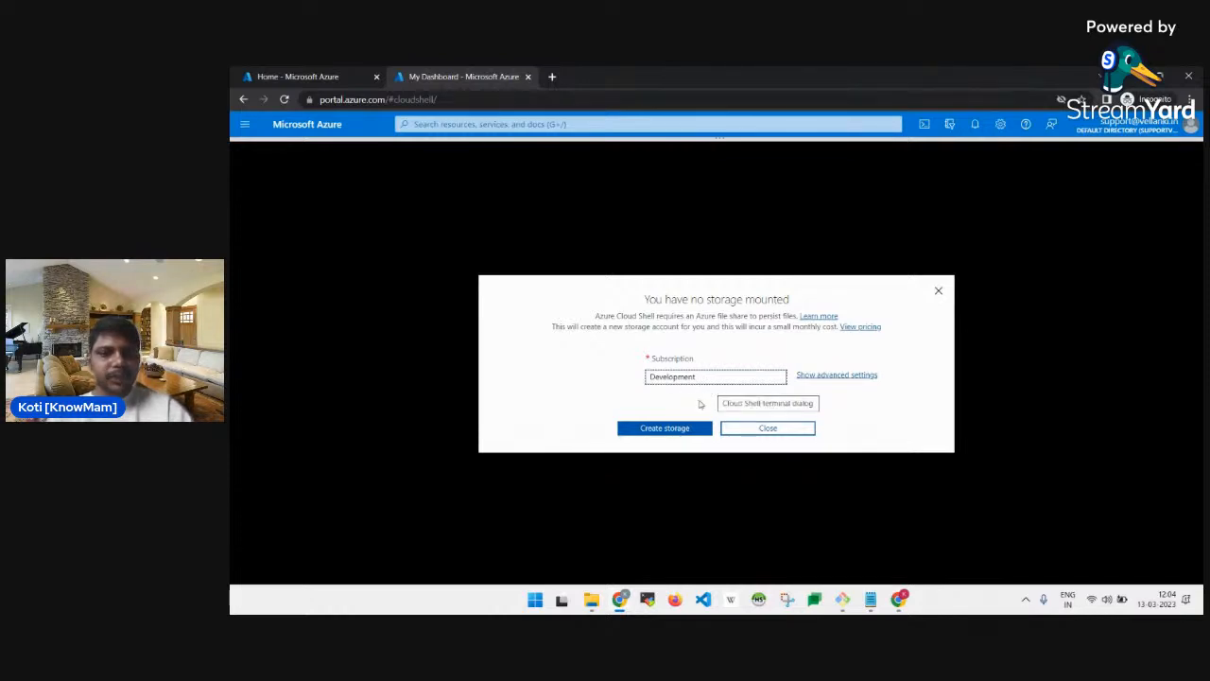
click(663, 428)
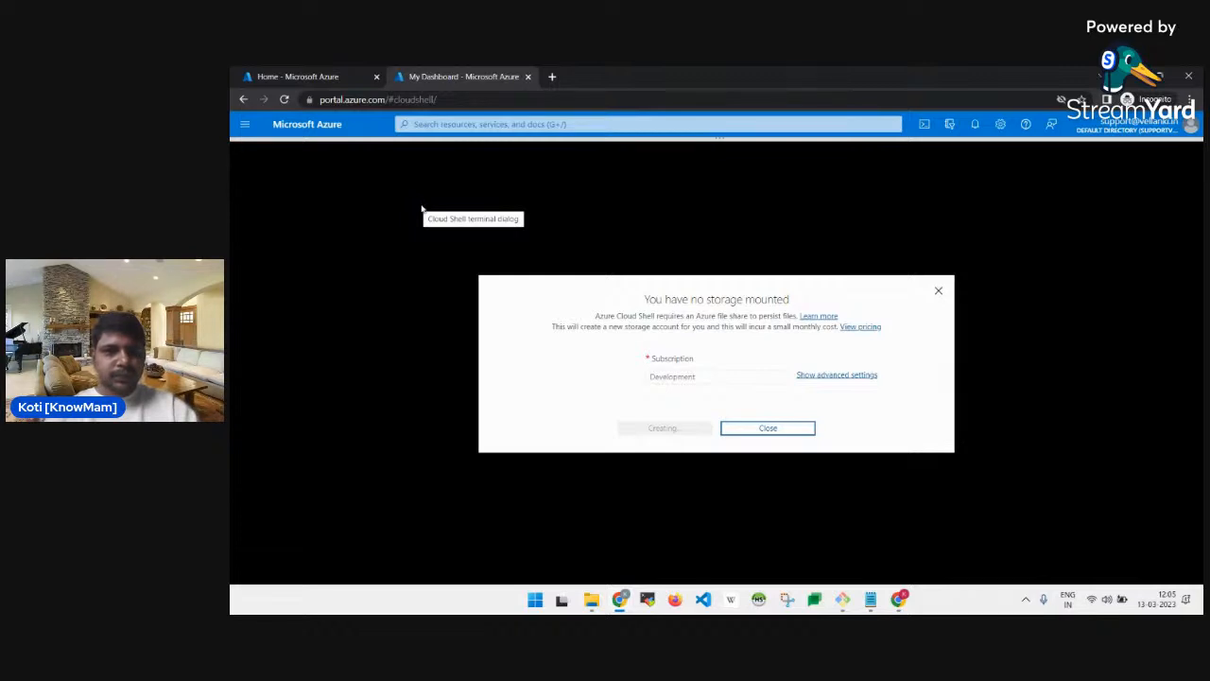
Load shell.azure.com in another new tab.
click(555, 83)
text(shell.azure.com)
key(Return)
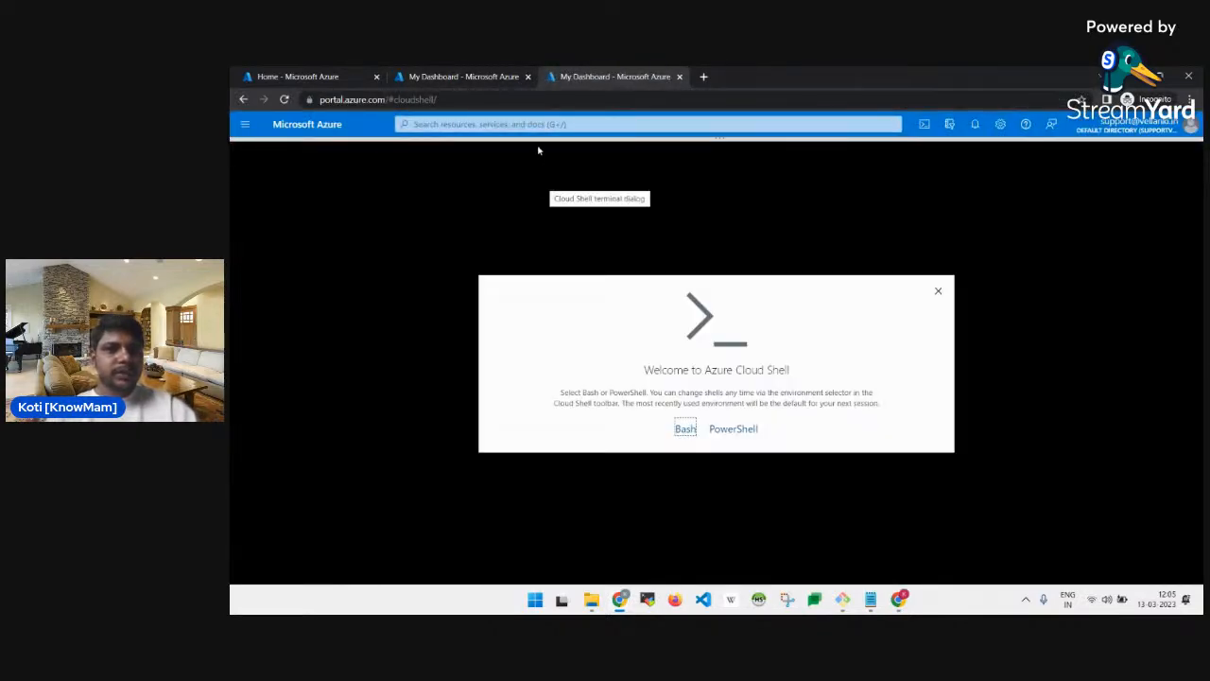
Refresh Resource groups to find cloud-shell-storage-centralindia, then return to the Cloud Shell terminal.
click(497, 72)
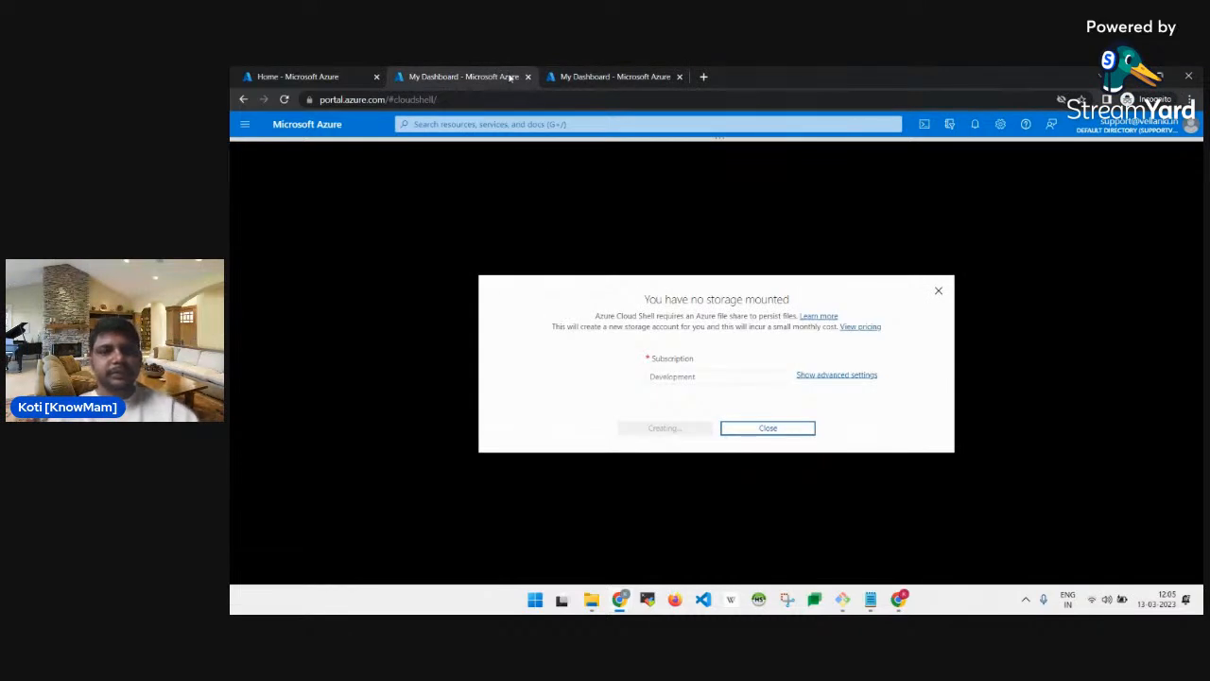
click(325, 72)
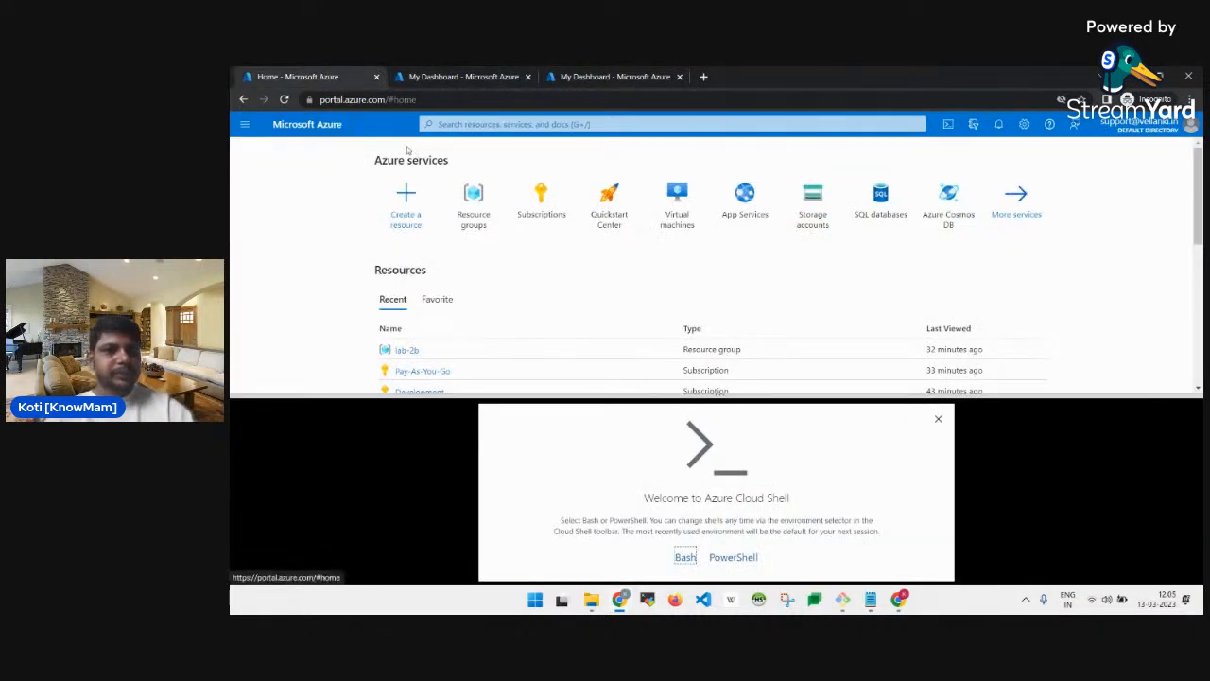
click(473, 195)
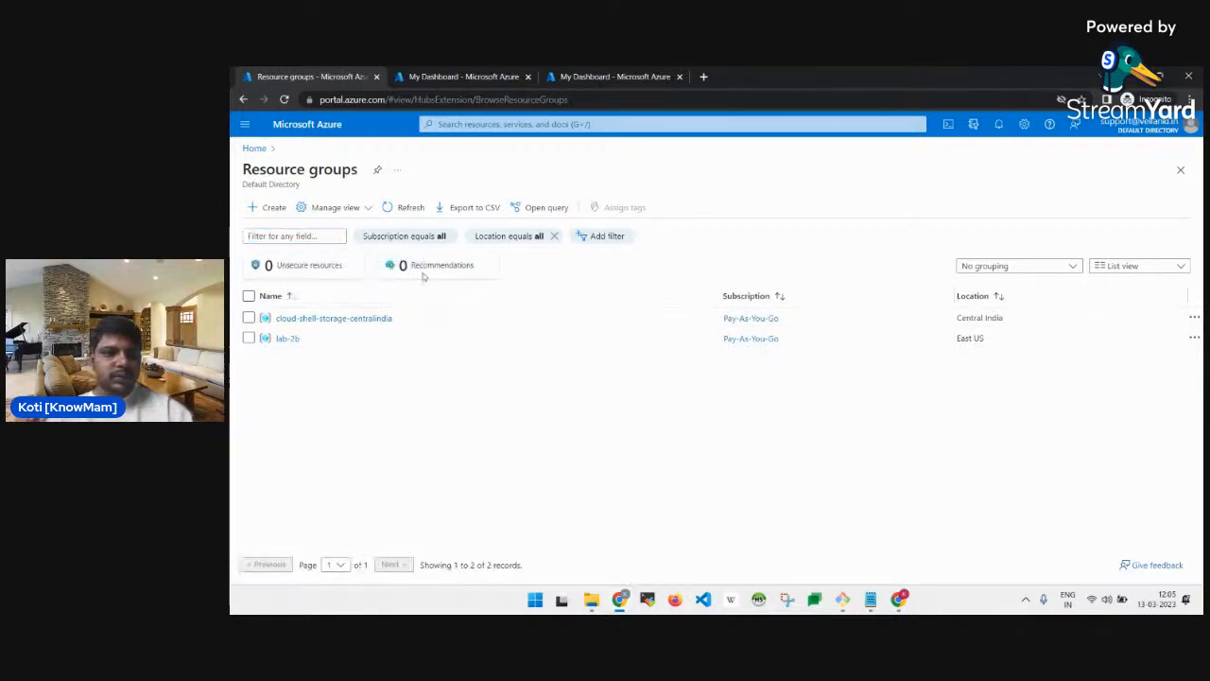
click(397, 207)
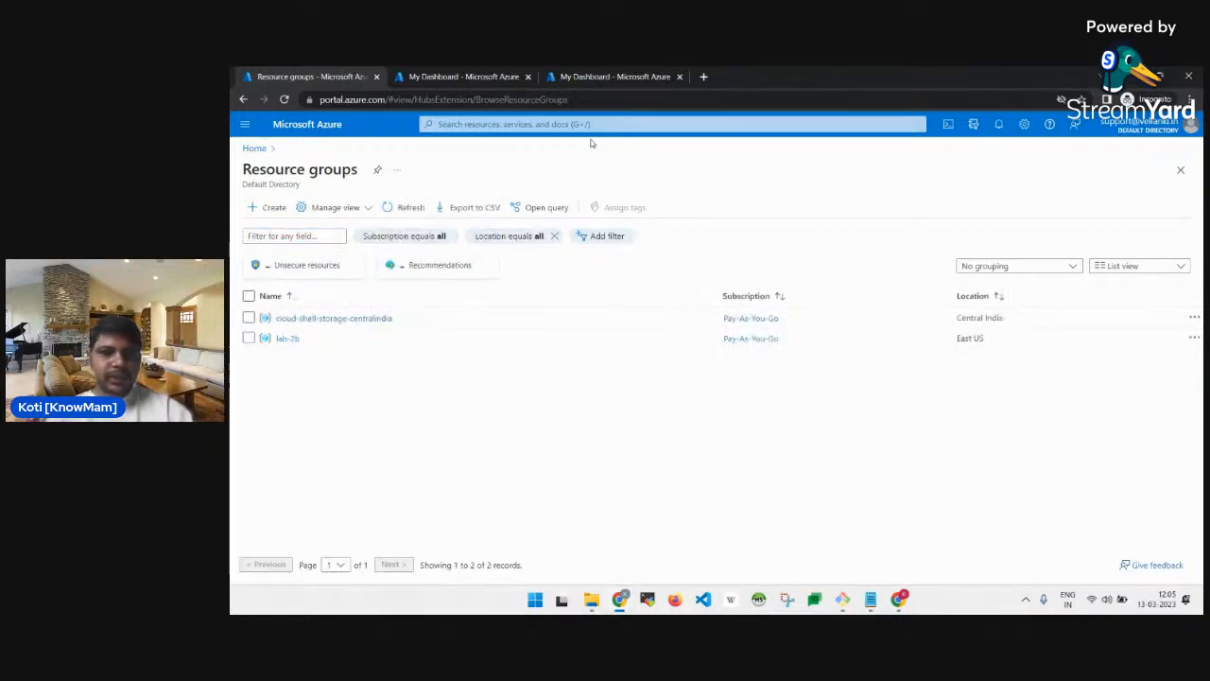
click(468, 77)
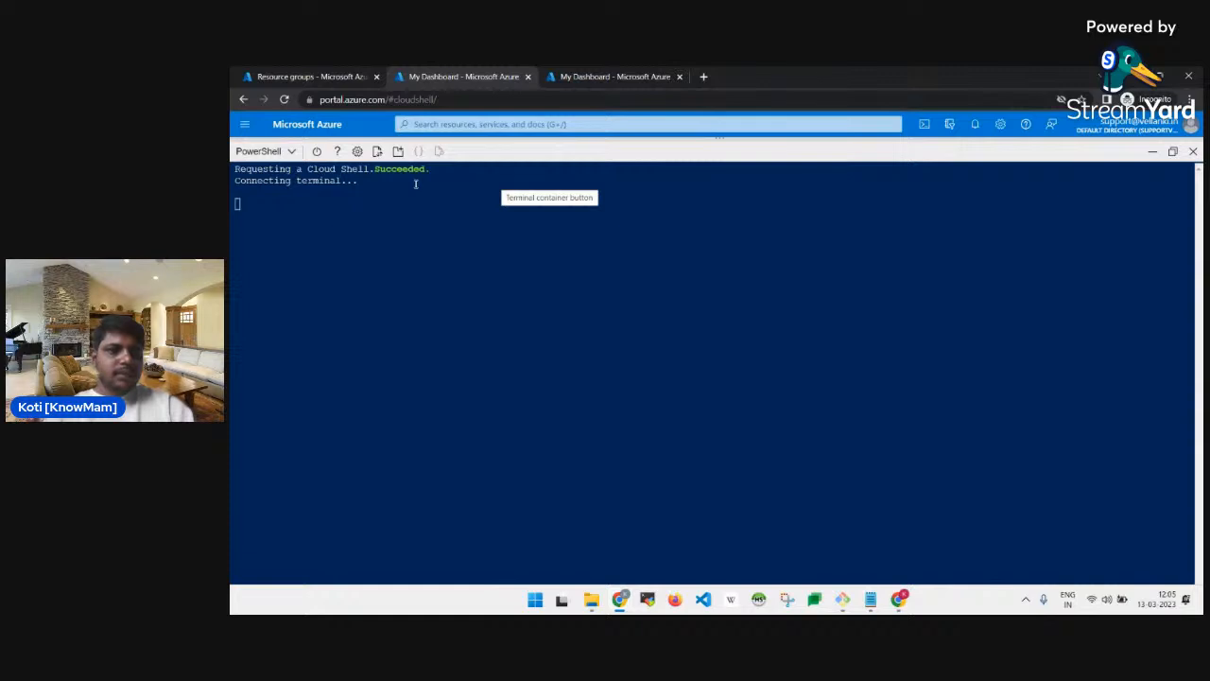
Check the lab manual's next instructions before returning to Cloud Shell.
key(alt+Tab)
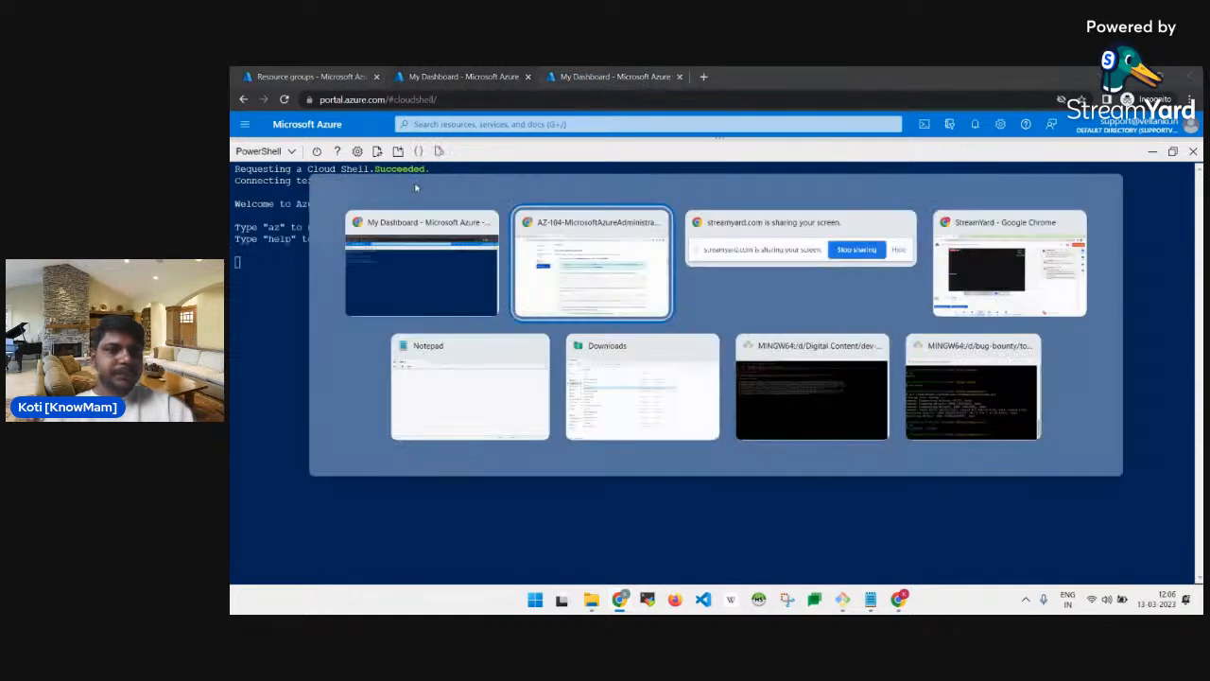
scroll(532, 210, up, 1)
scroll(533, 213, up, 1)
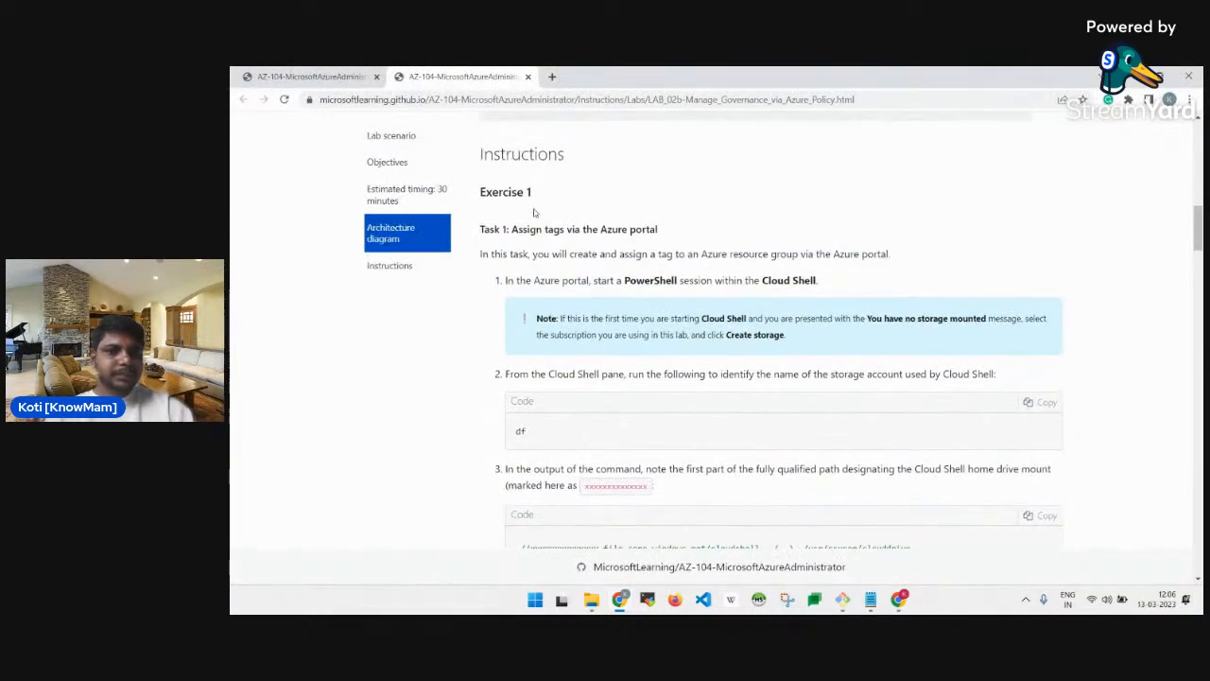
scroll(533, 213, down, 2)
key(alt+Tab)
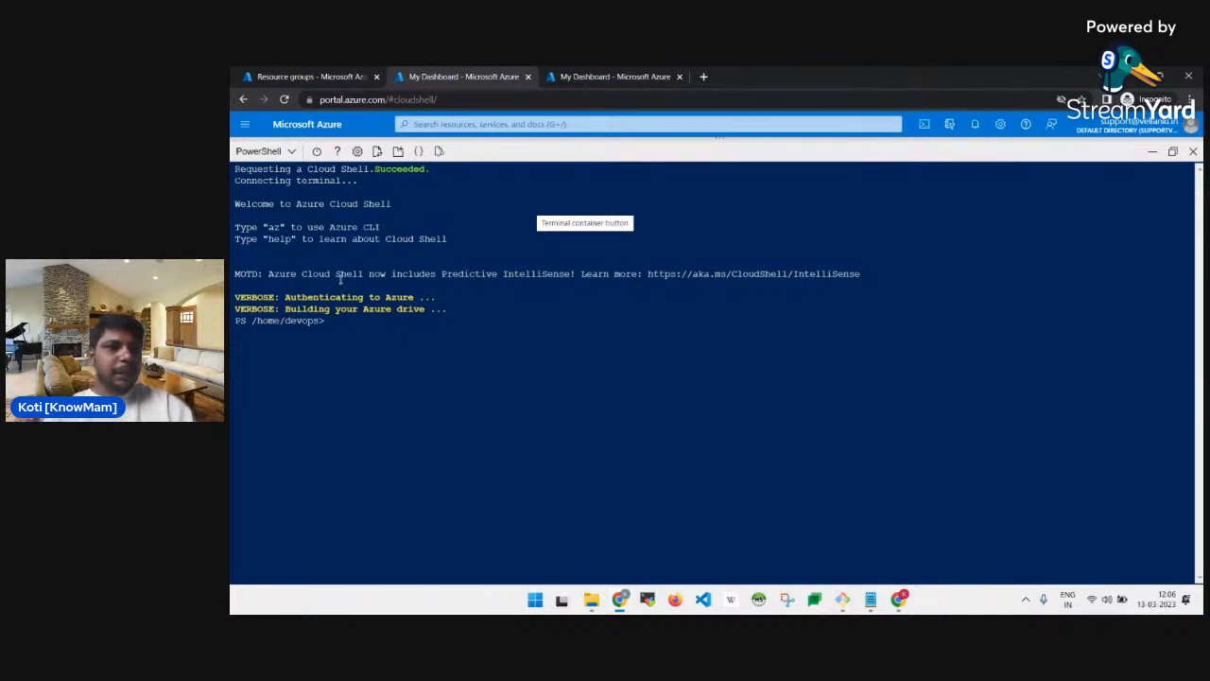
key(alt+Tab)
scroll(562, 290, down, 1)
scroll(563, 290, down, 1)
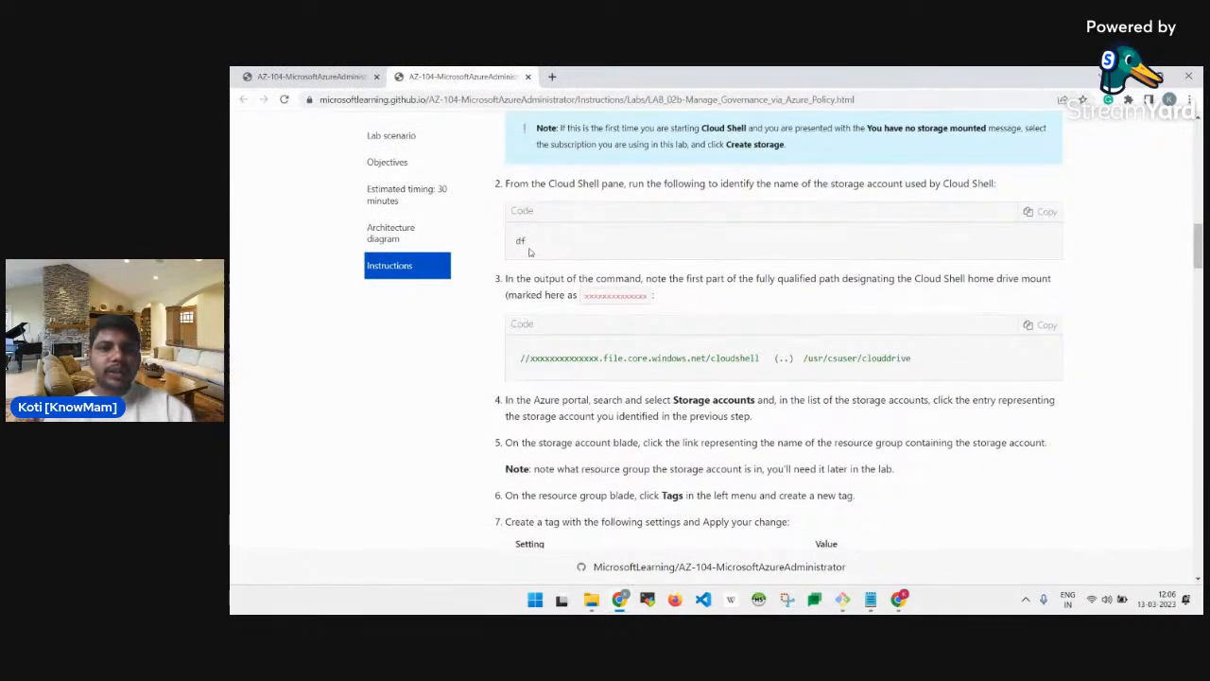
key(alt+Tab)
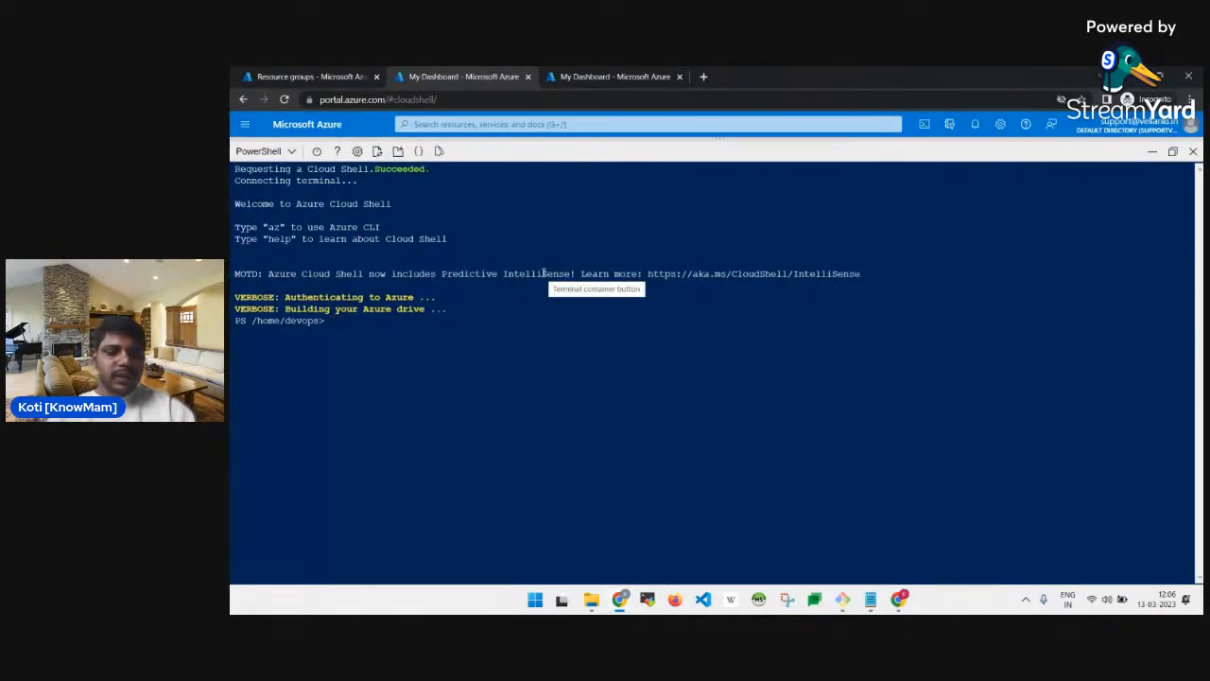
Run df and save the //csg… storage file-share path into a Notepad note.
text(df)
key(Return)
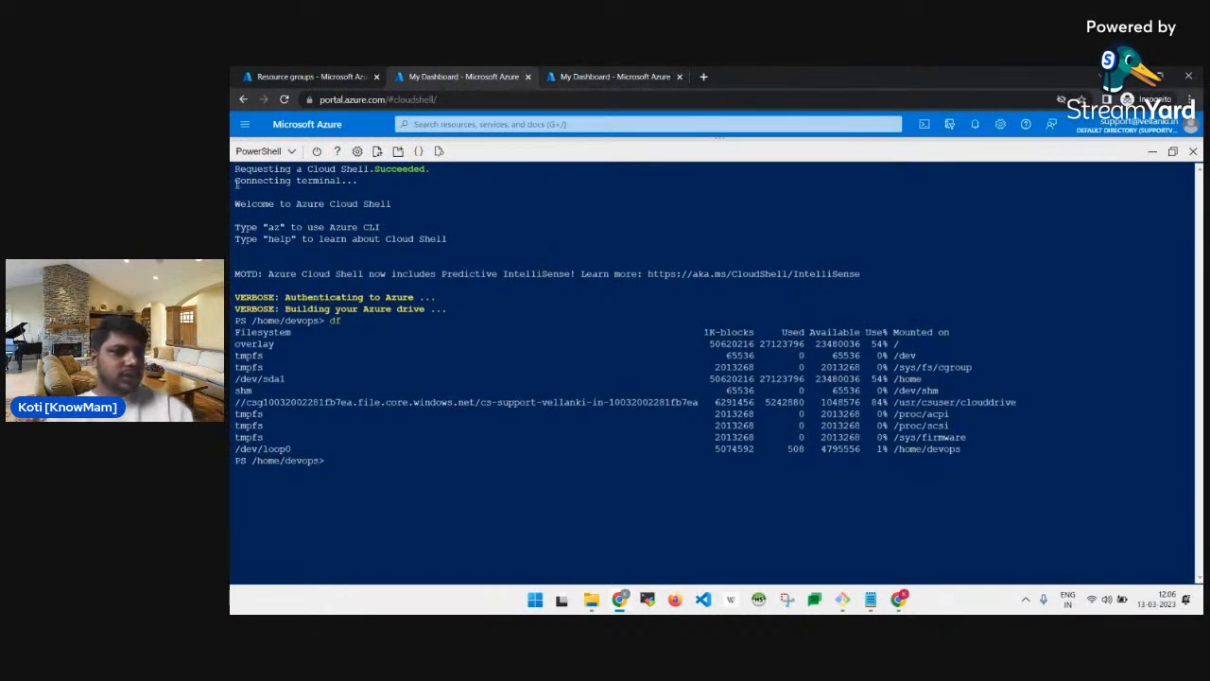
double_click(299, 402)
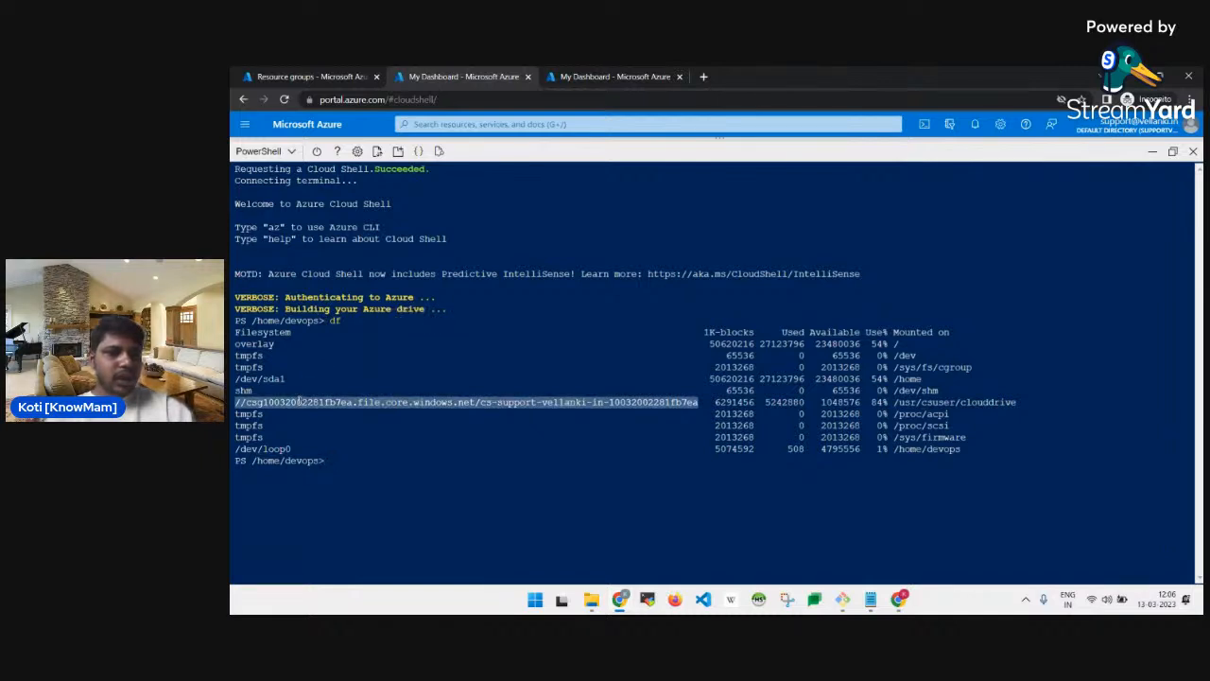
right_click(299, 402)
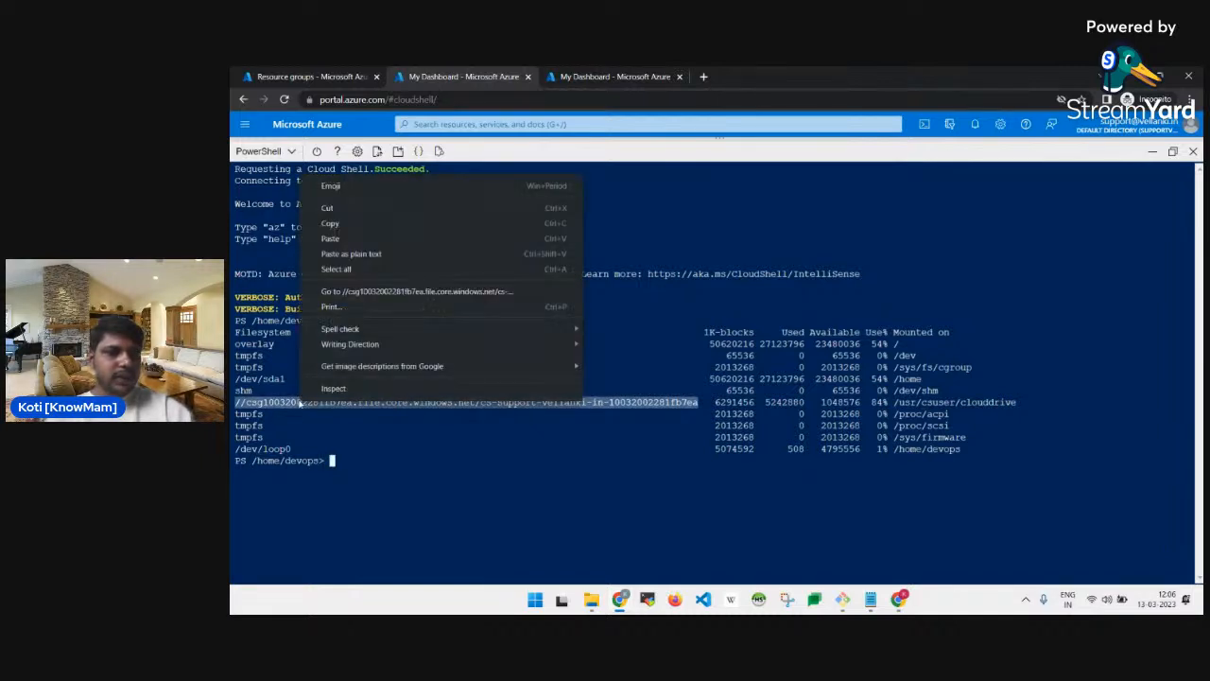
click(329, 224)
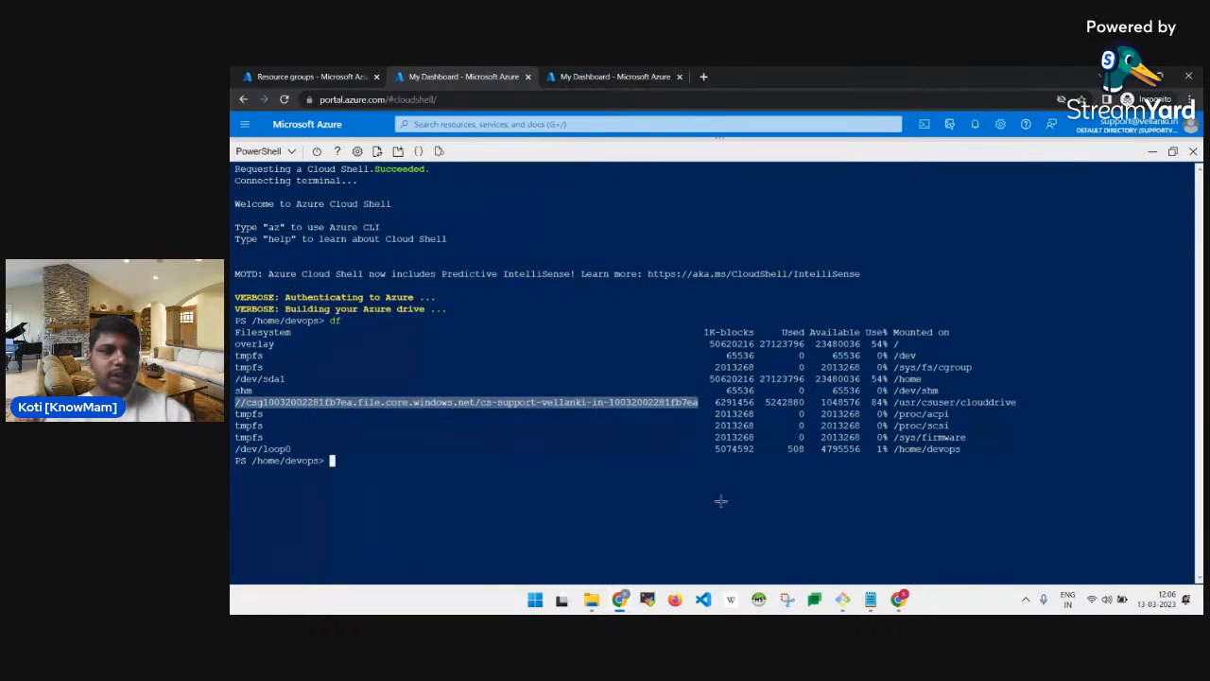
click(870, 599)
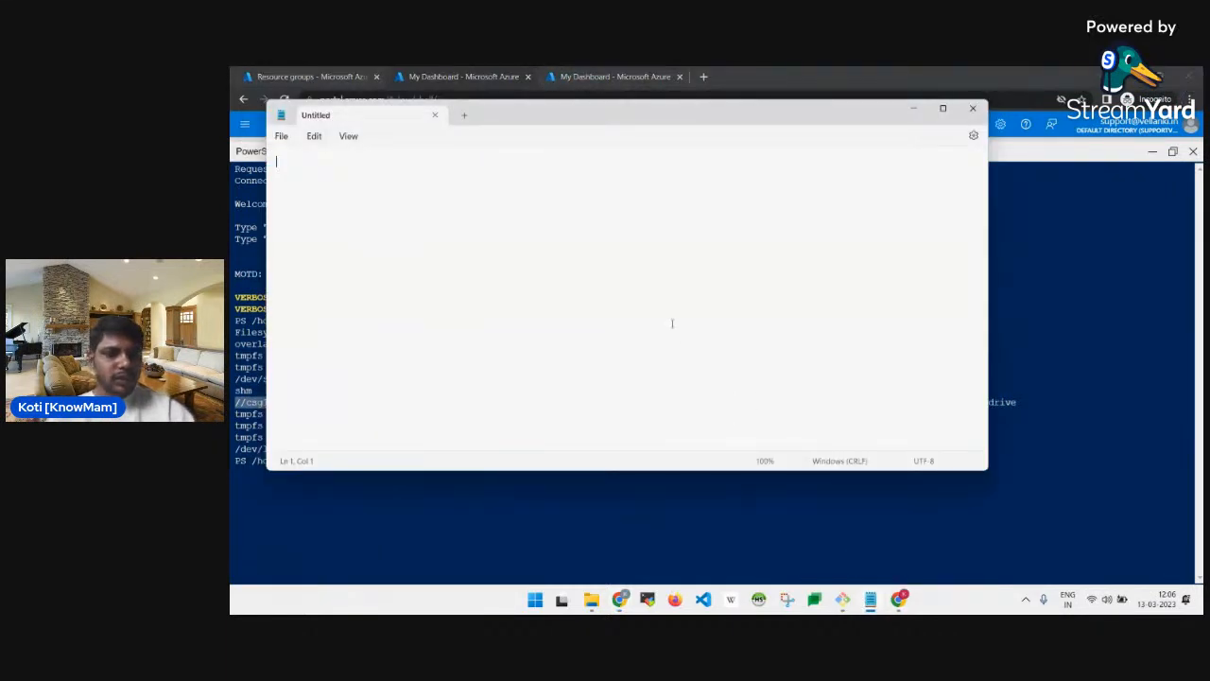
key(ctrl+v)
key(Return)
key(Return)
key(Return)
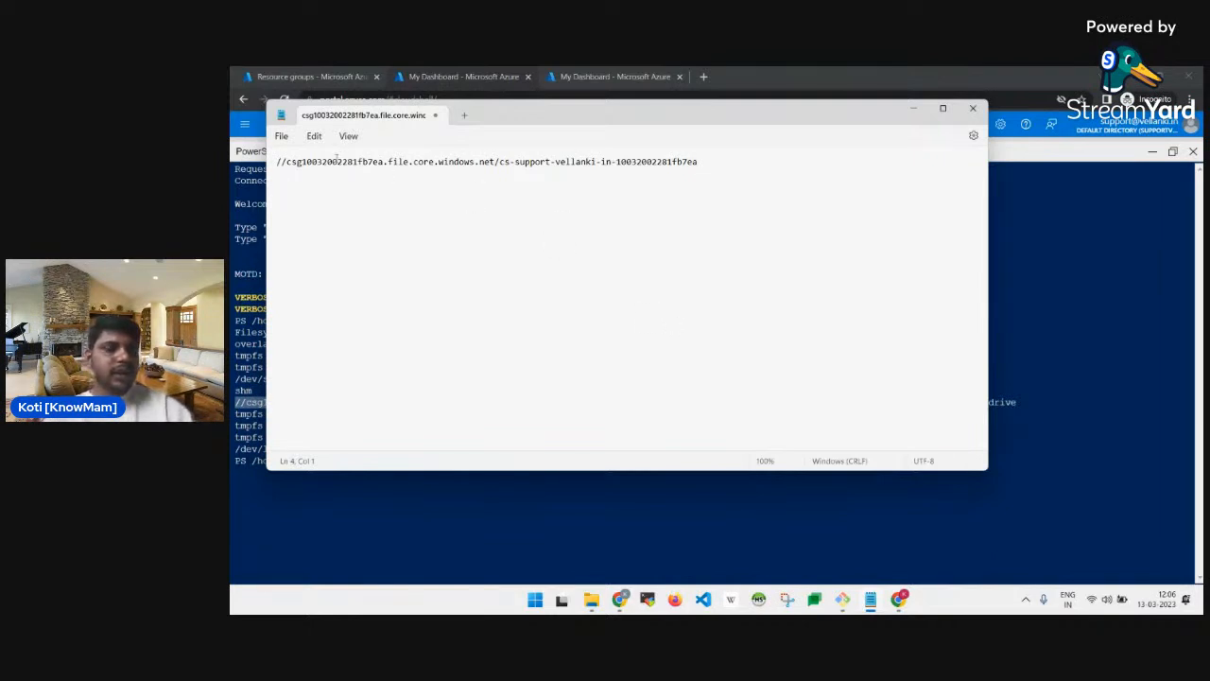
key(alt)
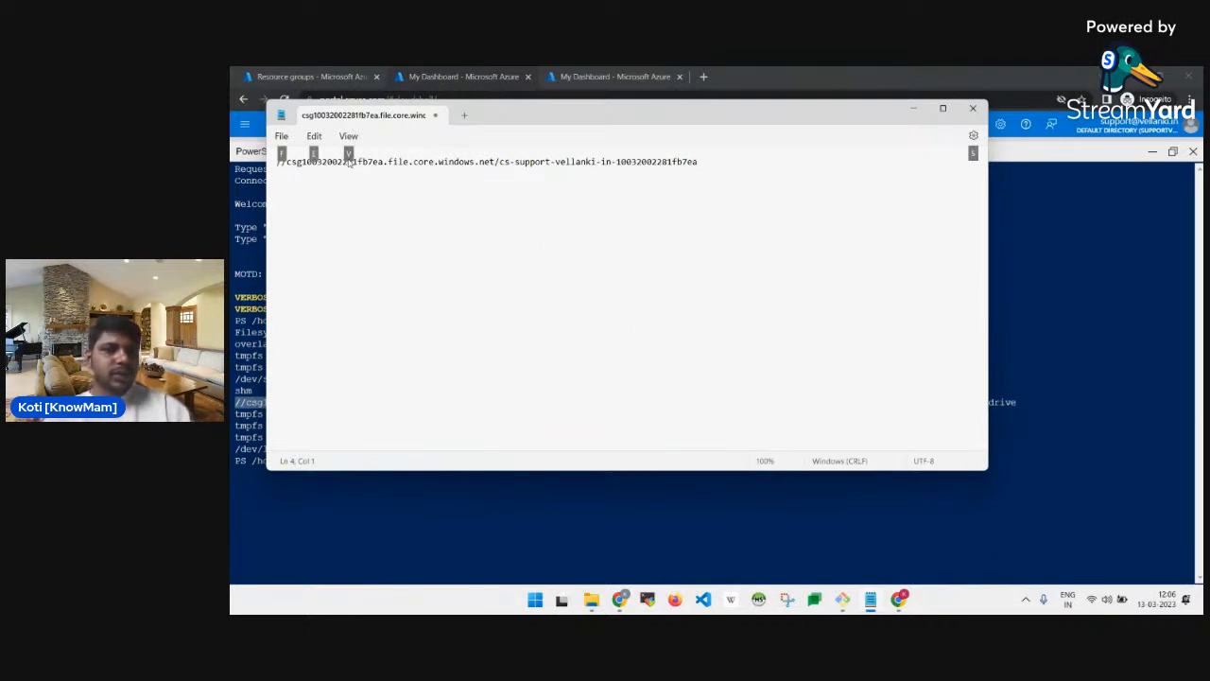
click(617, 493)
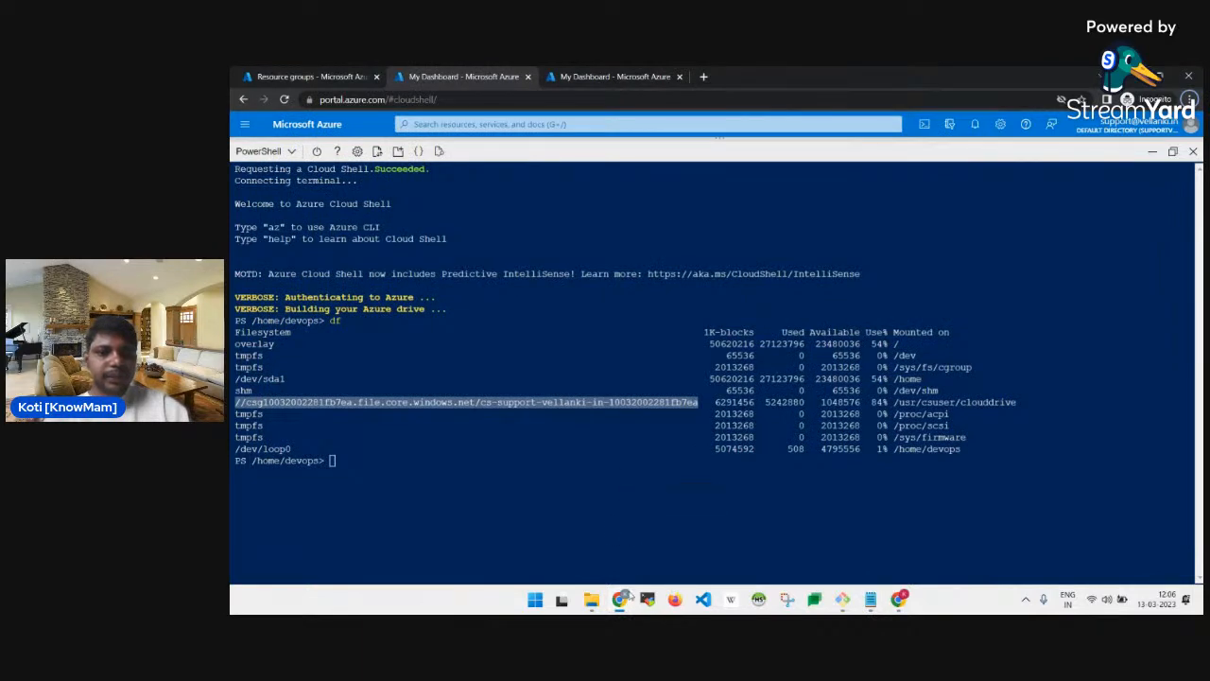
mouse_move(626, 596)
click(482, 534)
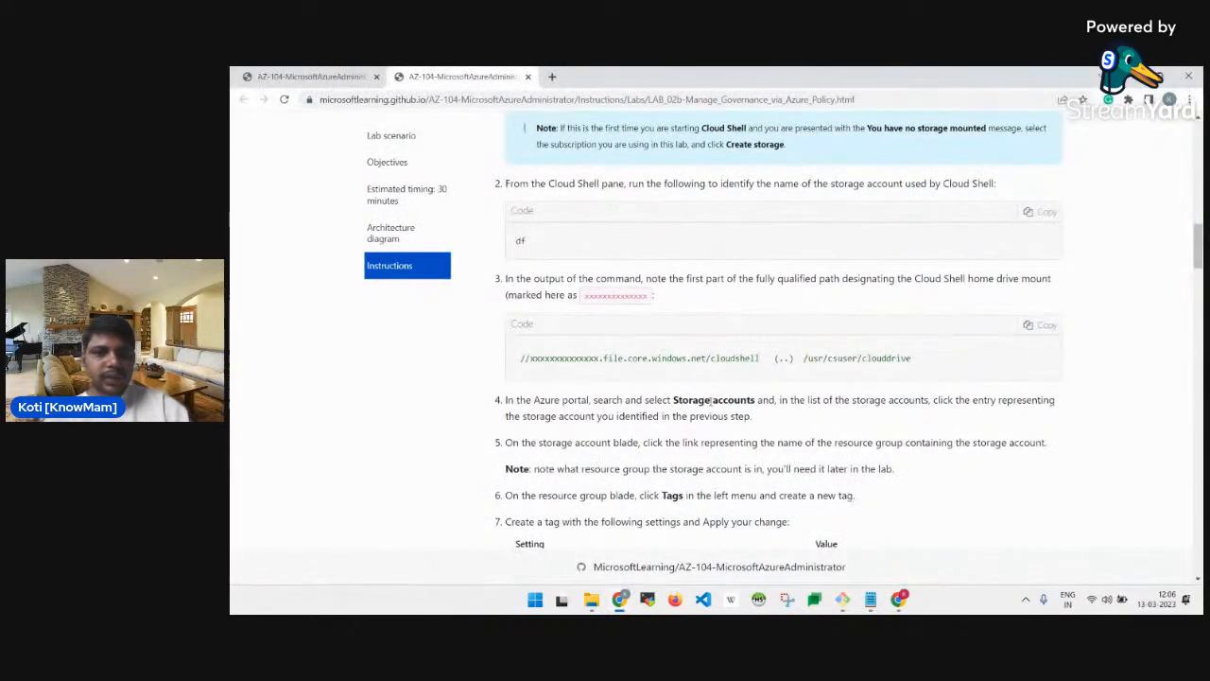
double_click(572, 358)
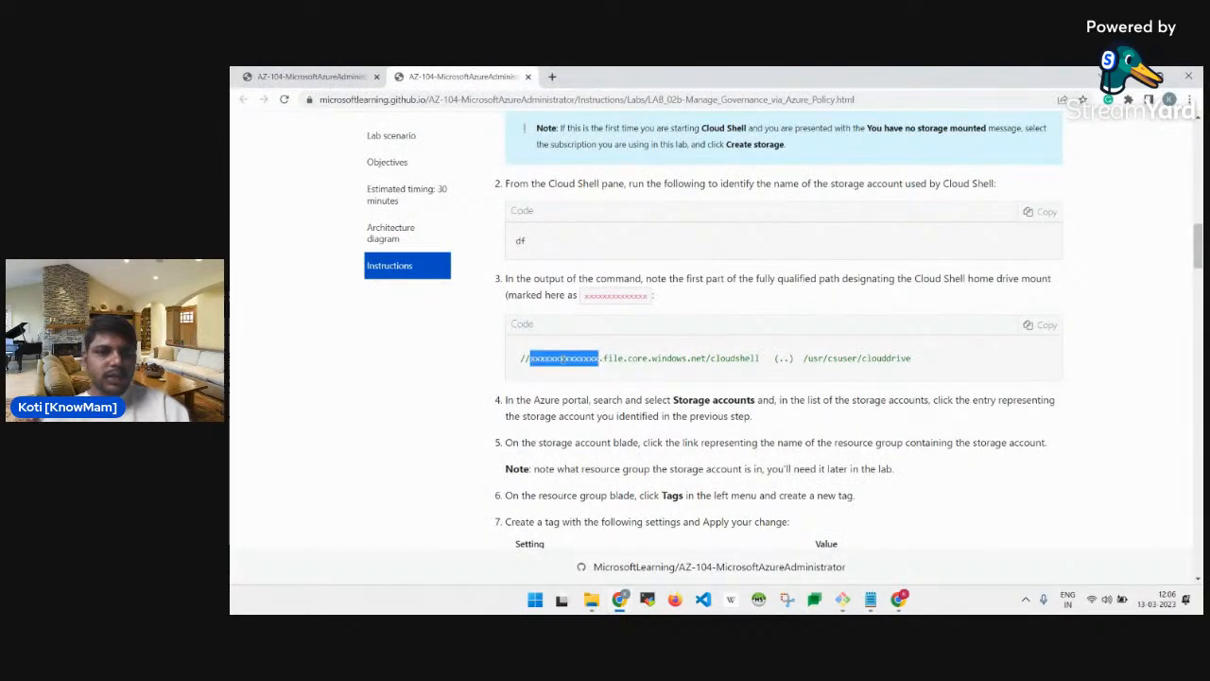
scroll(562, 357, down, 1)
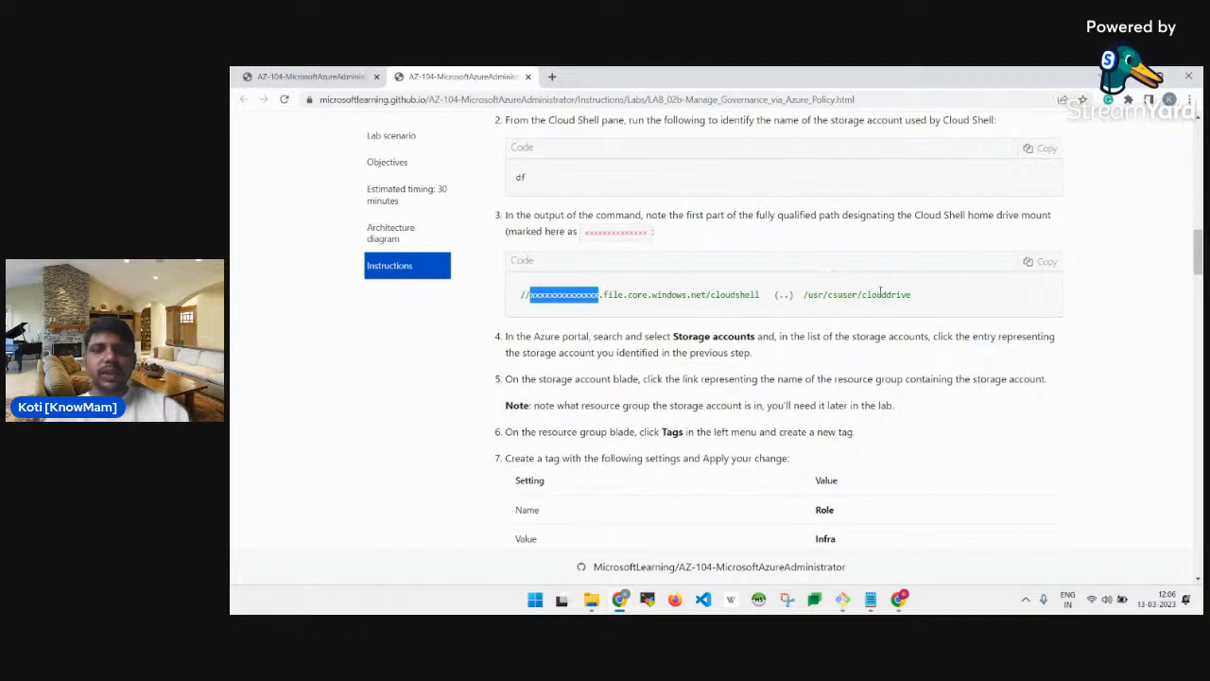
scroll(611, 166, down, 2)
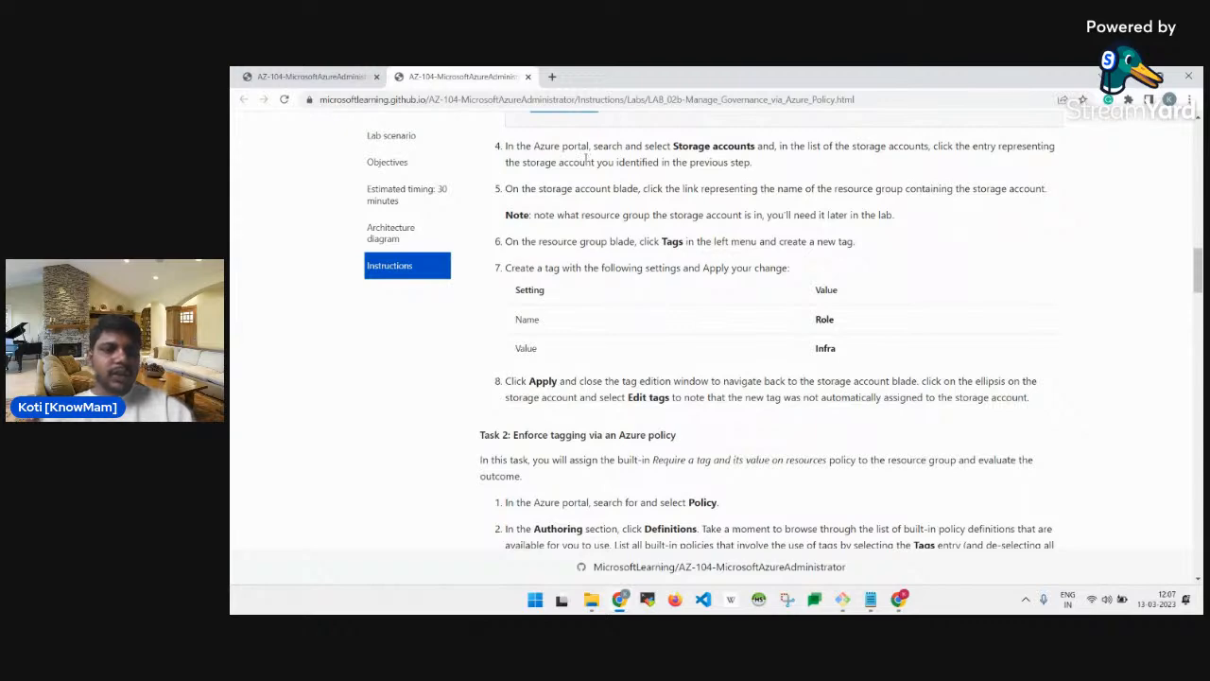
key(alt+Tab)
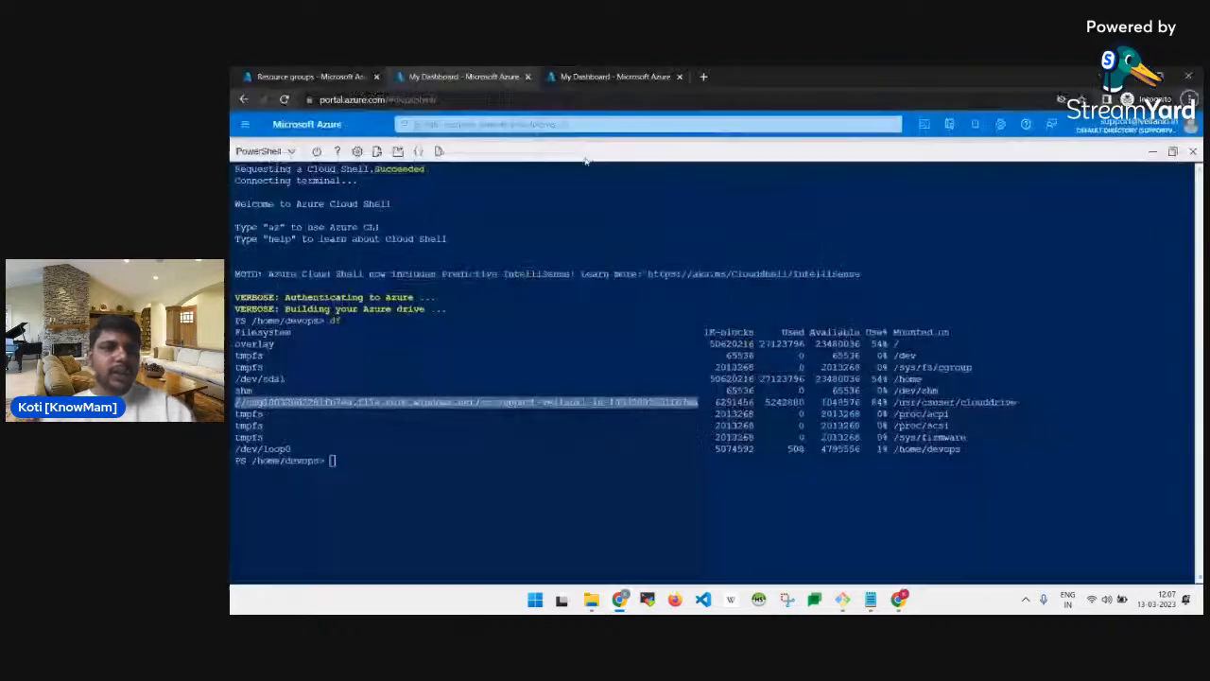
click(584, 76)
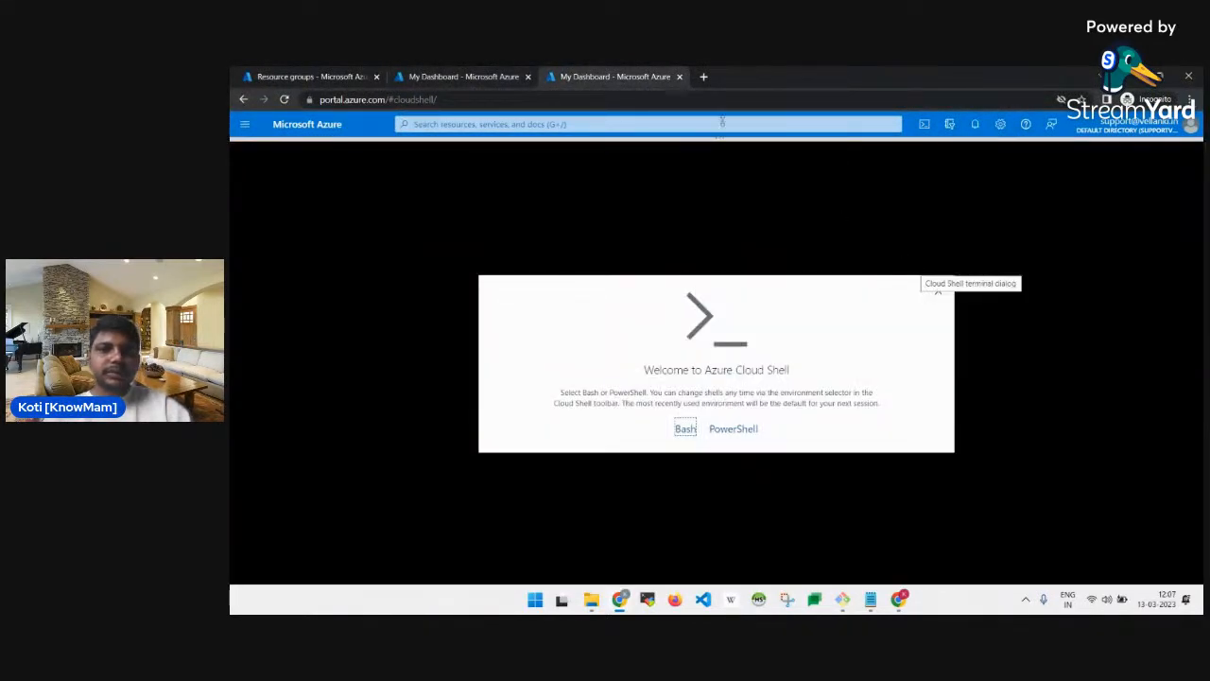
Close the extra Cloud Shell tab and search 'storage' to list Storage accounts.
click(681, 77)
click(310, 76)
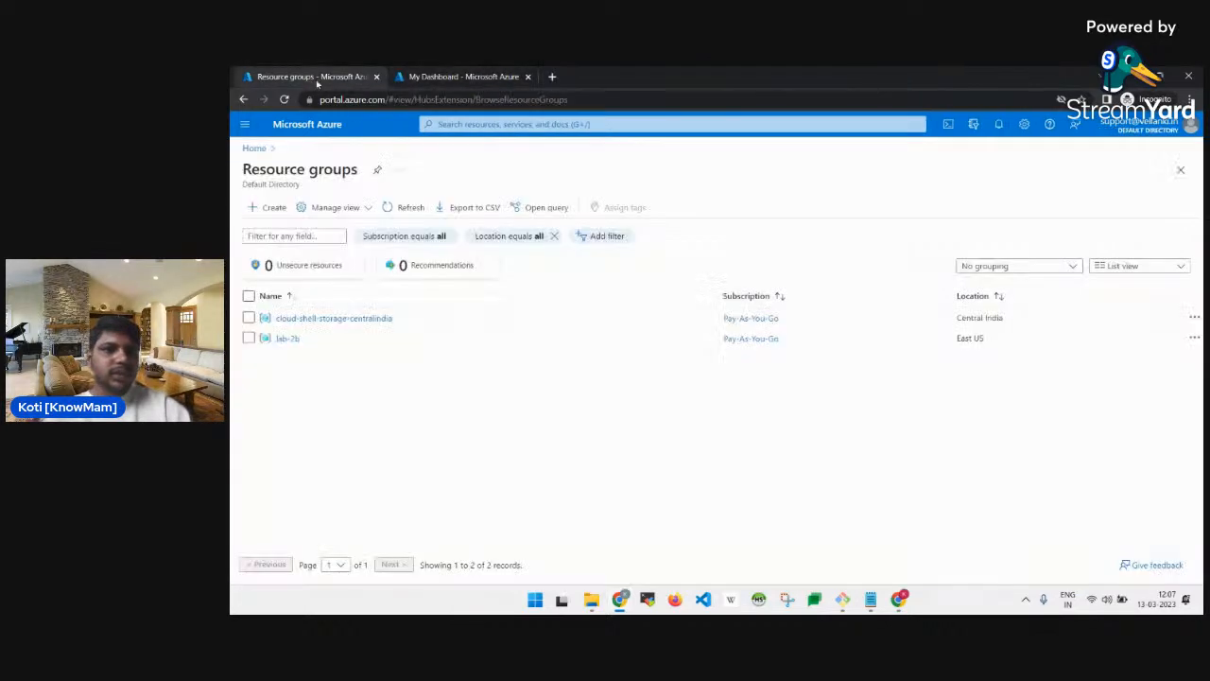
click(504, 125)
text(st)
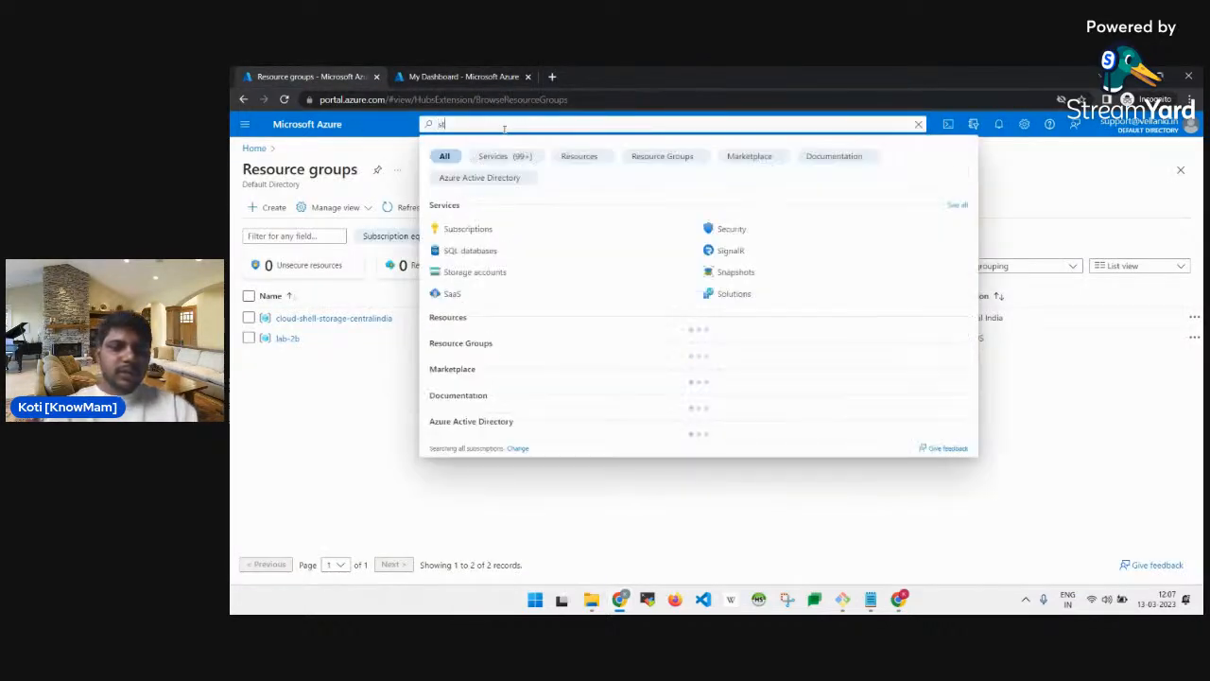
text(orage)
click(467, 229)
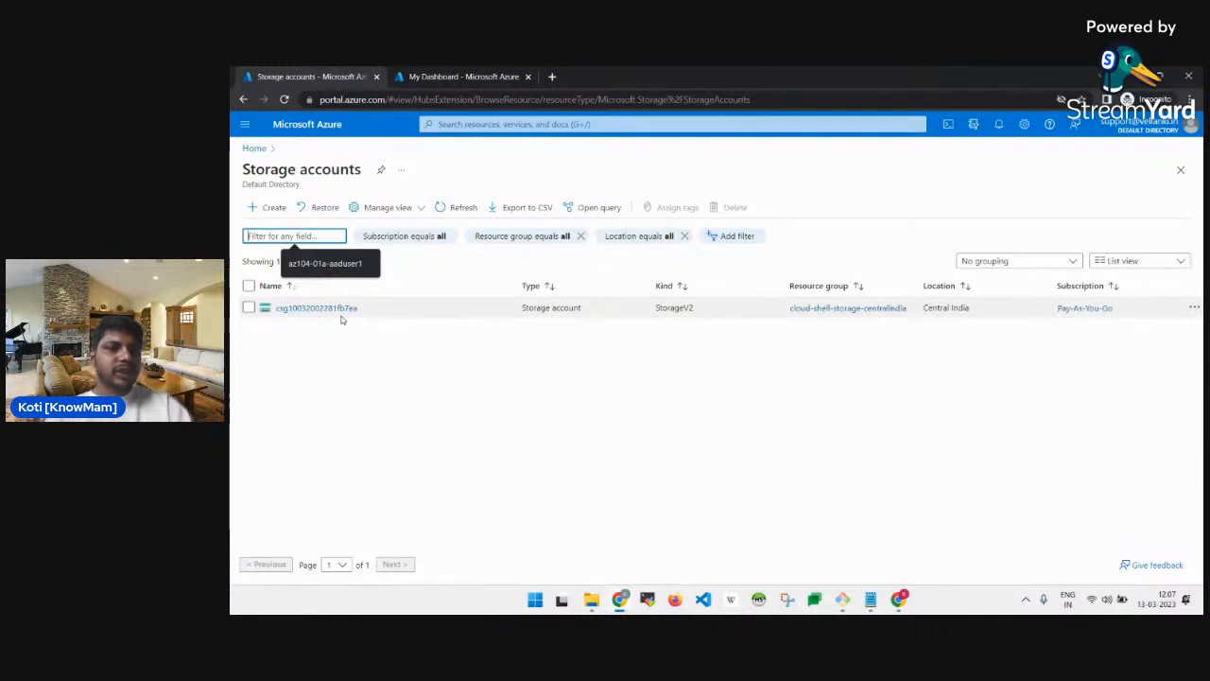
click(870, 599)
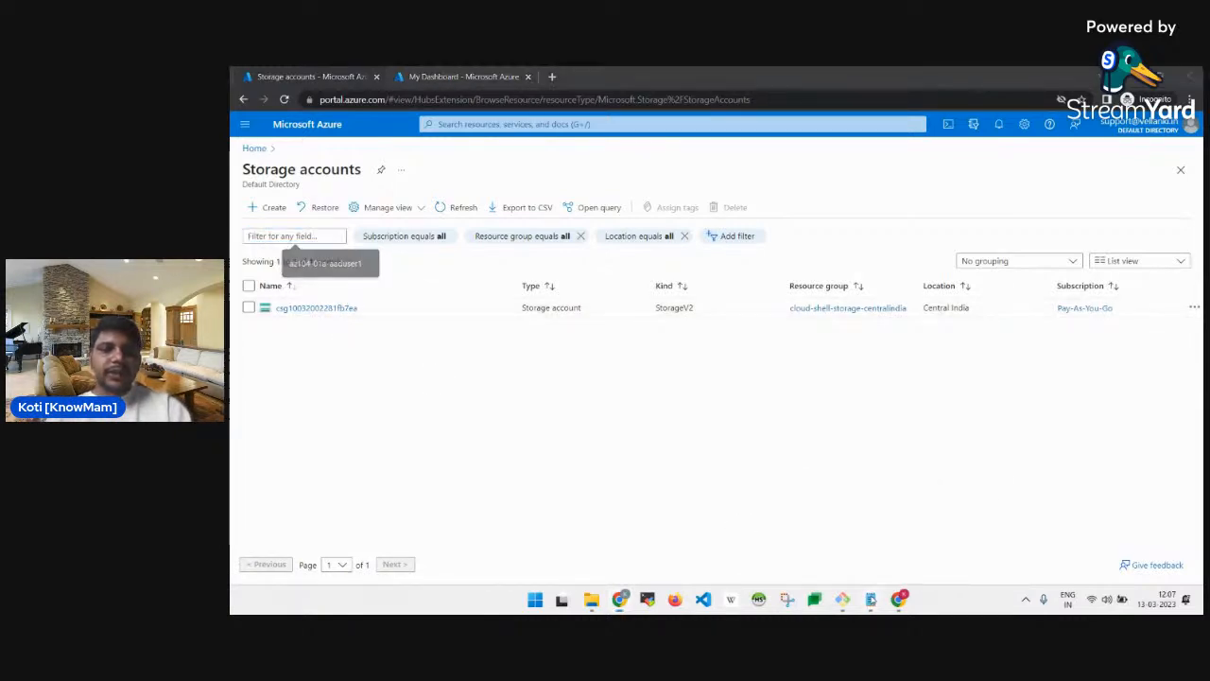
double_click(331, 161)
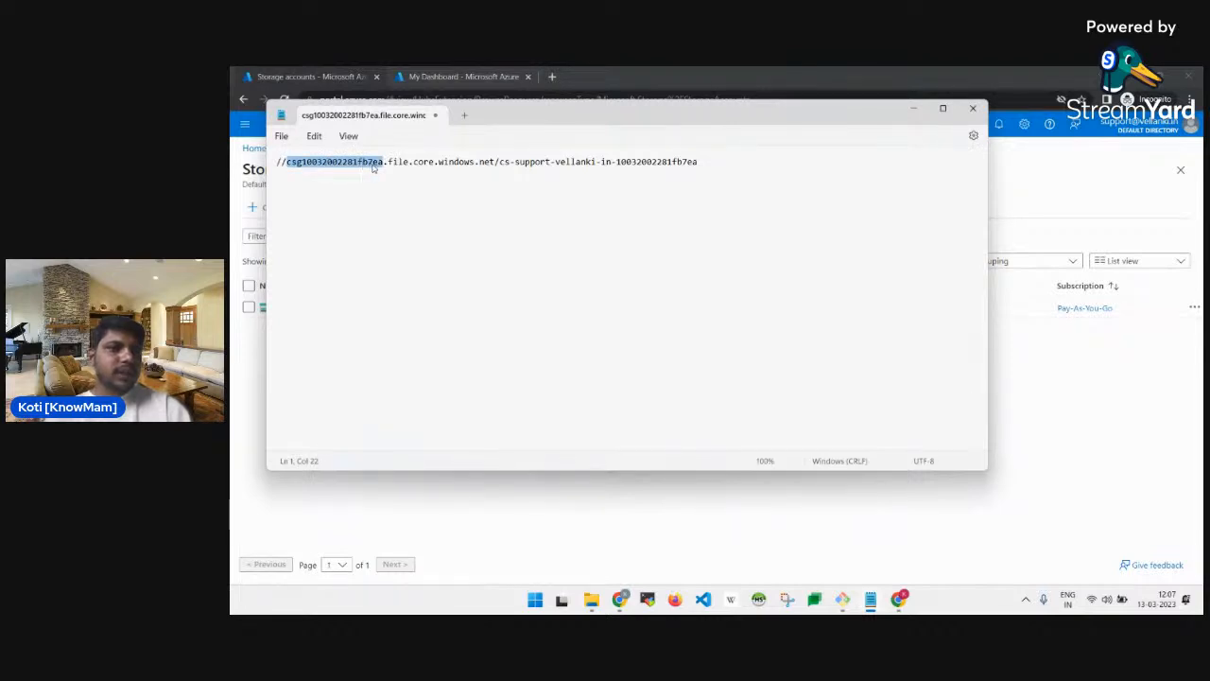
key(alt+Tab)
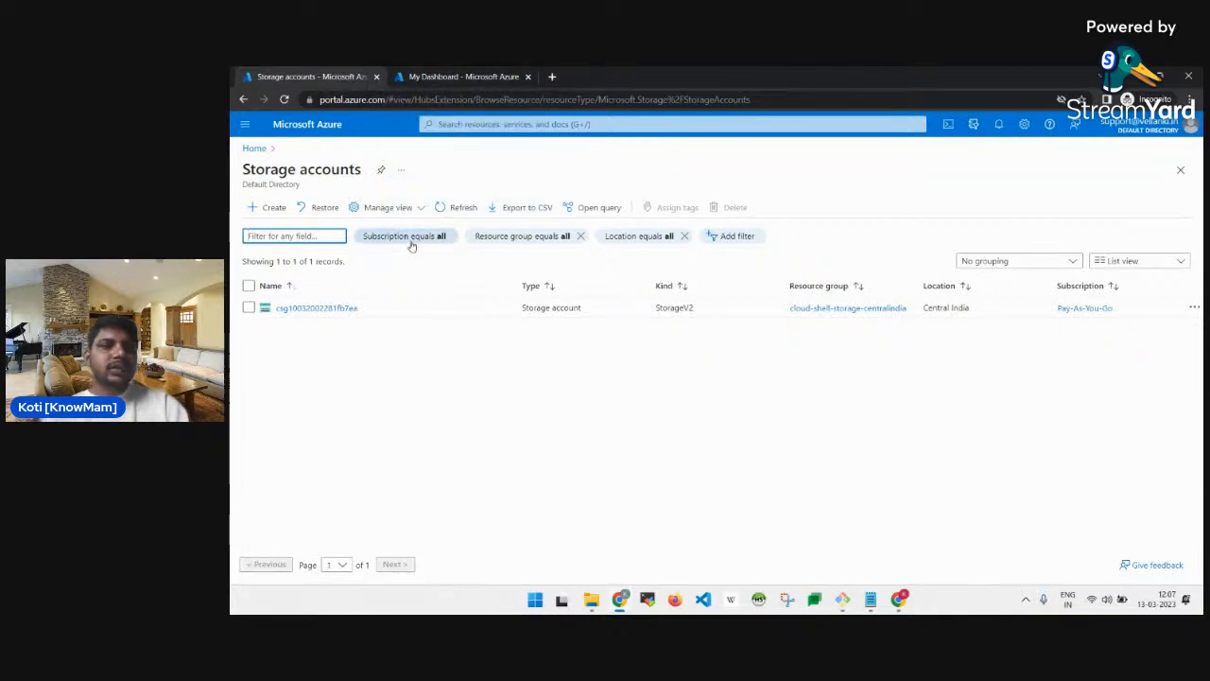
click(346, 307)
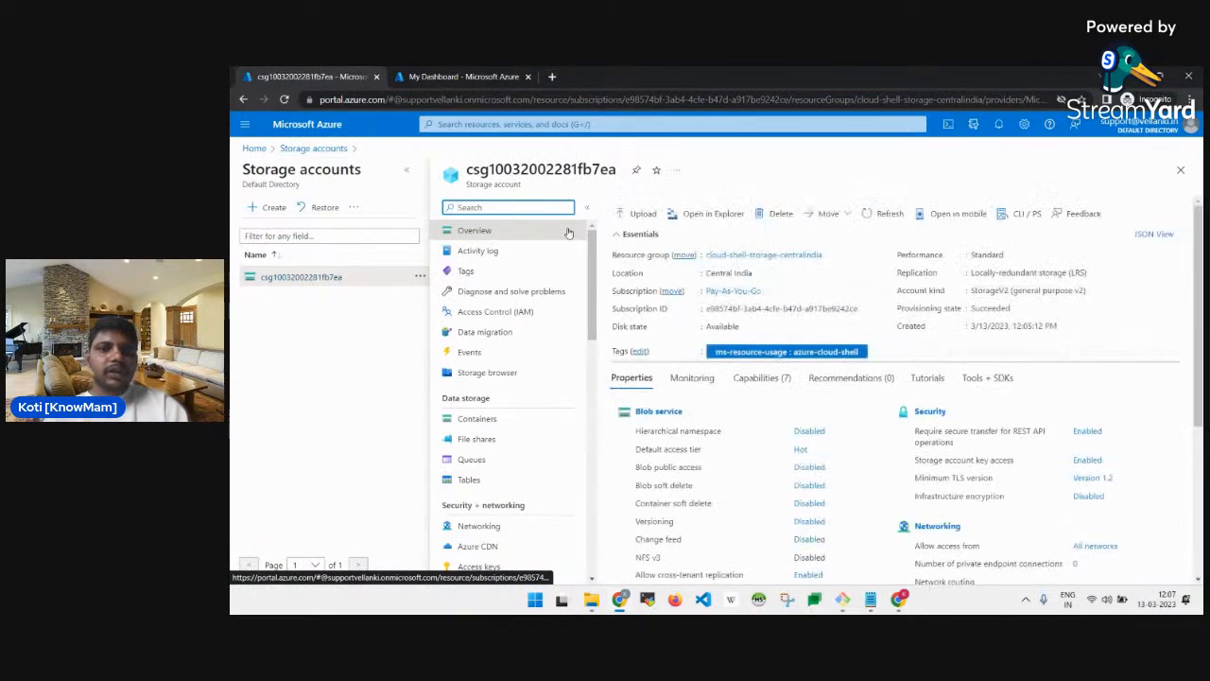
key(alt+Tab)
key(alt+Tab)
key(Tab)
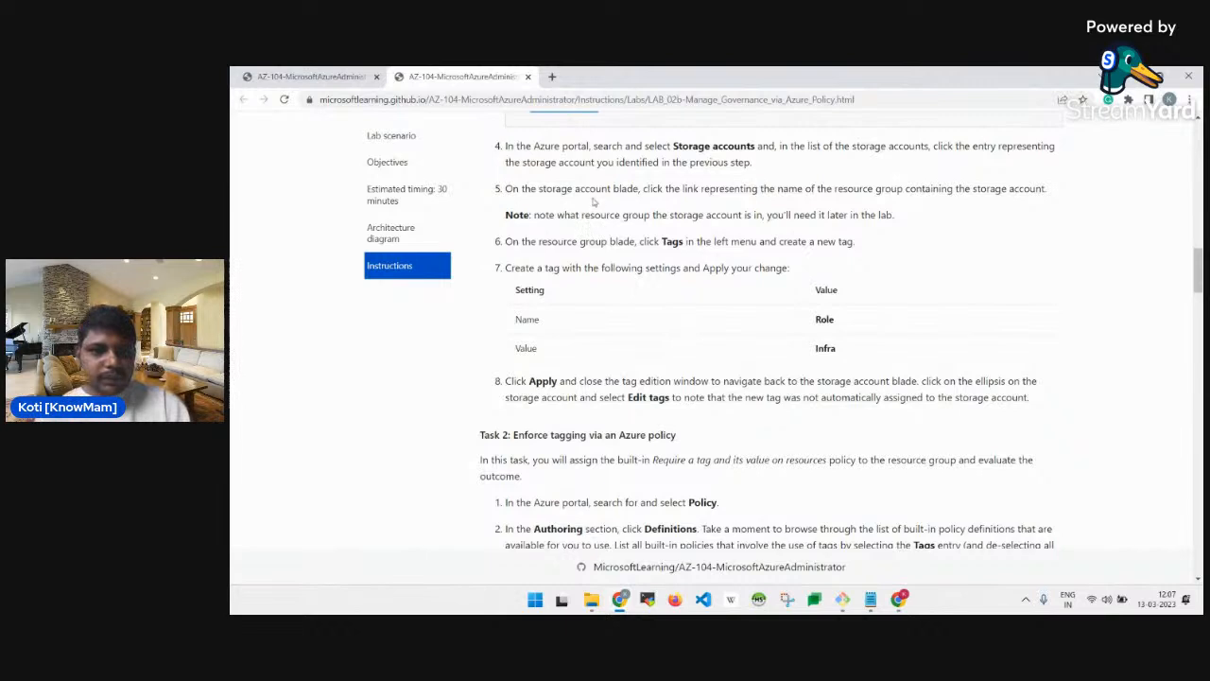
drag(590, 189, 613, 189)
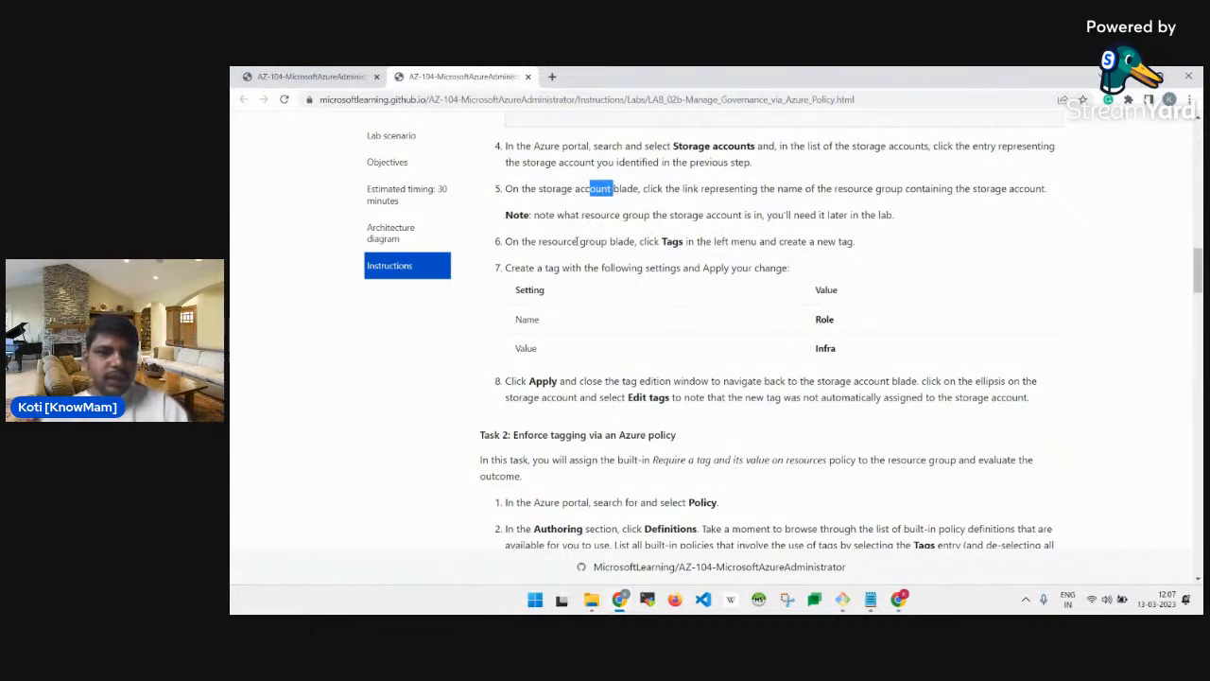
scroll(655, 241, down, 1)
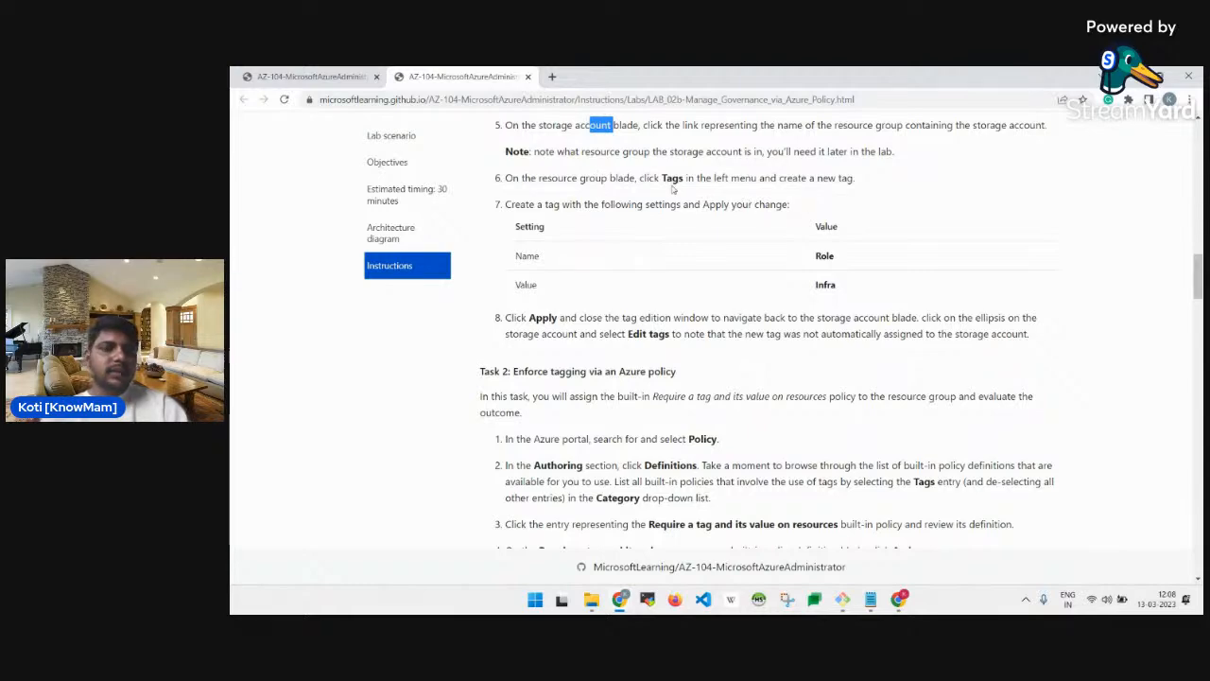
key(alt+Tab)
key(alt+Tab)
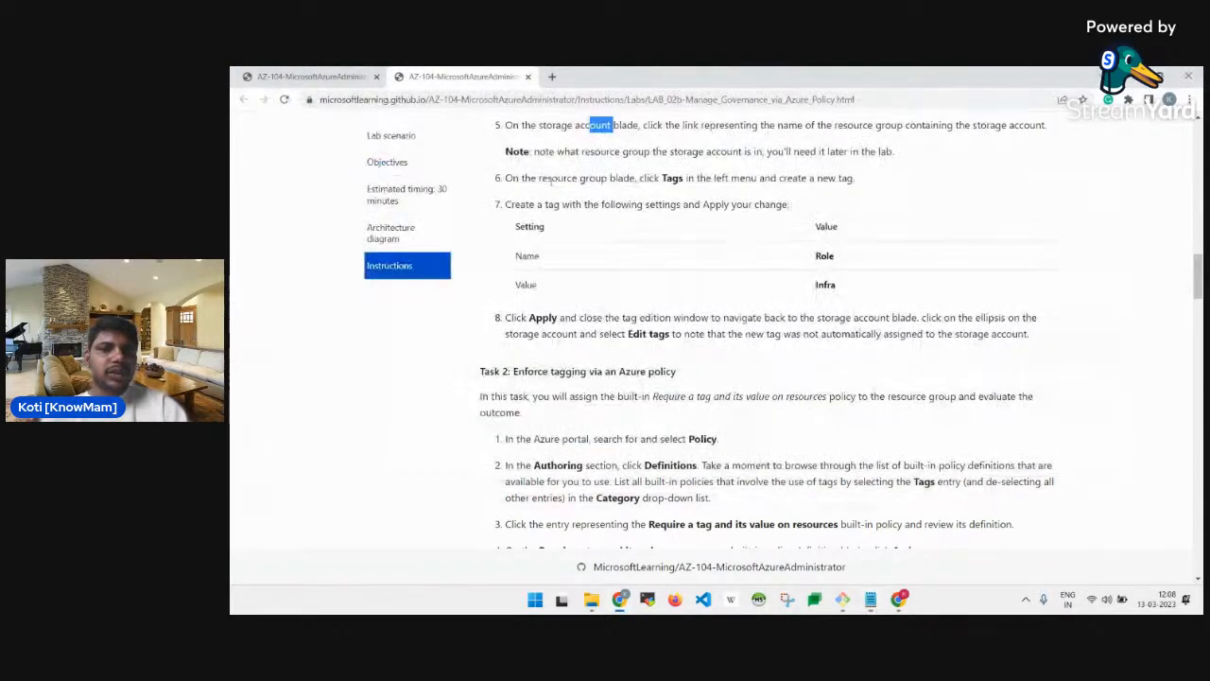
key(alt+Tab)
key(alt+Tab)
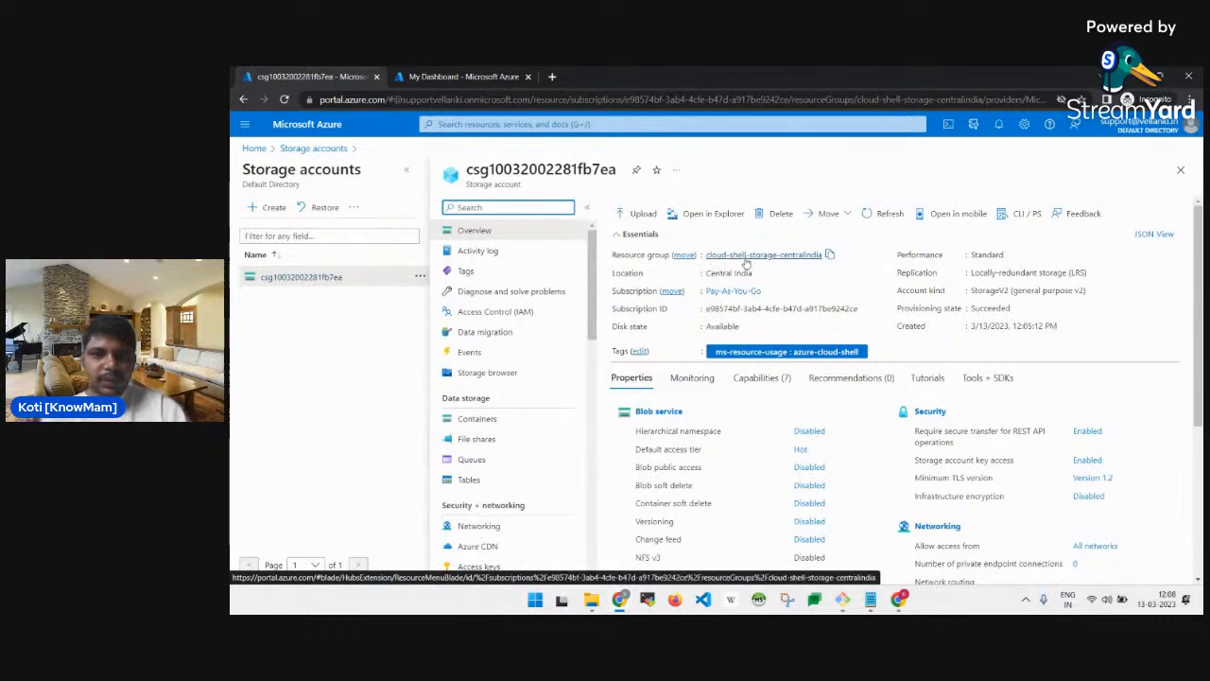
Open the cloud-shell-storage-centralindia resource group in a new tab and go to its Tags.
middle_click(745, 257)
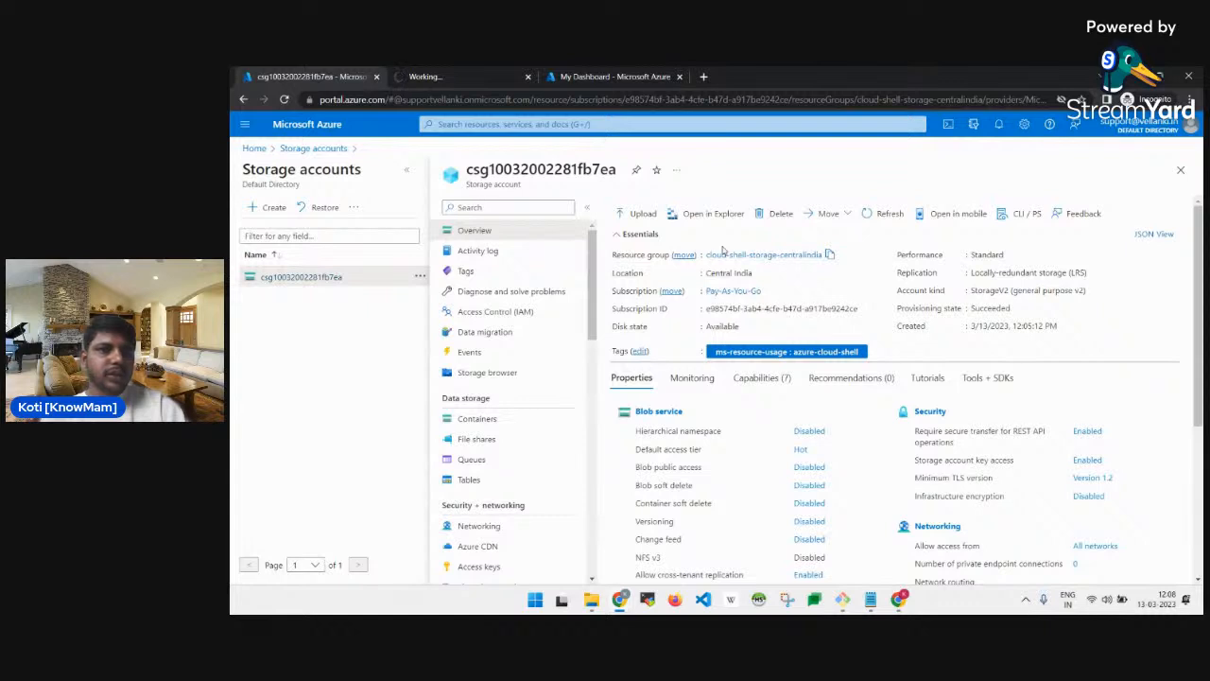
click(430, 77)
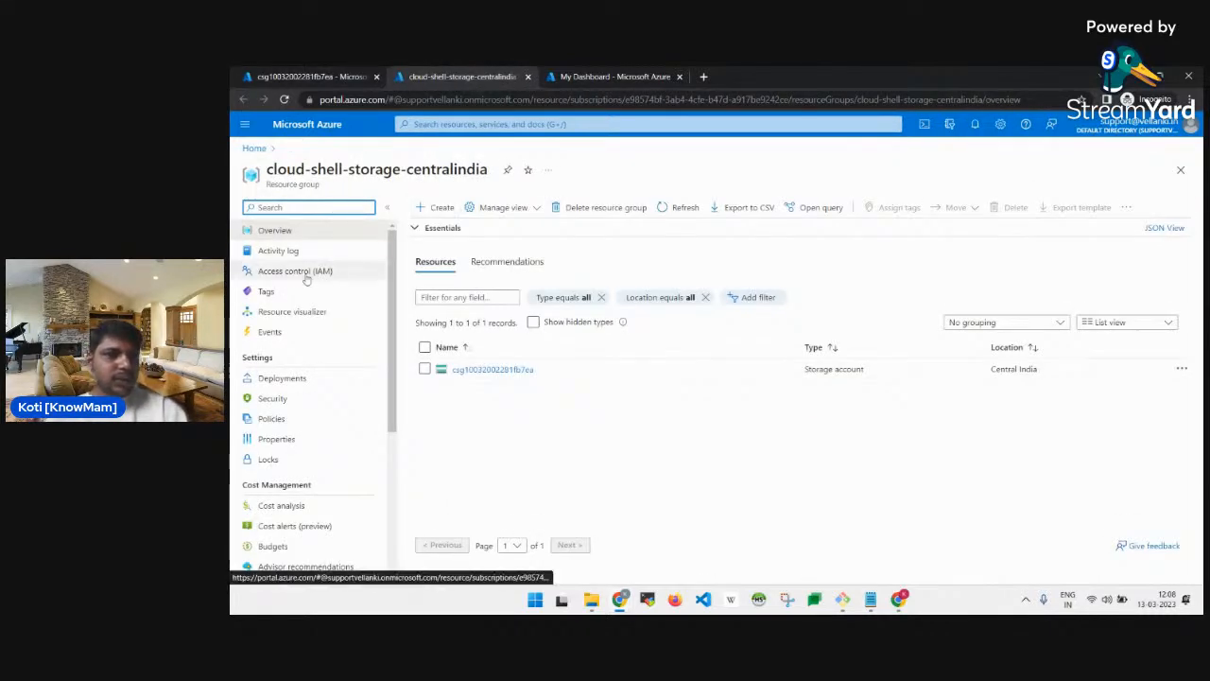
click(268, 292)
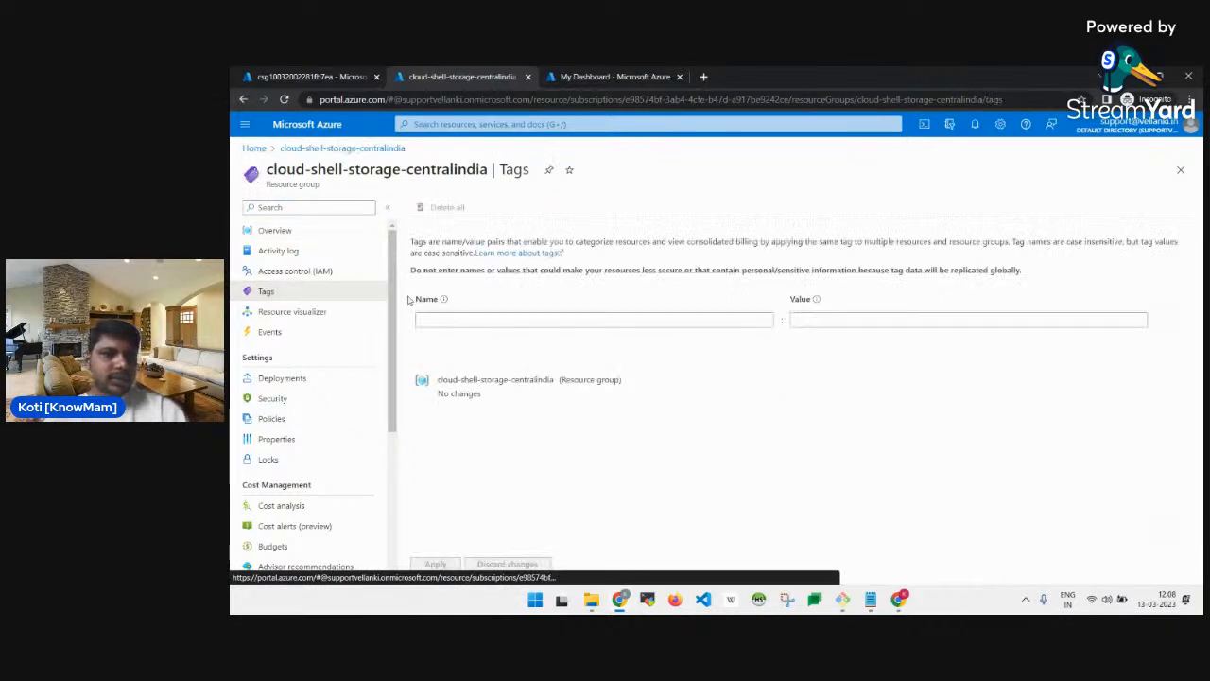
click(460, 321)
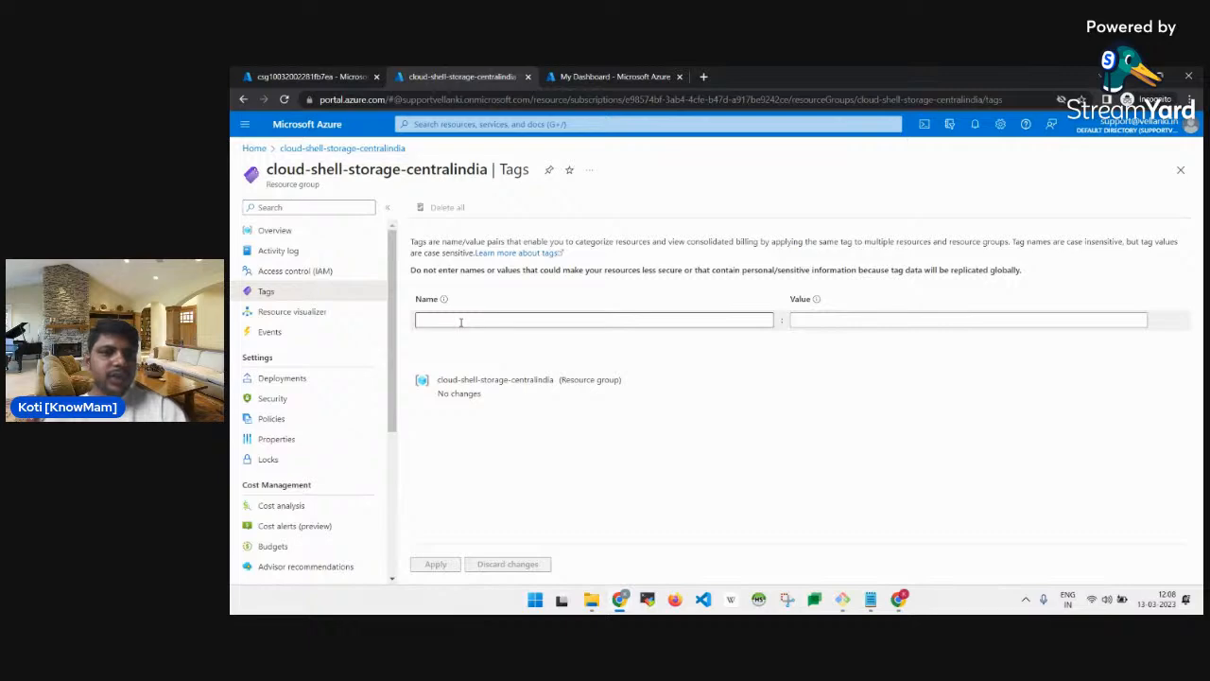
key(alt+Tab)
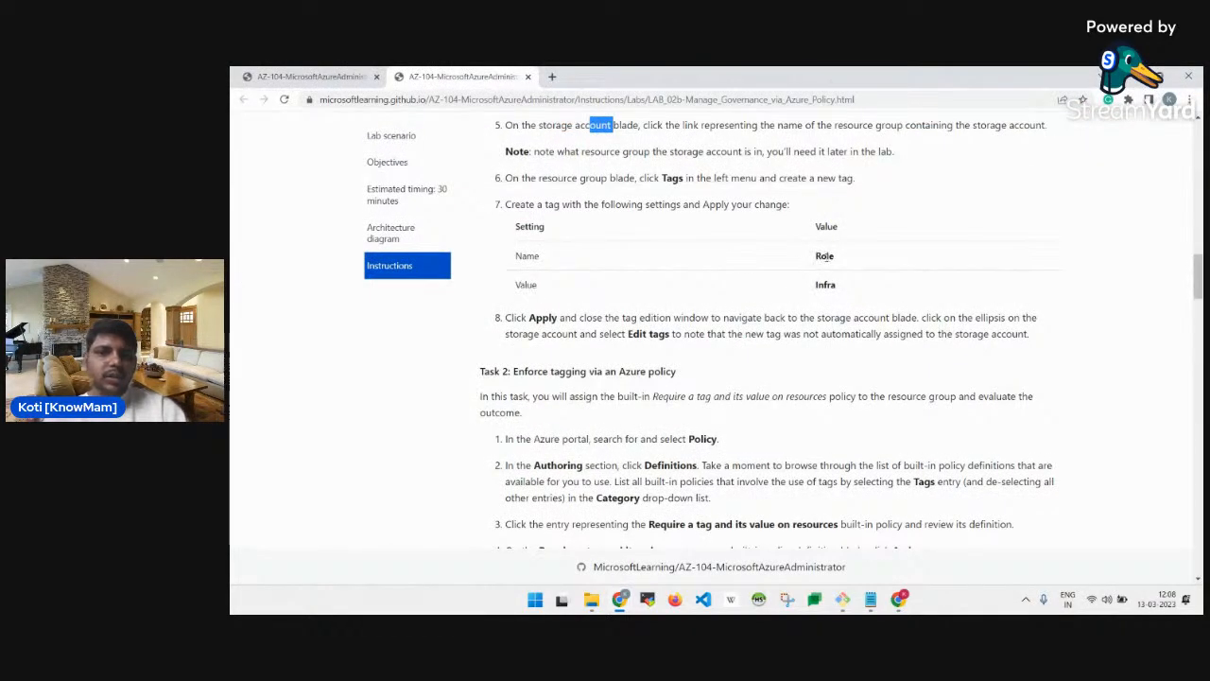
key(alt+Tab)
Add the tag Role: Infra, apply it, and reload to confirm it saved.
click(554, 319)
text(Role)
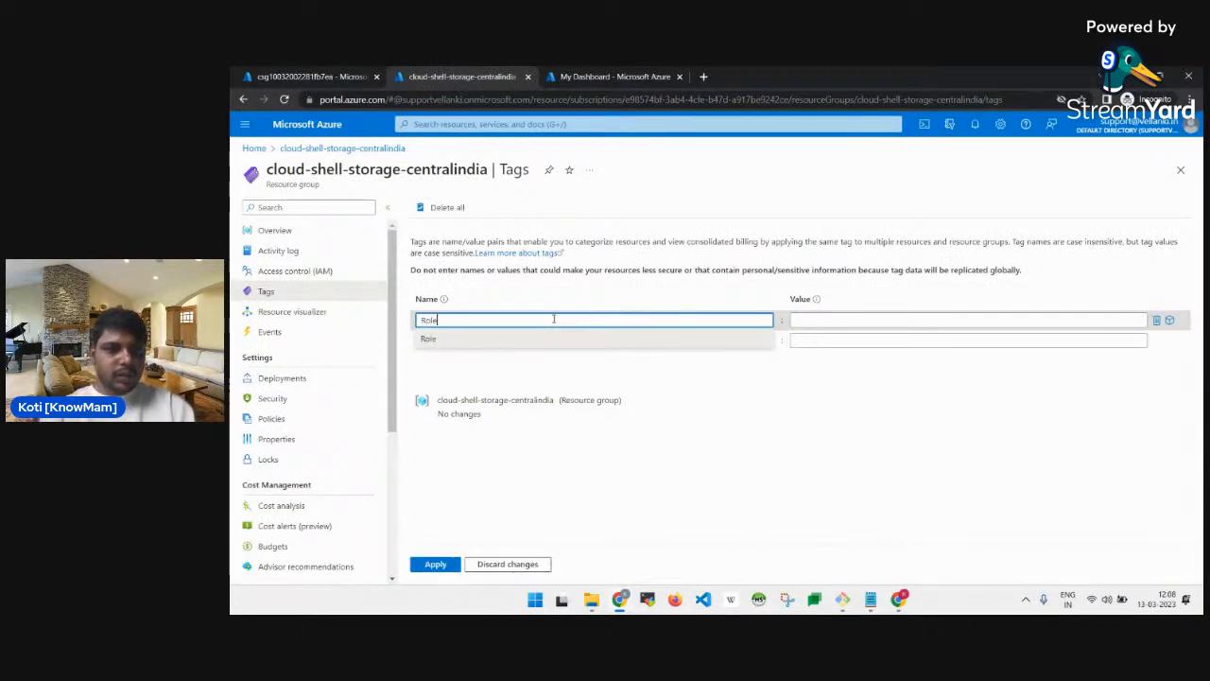
key(Tab)
text(In)
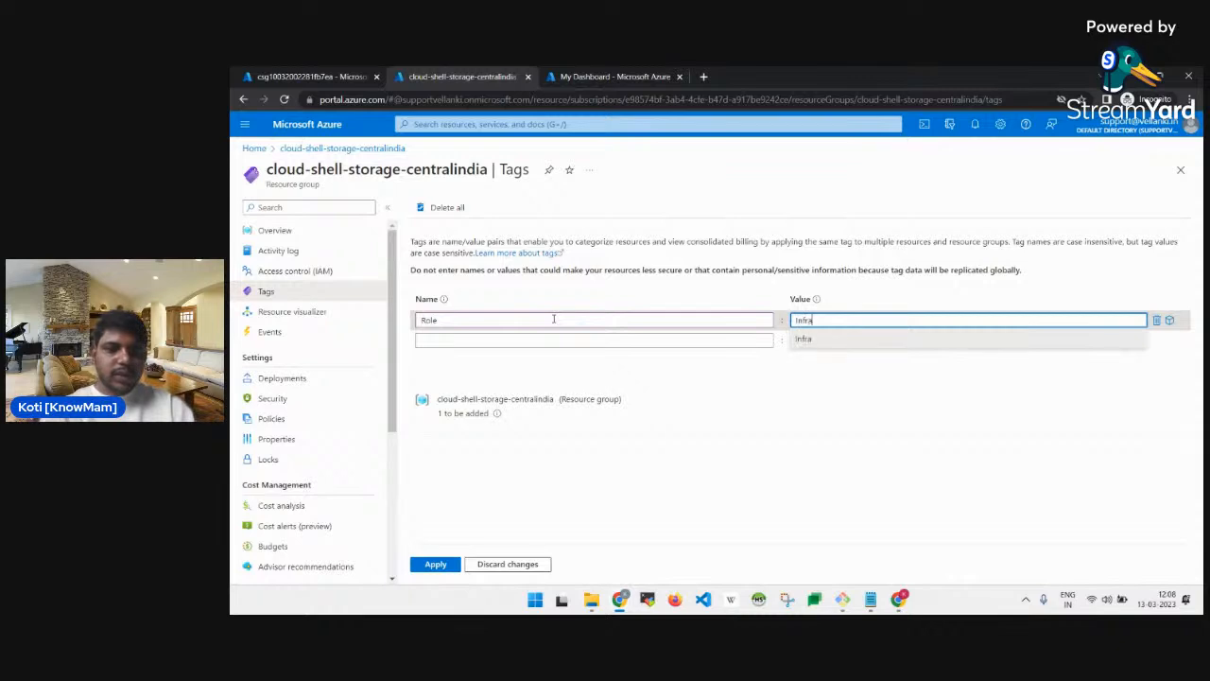
click(434, 564)
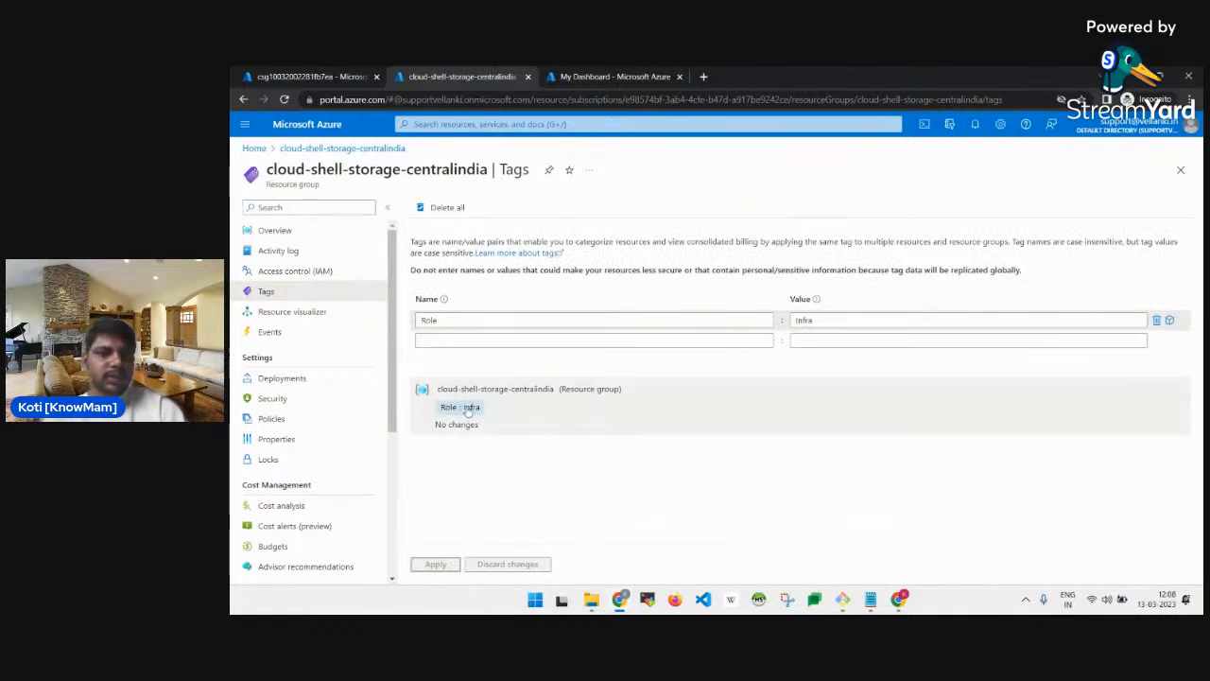
click(284, 99)
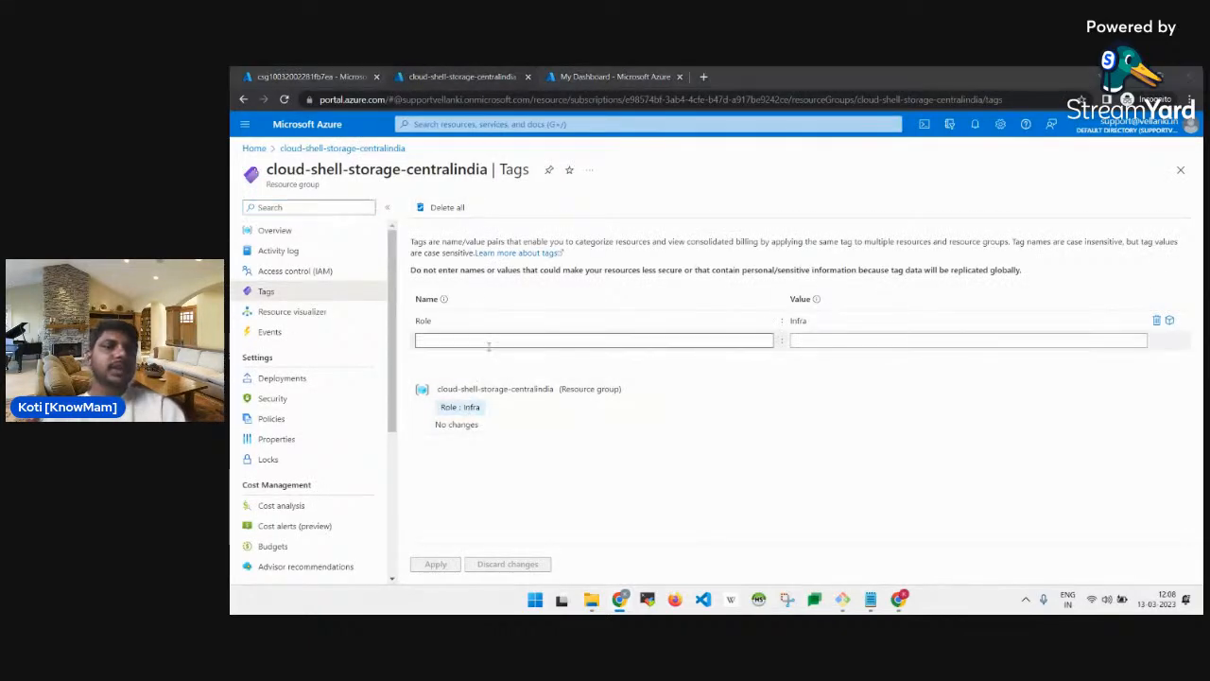
key(alt+Tab)
scroll(700, 312, down, 1)
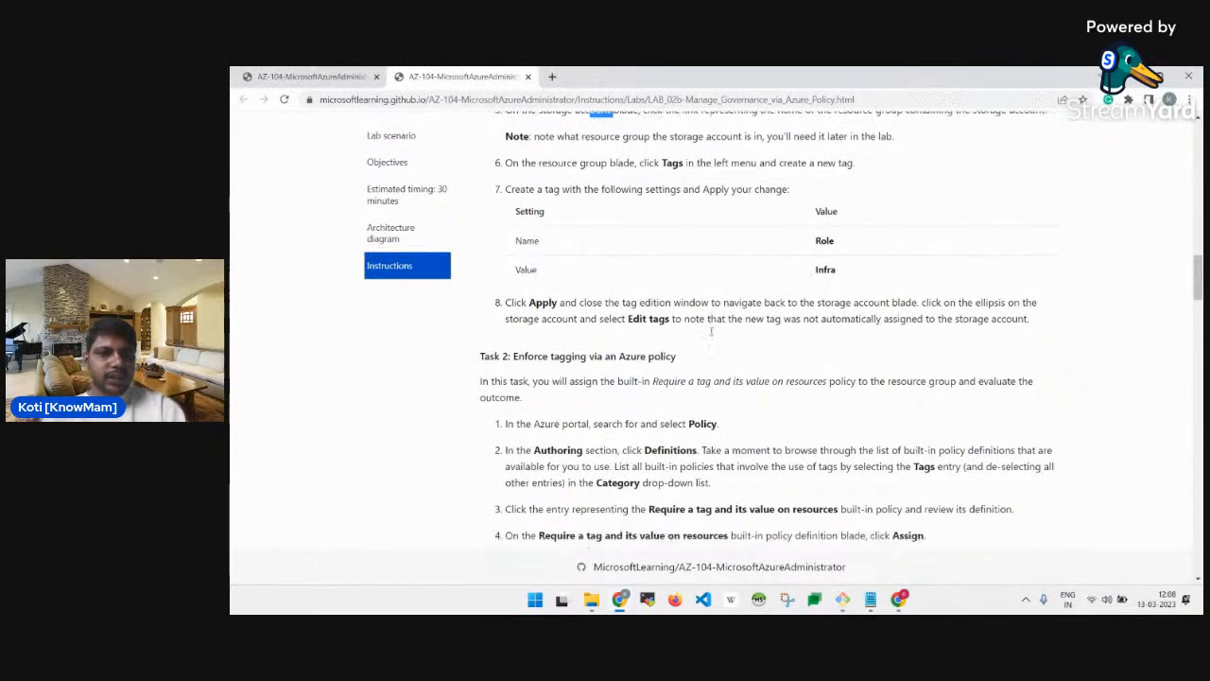
scroll(647, 328, down, 1)
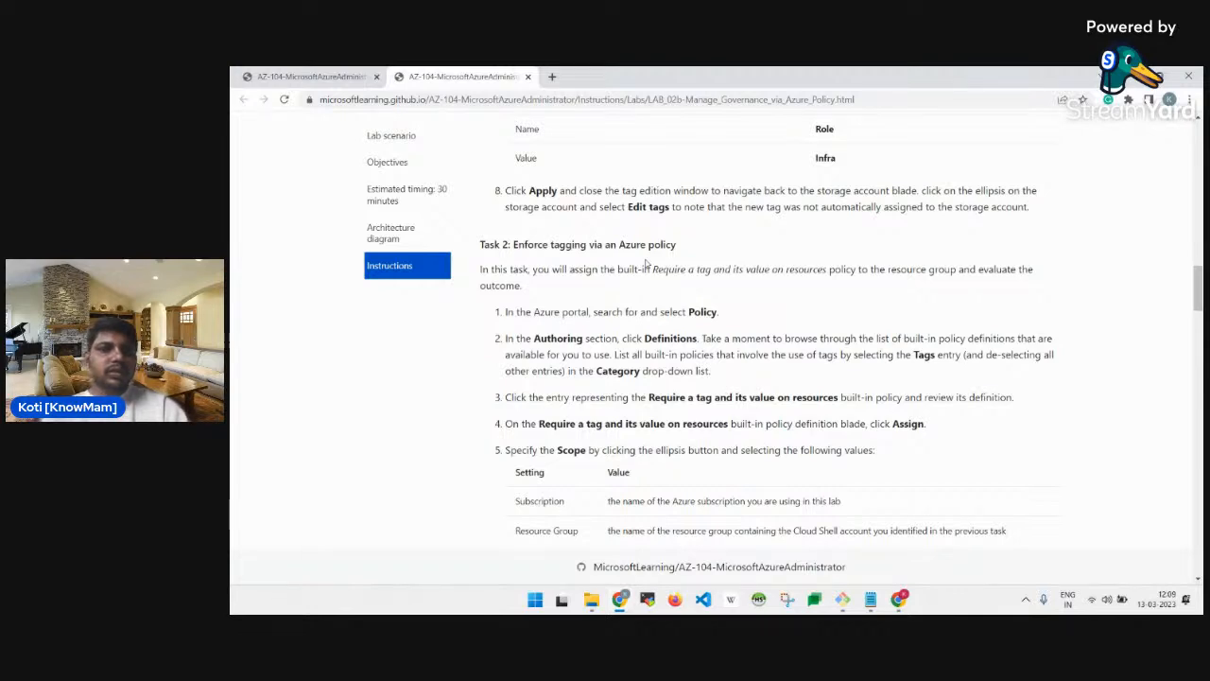
scroll(646, 265, up, 1)
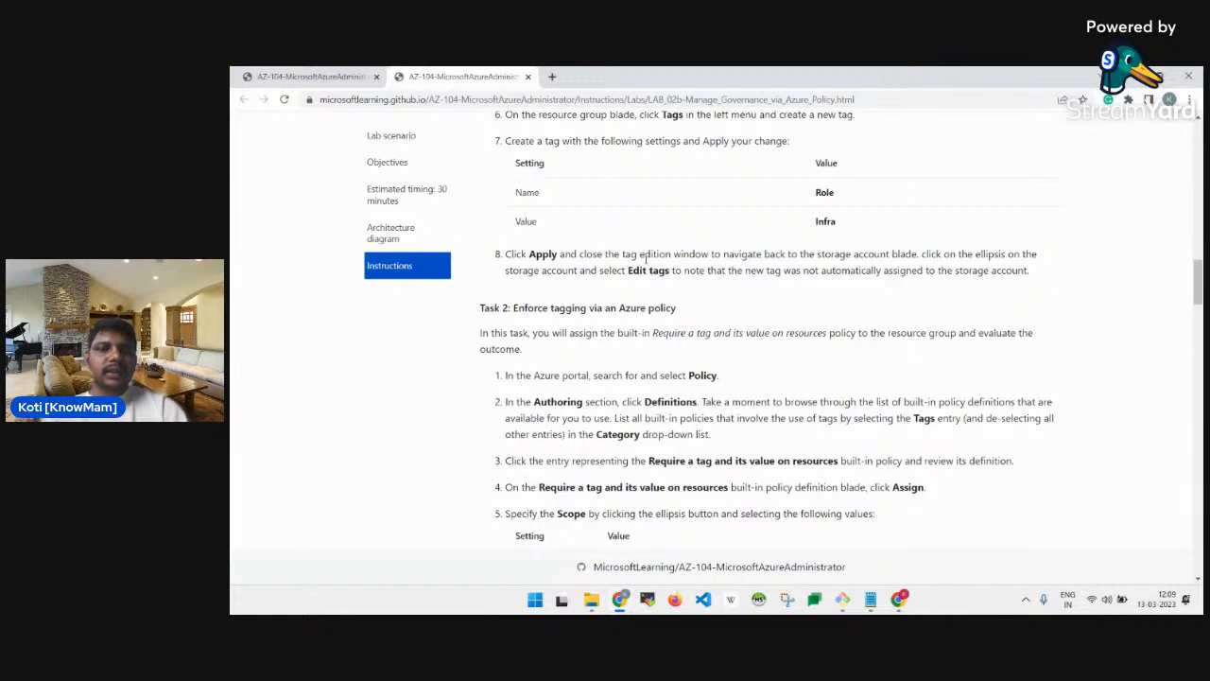
scroll(646, 255, down, 1)
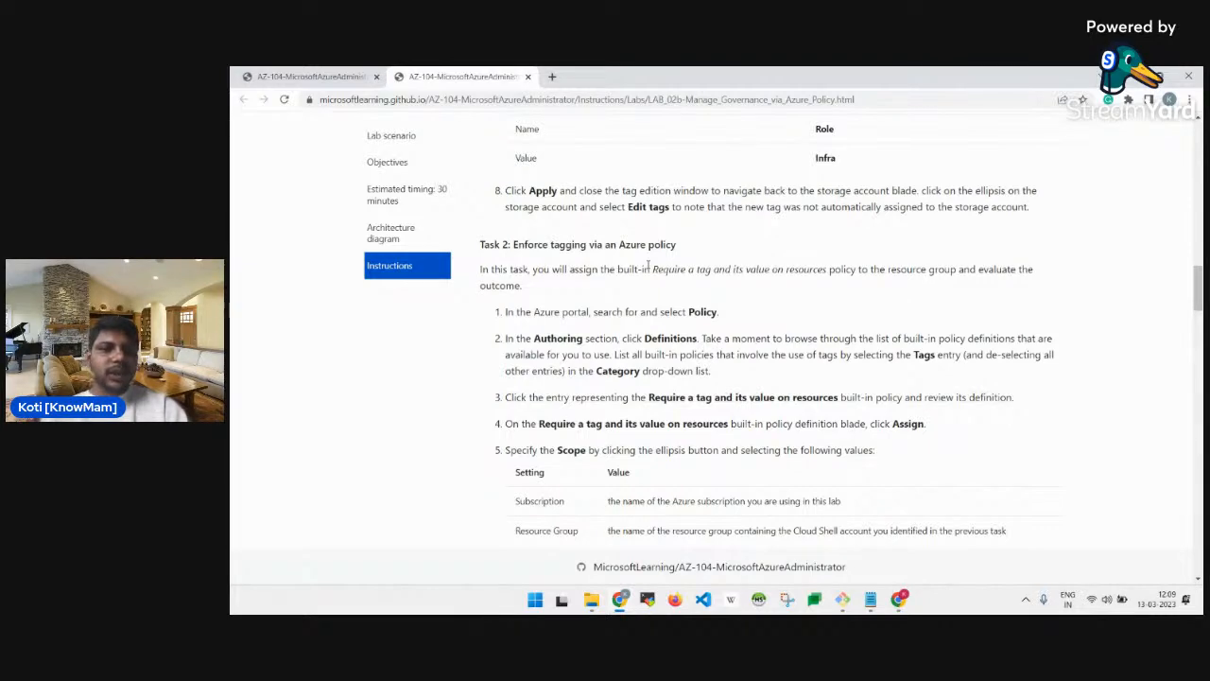
scroll(649, 267, down, 1)
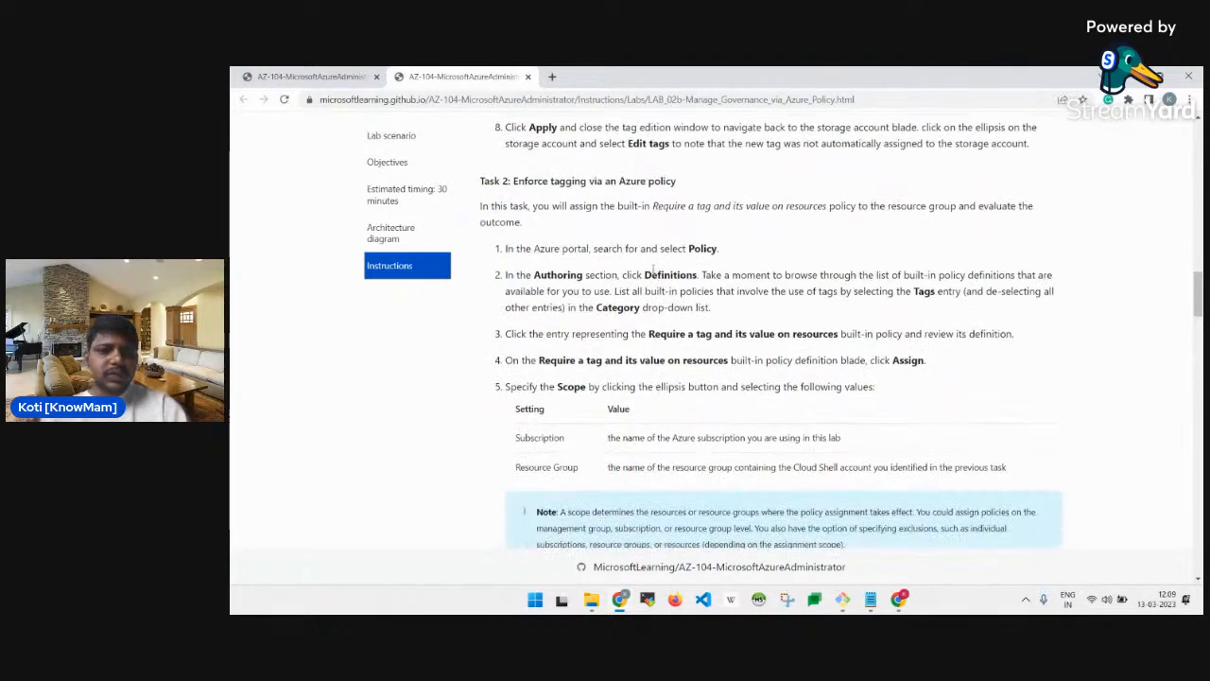
key(alt+Tab)
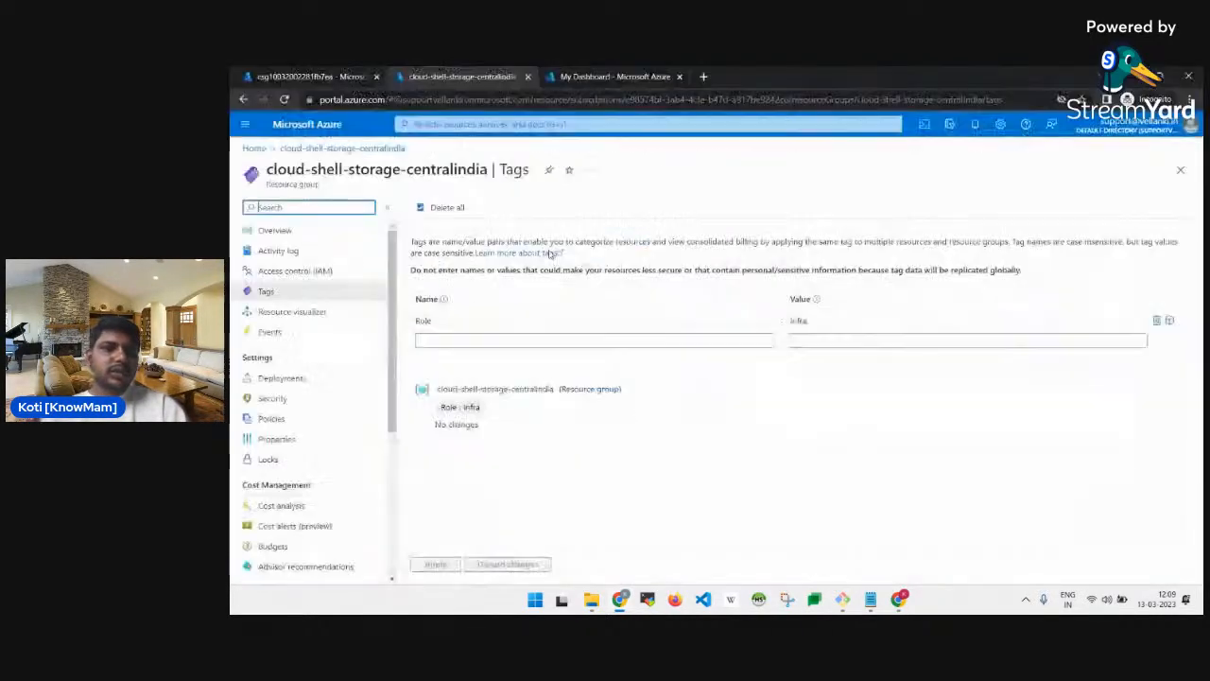
Search 'policy', open the Policy service, and go to Definitions under Authoring.
click(501, 124)
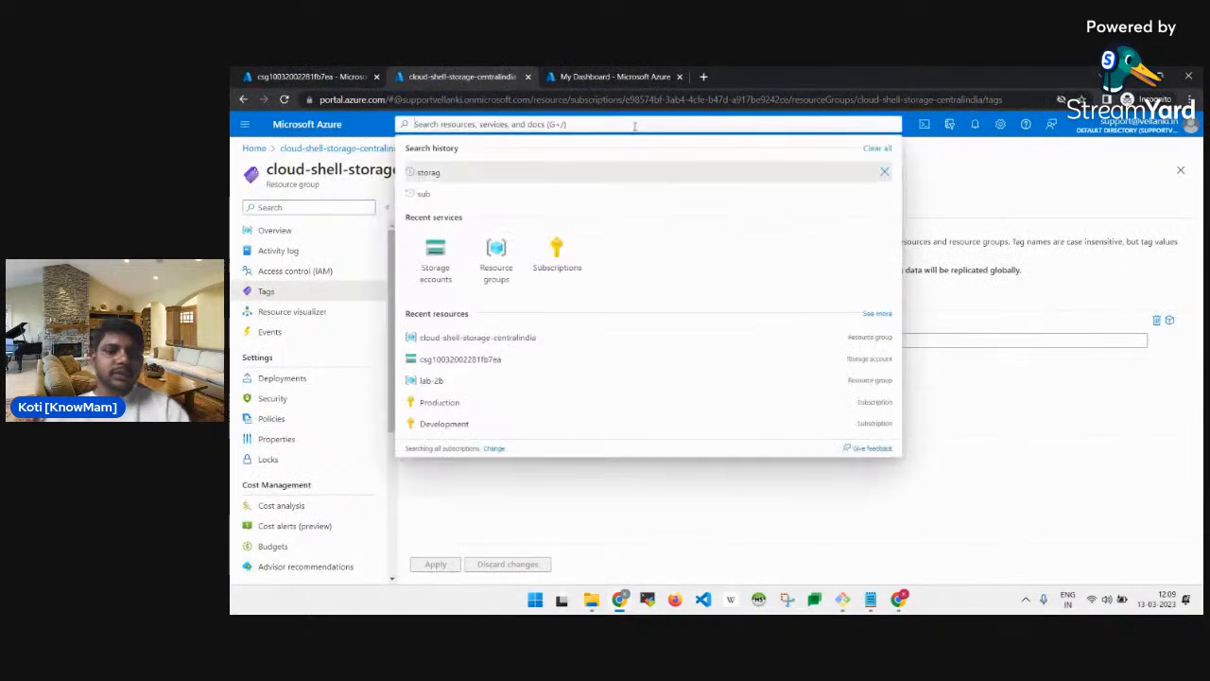
text(policy)
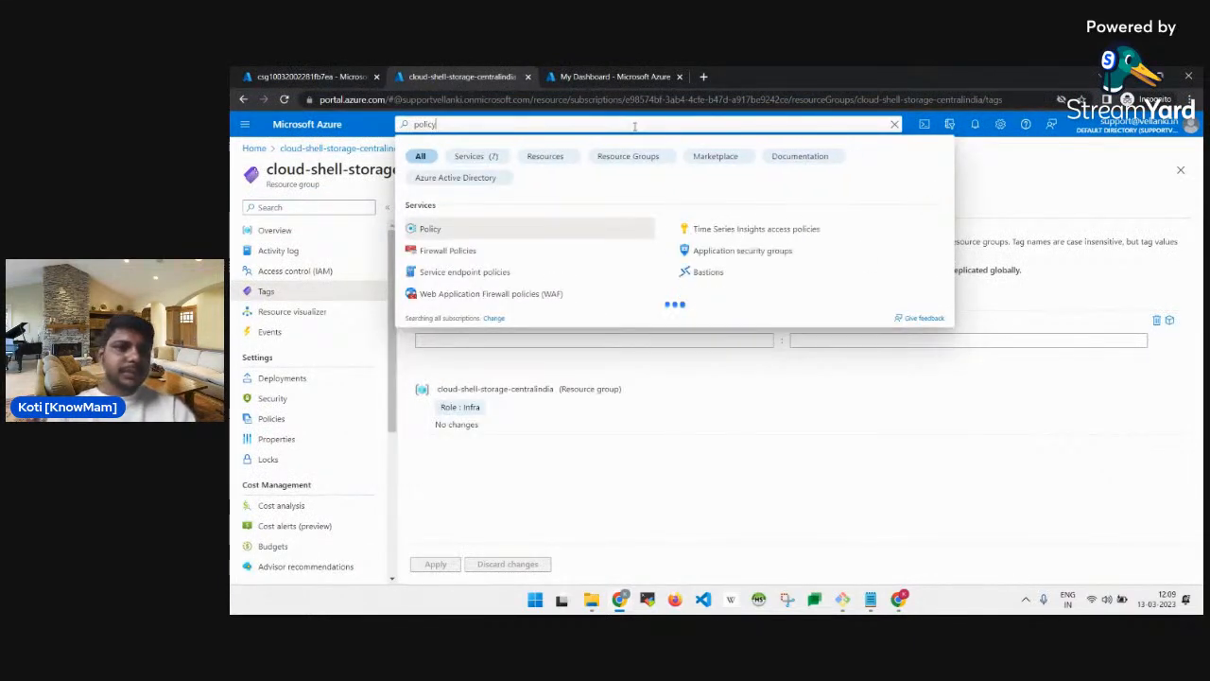
click(507, 228)
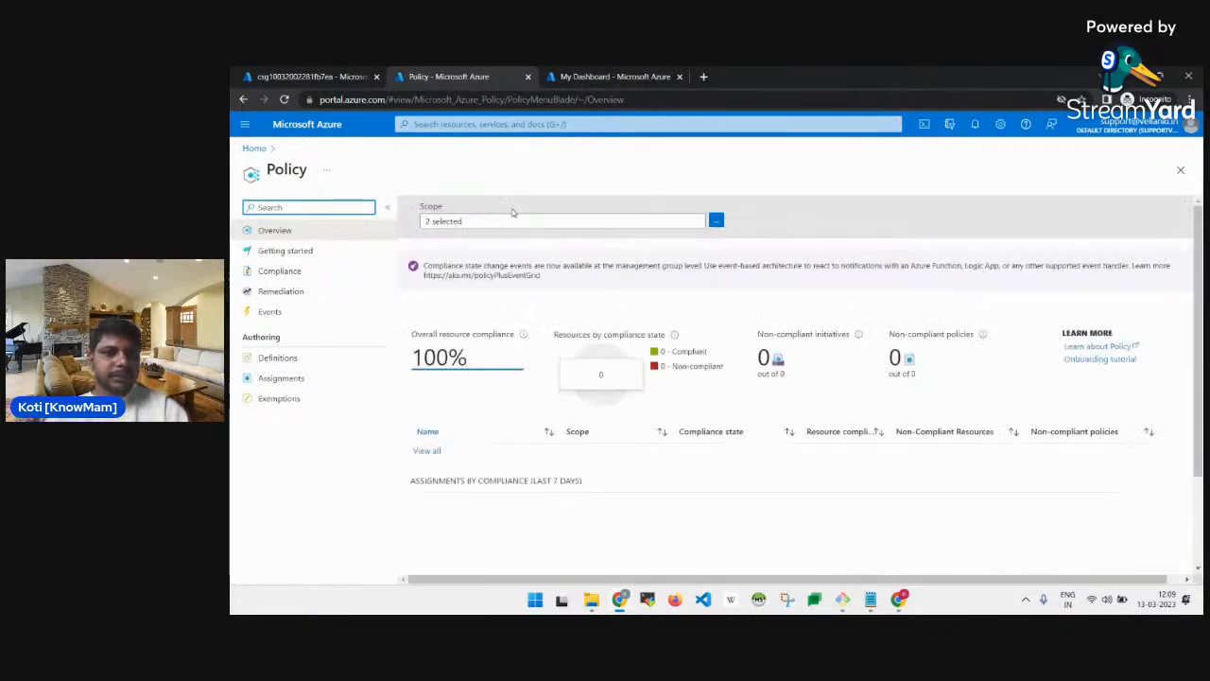
key(alt+Tab)
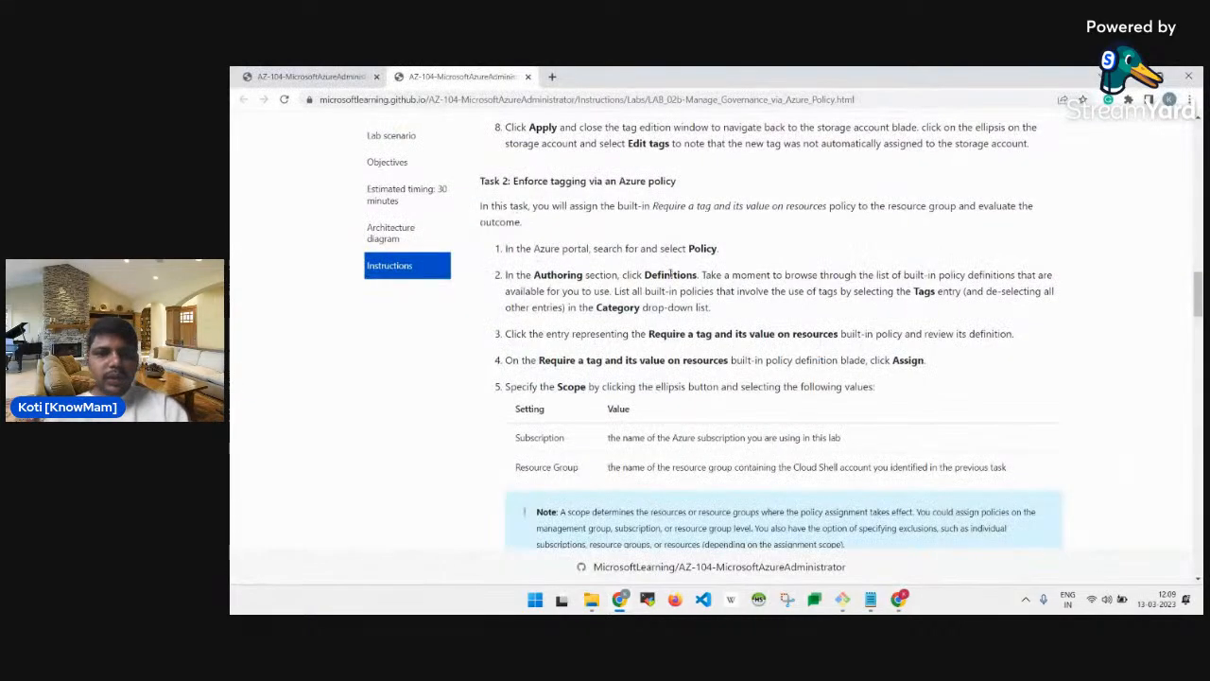
scroll(670, 273, down, 2)
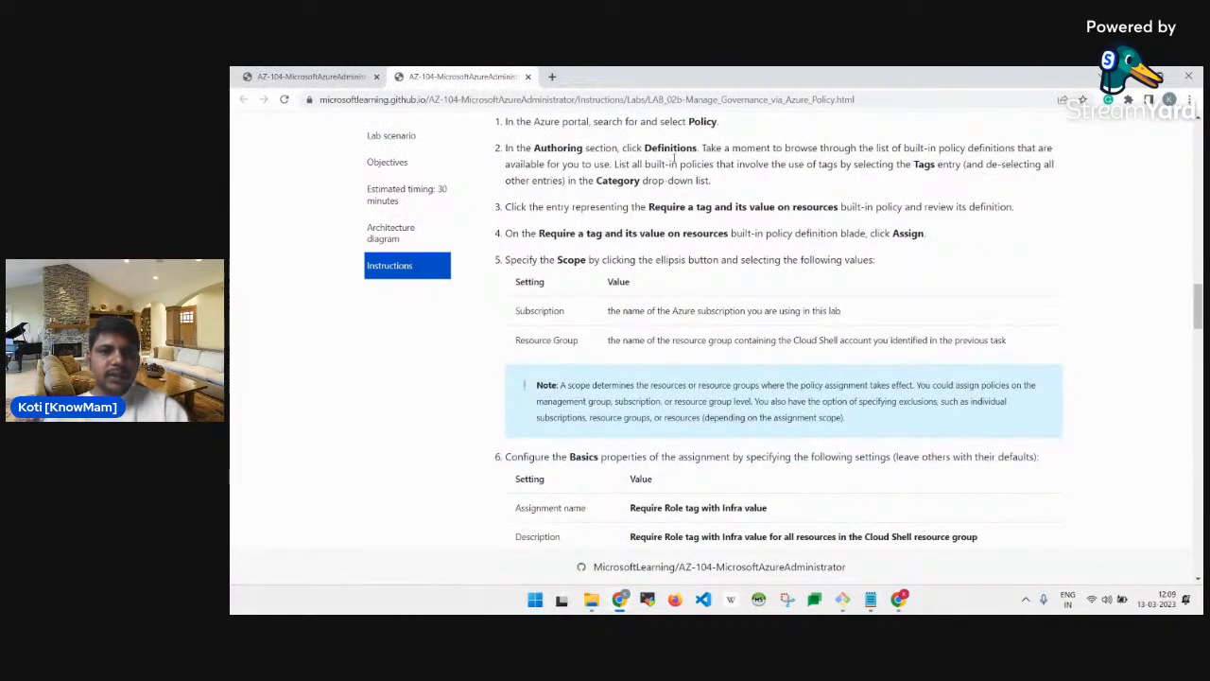
key(alt+Tab)
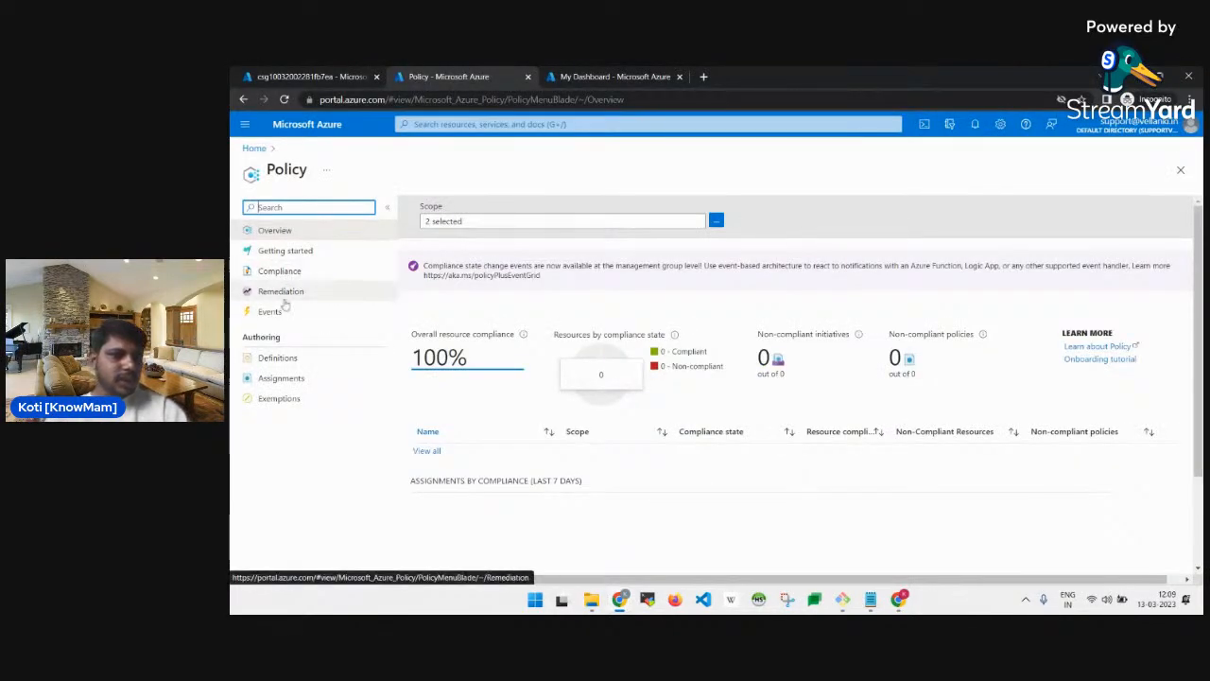
click(280, 359)
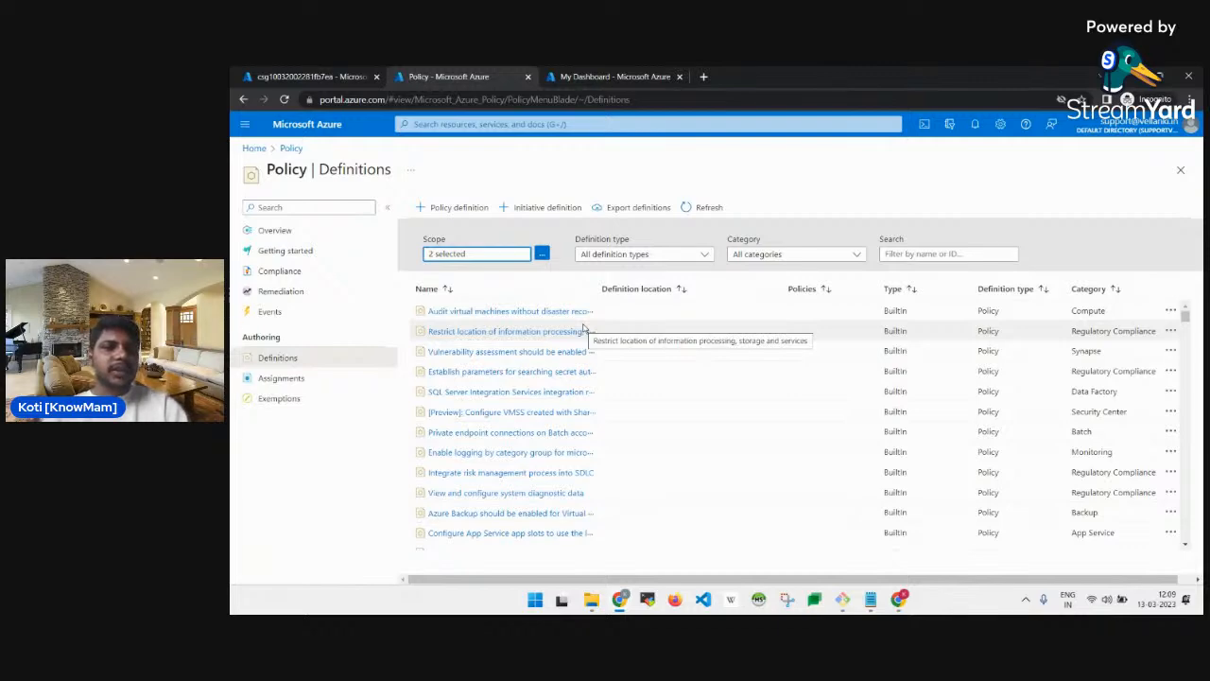
Find the Tags category named in the lab manual's instructions.
key(alt+Tab)
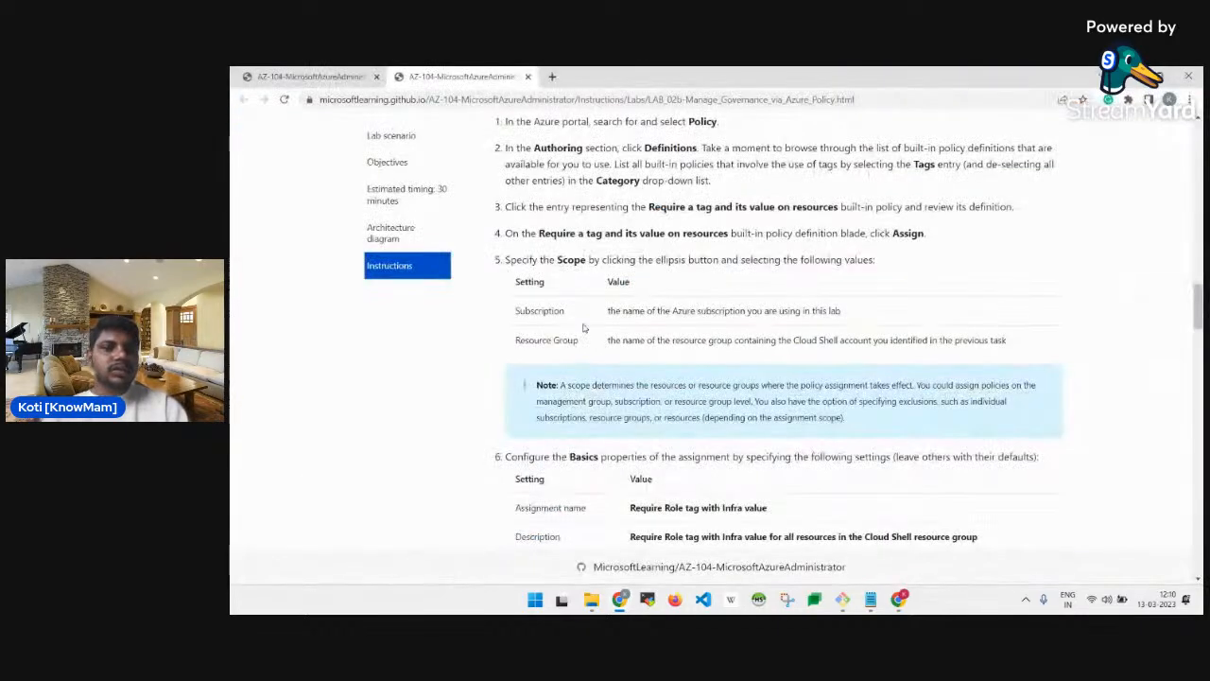
scroll(584, 328, down, 1)
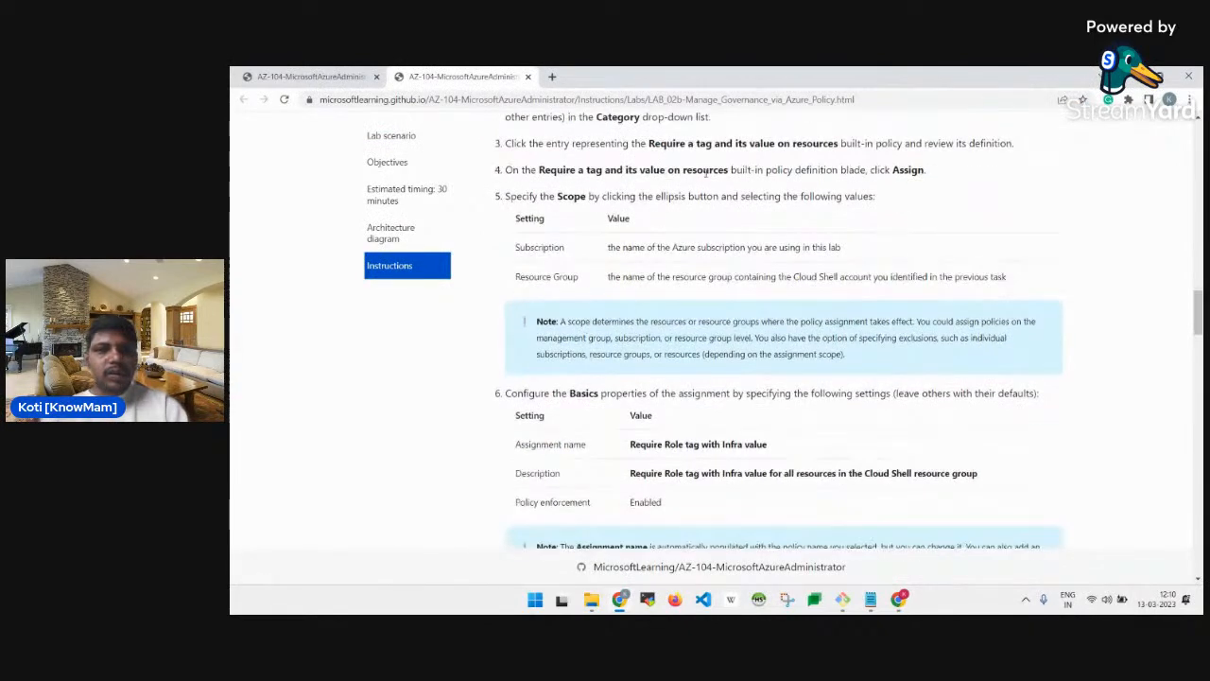
scroll(706, 175, up, 1)
scroll(706, 174, up, 1)
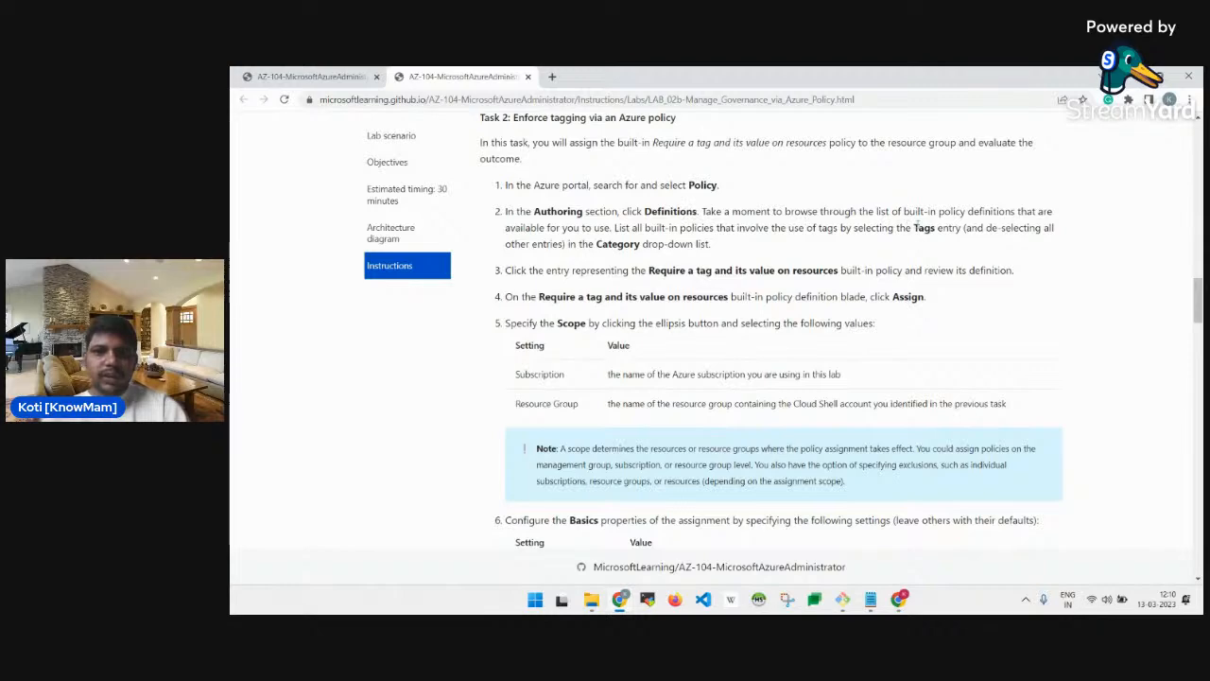
double_click(919, 227)
key(alt+Tab)
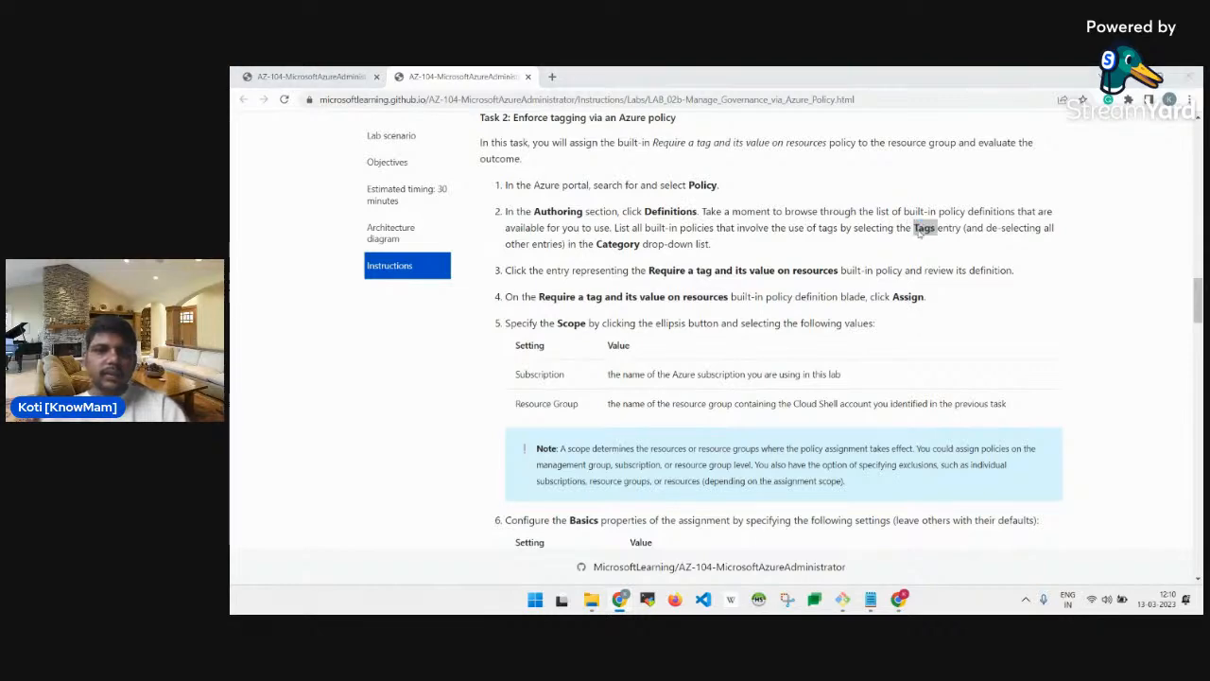
Set the Category filter to Tags only, clearing all other categories.
click(806, 260)
click(738, 298)
scroll(781, 388, down, 13)
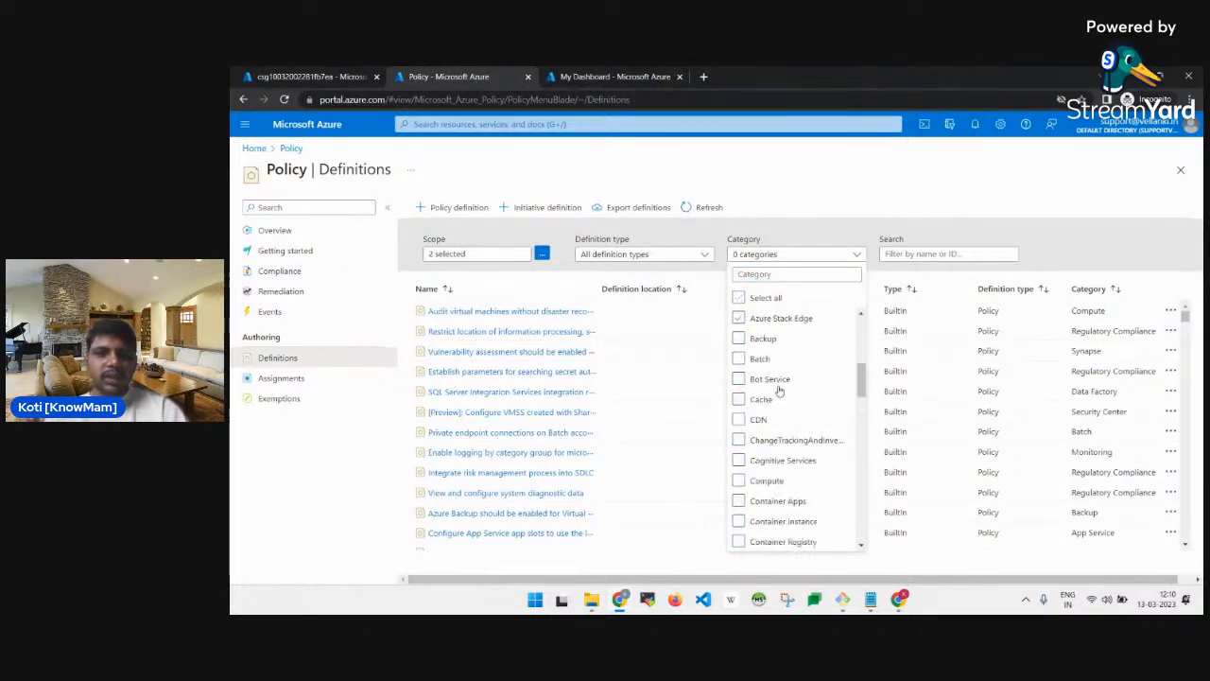
scroll(783, 412, down, 5)
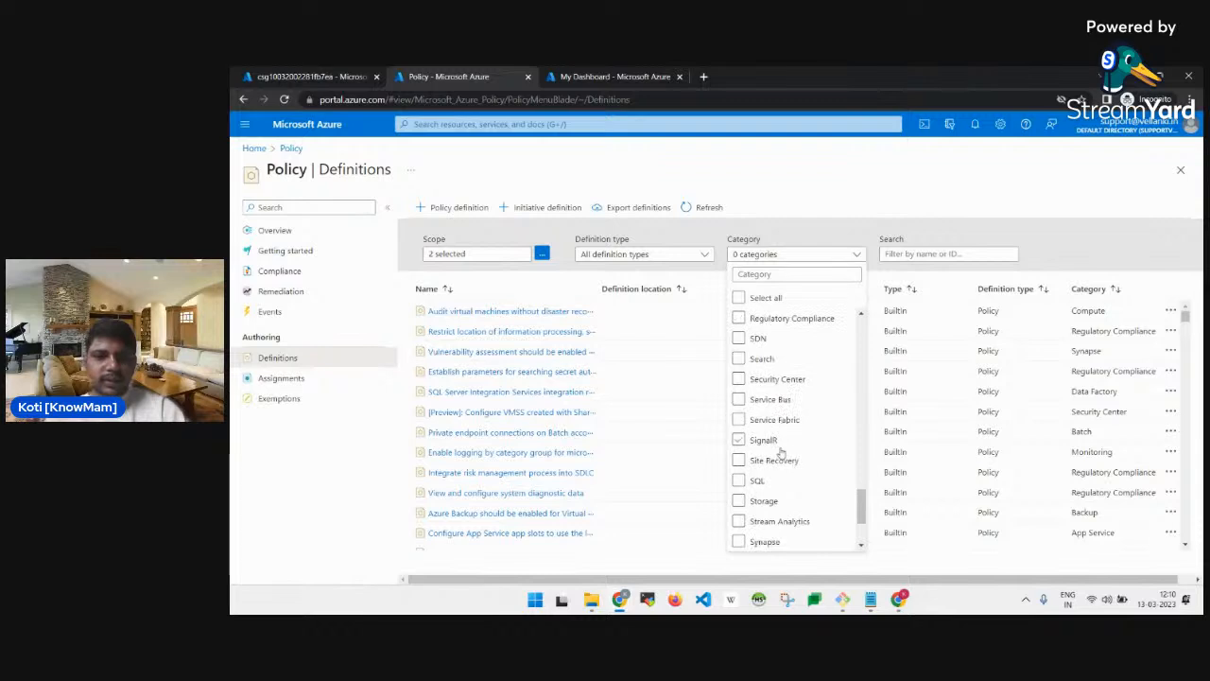
scroll(775, 478, down, 3)
click(738, 440)
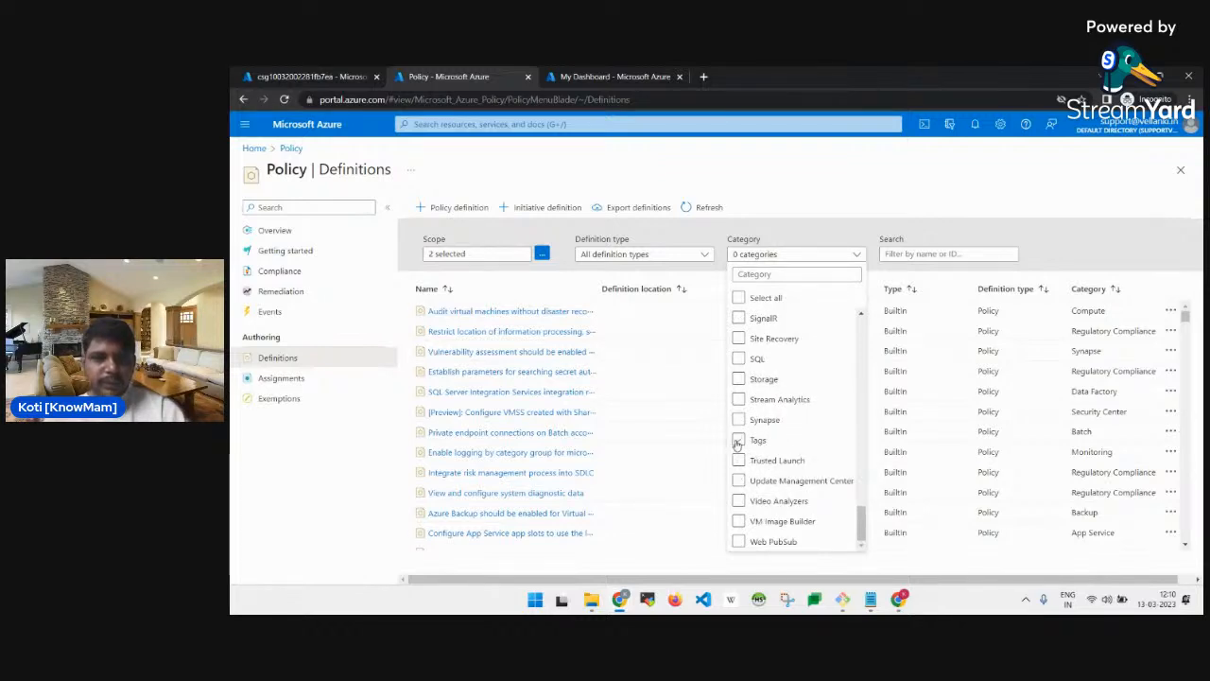
click(941, 232)
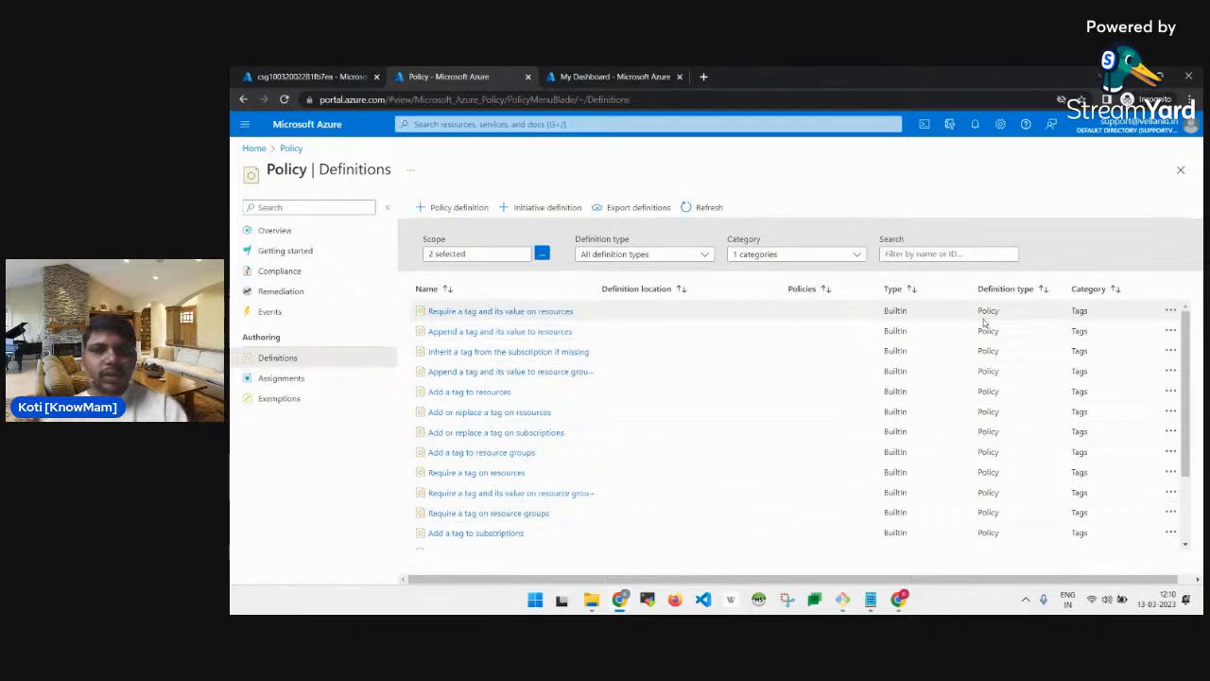
key(alt+Tab)
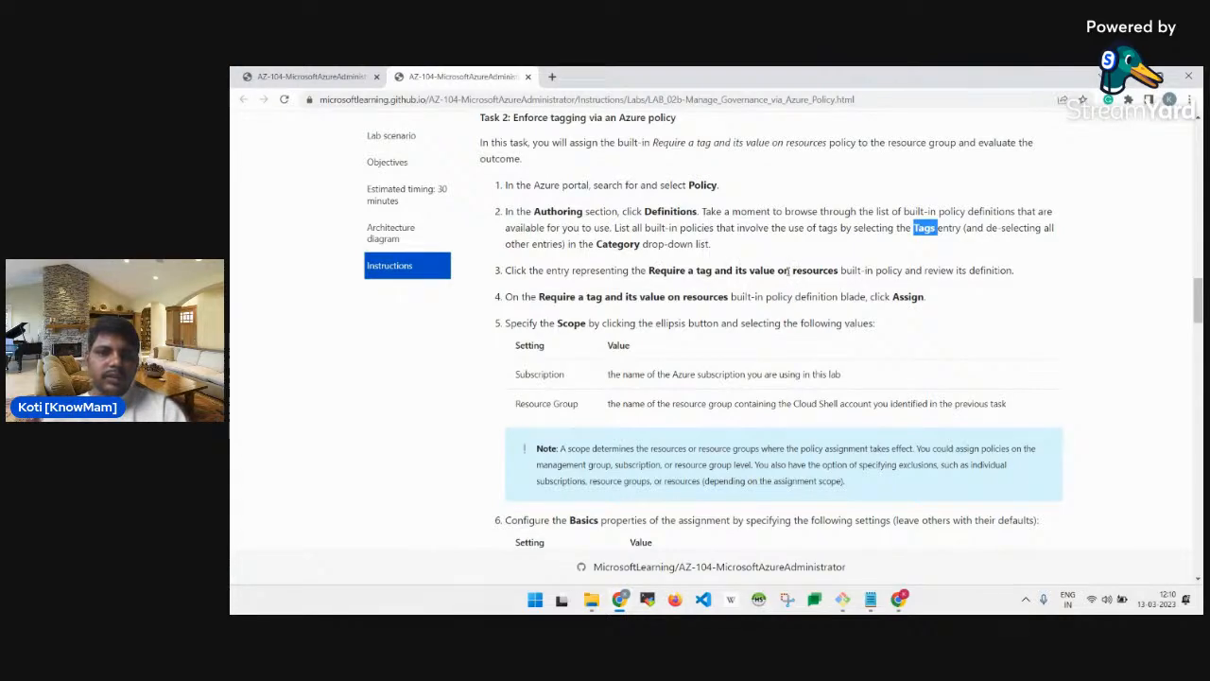
key(alt+Tab)
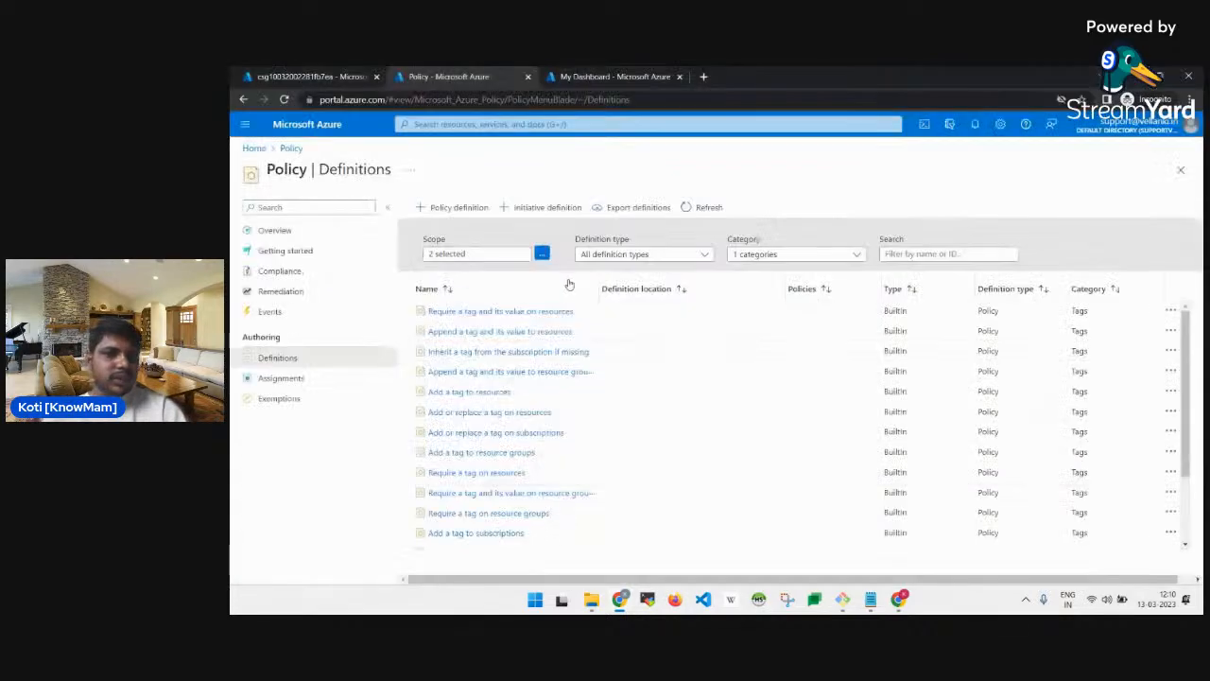
Open the 'Require a tag and its value on resources' definition and start assigning it.
click(526, 315)
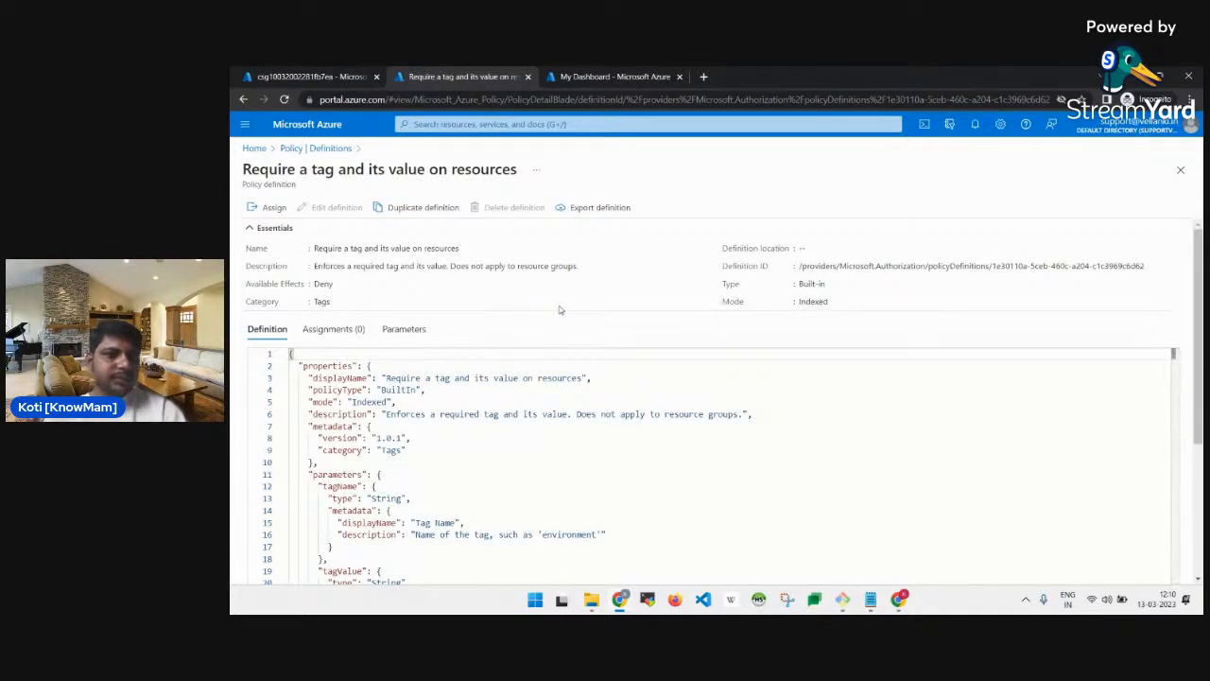
key(alt+Tab)
scroll(772, 328, down, 1)
key(alt+Tab)
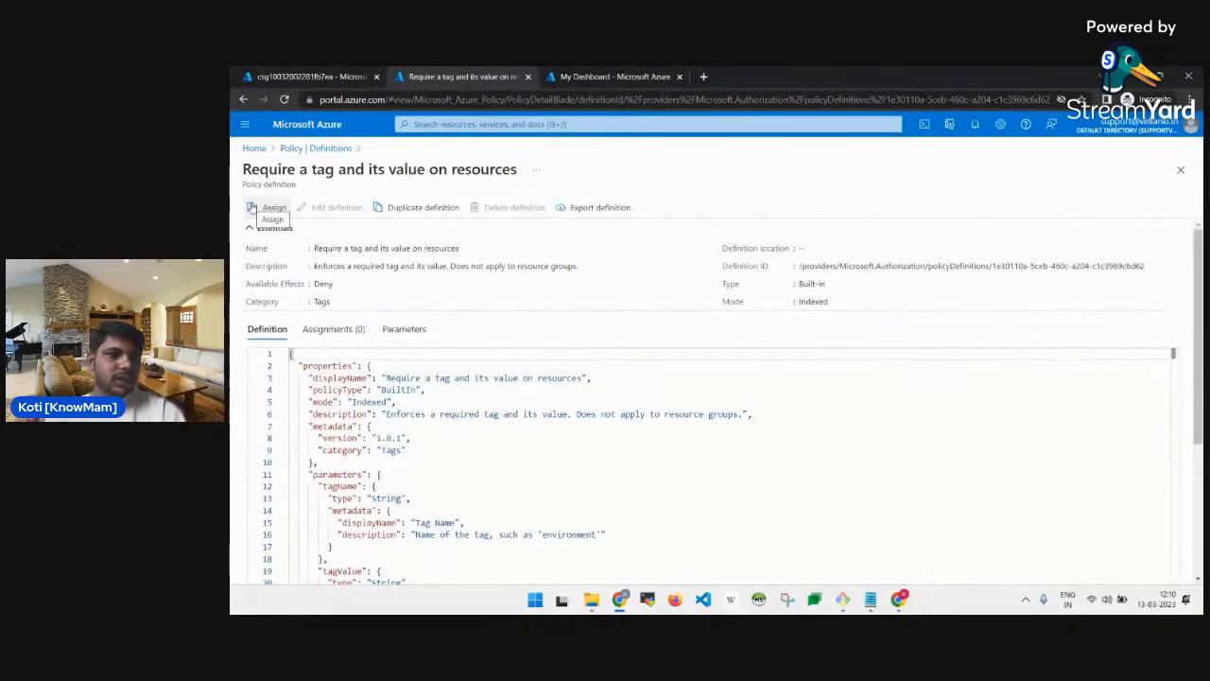
click(253, 206)
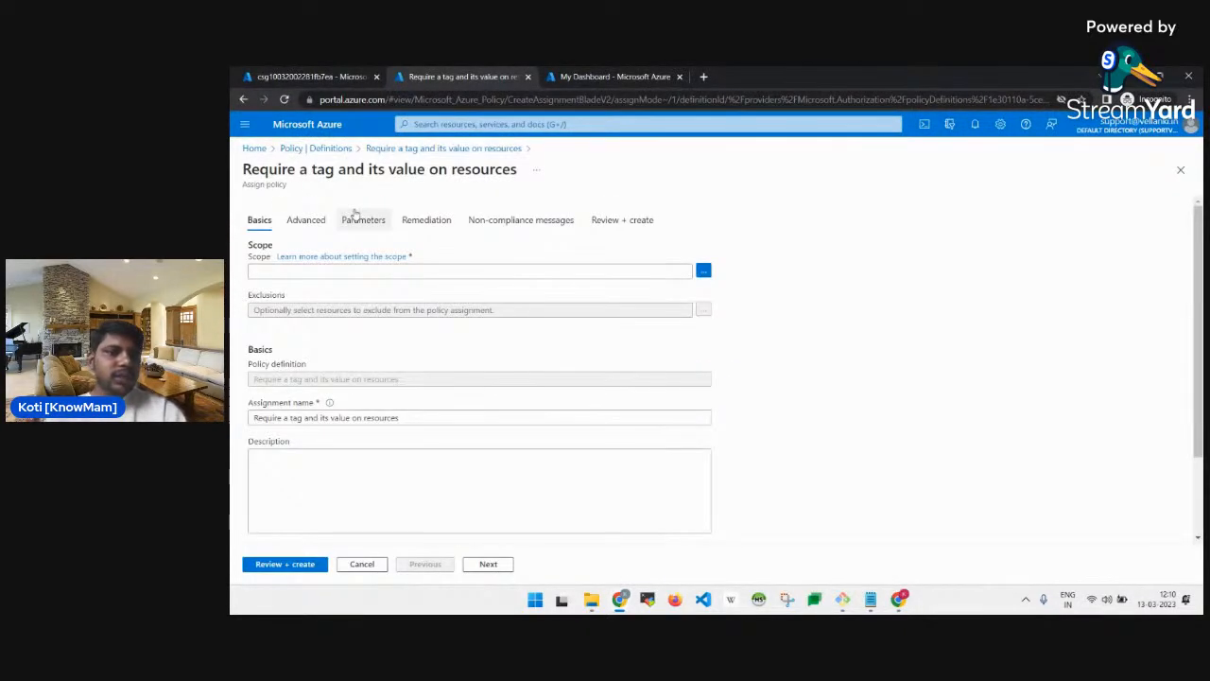
Scope the assignment to Development subscription, resource group cloud-shell-storage-centralindia.
click(703, 272)
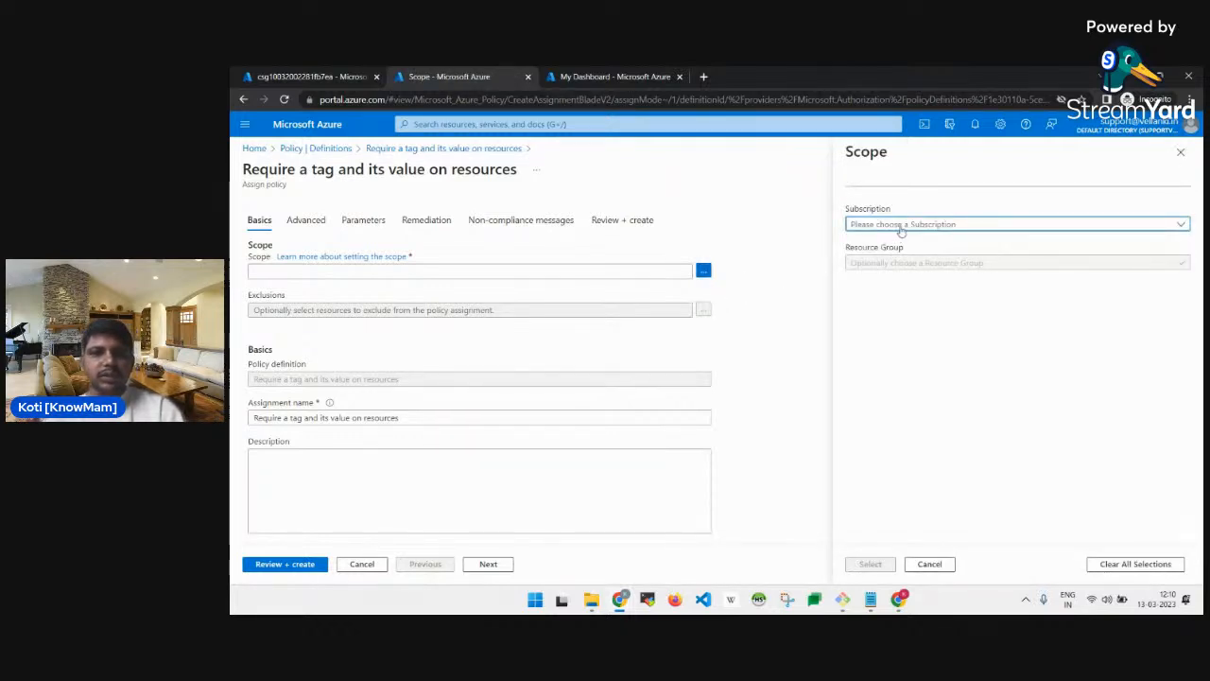
click(902, 227)
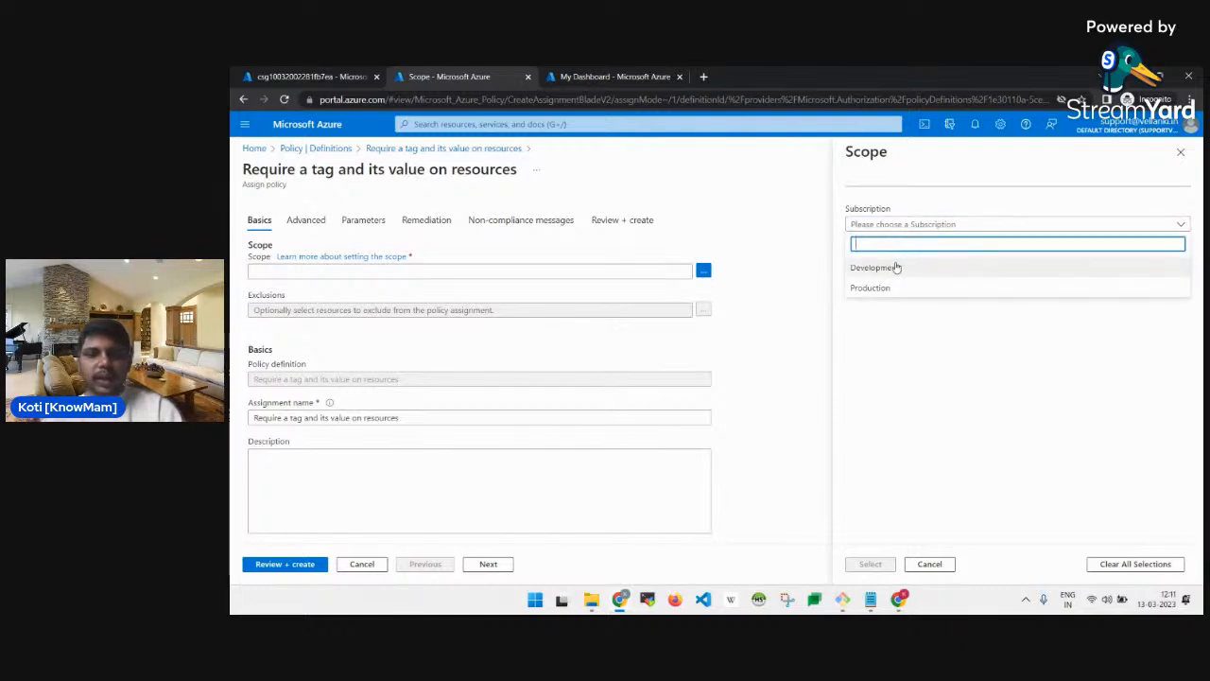
click(897, 267)
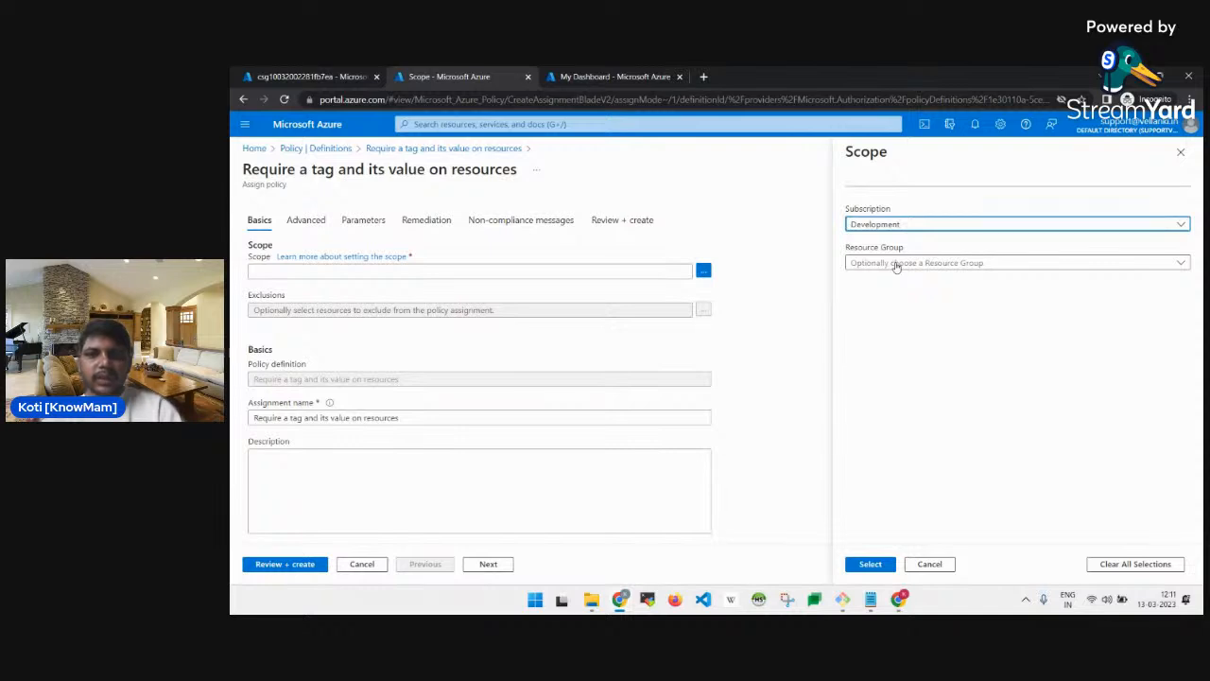
click(896, 265)
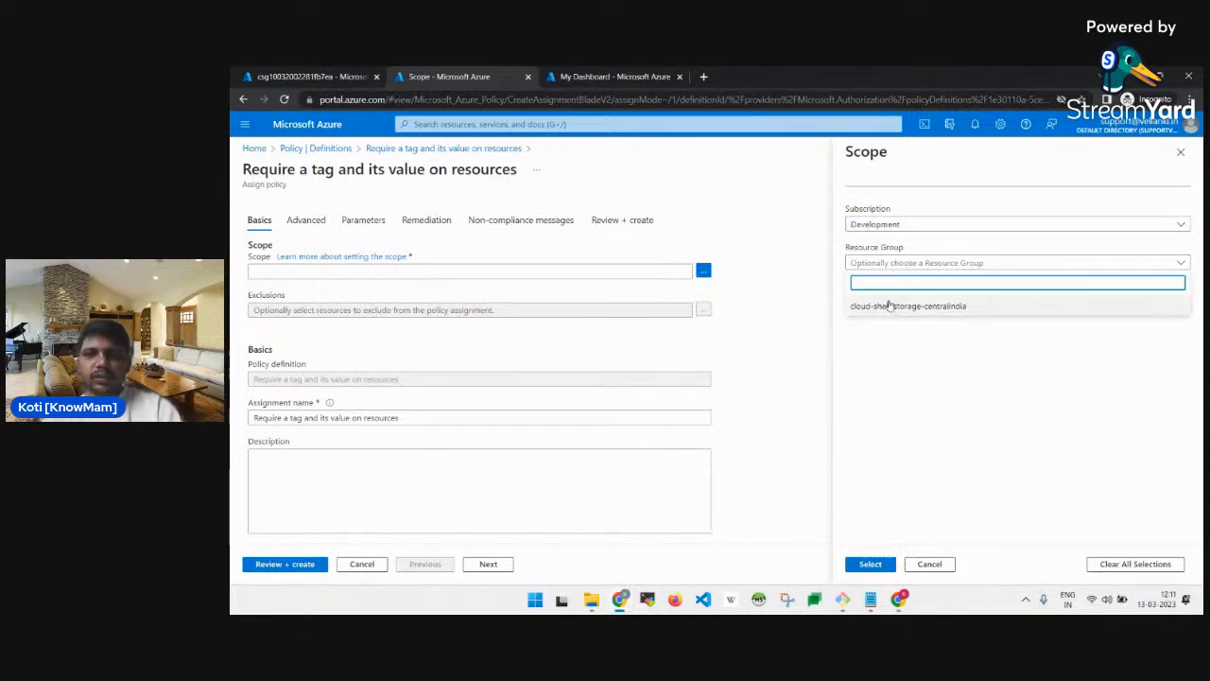
click(889, 307)
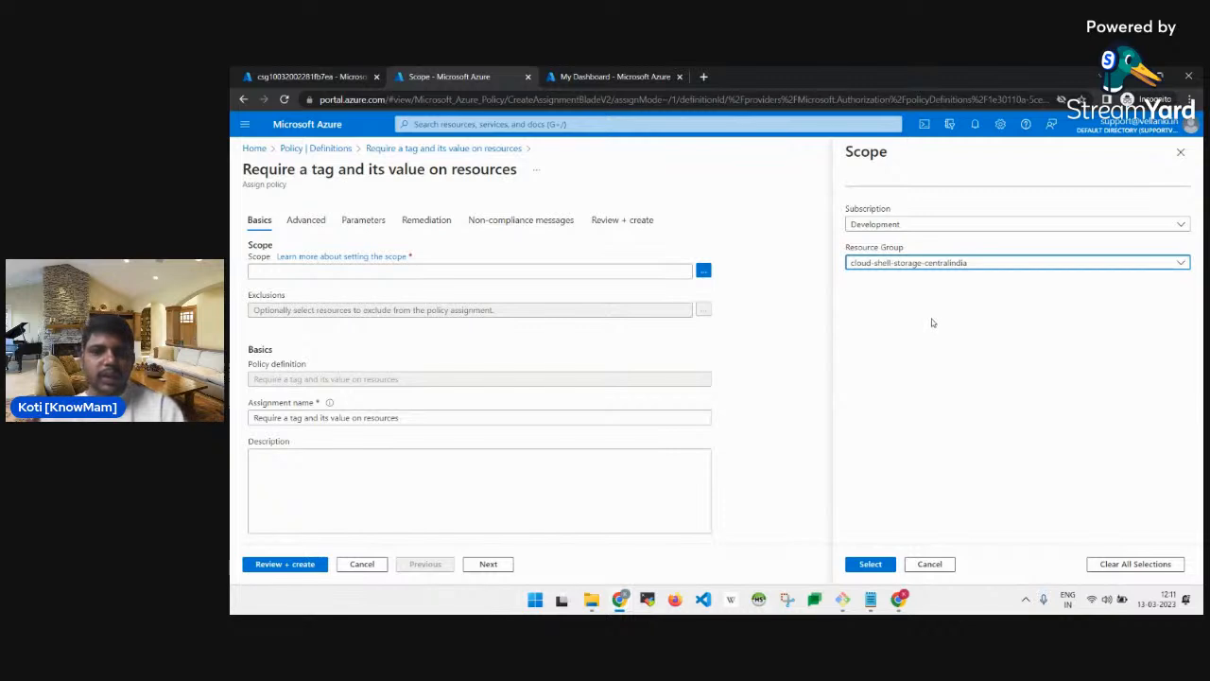
click(870, 565)
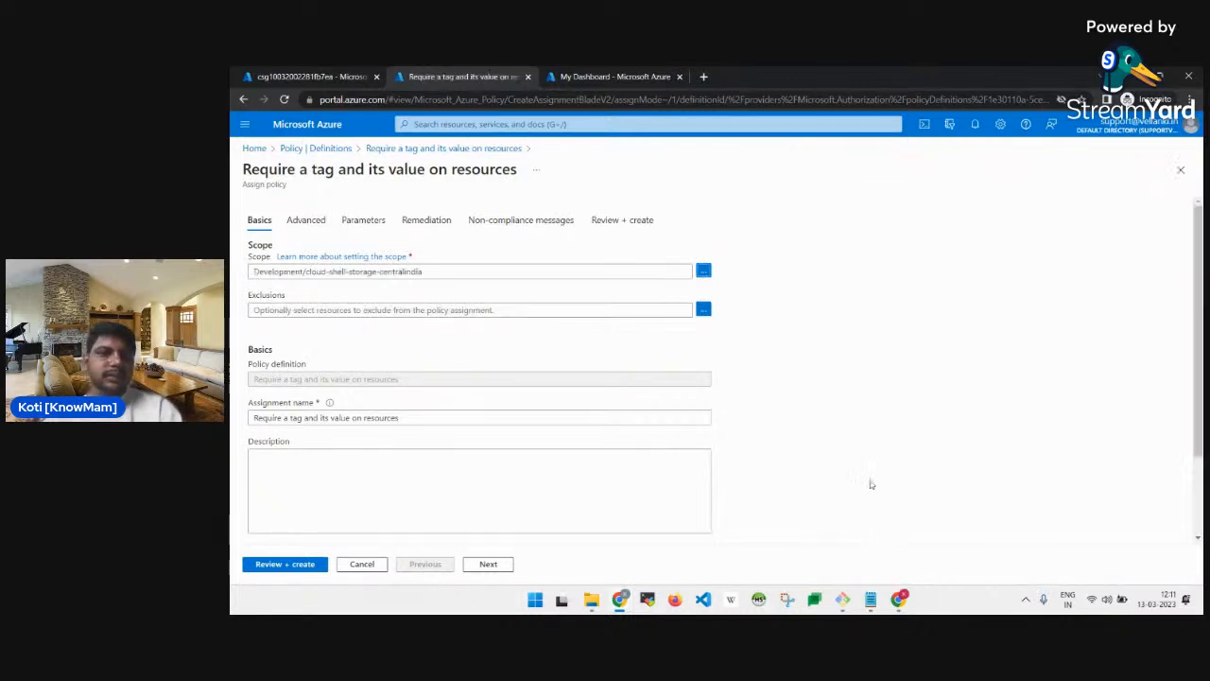
Set the assignment name to 'Require Role tag with Infra value', copied from the lab.
scroll(581, 335, down, 2)
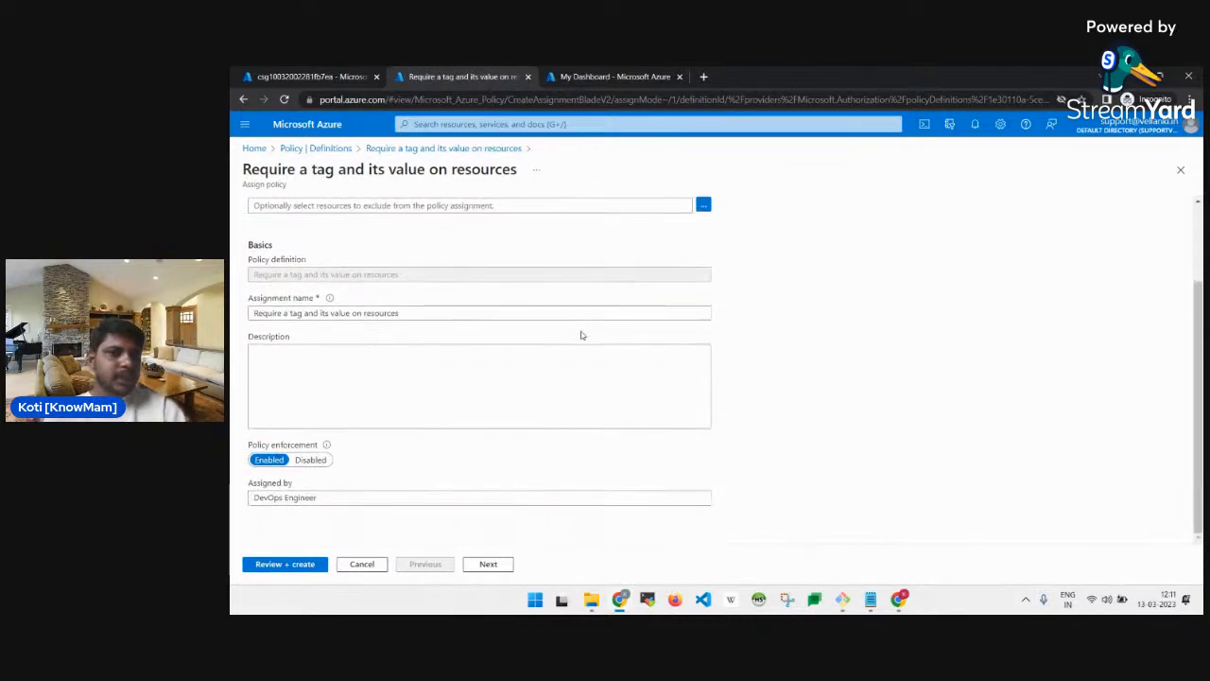
key(alt+Tab)
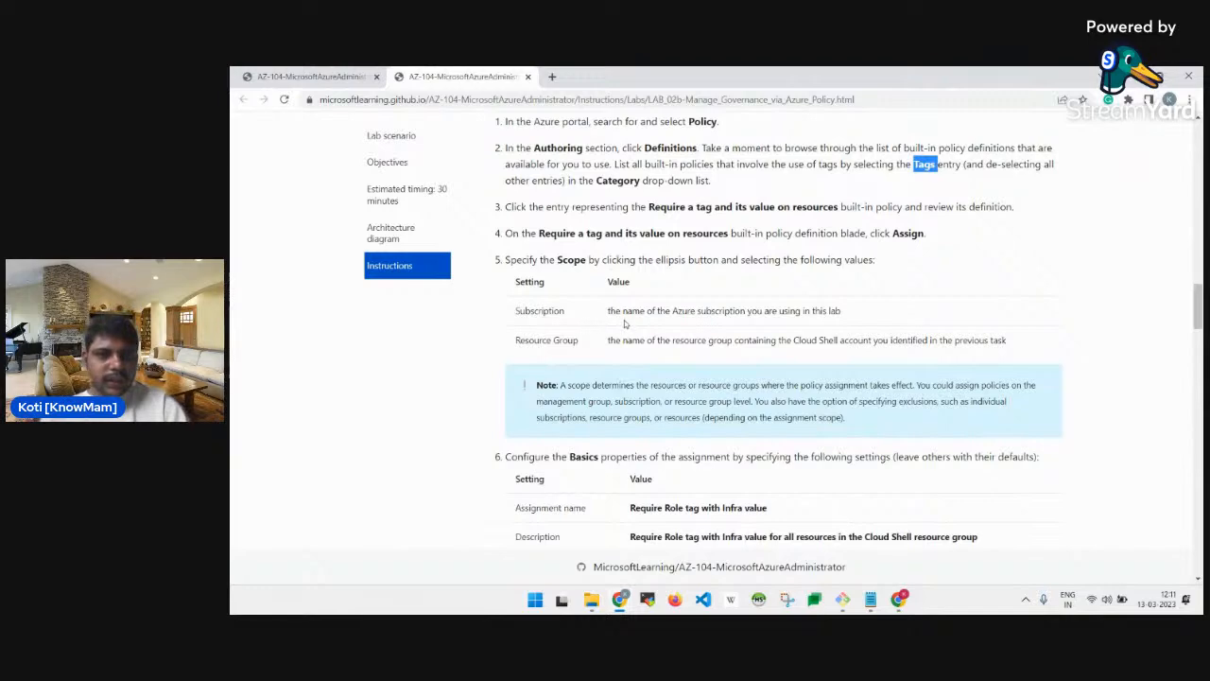
scroll(668, 335, down, 1)
scroll(667, 336, down, 3)
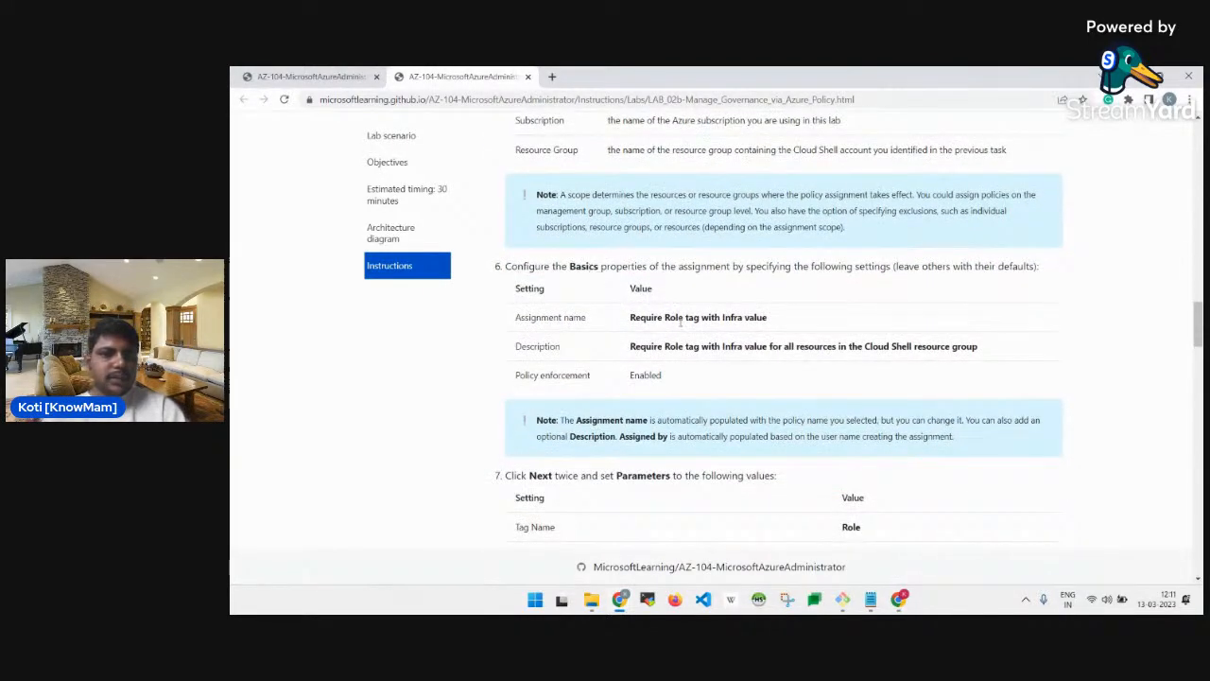
triple_click(680, 324)
key(ctrl+c)
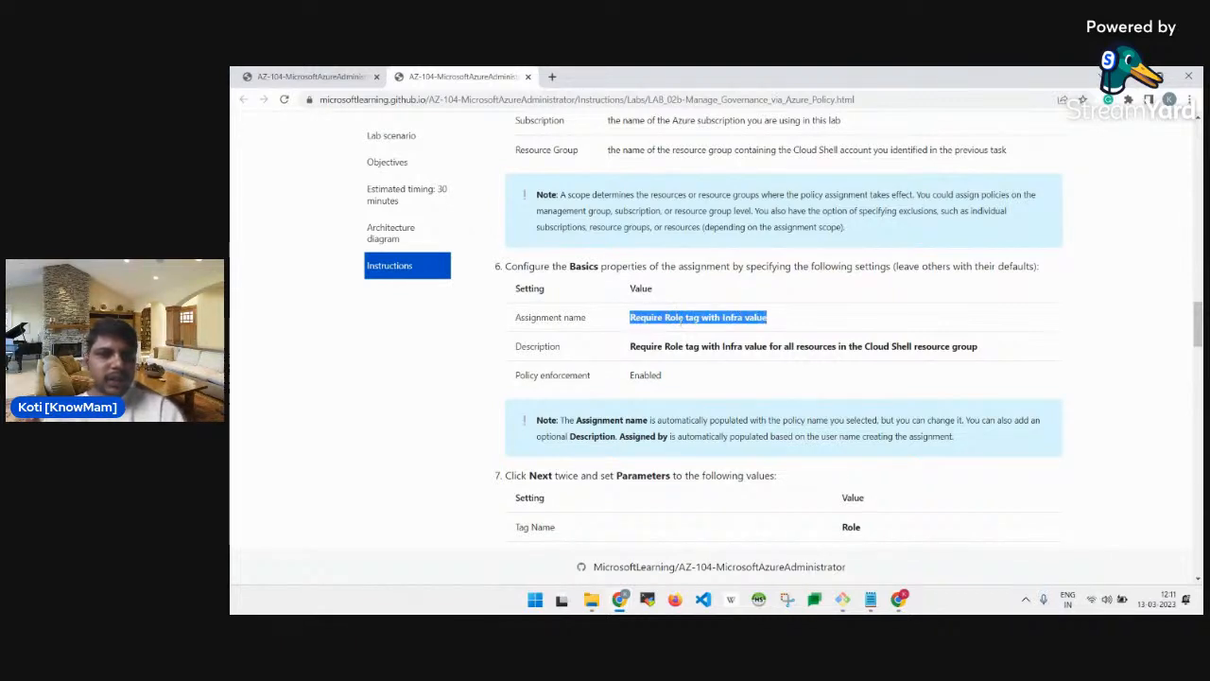
key(alt+Tab)
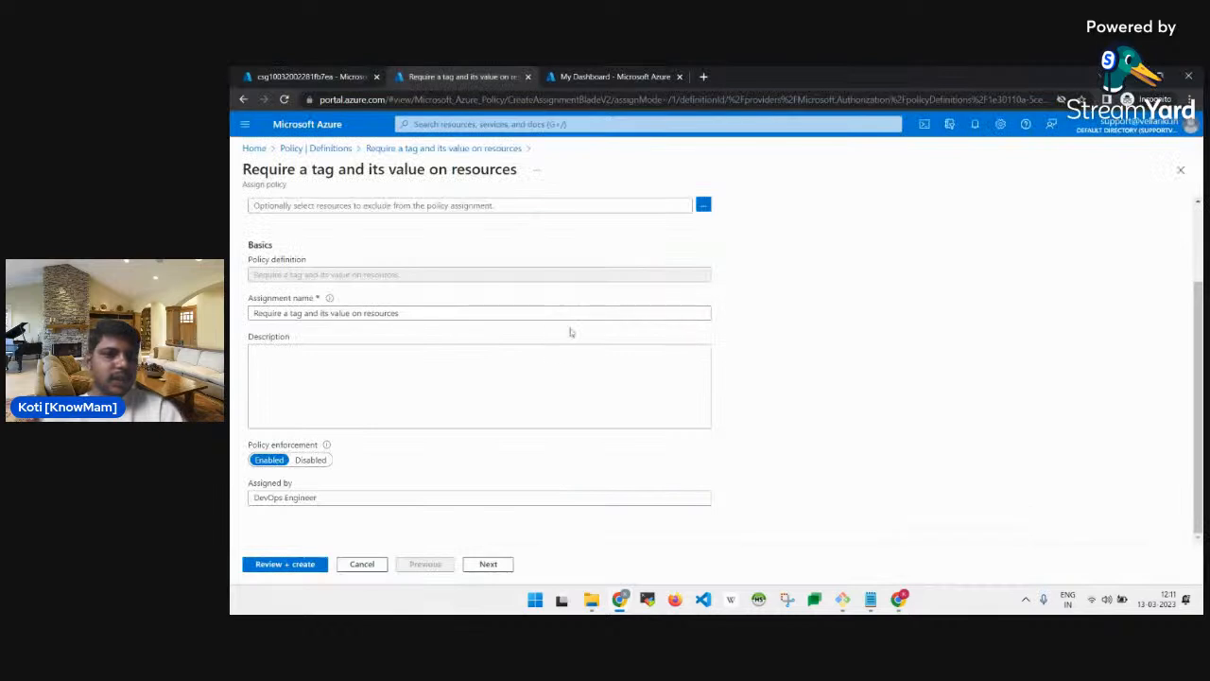
click(438, 309)
double_click(438, 310)
triple_click(438, 309)
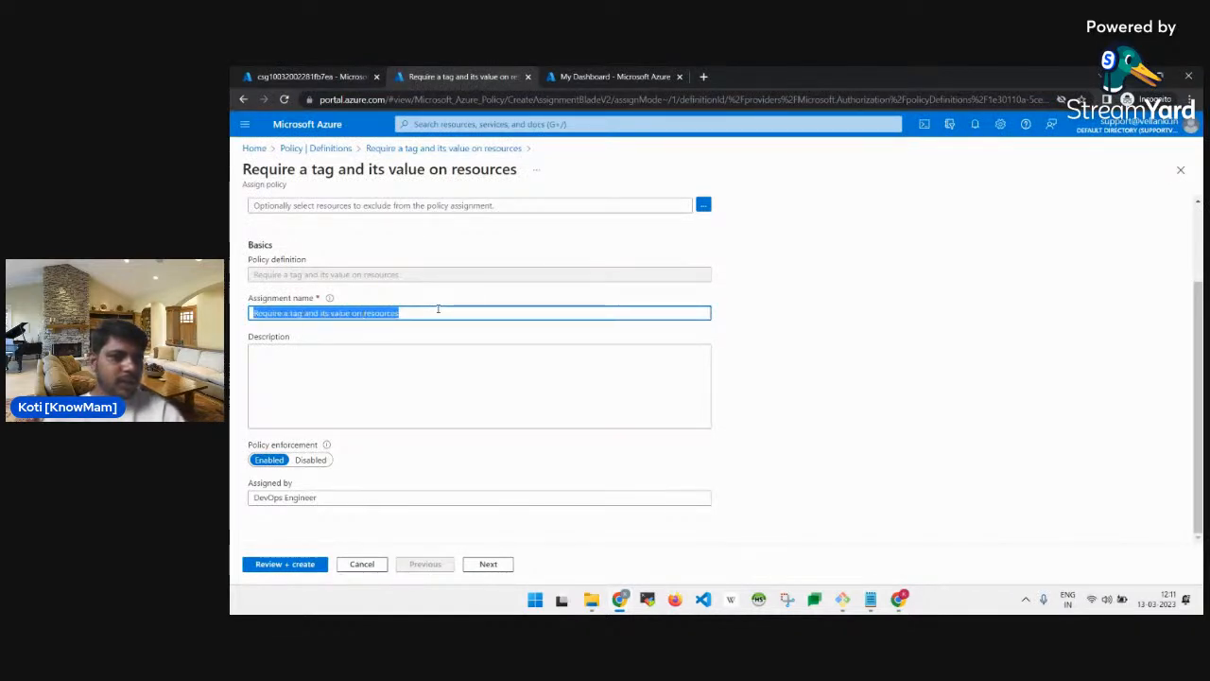
key(ctrl+v)
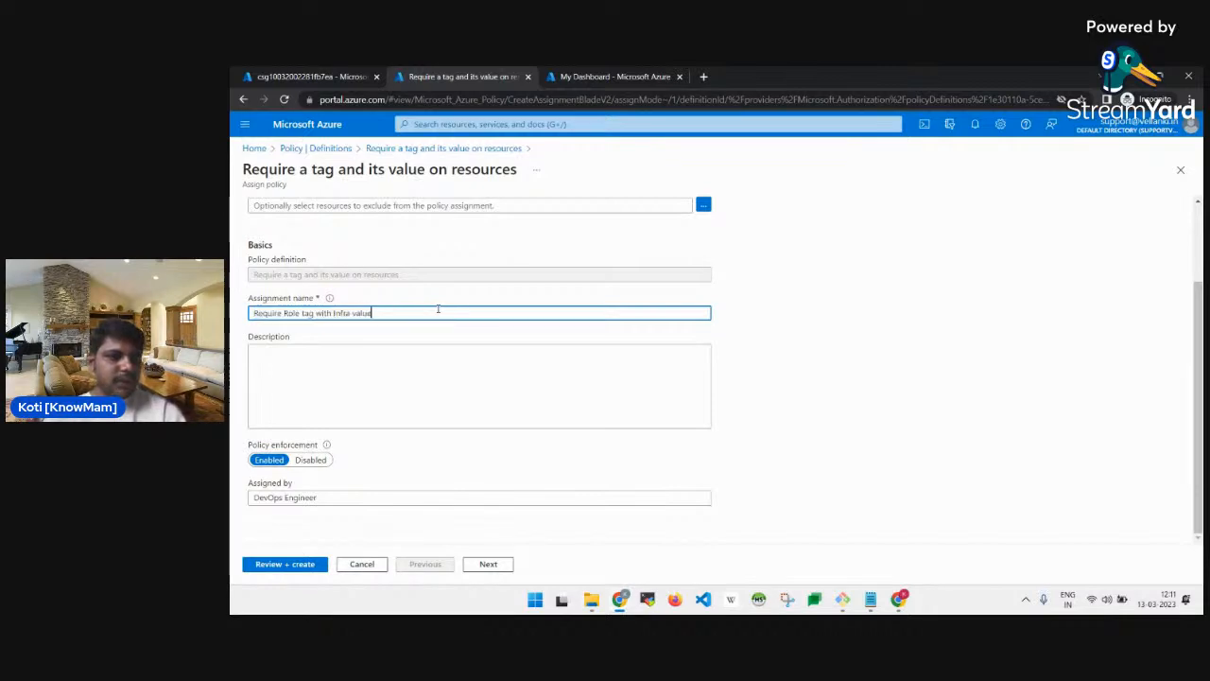
Paste the lab's Cloud Shell description into the assignment's Description field.
click(352, 357)
key(alt+Tab)
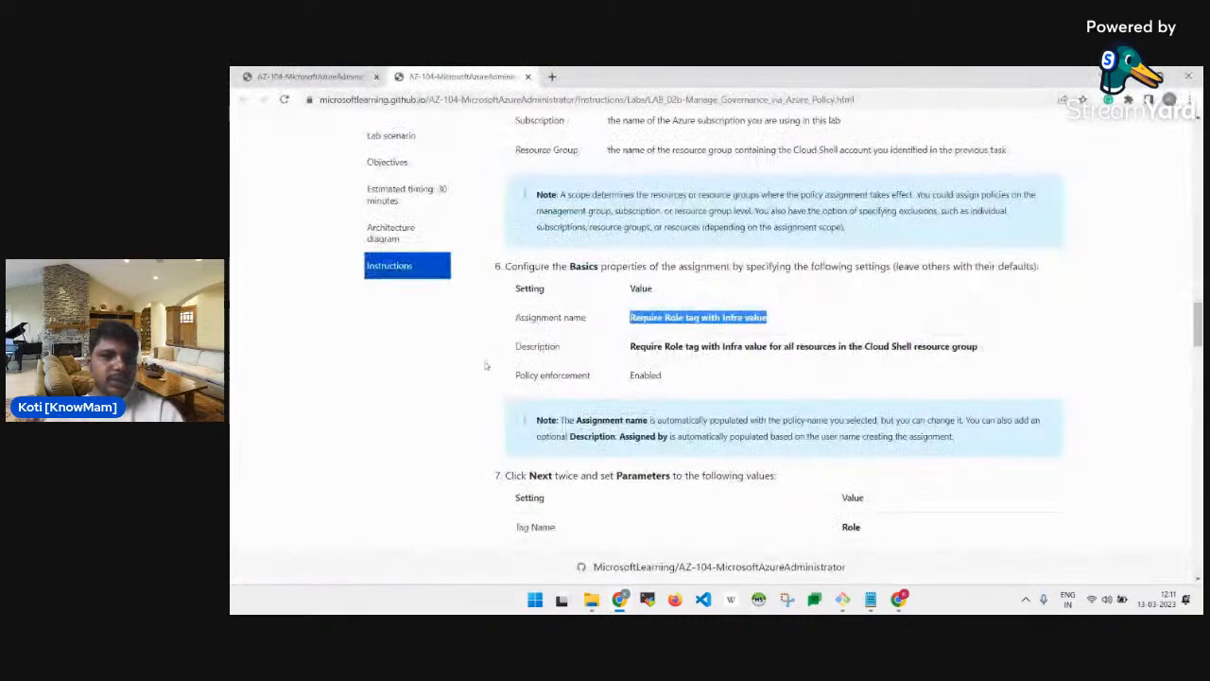
triple_click(747, 346)
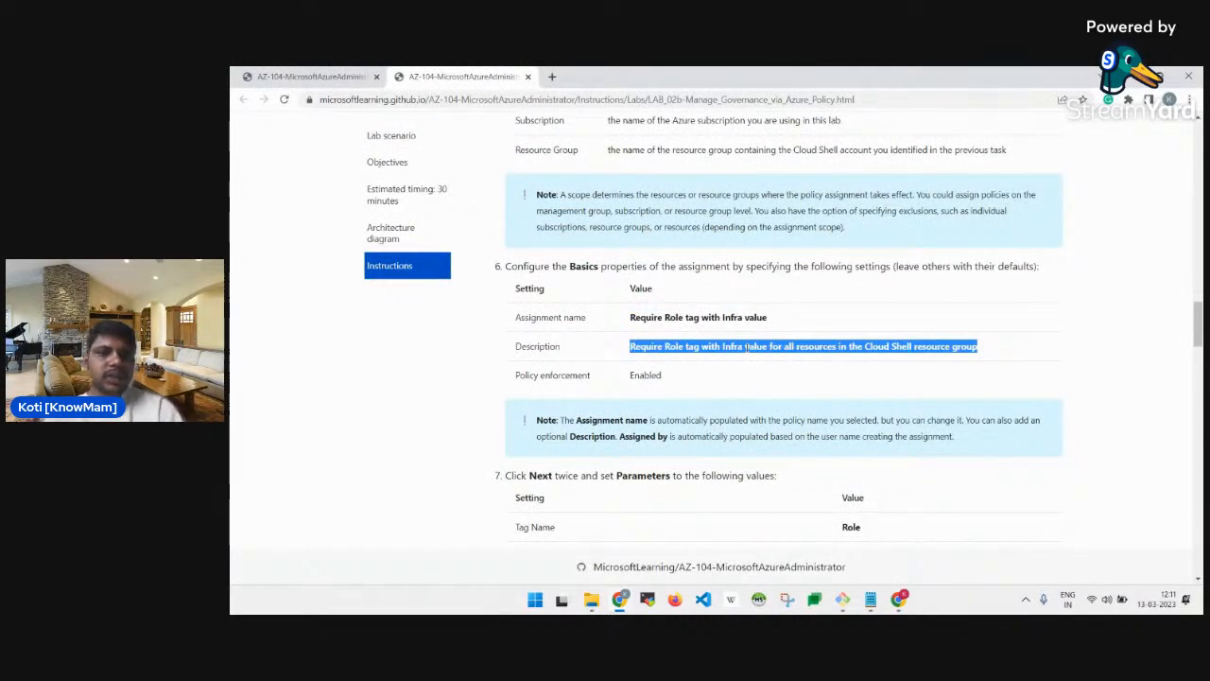
key(ctrl+c)
key(alt+Tab)
key(ctrl+v)
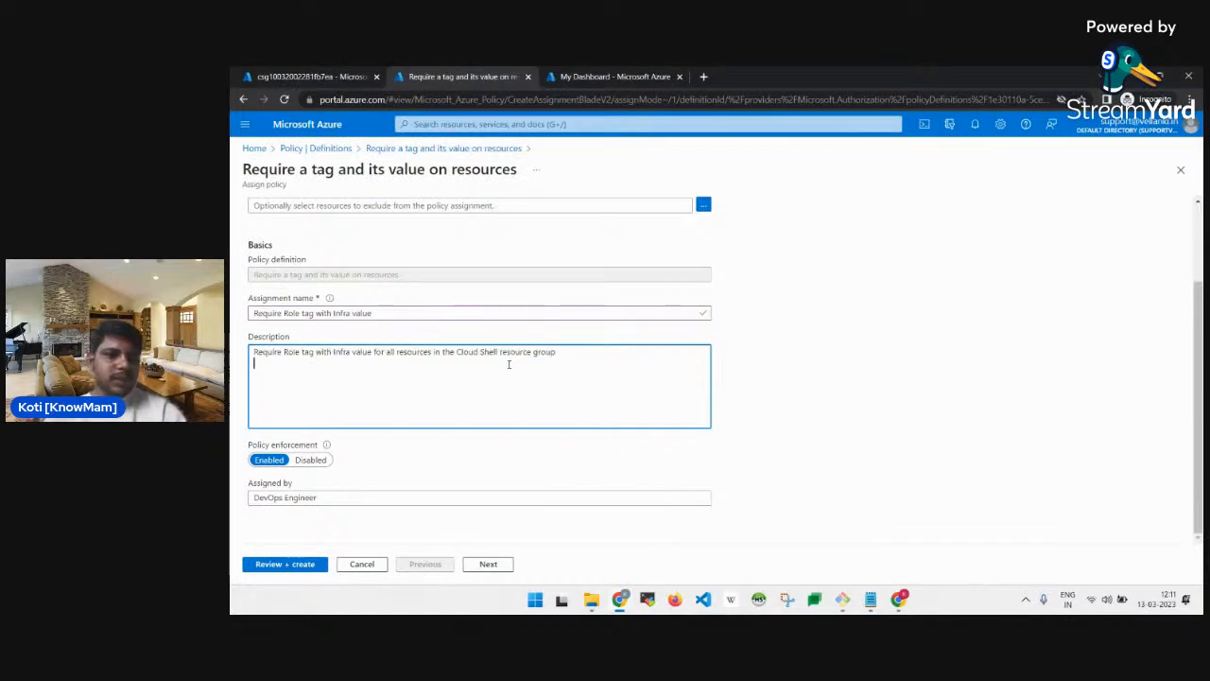
key(BackSpace)
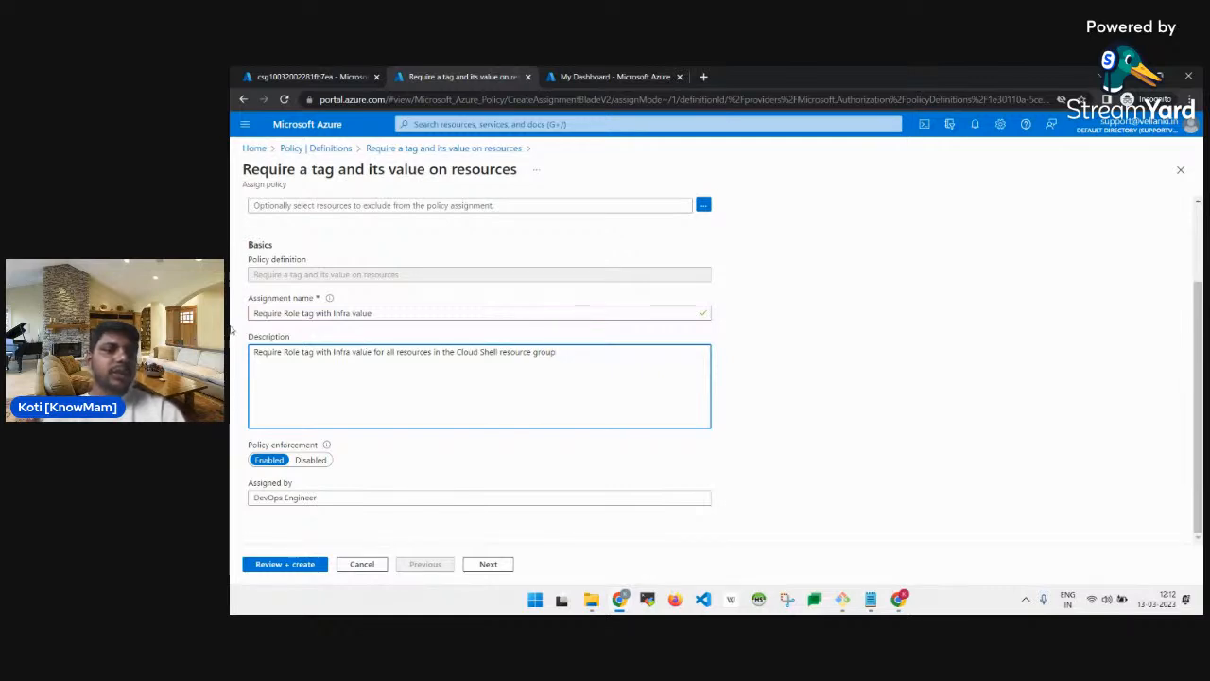
Double-check the assignment name, then continue to the Advanced settings.
click(353, 313)
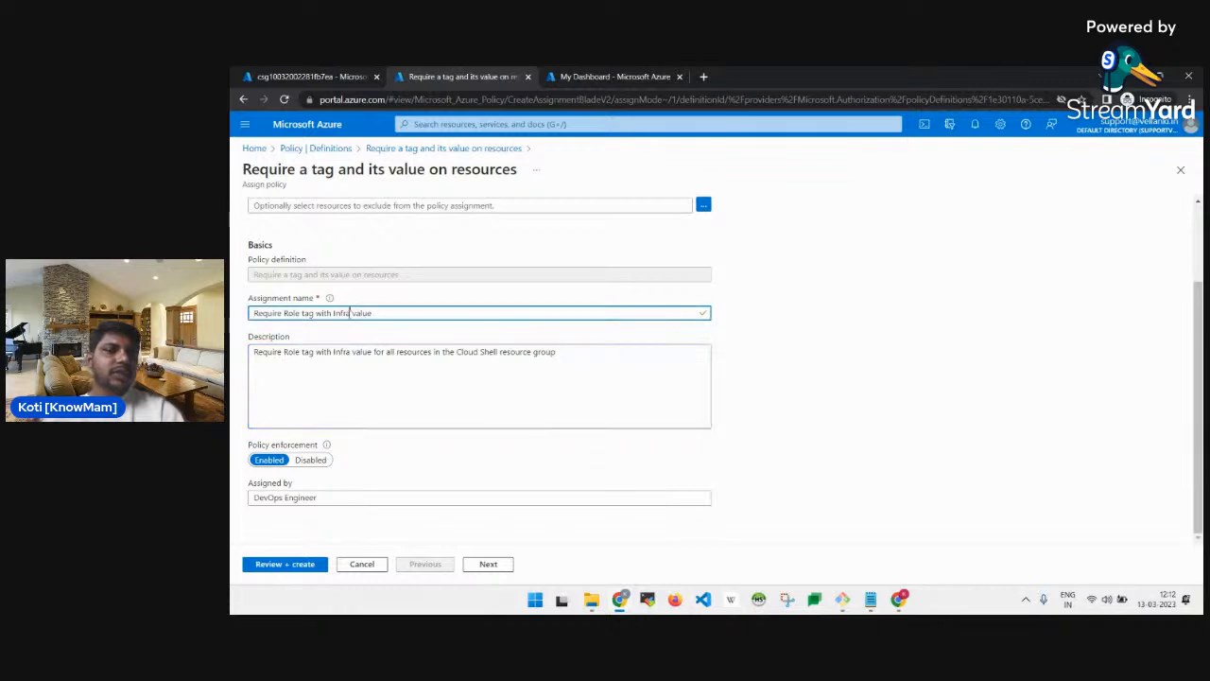
double_click(292, 313)
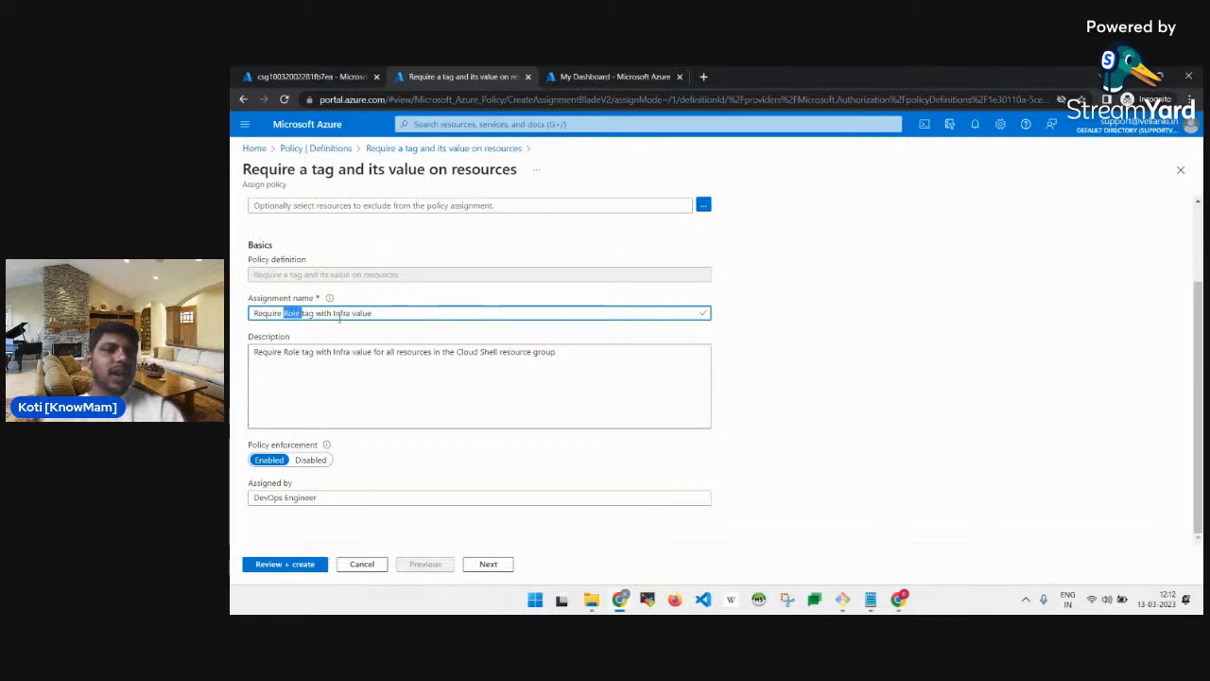
click(335, 313)
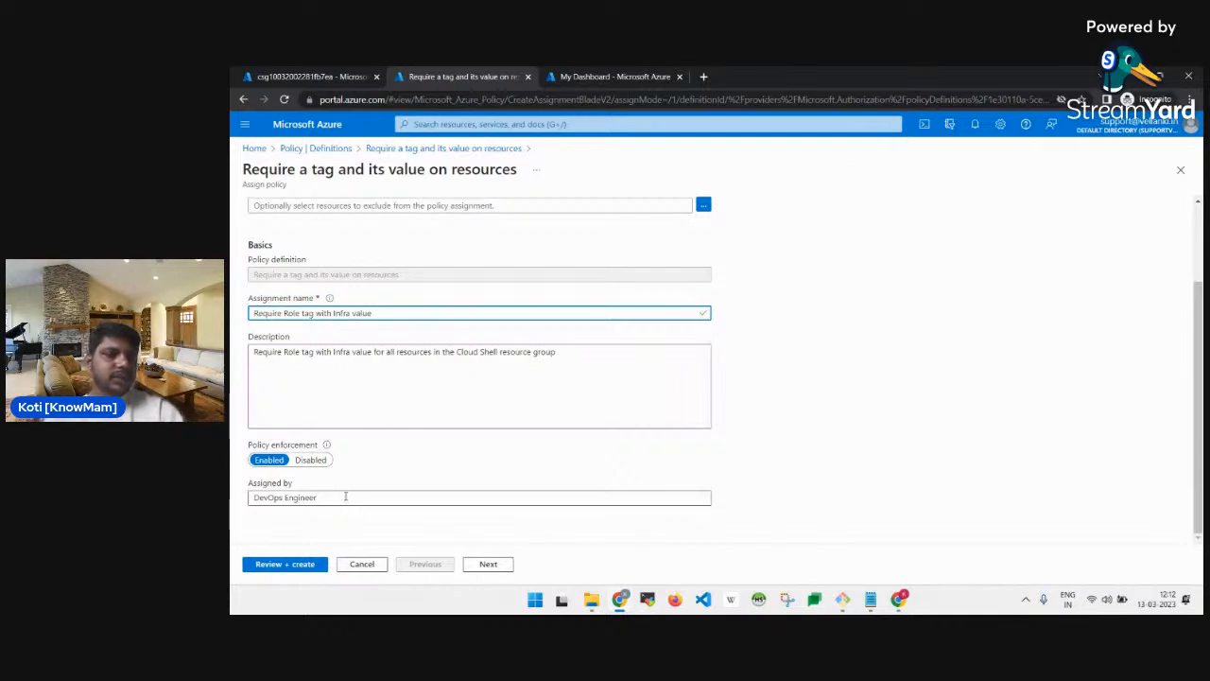
scroll(469, 477, up, 2)
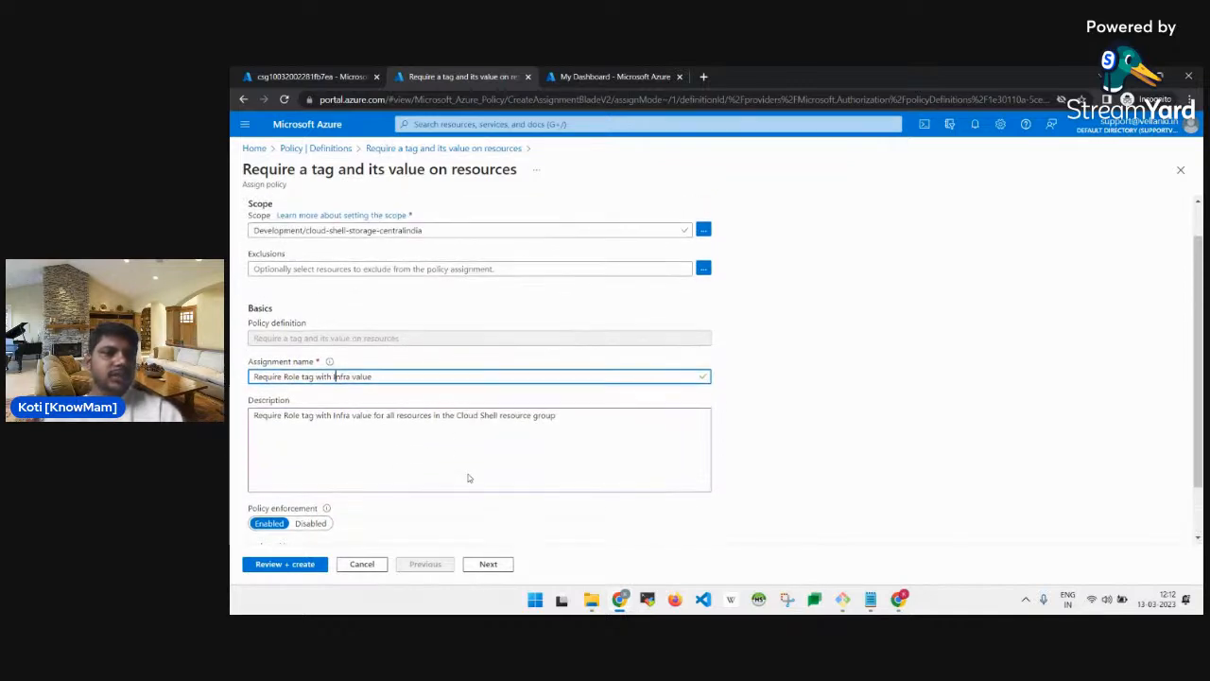
scroll(468, 474, down, 3)
click(488, 563)
key(alt+Tab)
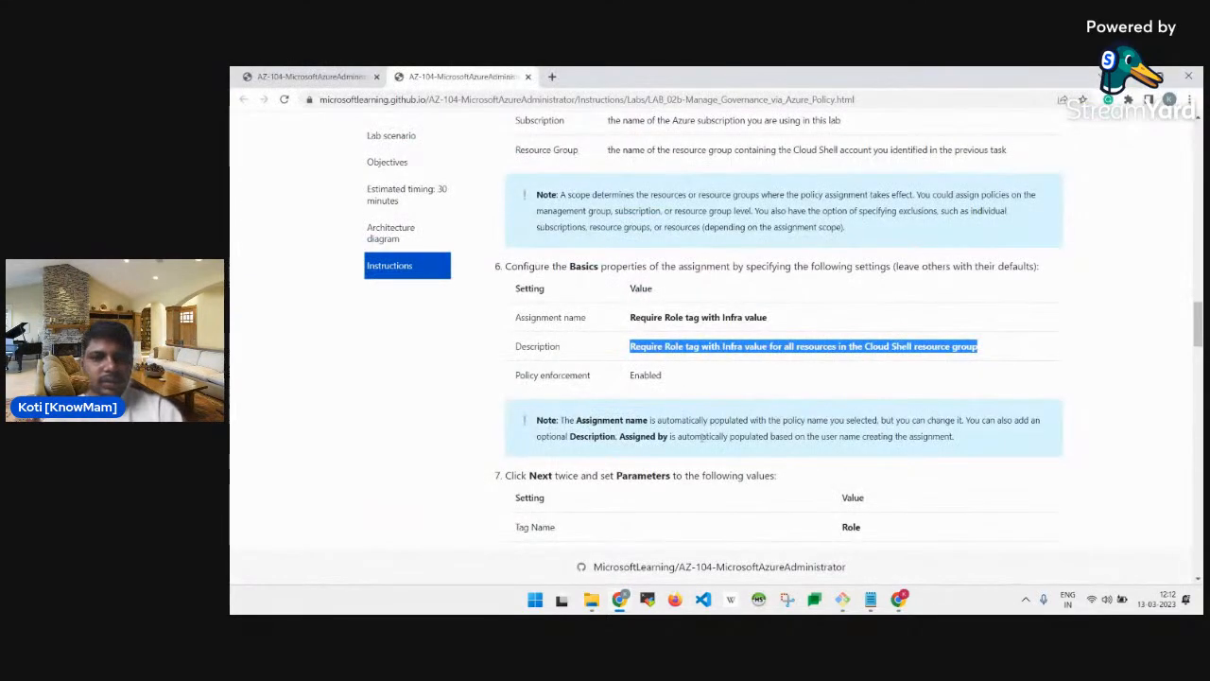
scroll(701, 437, down, 3)
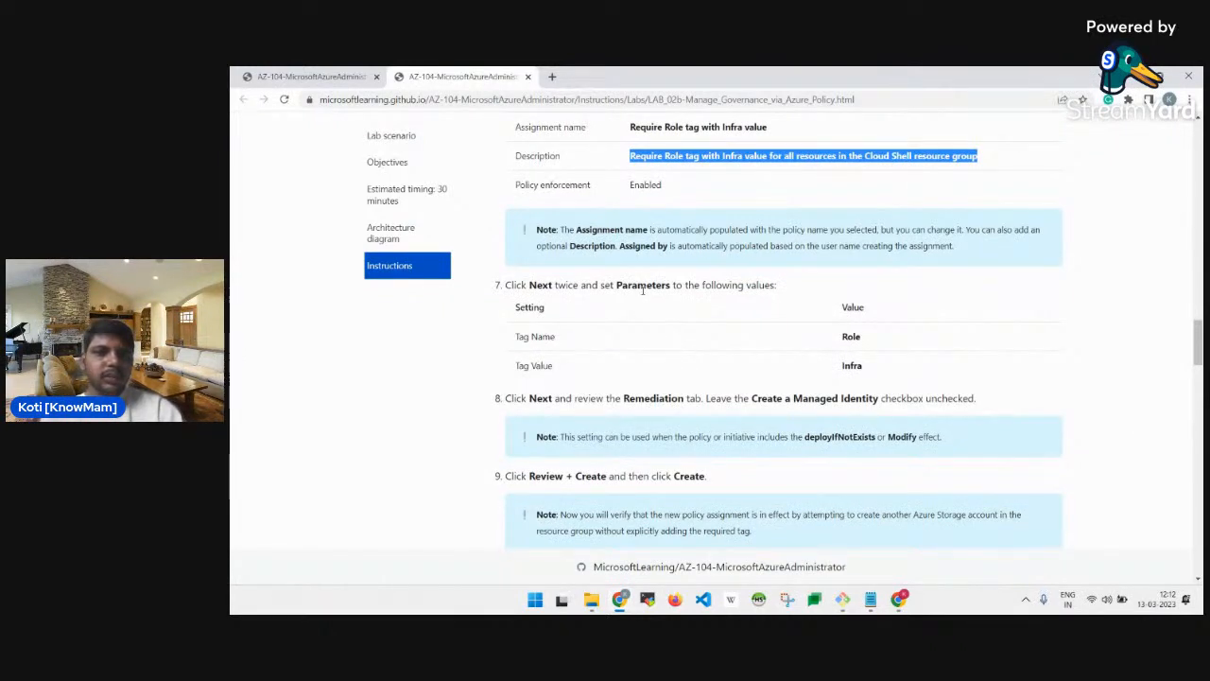
Set the policy parameters to Tag Name Role and Tag Value Infra.
key(alt+Tab)
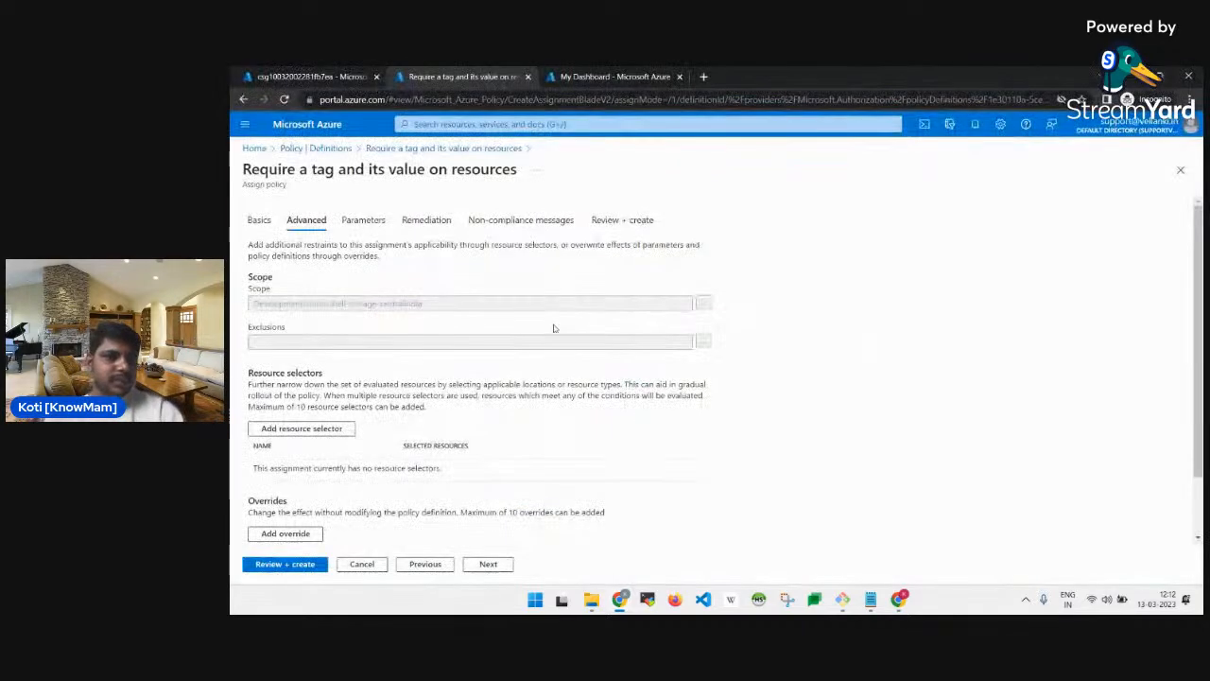
scroll(386, 321, down, 1)
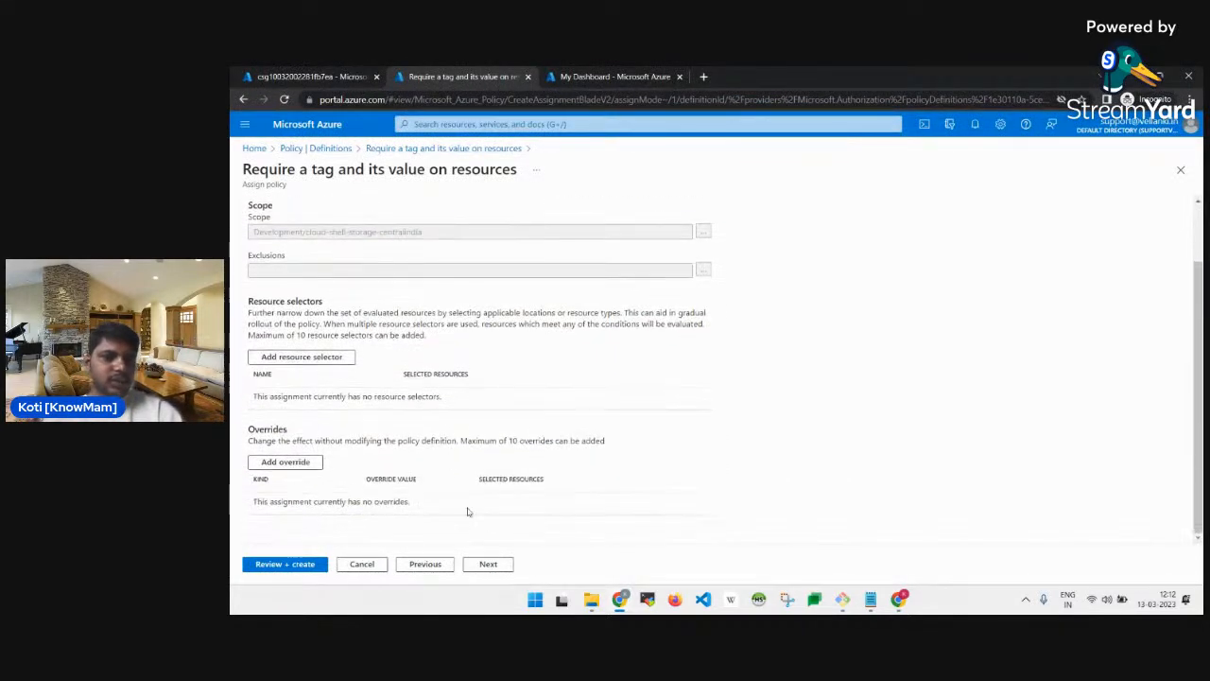
click(488, 564)
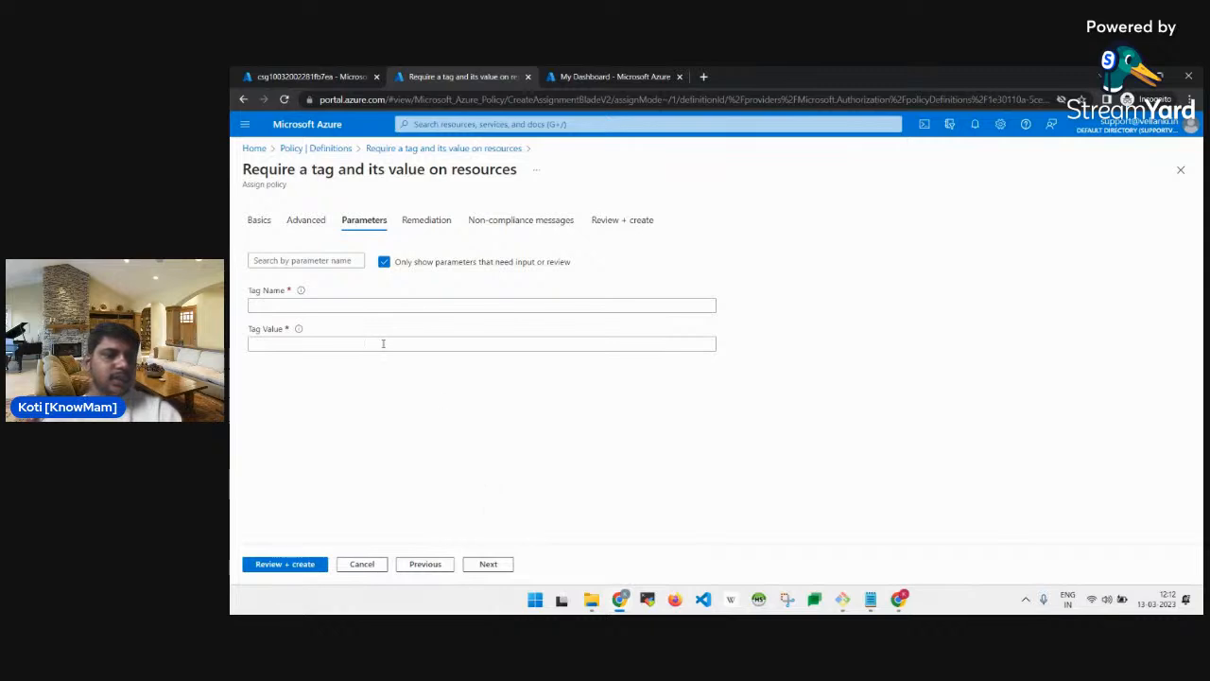
click(330, 302)
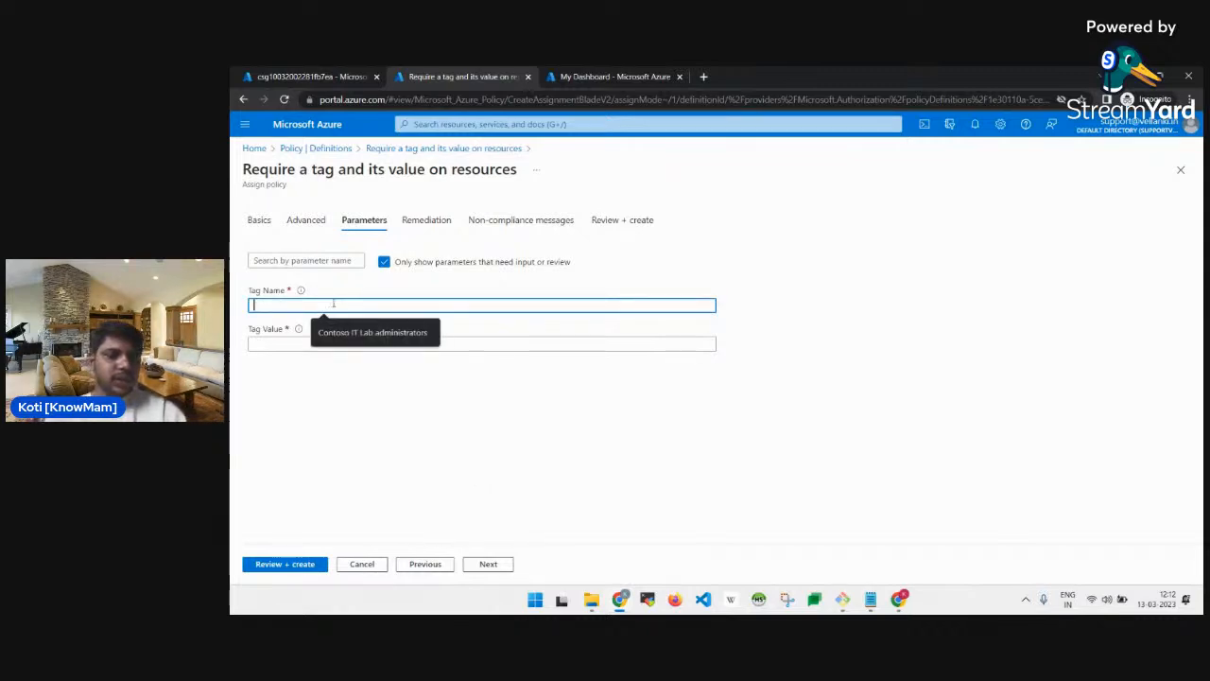
text(Re)
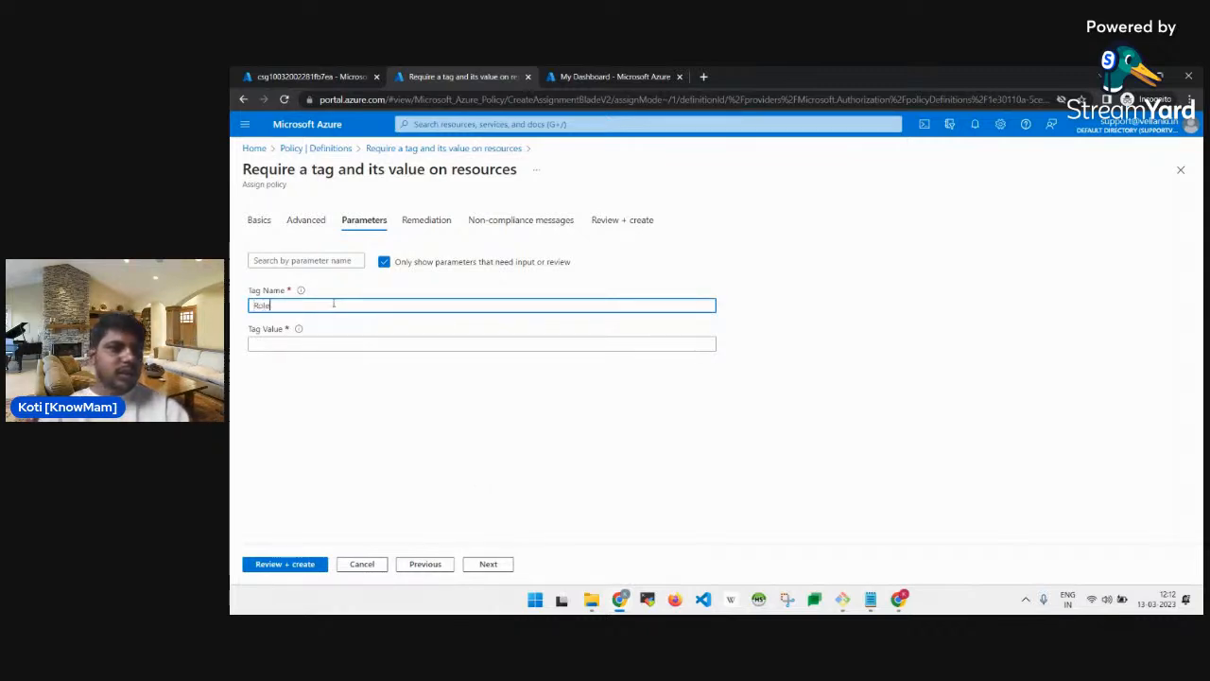
key(Tab)
text(Infra)
key(alt+Tab)
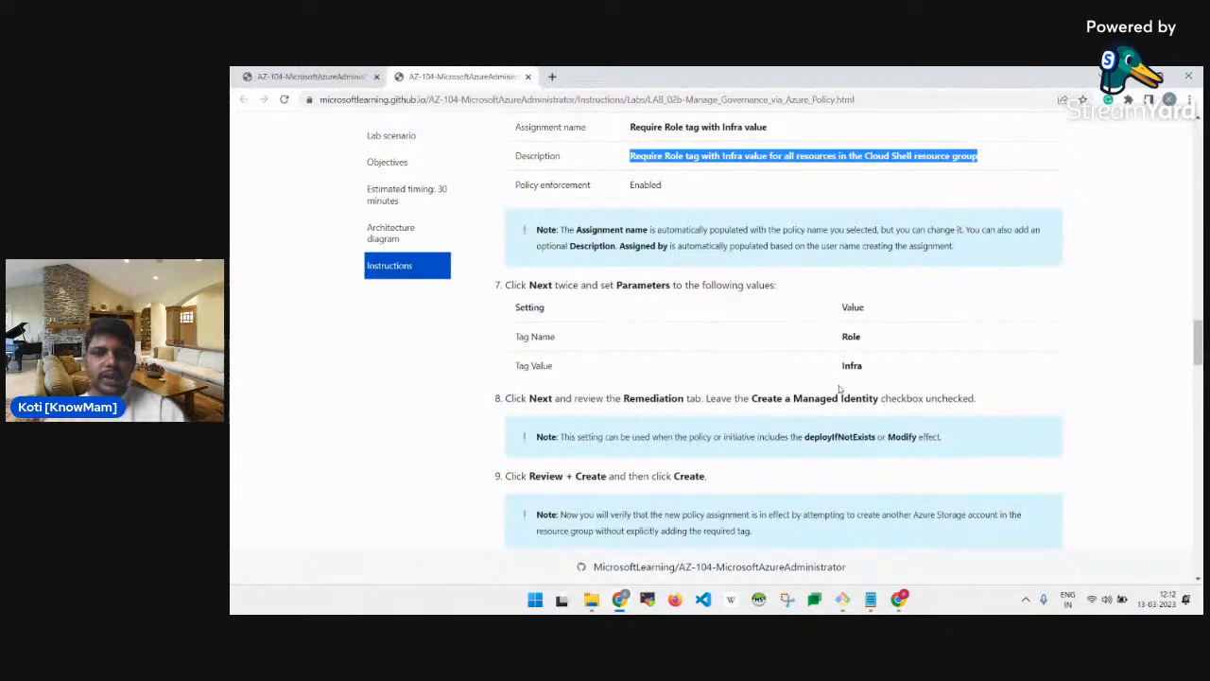
scroll(838, 389, down, 1)
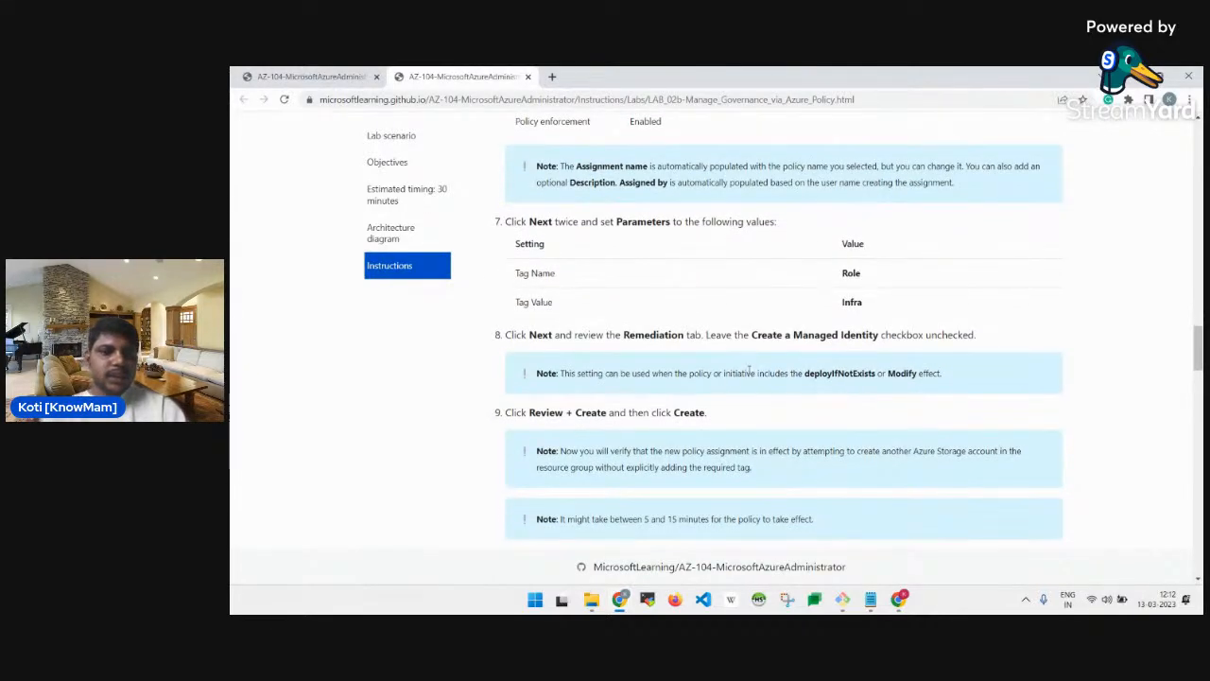
key(alt+Tab)
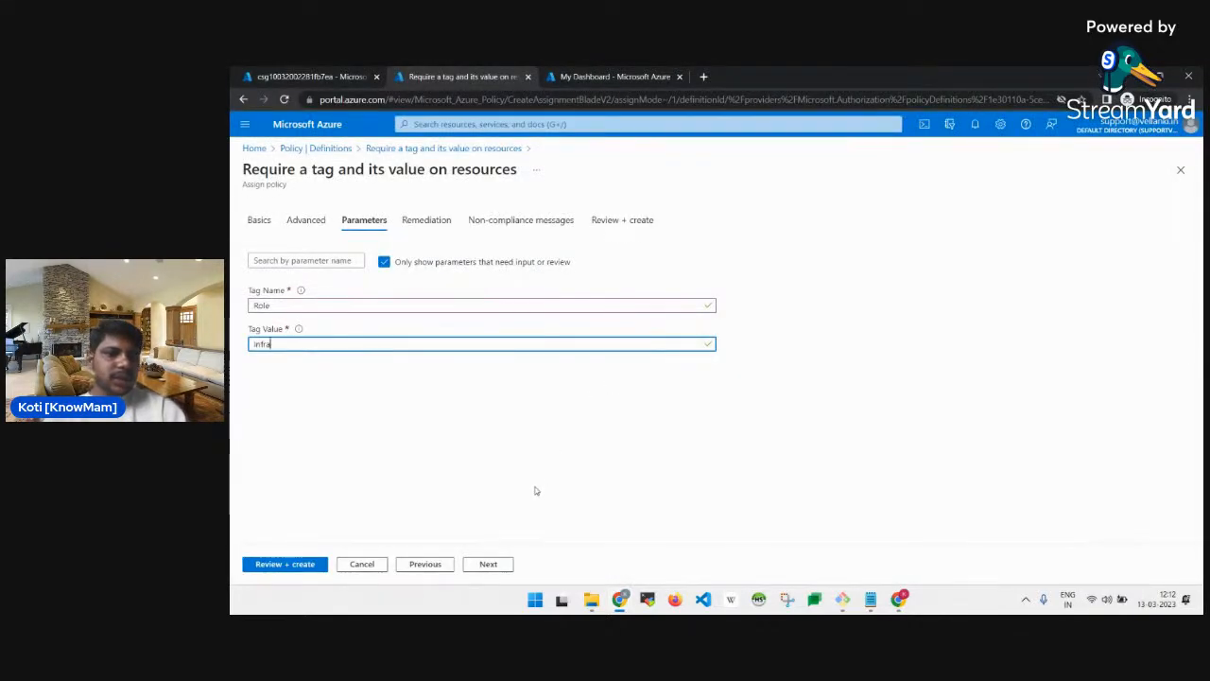
Leave 'Create a Managed Identity' off on the Remediation tab and reach the review summary.
click(489, 564)
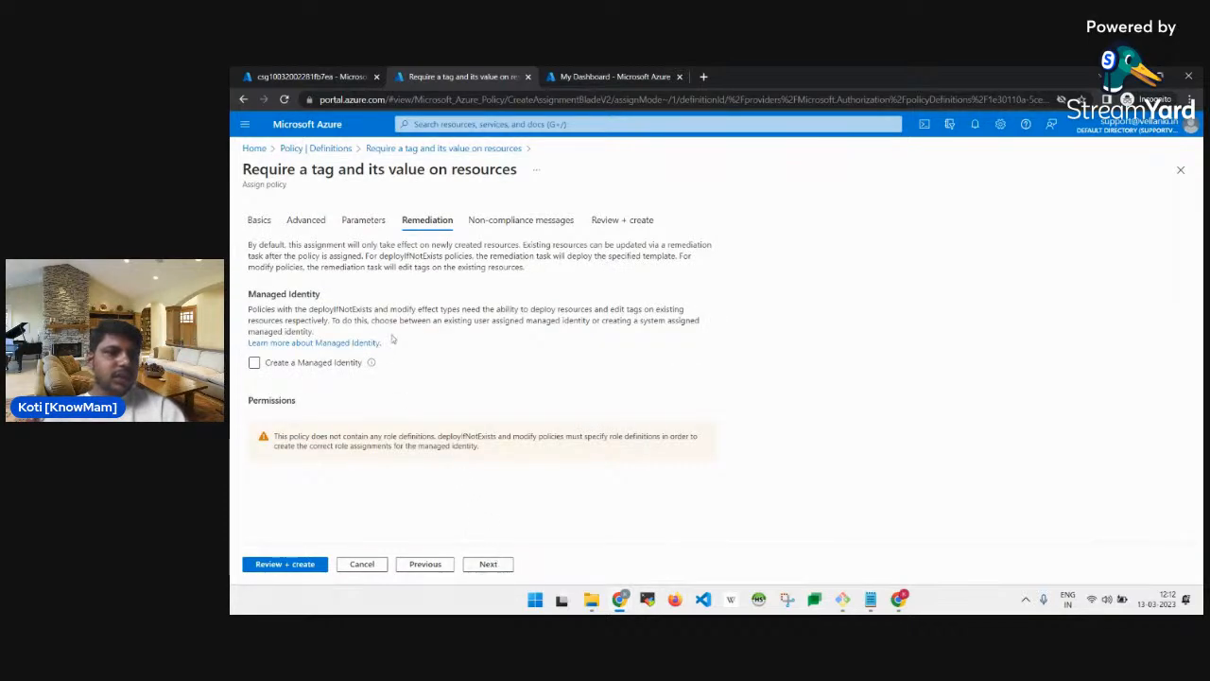
click(303, 364)
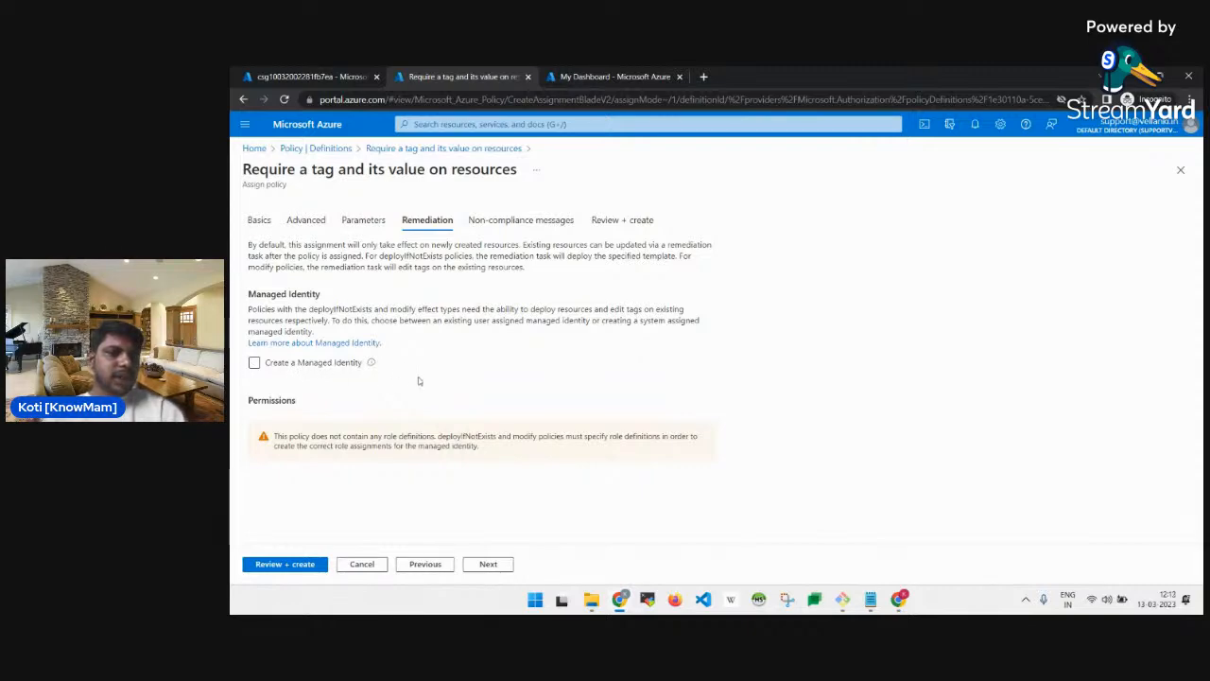
key(alt+Tab)
scroll(639, 397, down, 1)
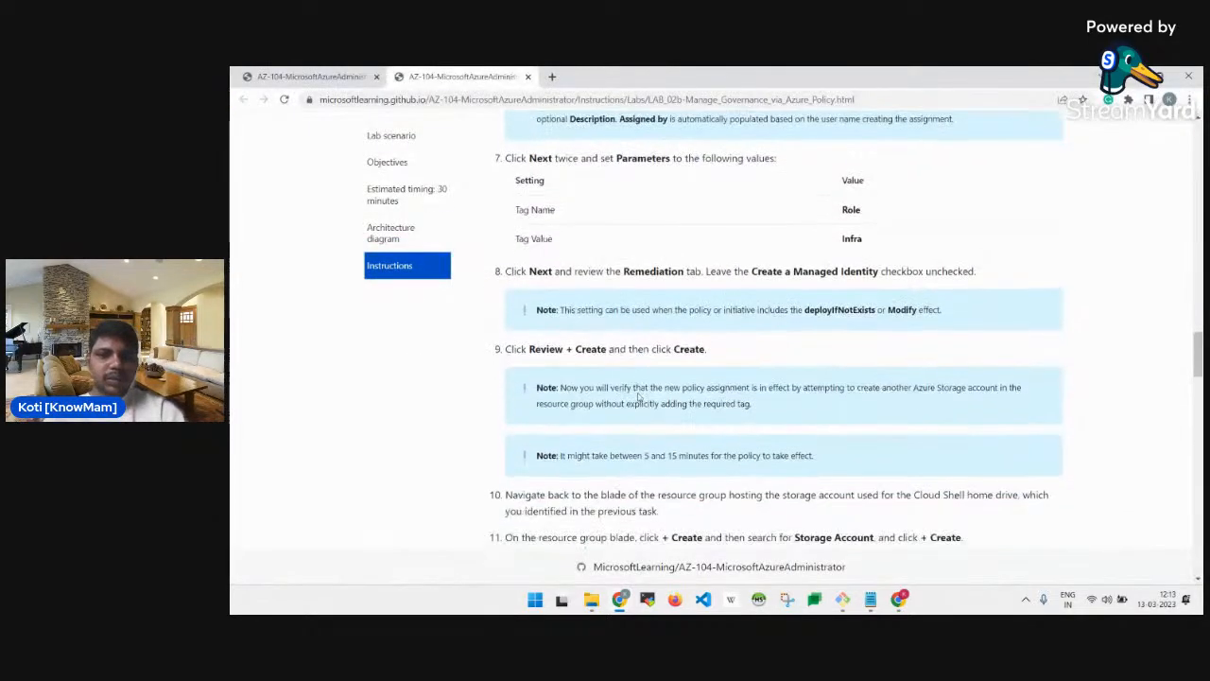
double_click(834, 272)
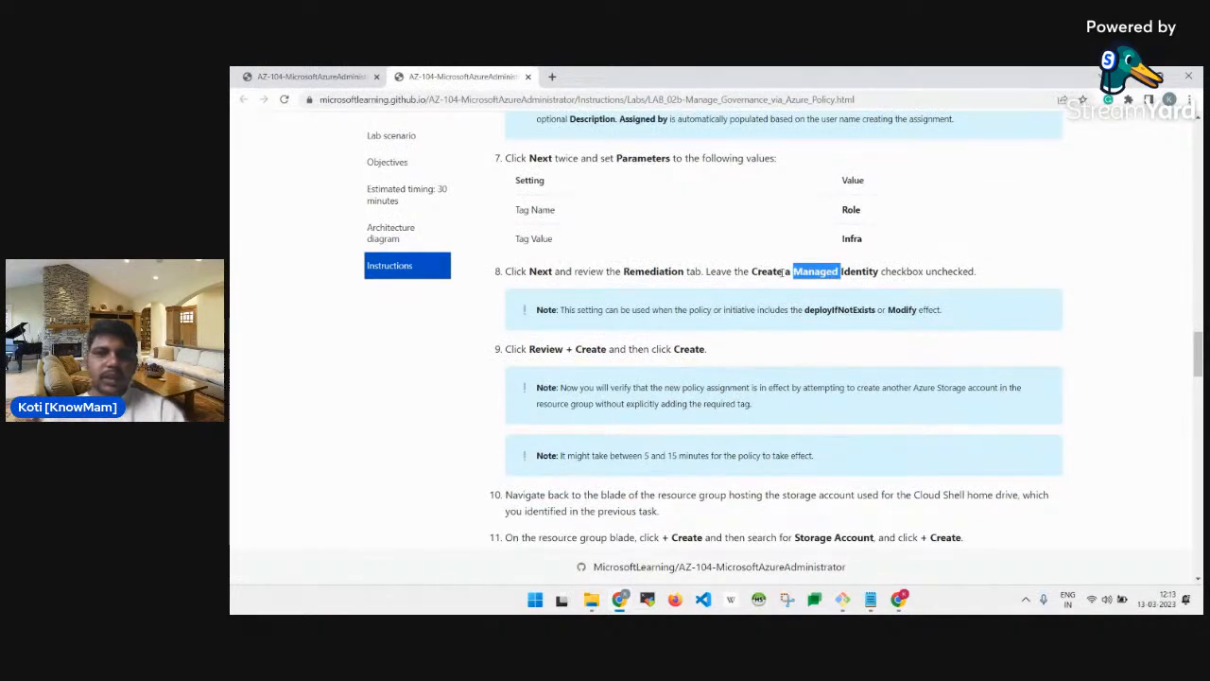
key(alt+Tab)
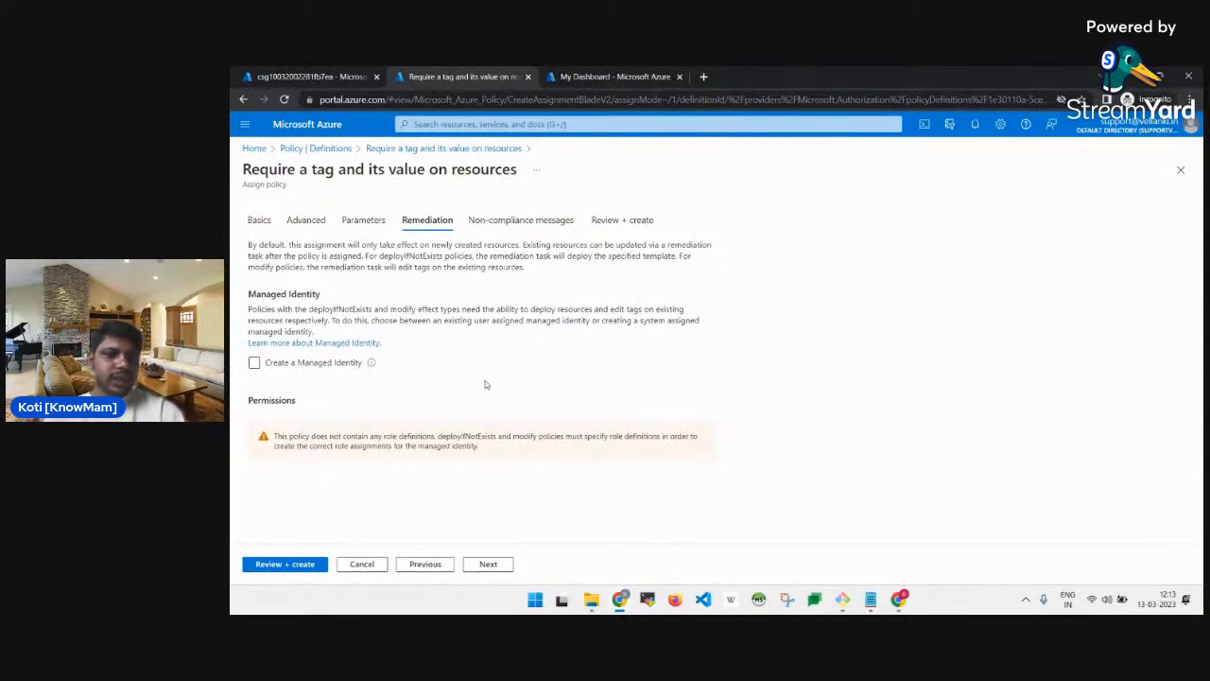
key(alt+Tab)
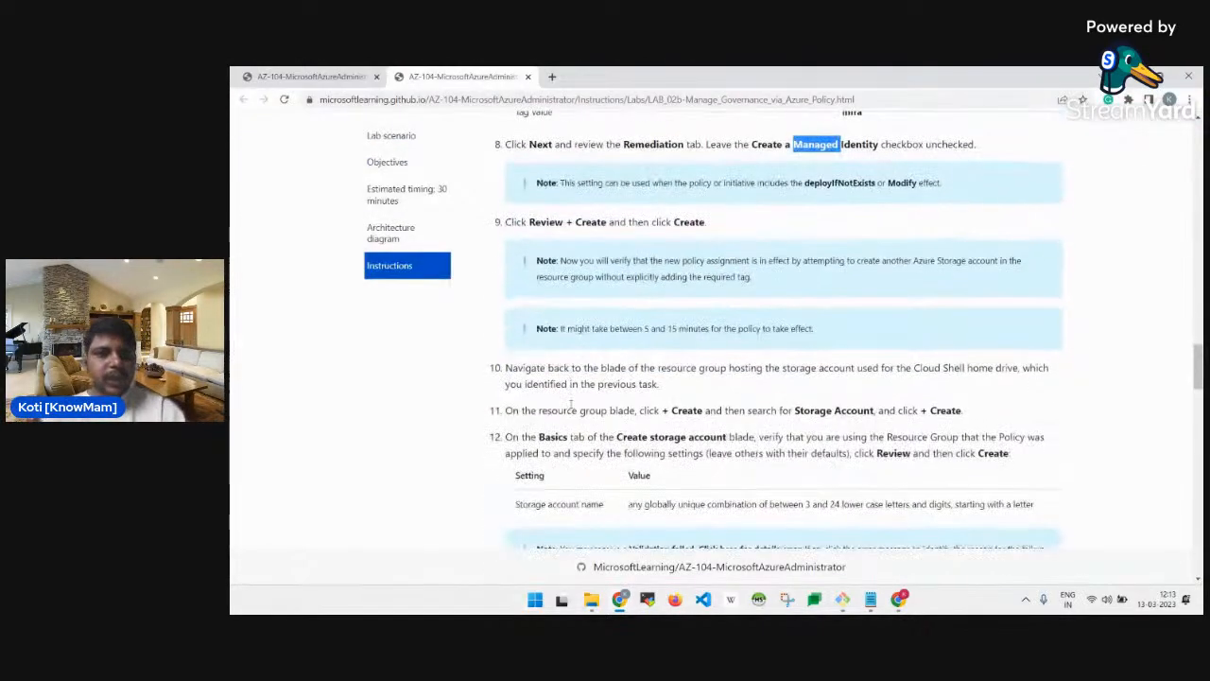
key(alt+Tab)
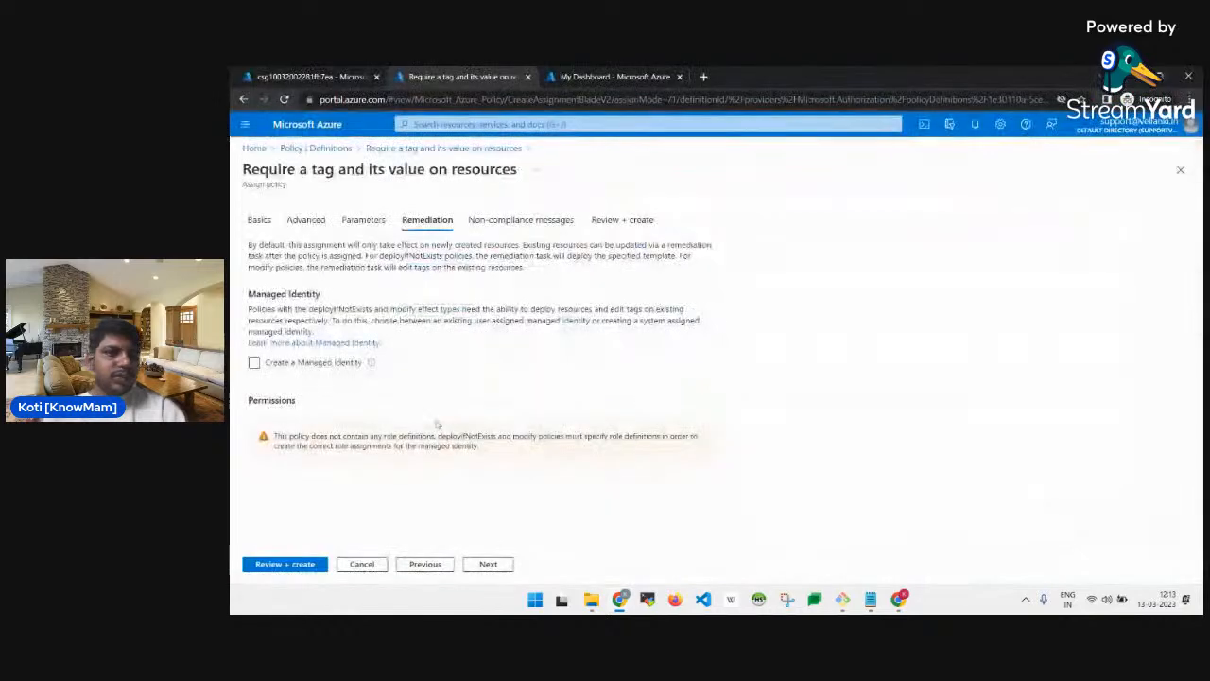
click(298, 564)
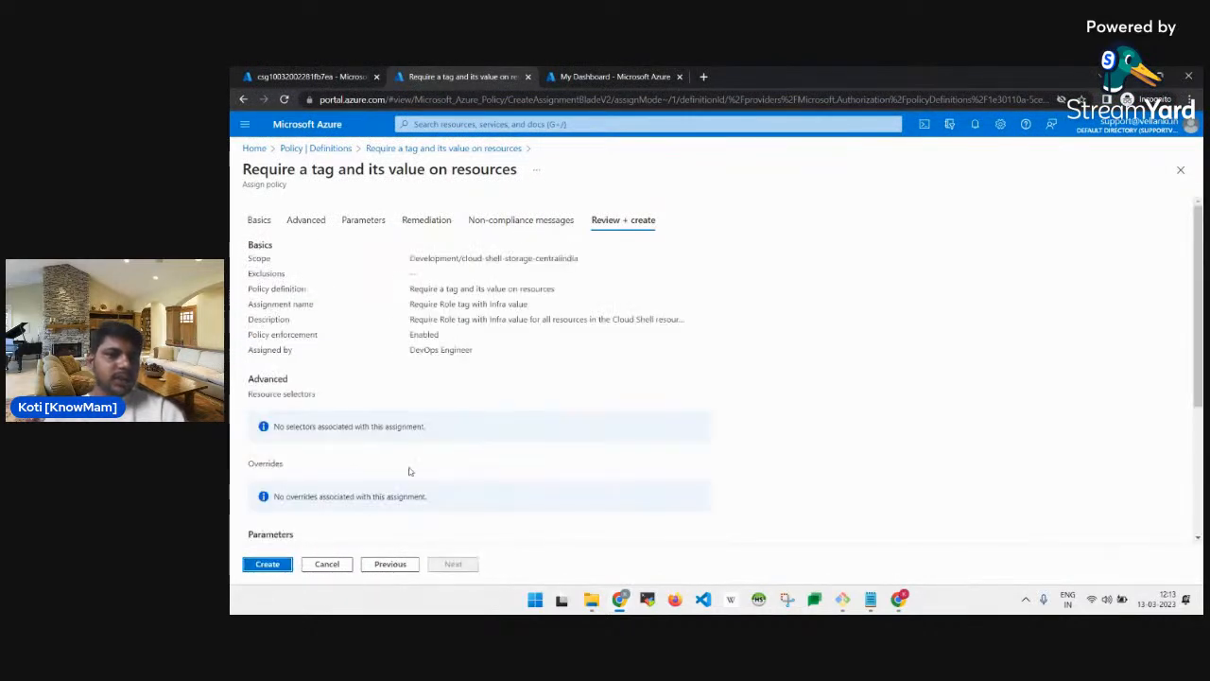
Create the 'Require Role tag with Infra value' assignment, then check the lab instructions.
click(255, 564)
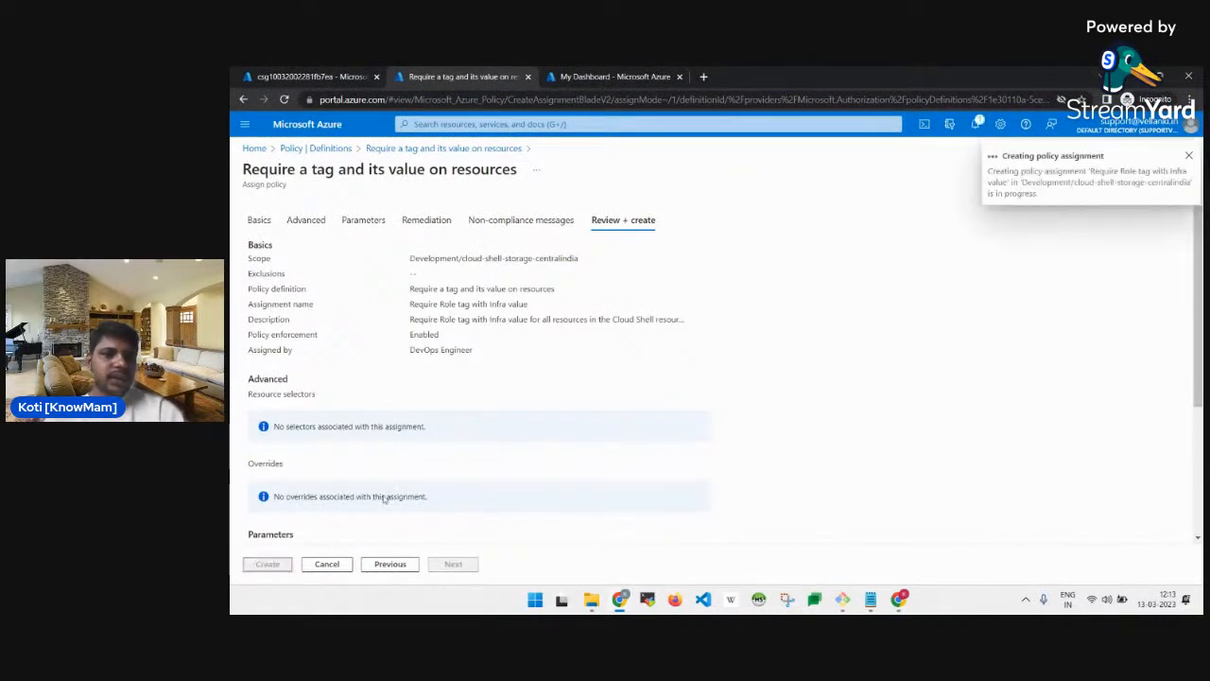
key(alt+Tab)
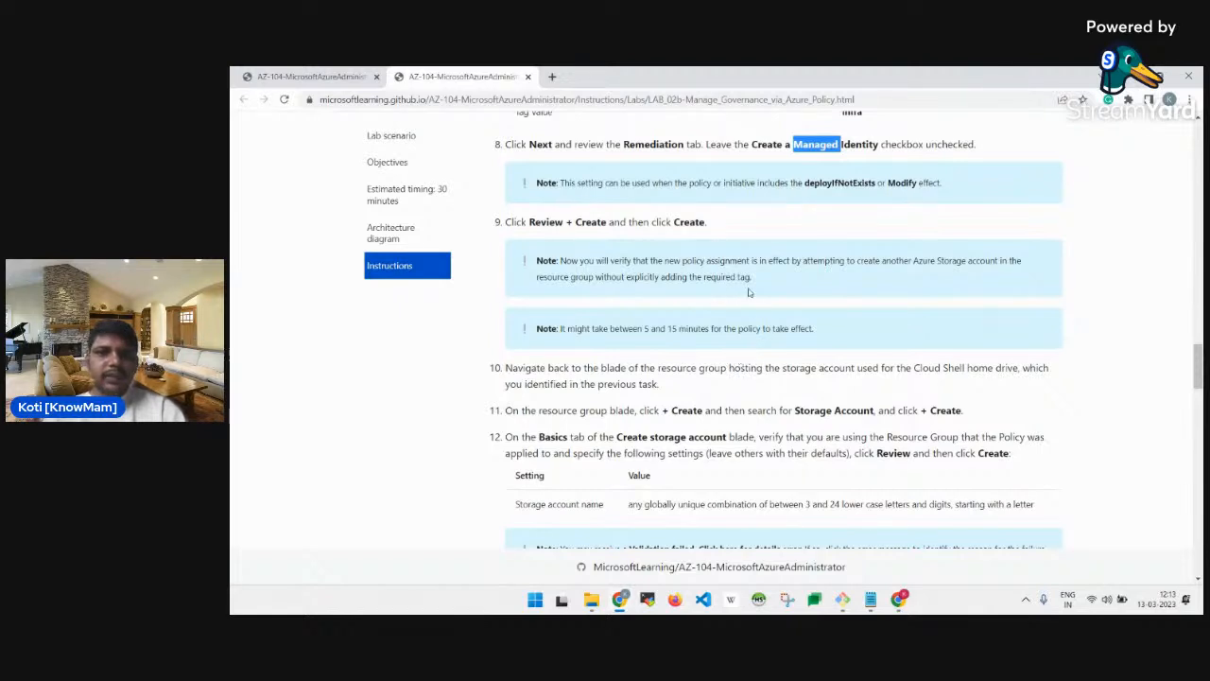
key(alt+Tab)
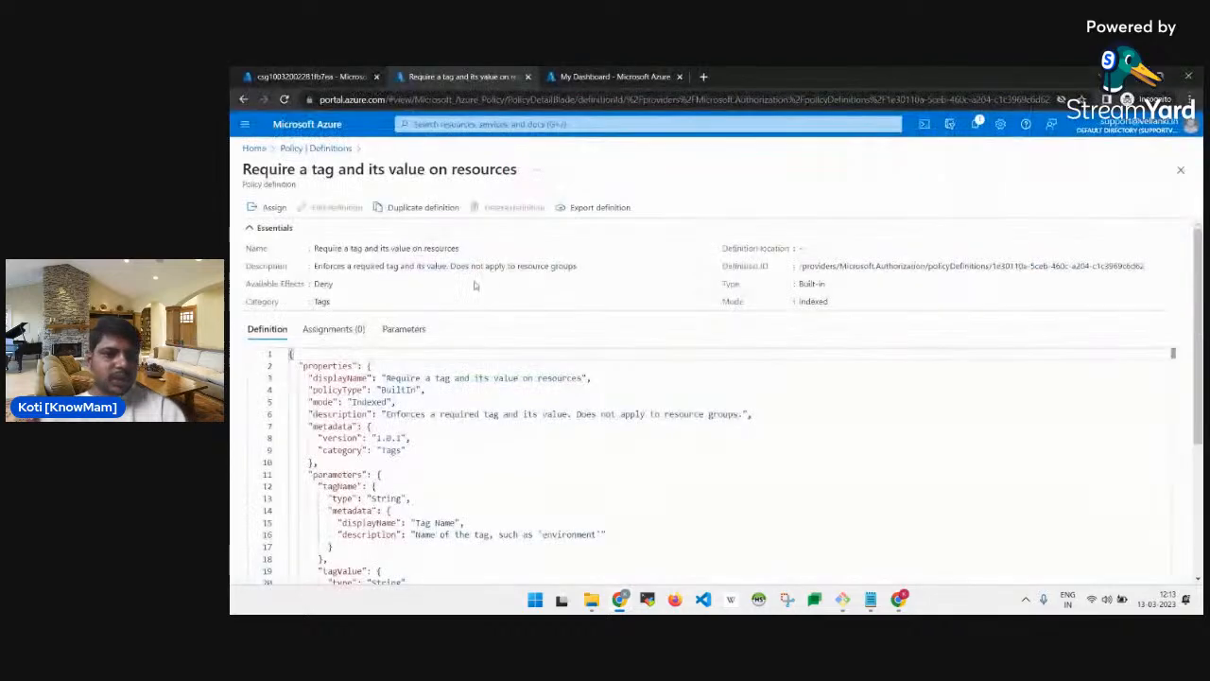
Show cloud-shell-storage-centralindia's Policies page, with the Role tag assignment Compliant.
scroll(438, 330, down, 5)
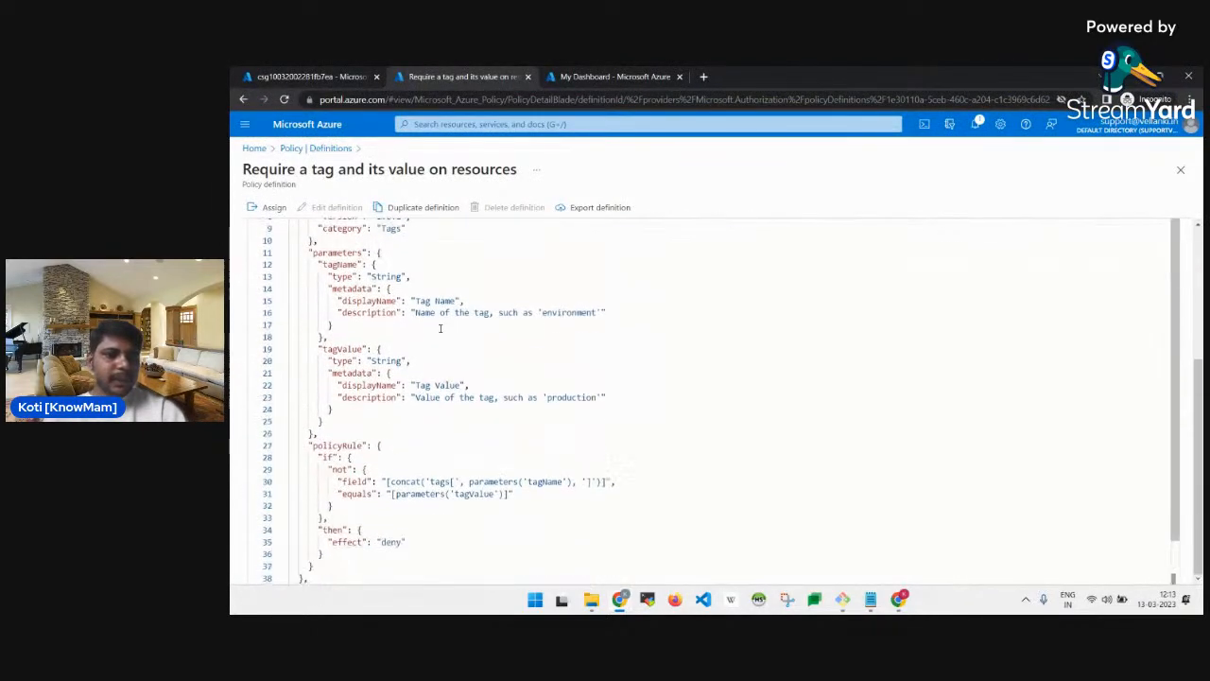
middle_click(307, 151)
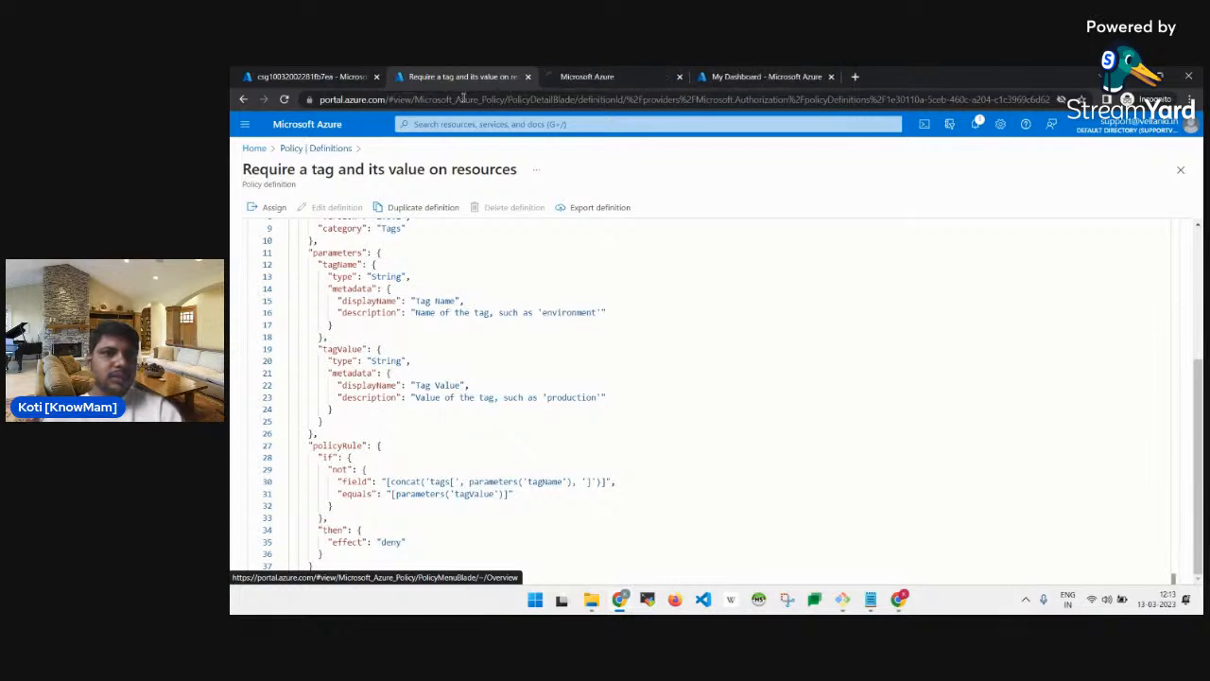
click(575, 78)
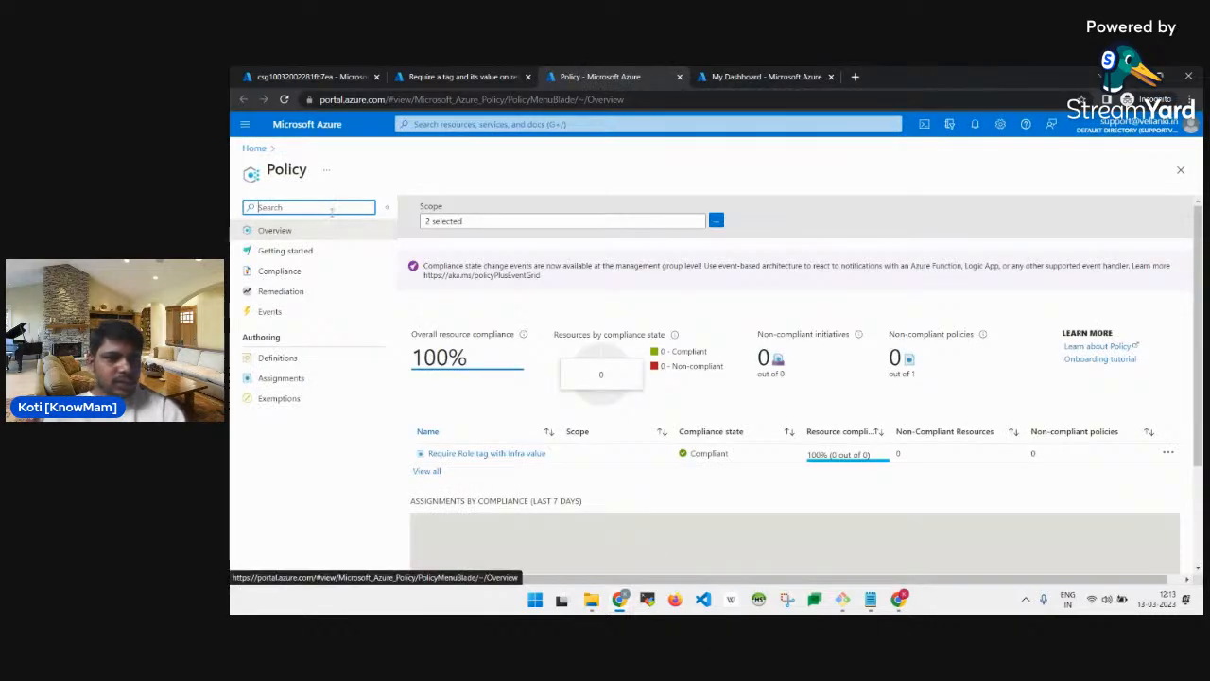
click(254, 147)
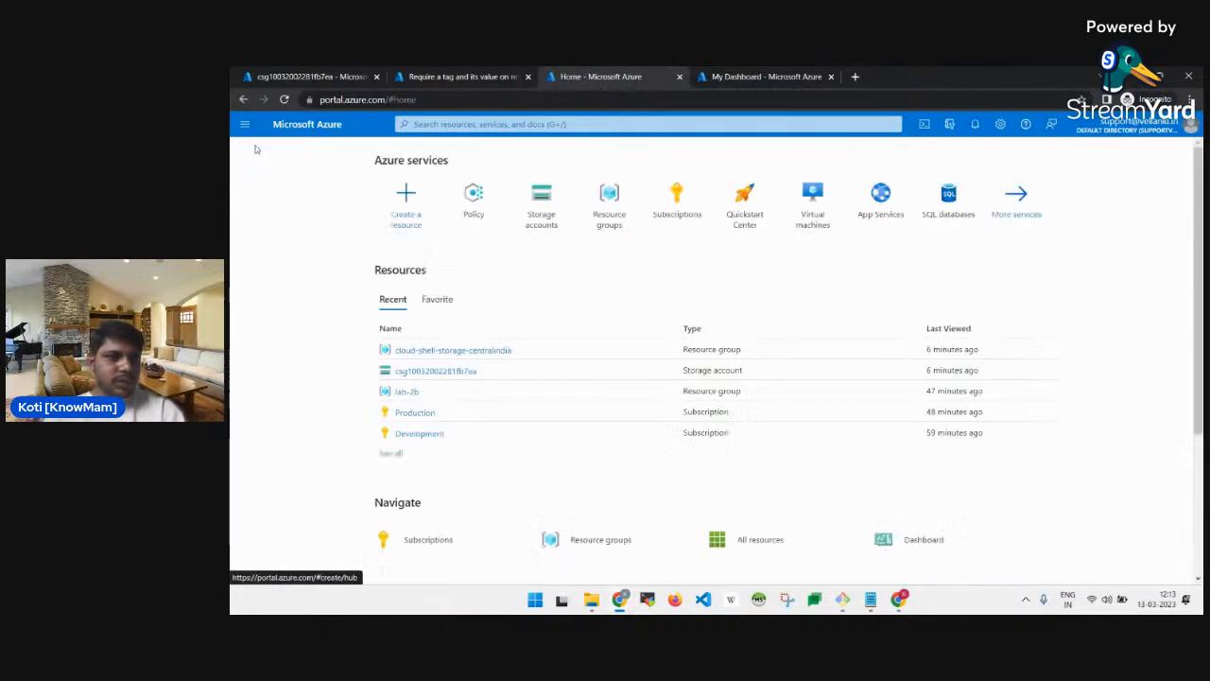
click(458, 351)
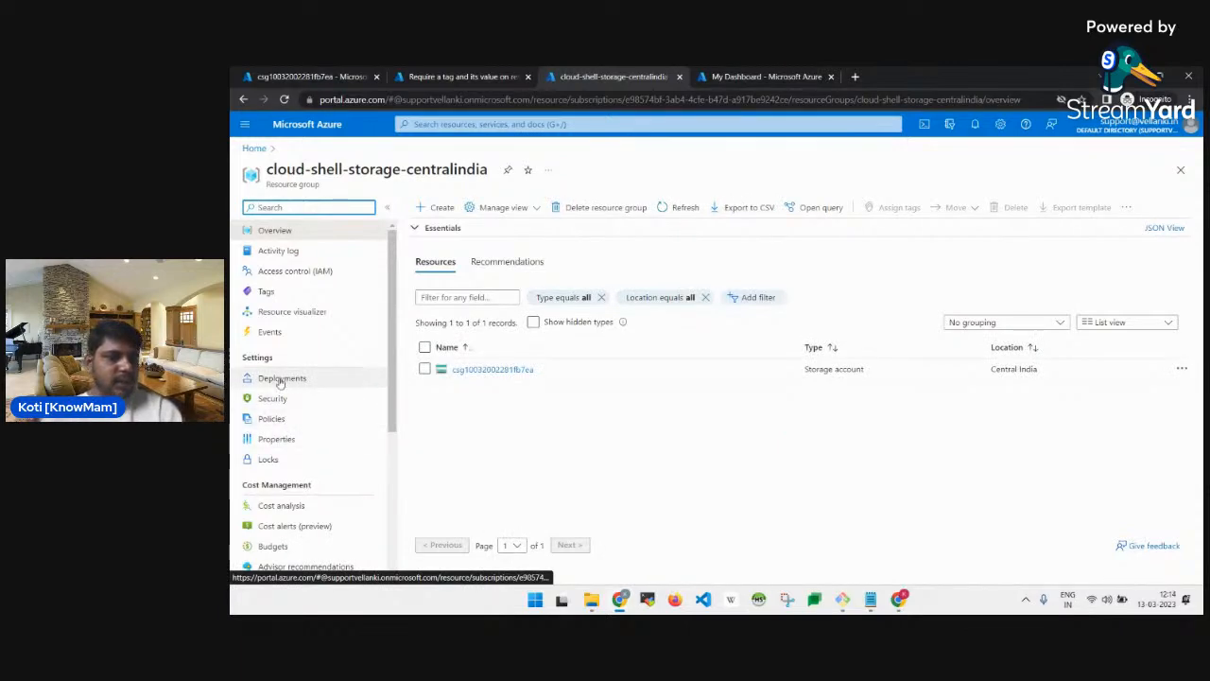
click(271, 419)
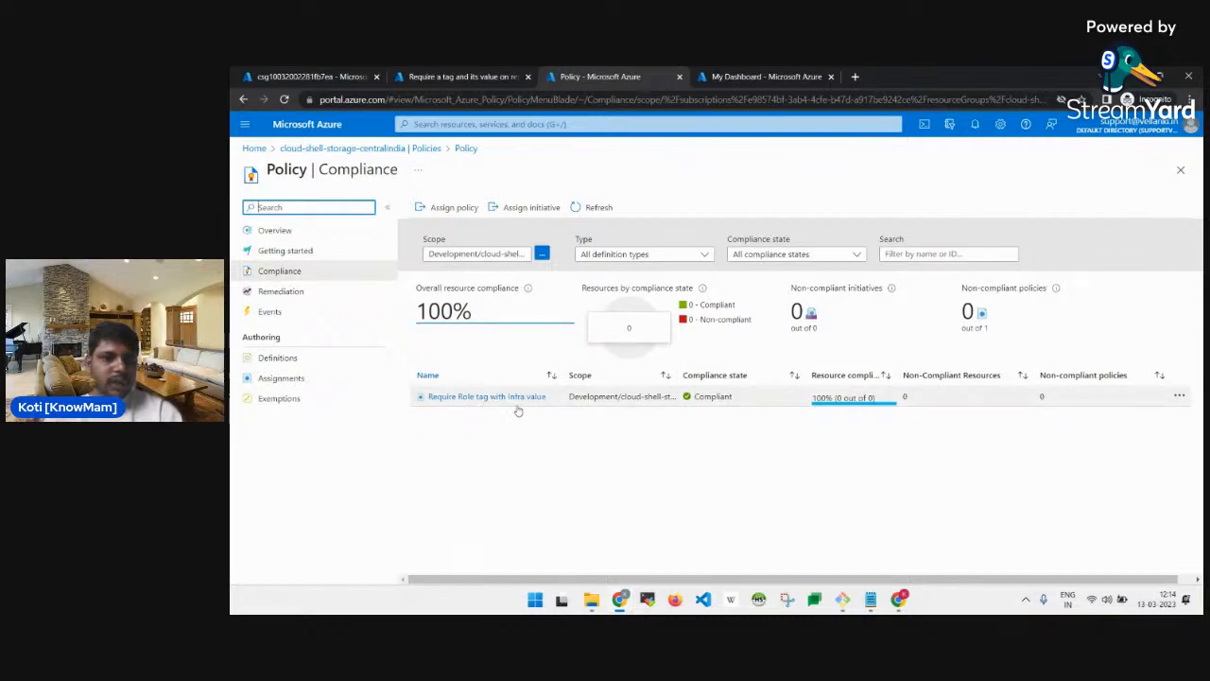
click(431, 74)
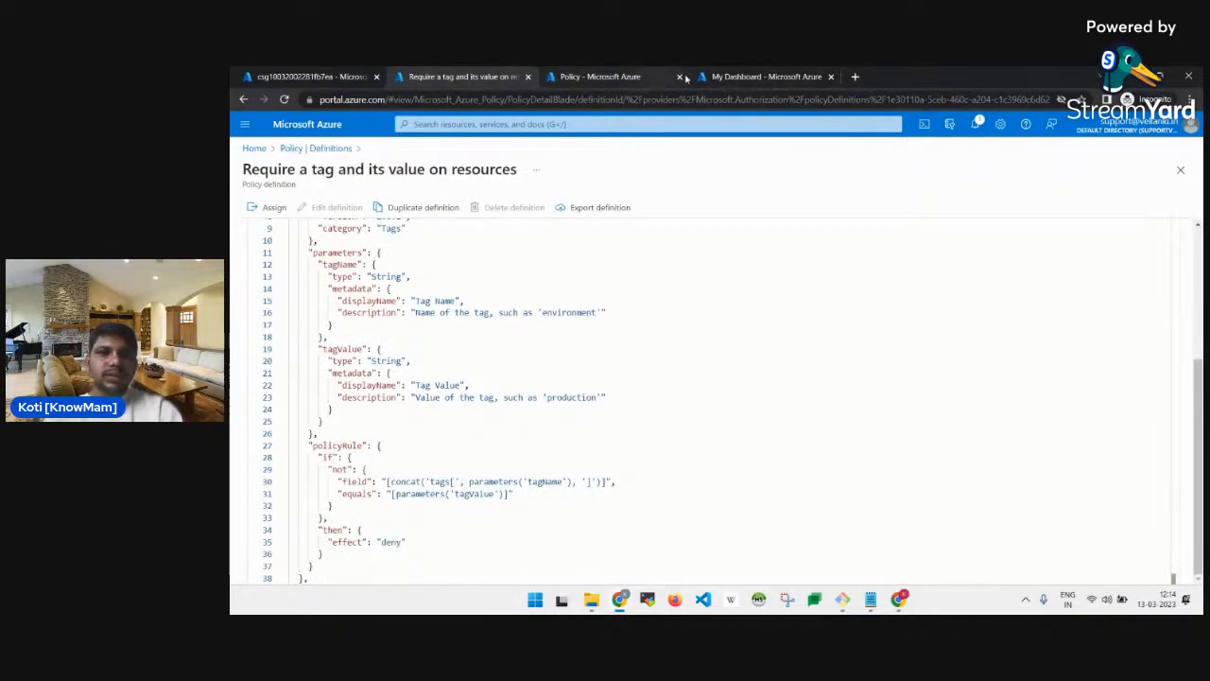
click(750, 77)
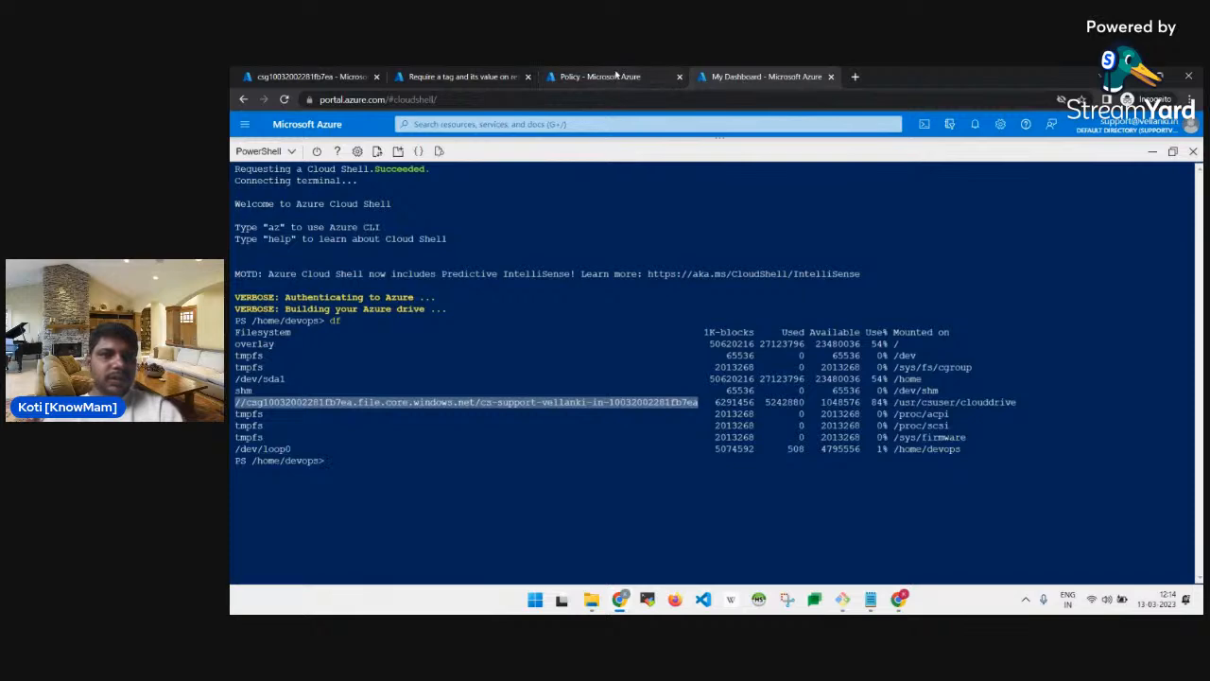
click(581, 78)
click(632, 445)
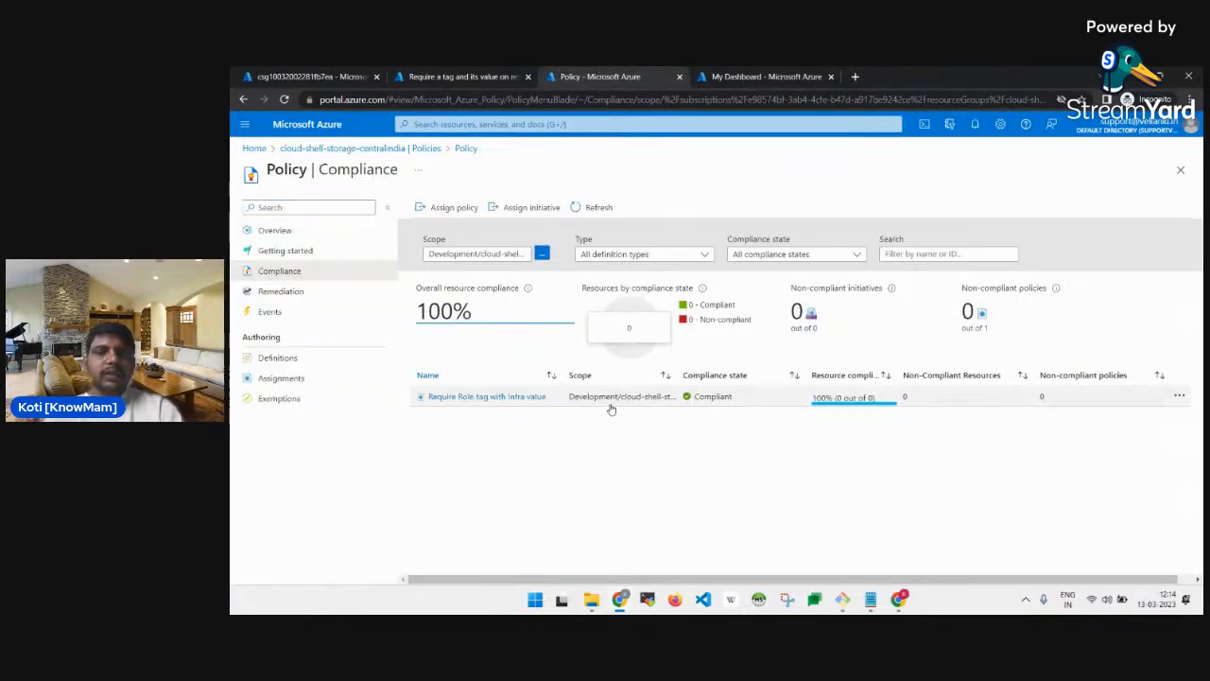
key(alt+Tab)
scroll(611, 404, down, 3)
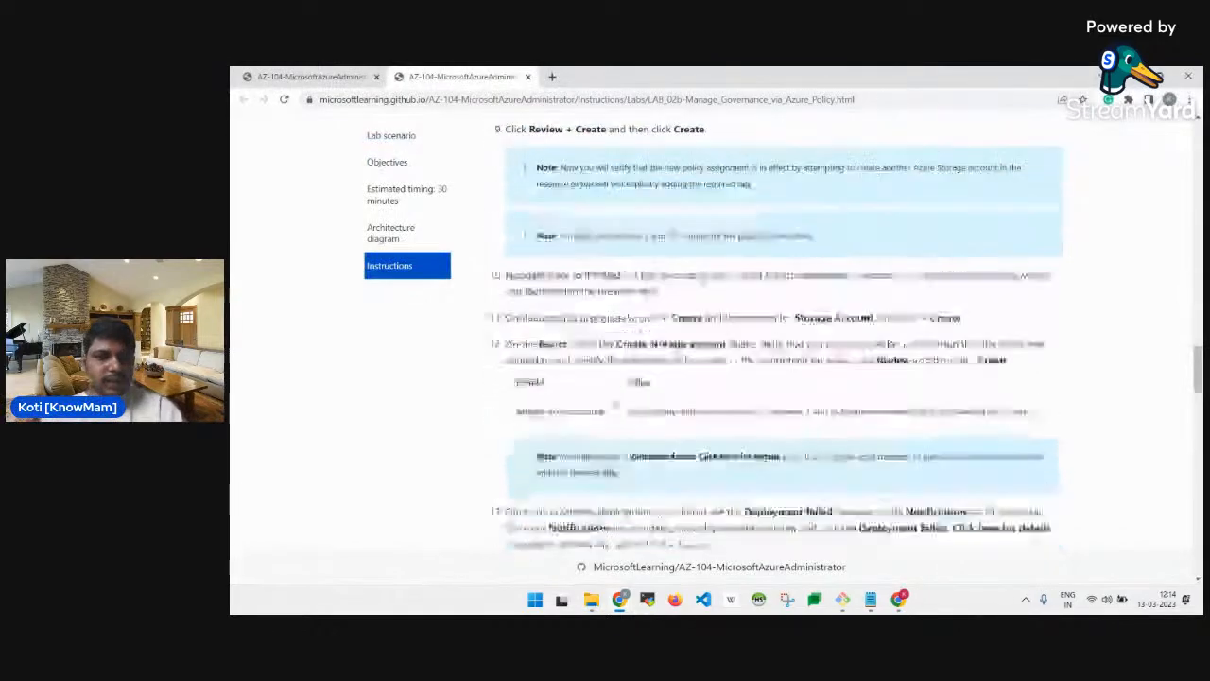
scroll(615, 407, up, 3)
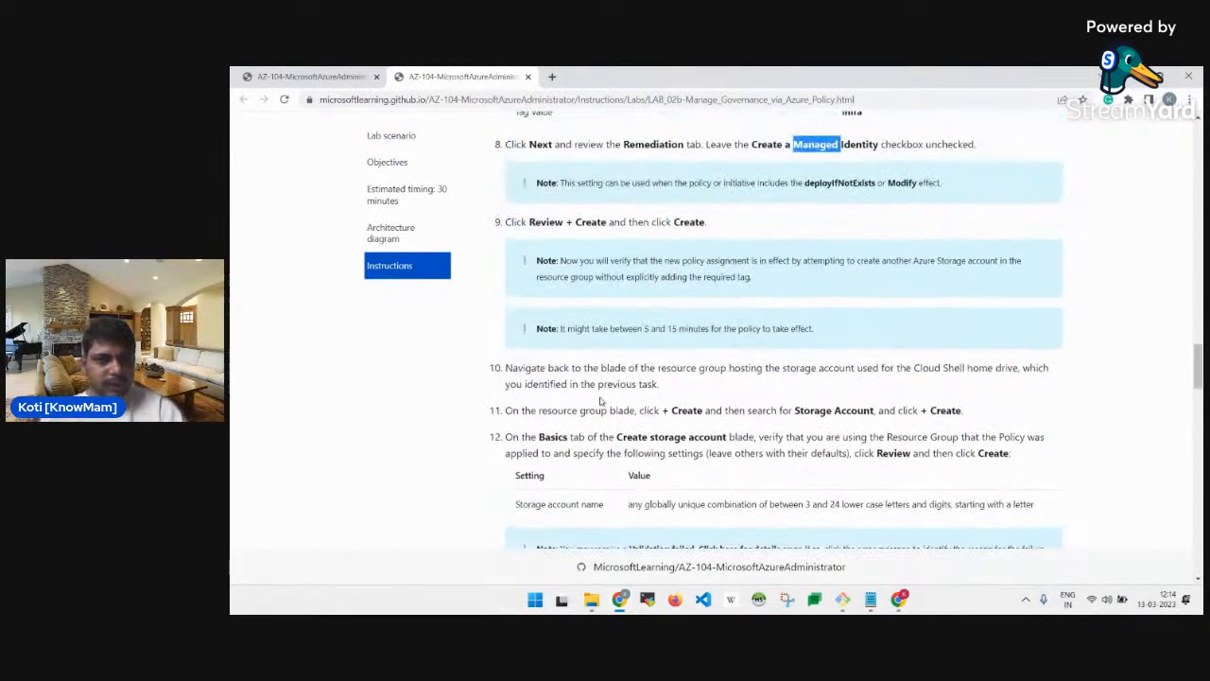
scroll(599, 401, up, 1)
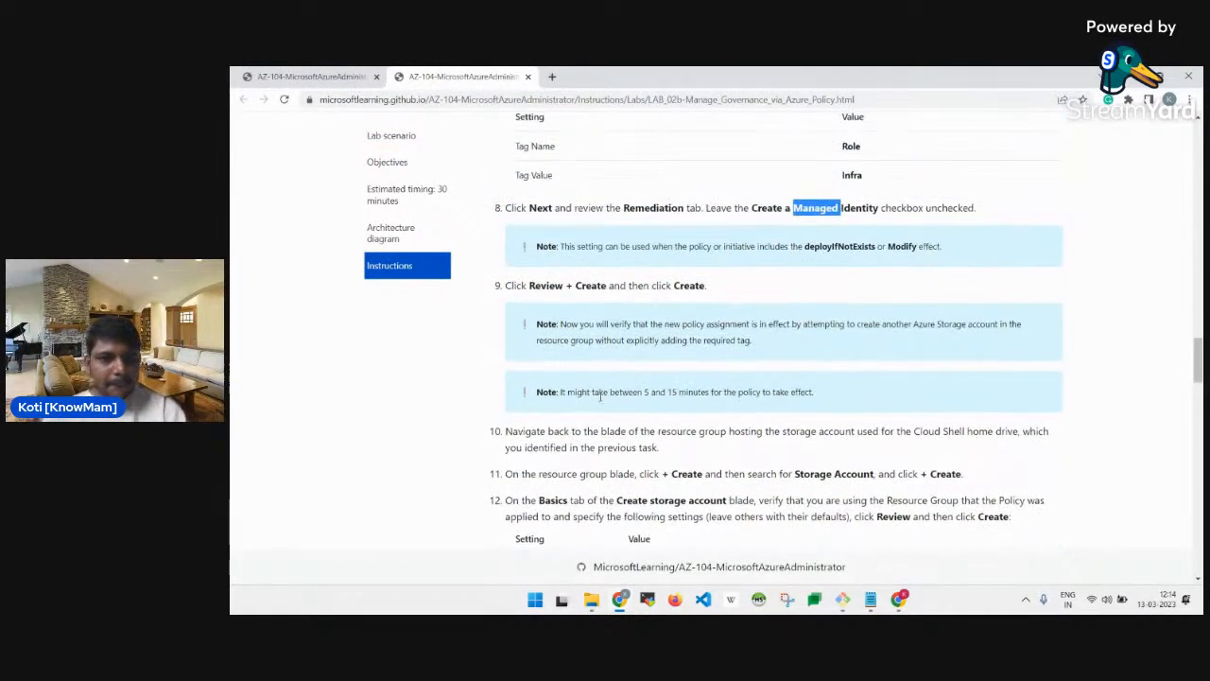
scroll(606, 397, down, 2)
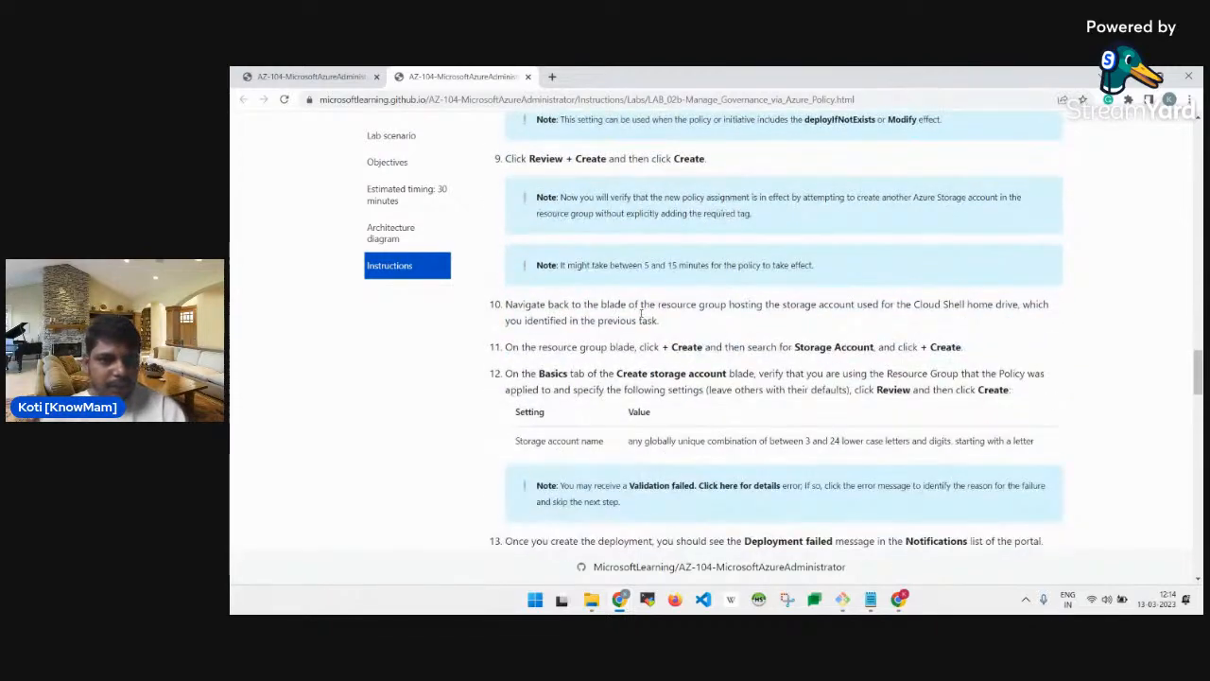
scroll(645, 319, down, 1)
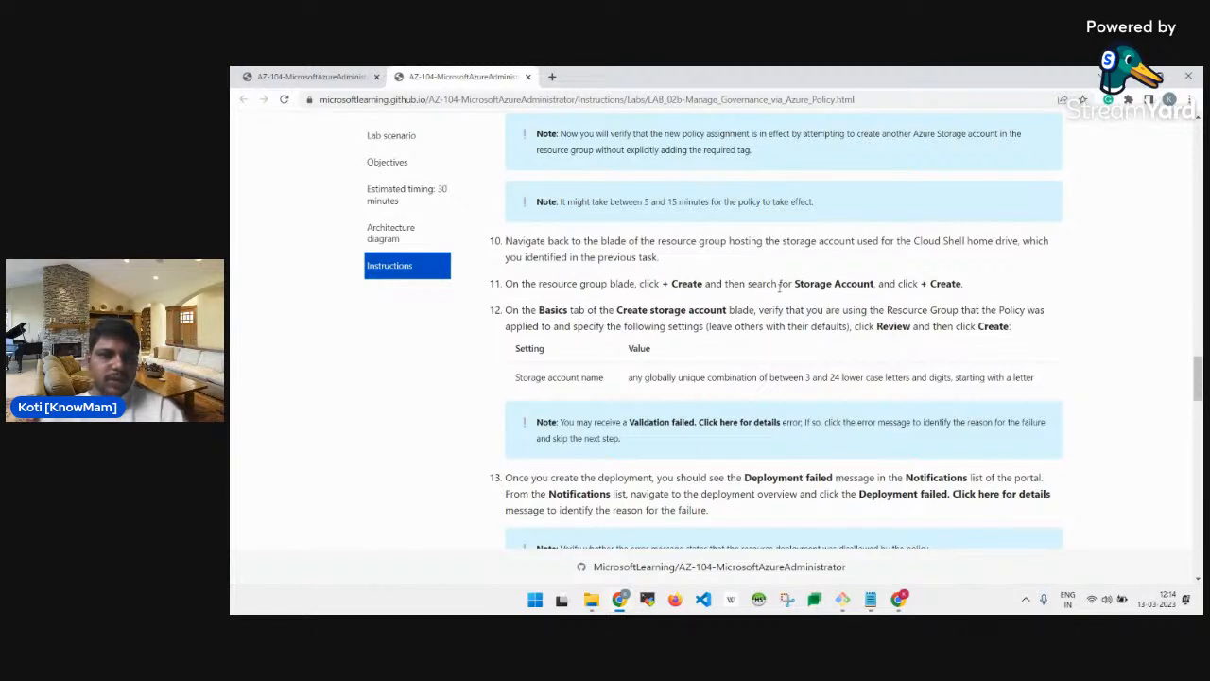
key(alt+Tab)
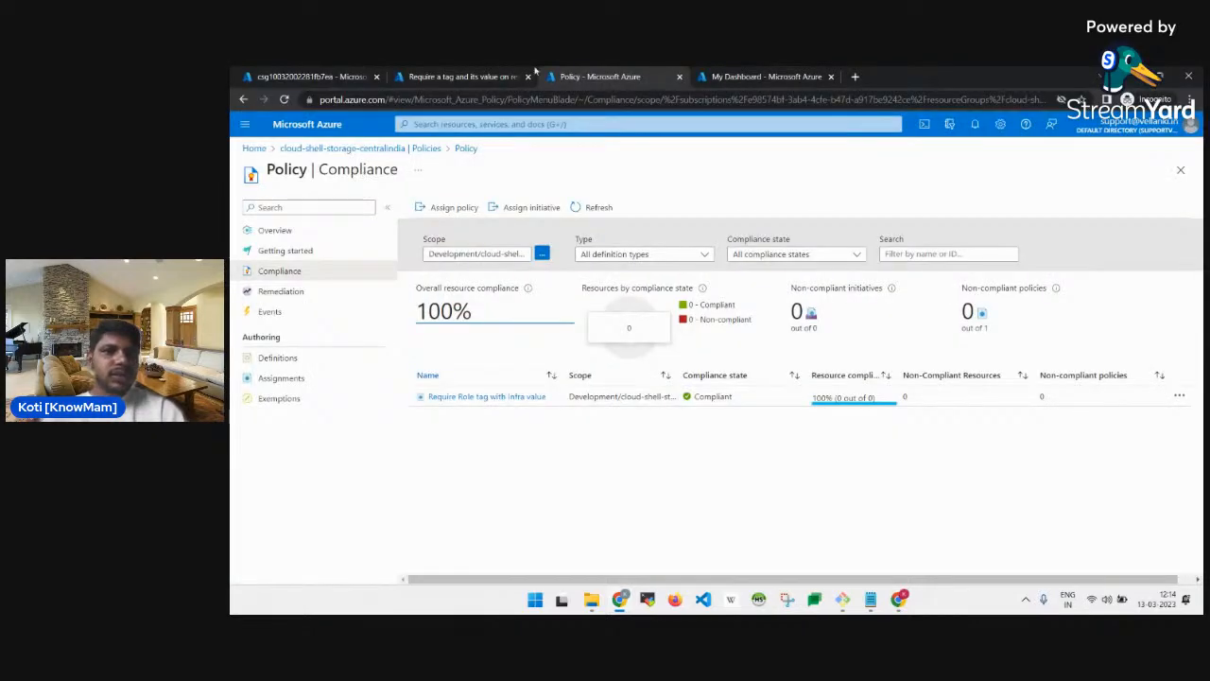
Open the Create a storage account form from the Storage accounts list.
click(446, 76)
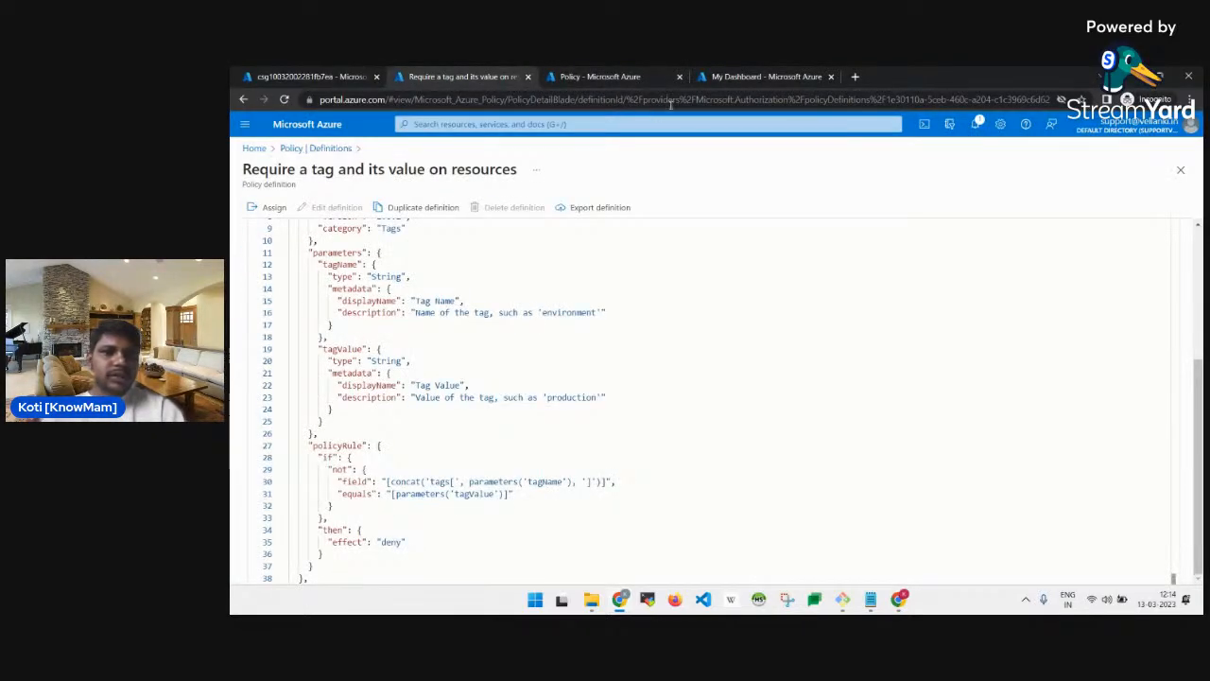
click(596, 80)
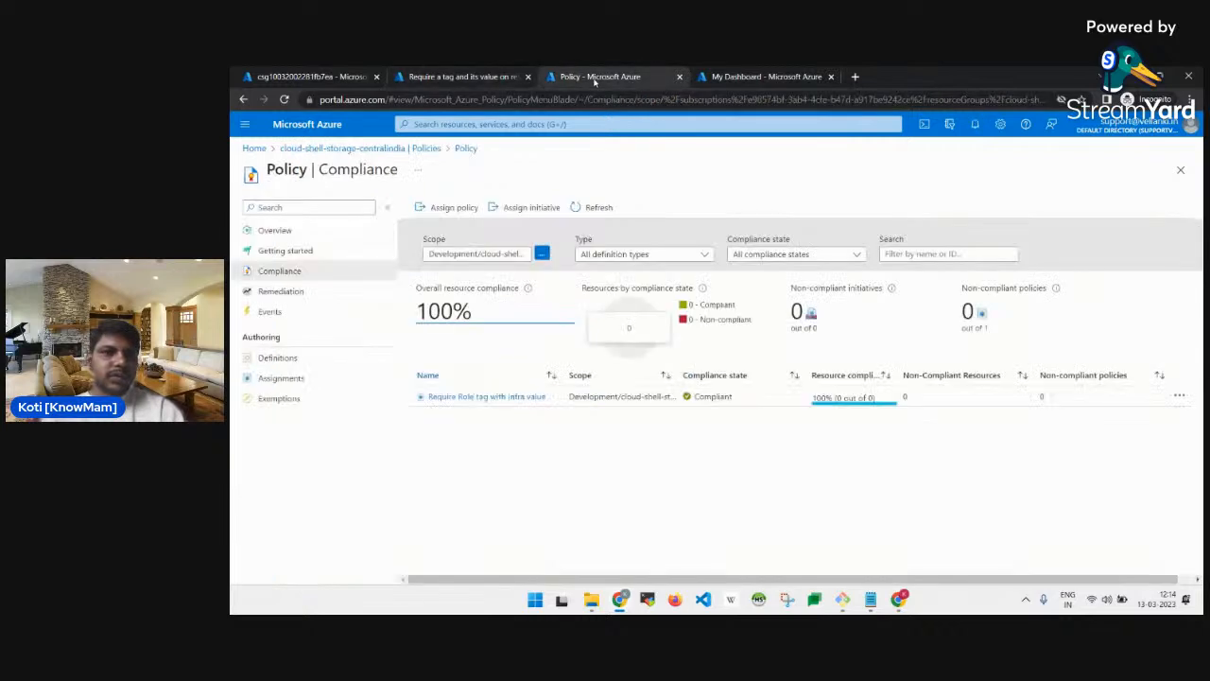
click(350, 149)
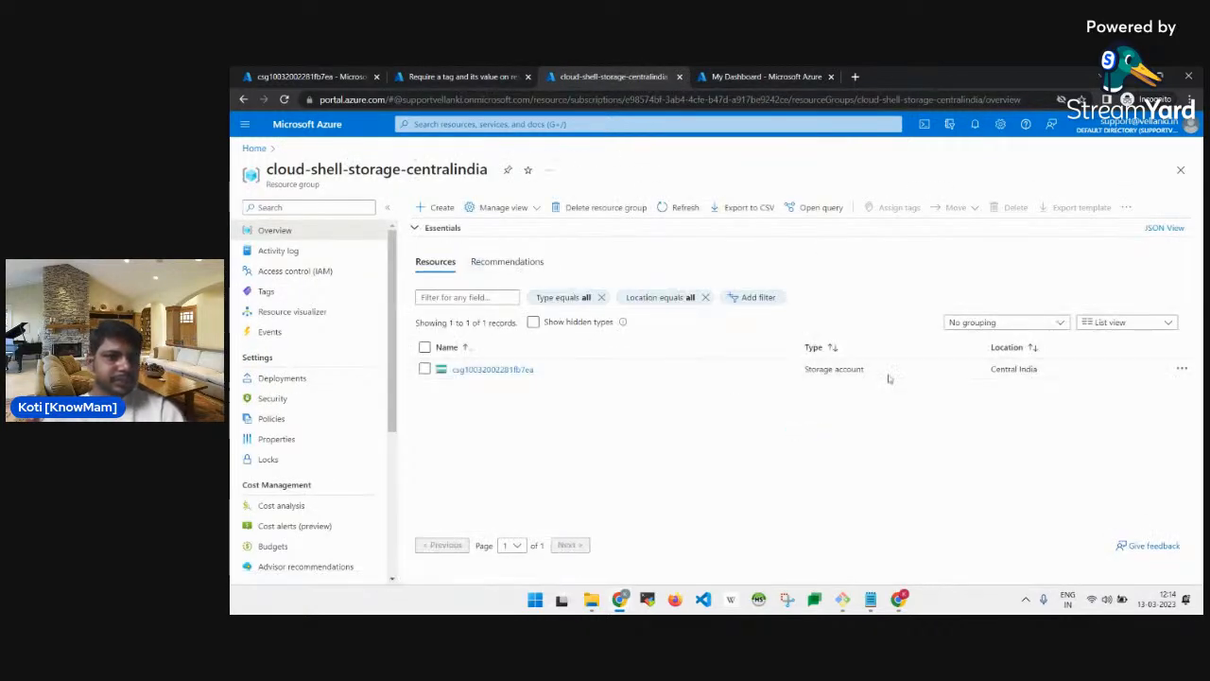
click(416, 217)
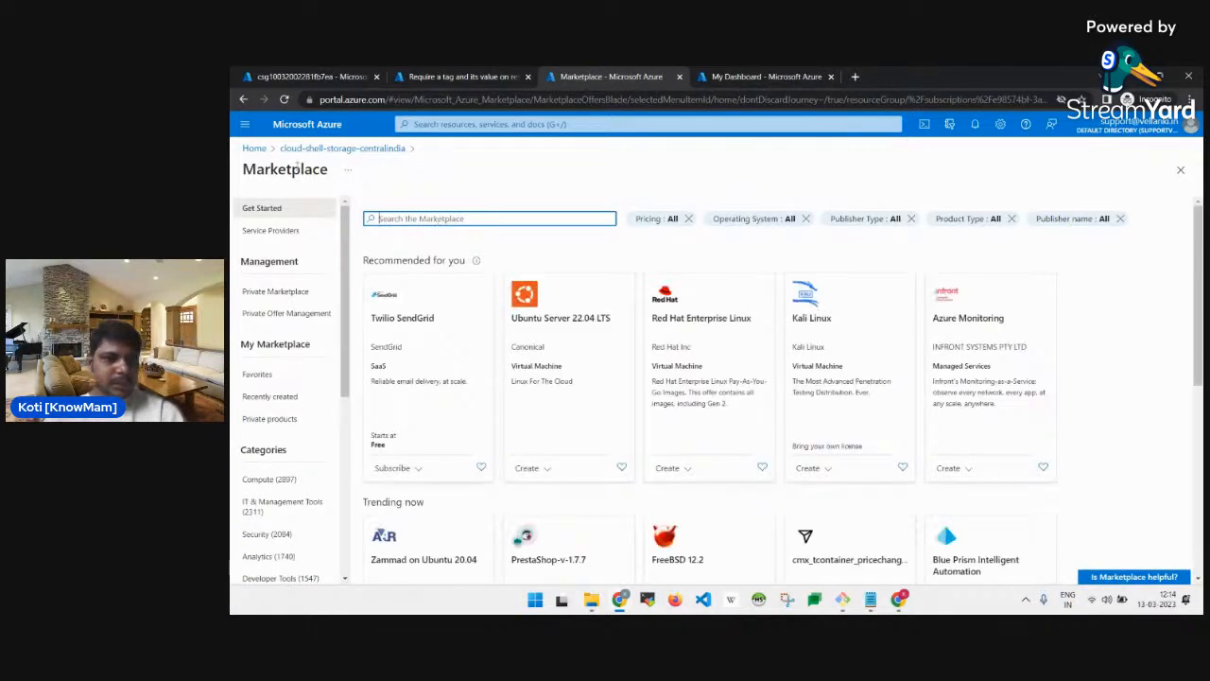
click(304, 151)
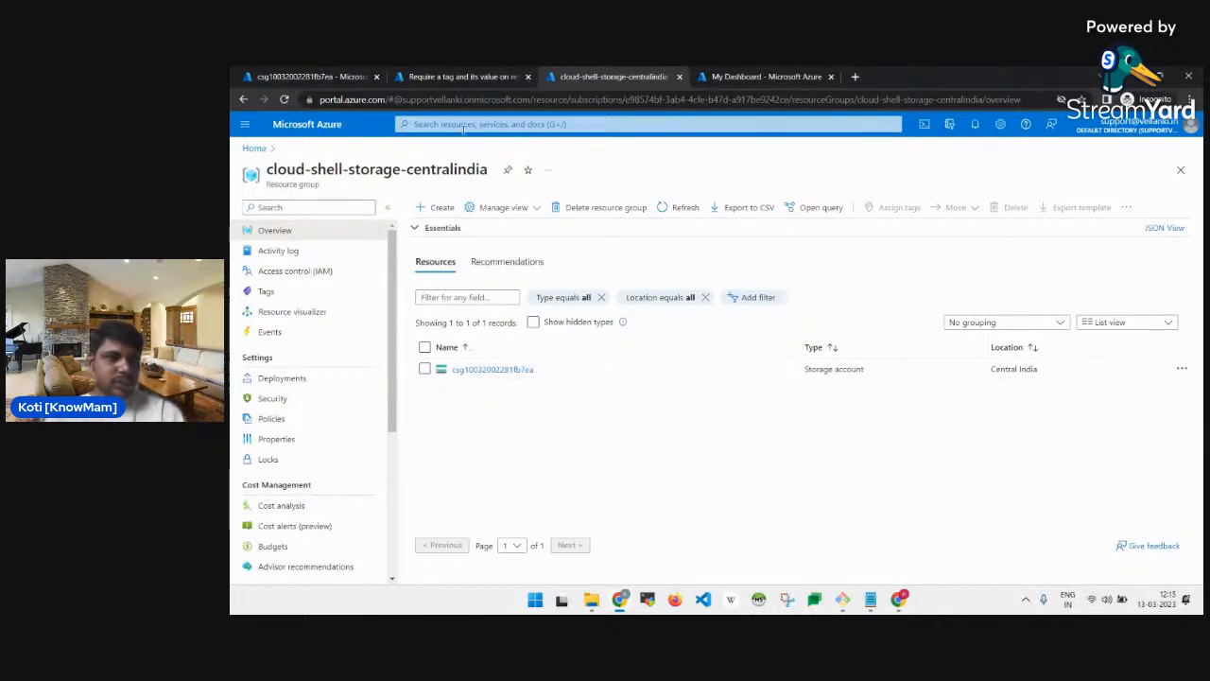
click(463, 129)
click(478, 273)
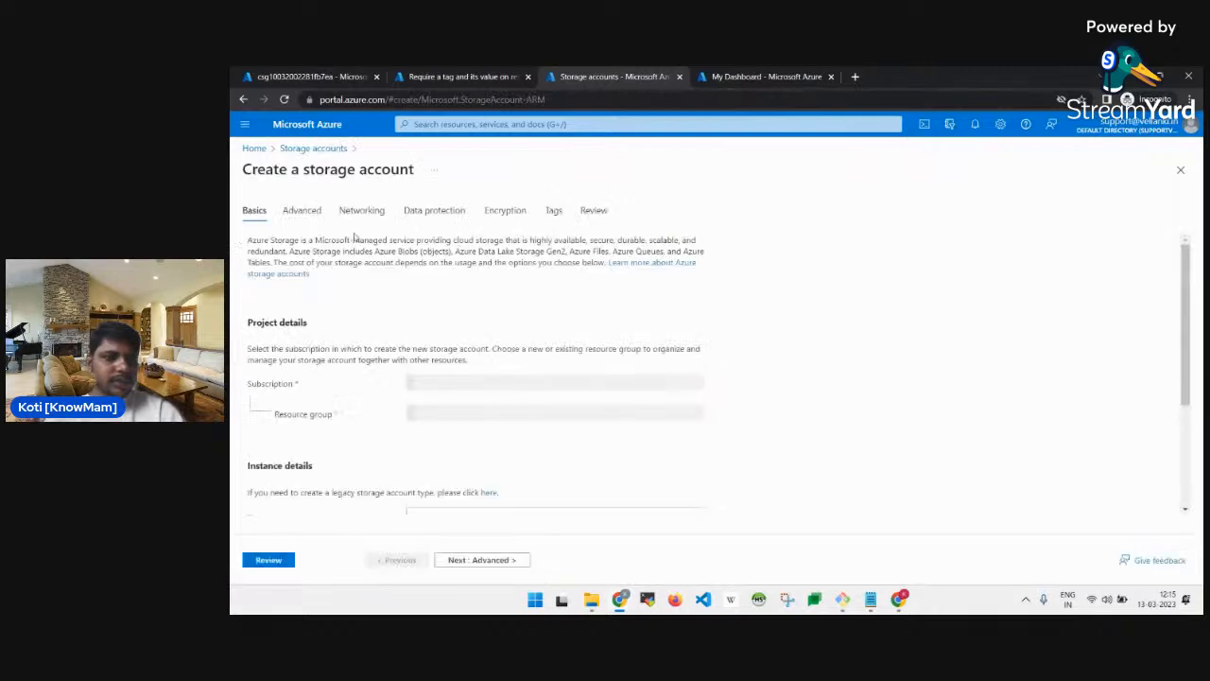
Enter roleinfratestsa1 as the new storage account name.
scroll(472, 380, down, 1)
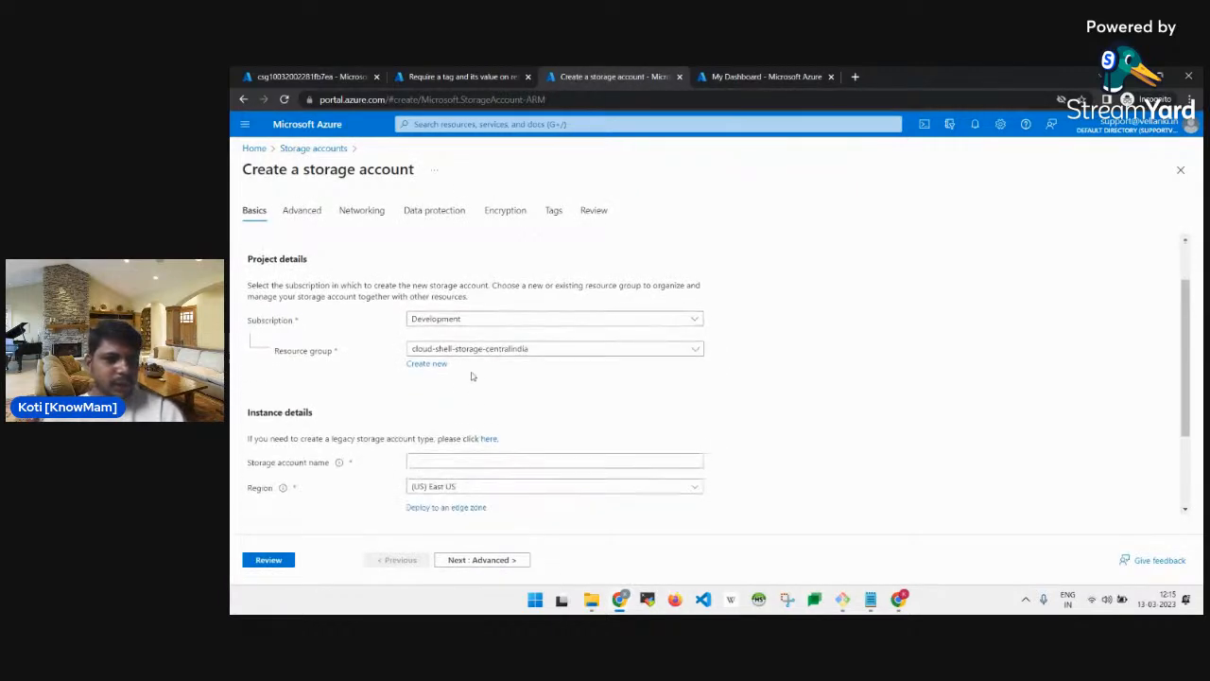
scroll(499, 368, down, 2)
click(442, 341)
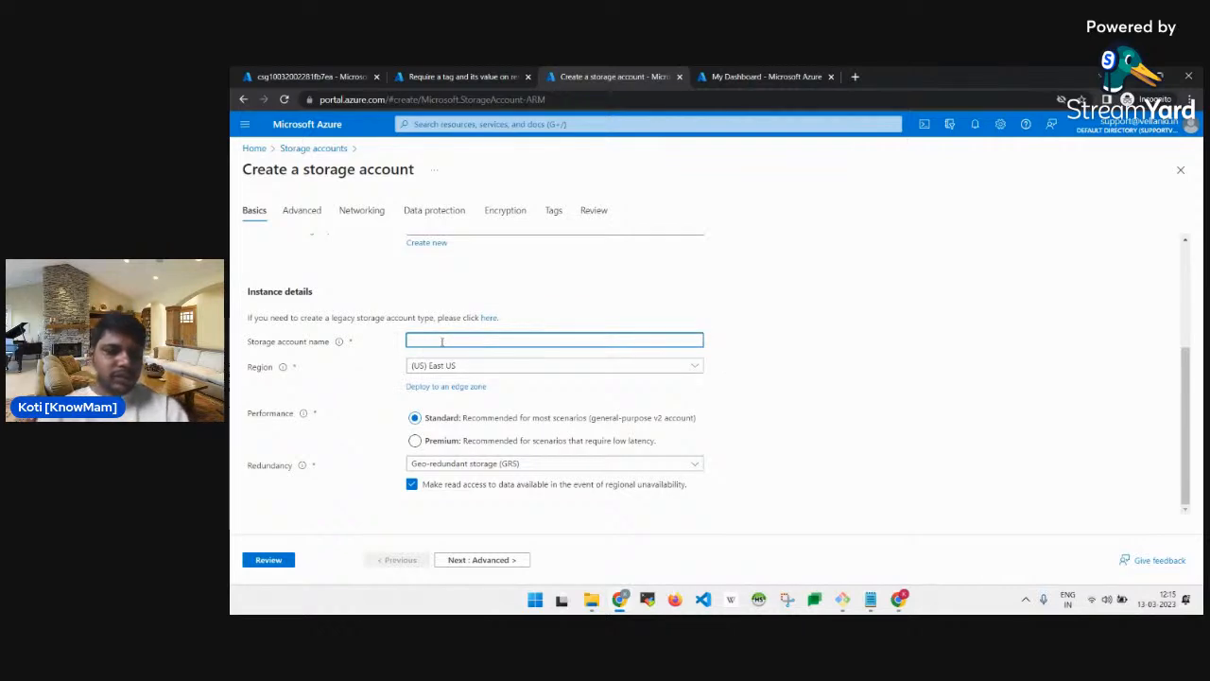
text(role)
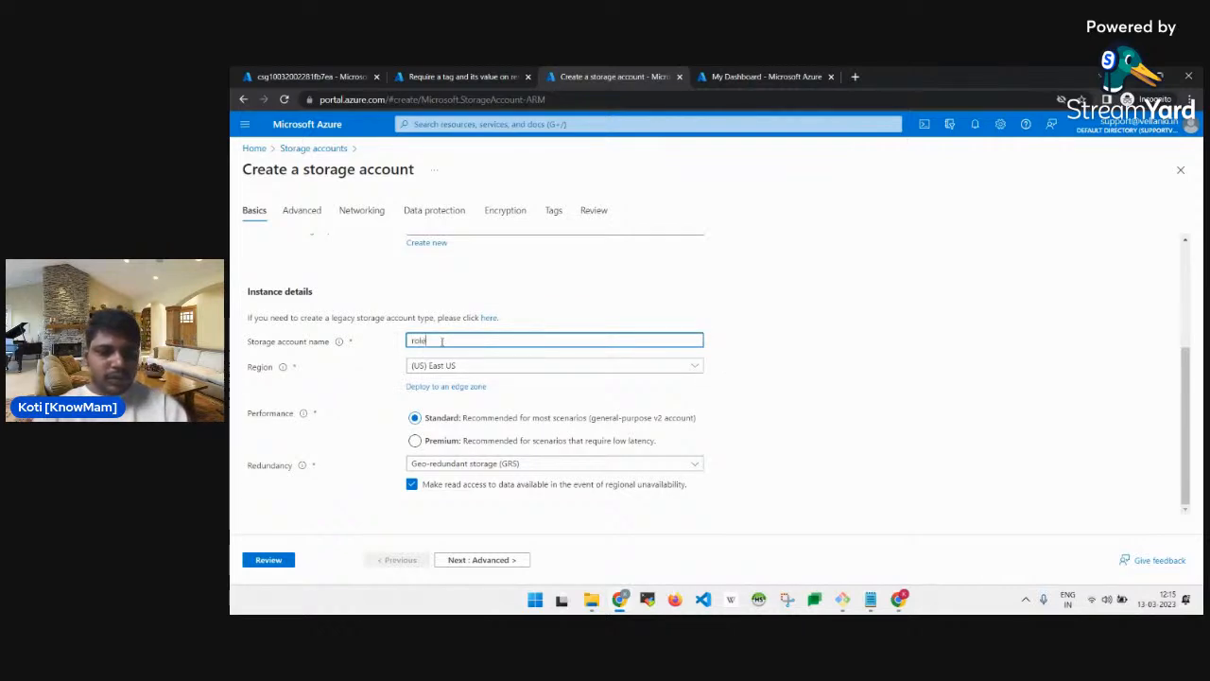
text(infra)
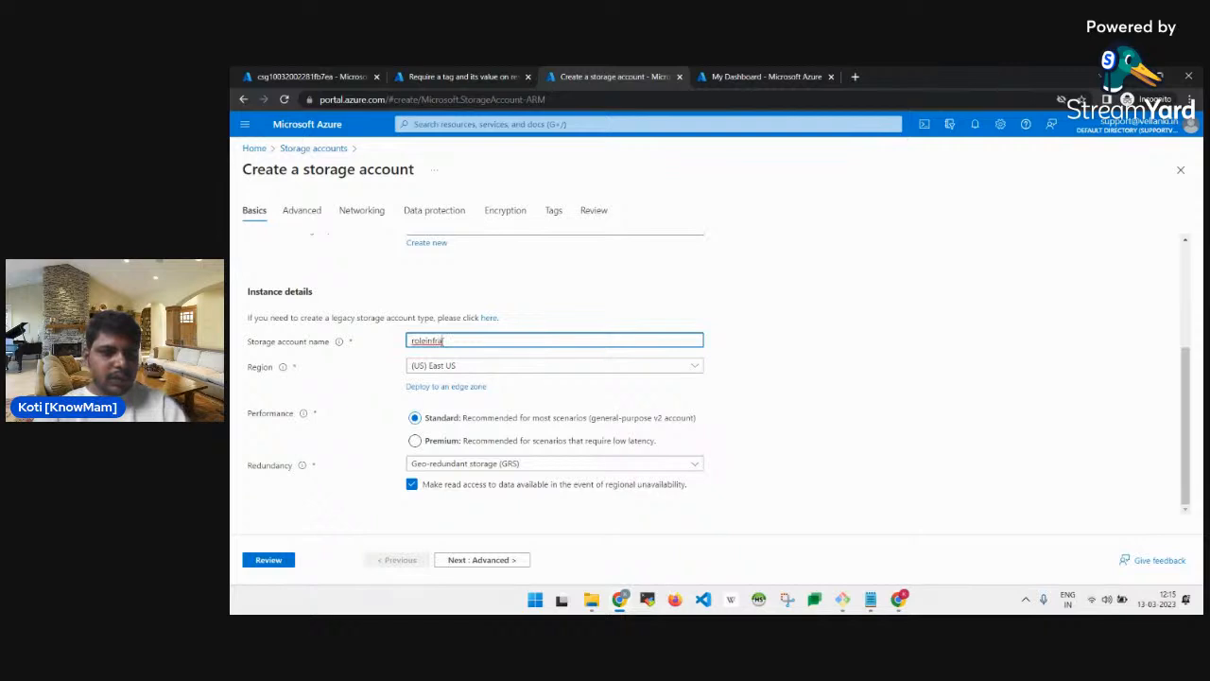
text(test)
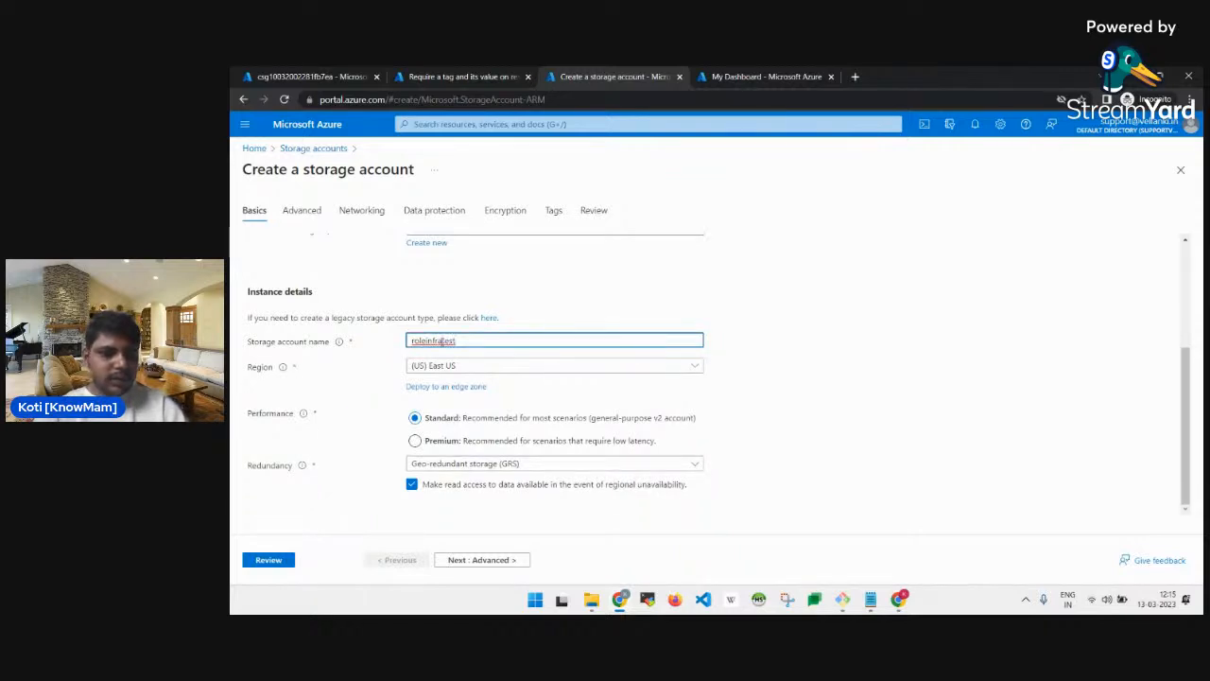
text(sa1)
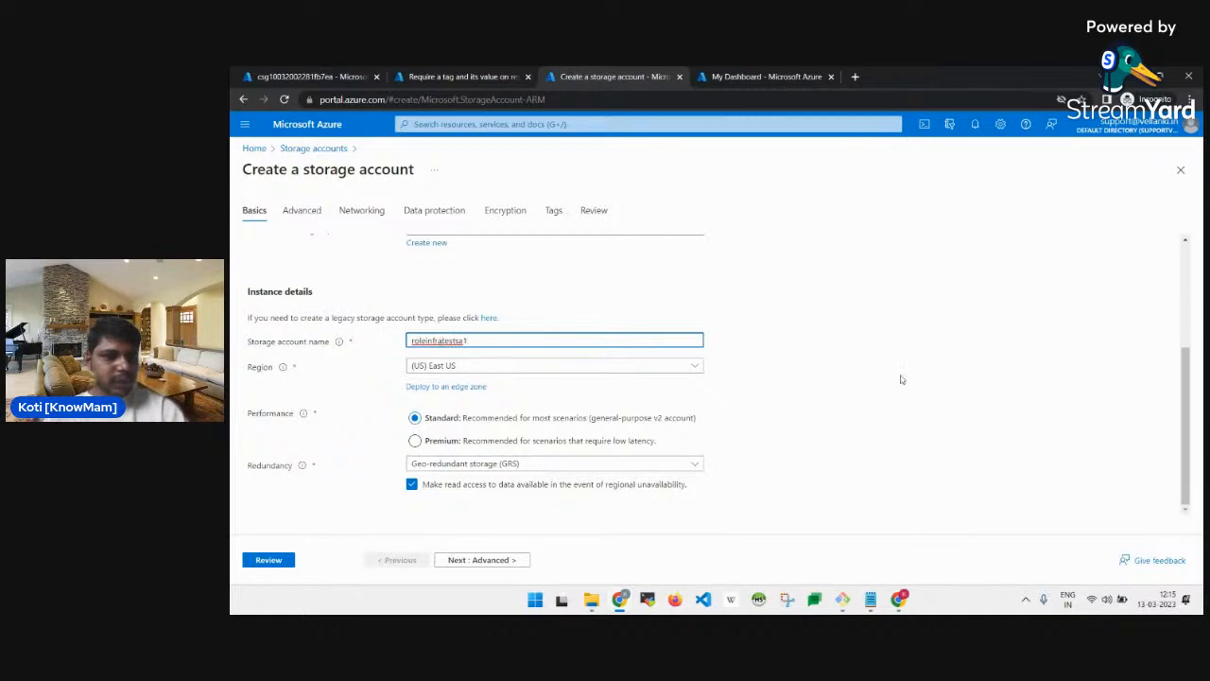
click(930, 377)
Check the lab steps and run Review, which reports failed validation.
scroll(725, 350, up, 2)
scroll(728, 358, down, 2)
key(alt+Tab)
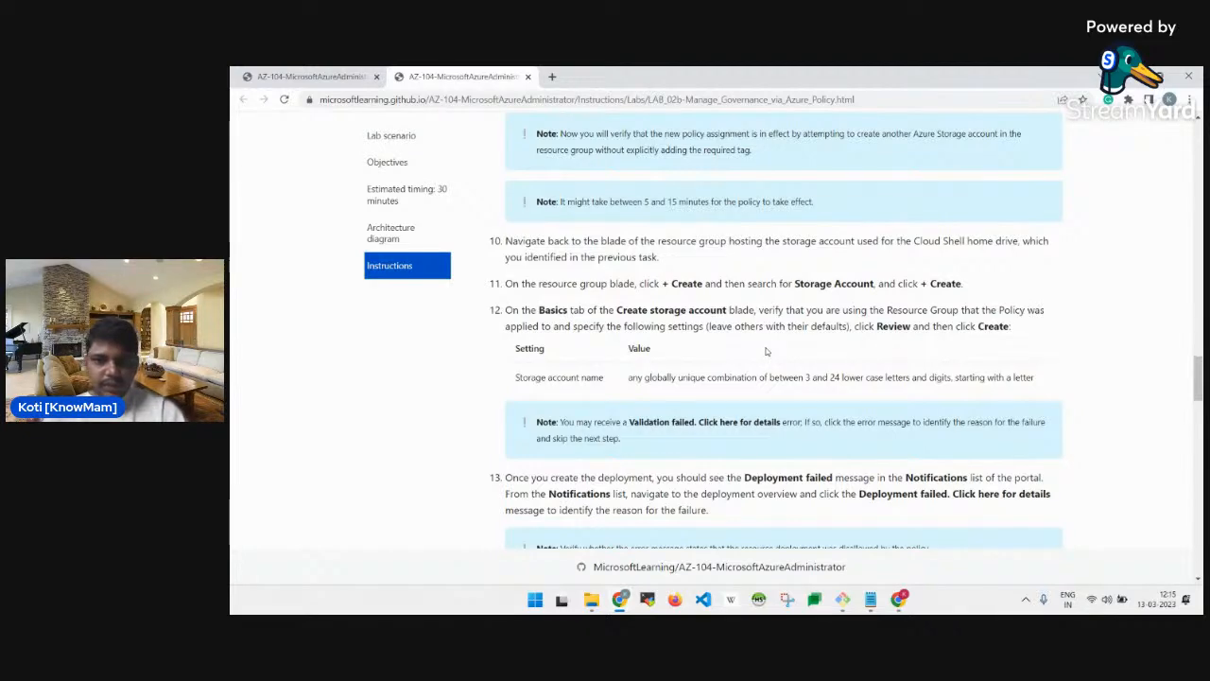
scroll(767, 350, down, 2)
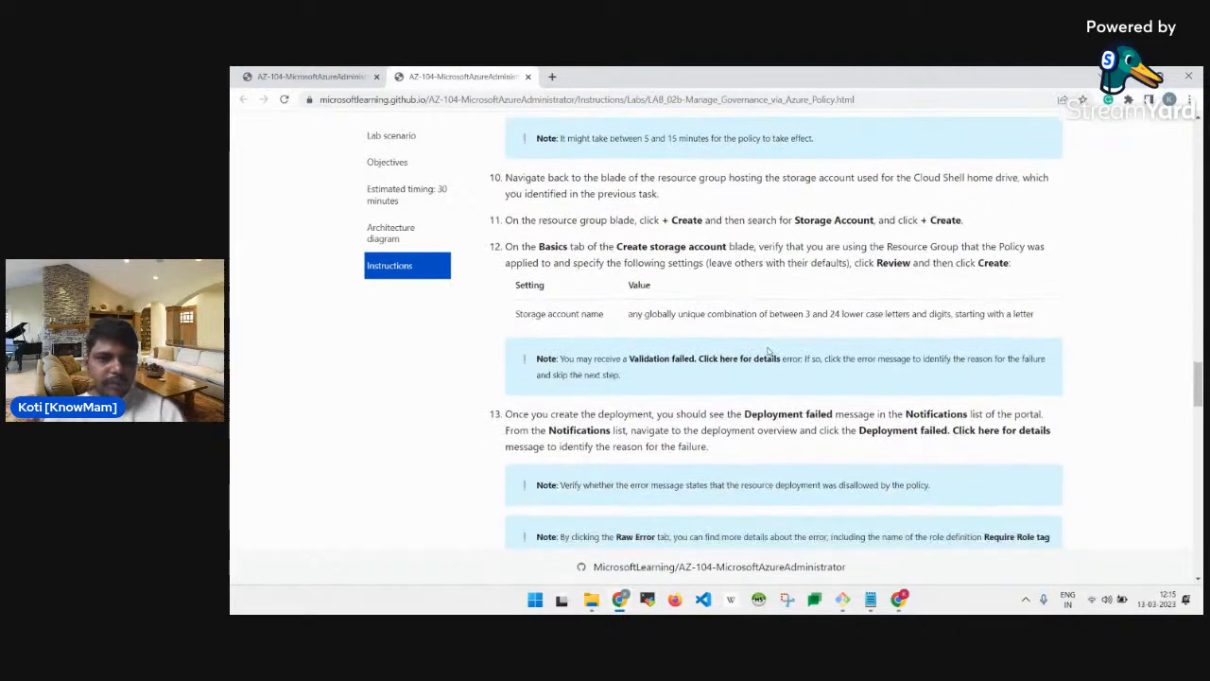
key(alt+Tab)
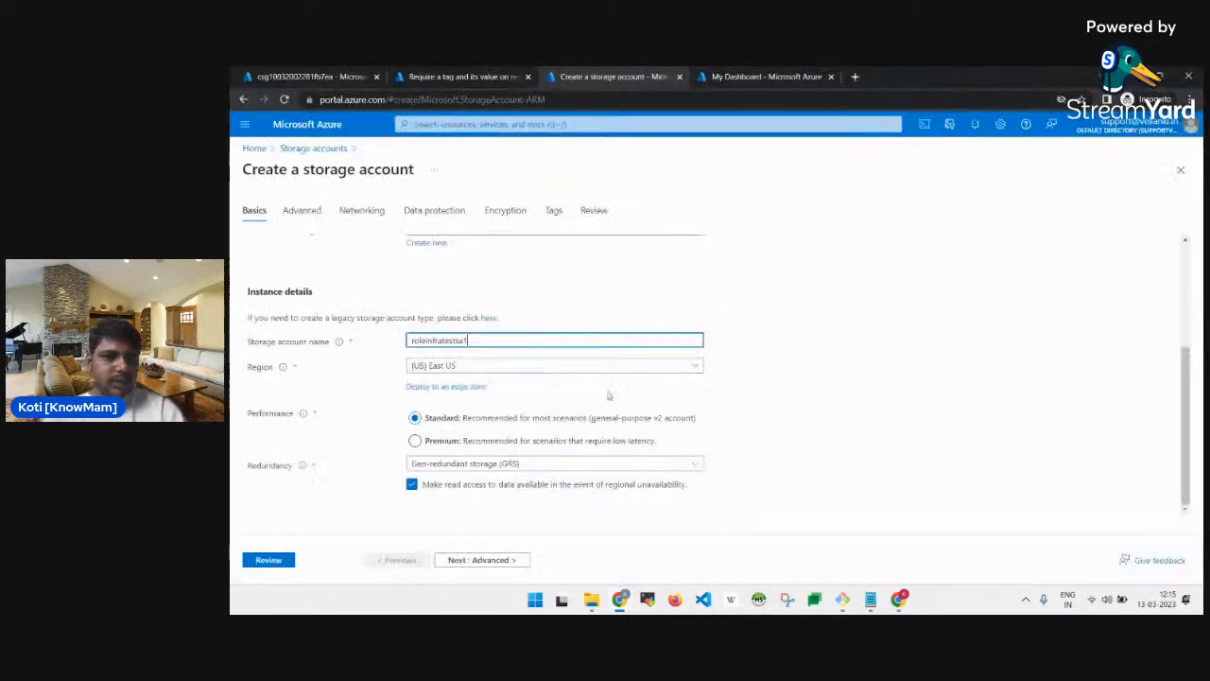
click(283, 560)
scroll(516, 464, down, 2)
scroll(516, 465, down, 5)
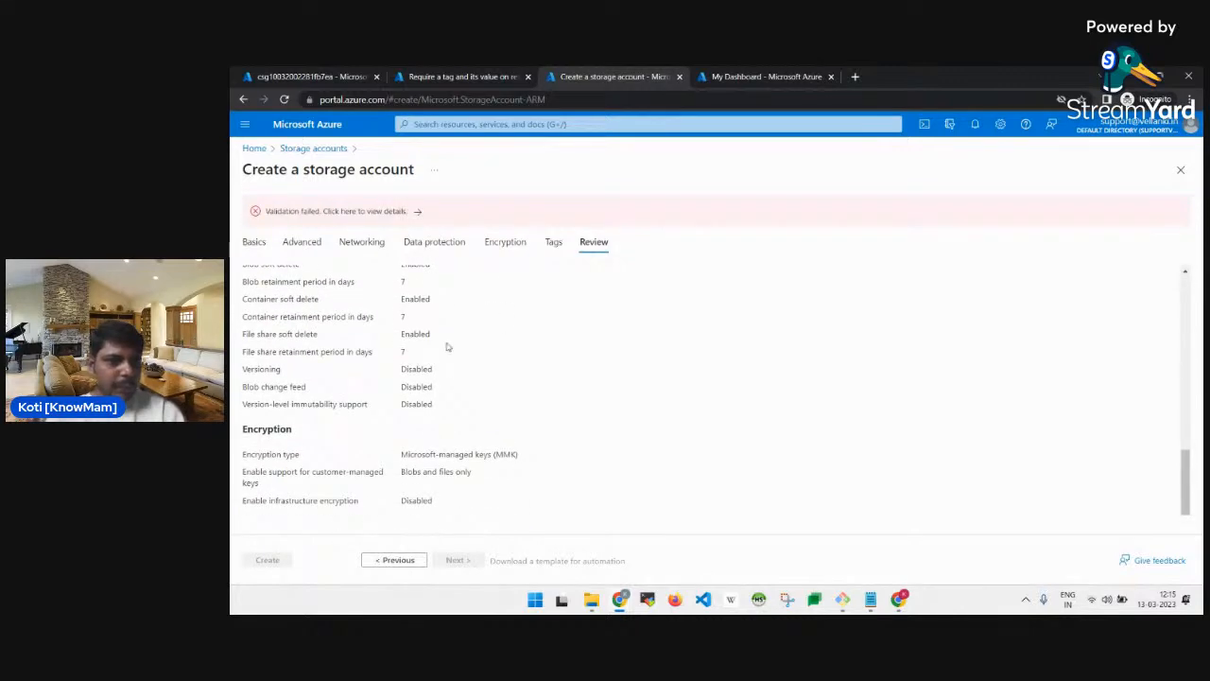
Read the Errors panel showing the Require Role tag policy denial, then return to Policy Definitions.
click(373, 213)
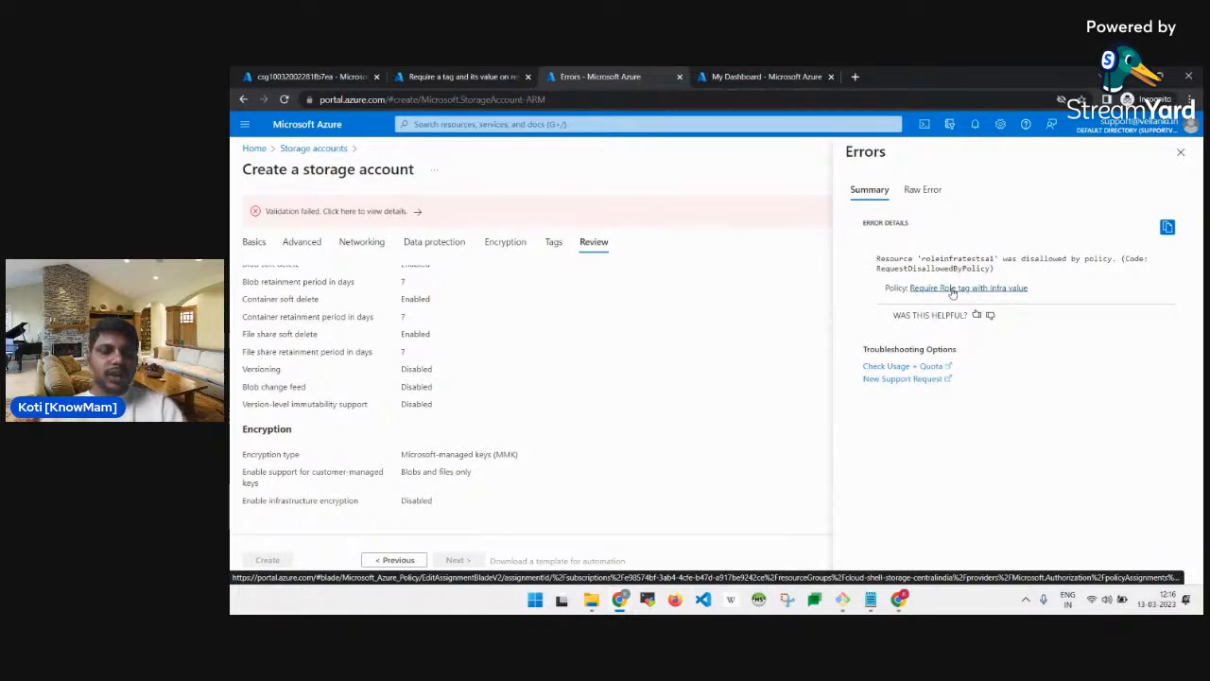
key(alt+Tab)
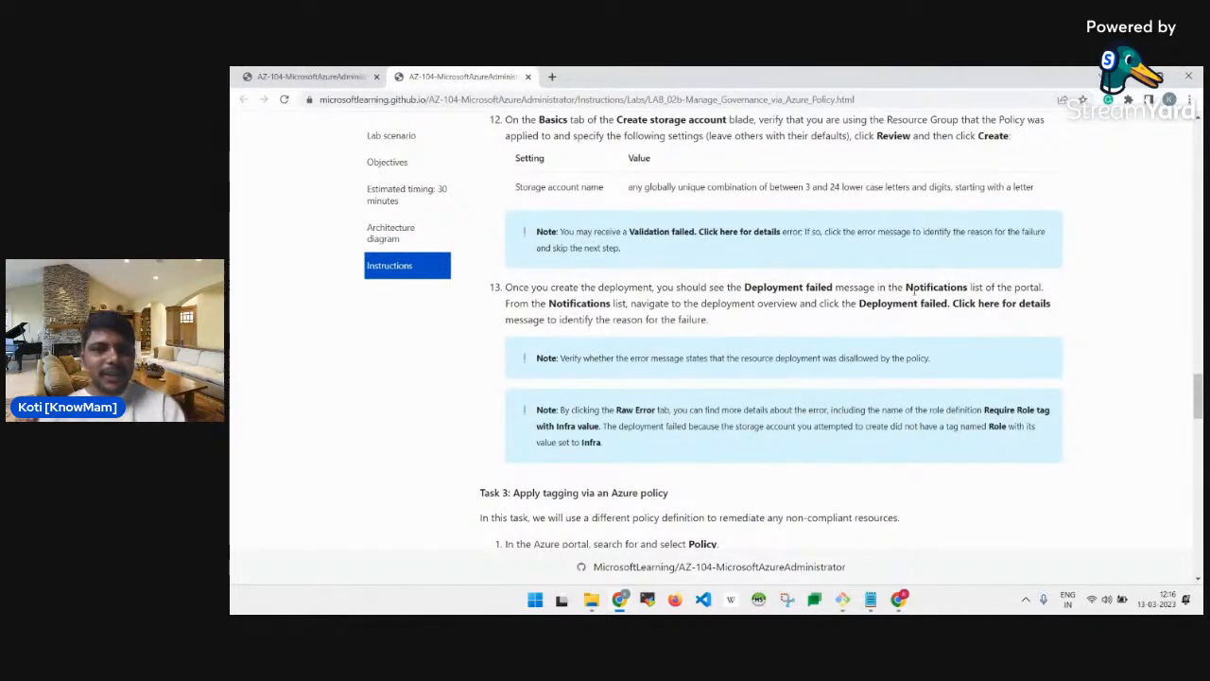
scroll(914, 289, up, 3)
scroll(916, 298, down, 4)
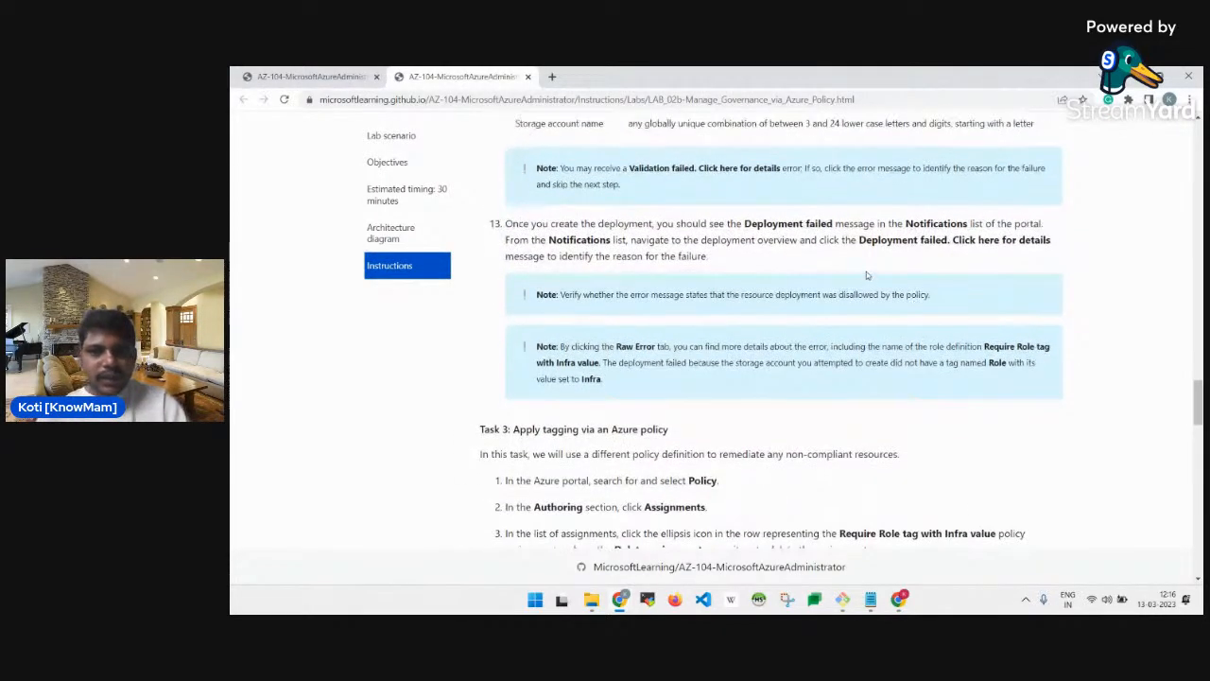
scroll(922, 270, down, 1)
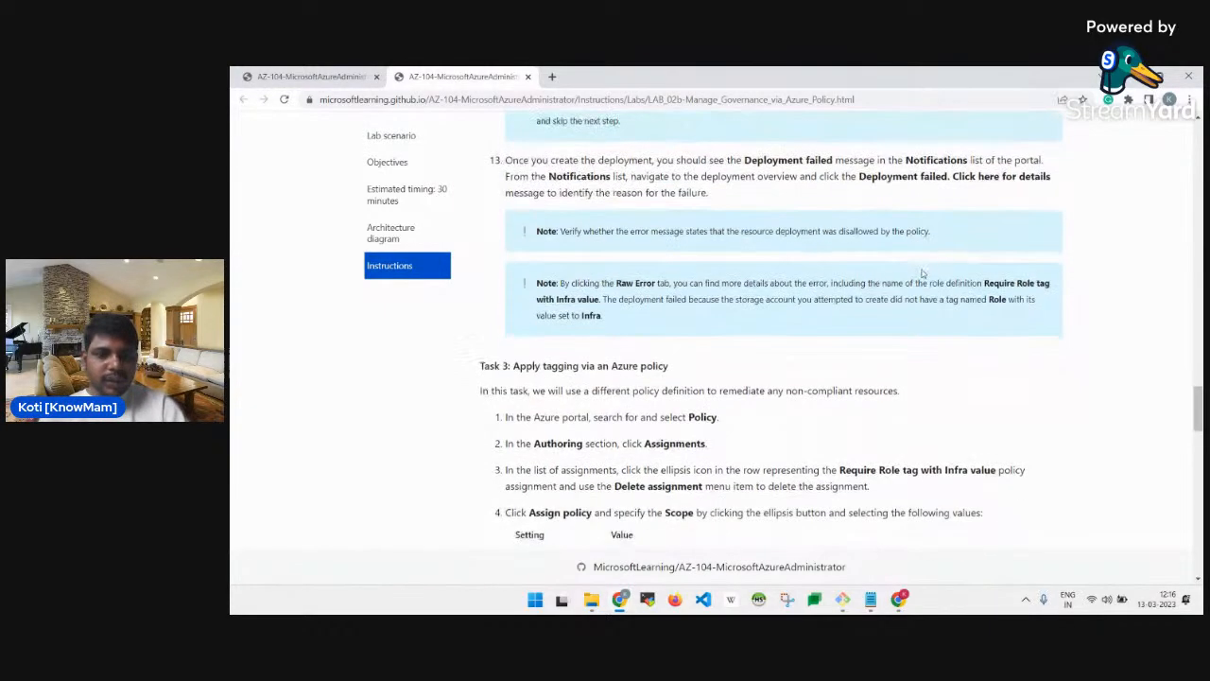
scroll(922, 275, down, 3)
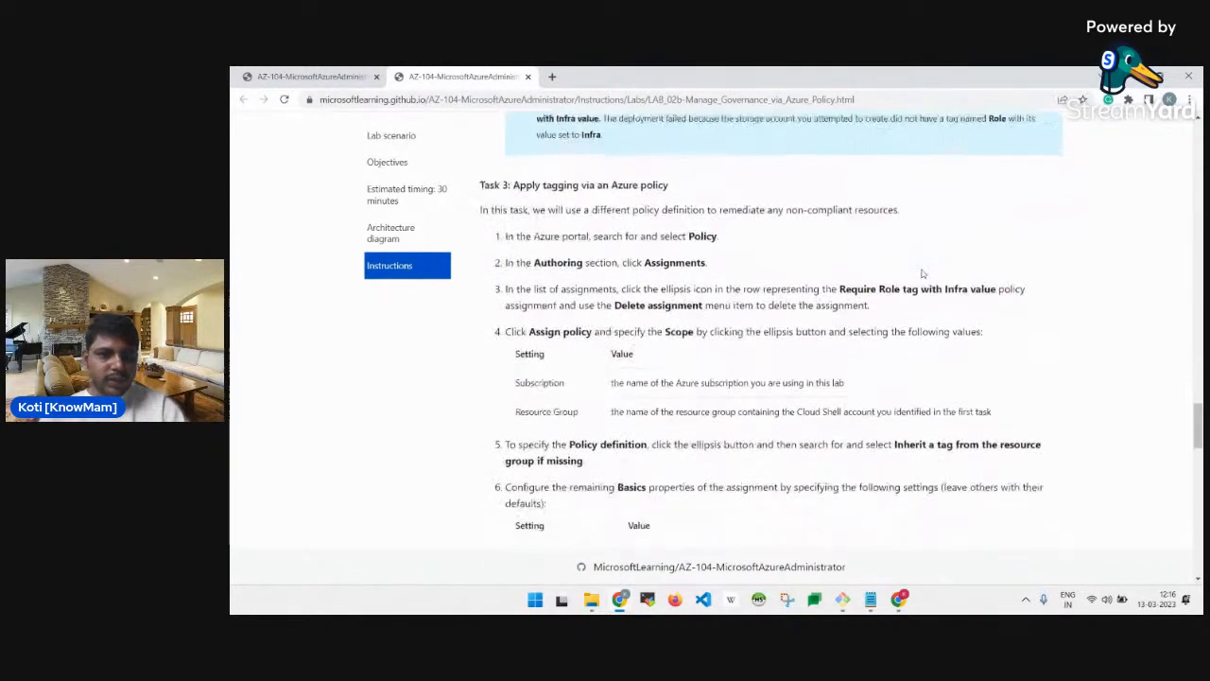
scroll(923, 274, up, 1)
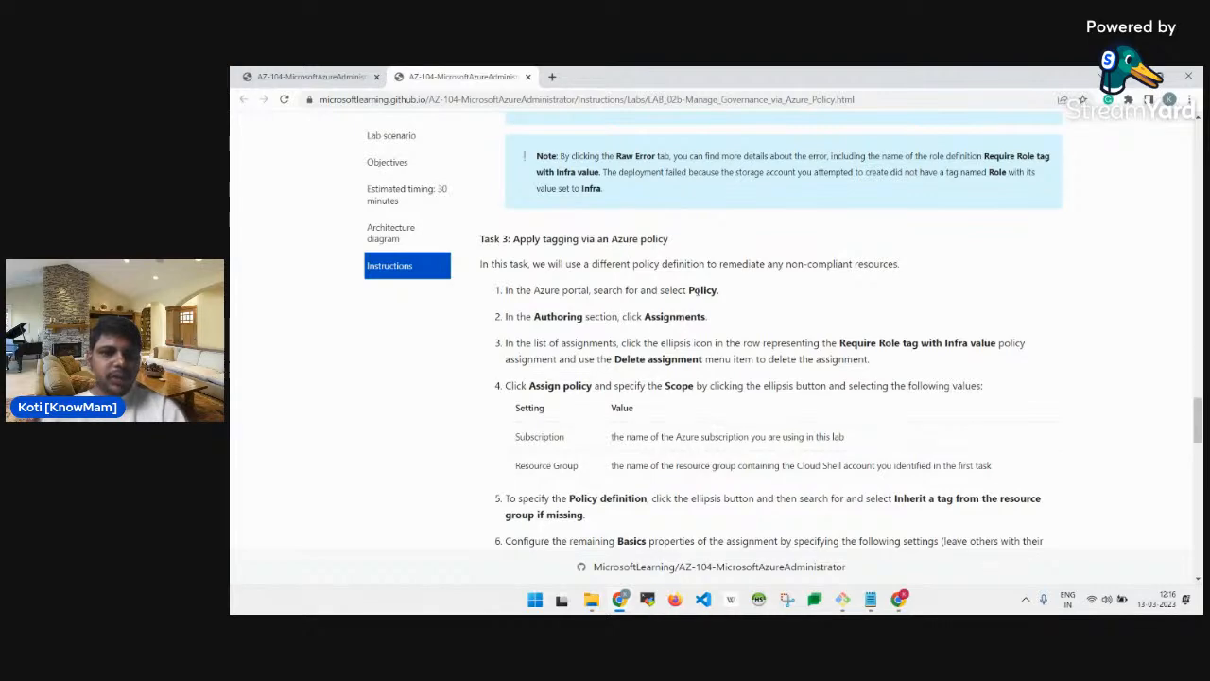
key(alt+Tab)
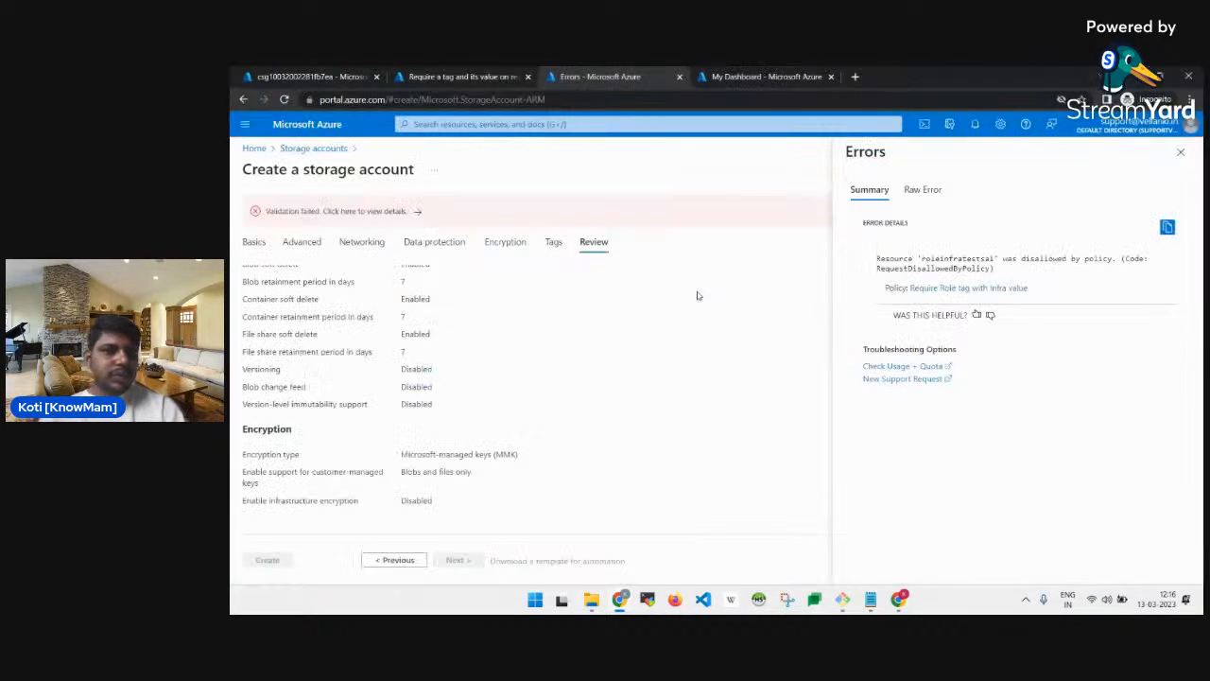
click(458, 76)
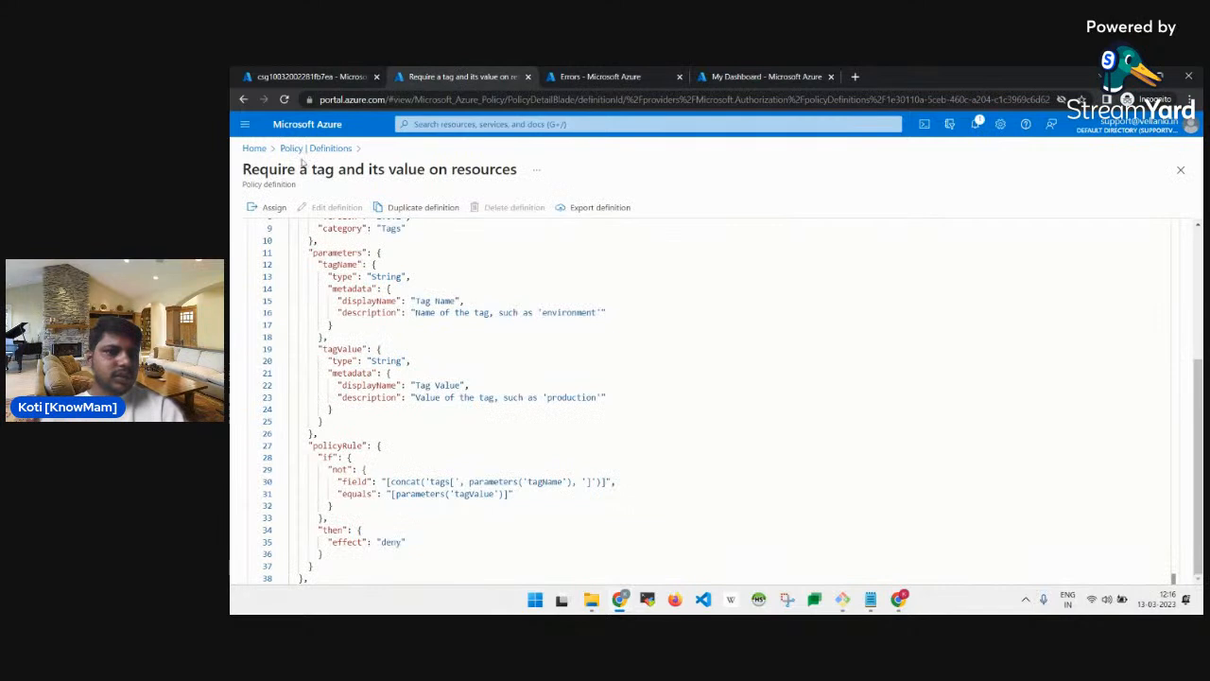
click(303, 150)
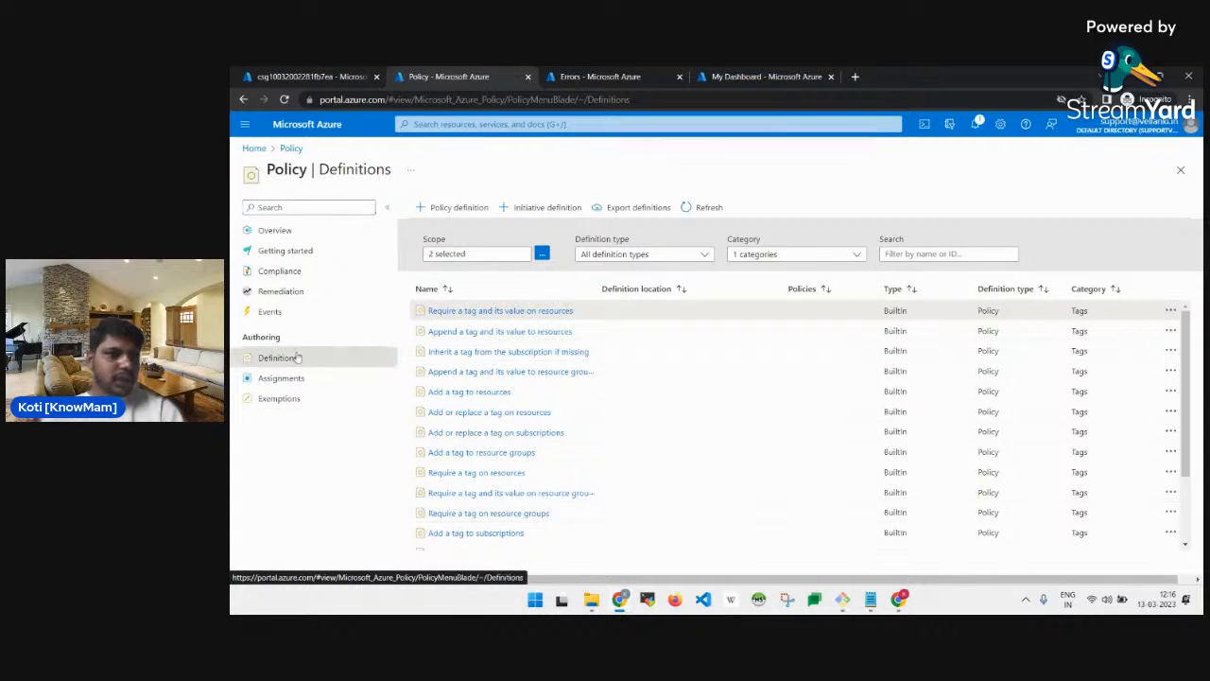
Open Policy Assignments and refresh it to find the Require Role tag assignment.
key(alt+Tab)
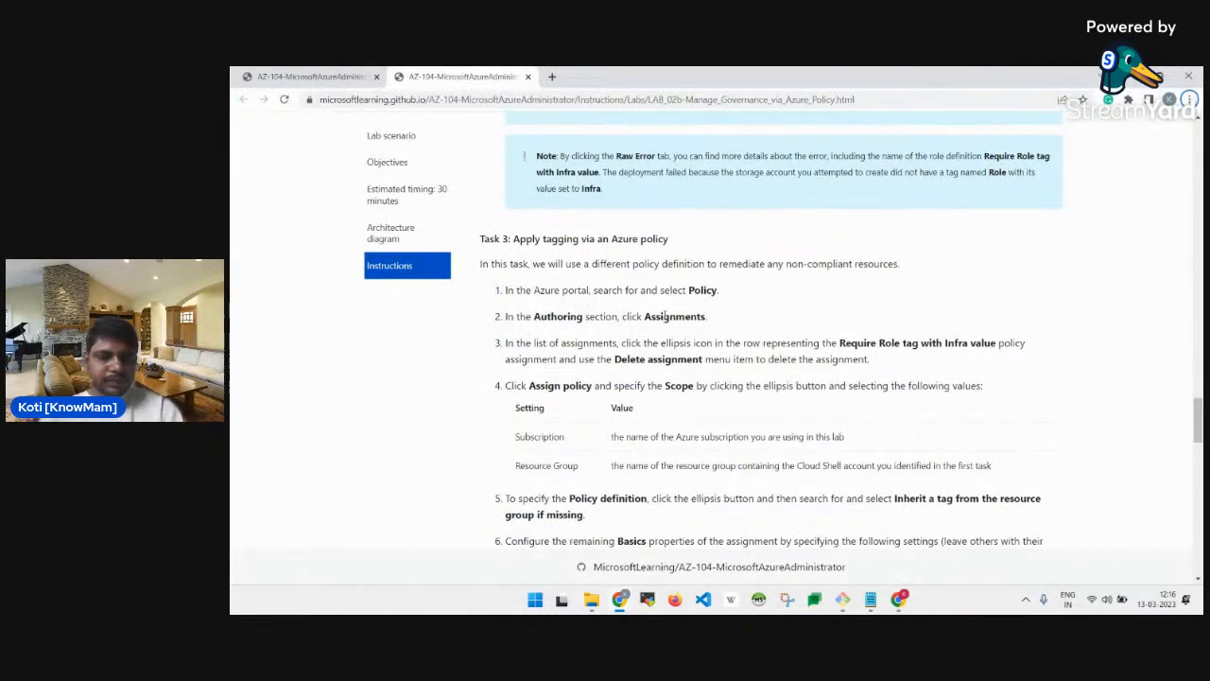
key(alt+Tab)
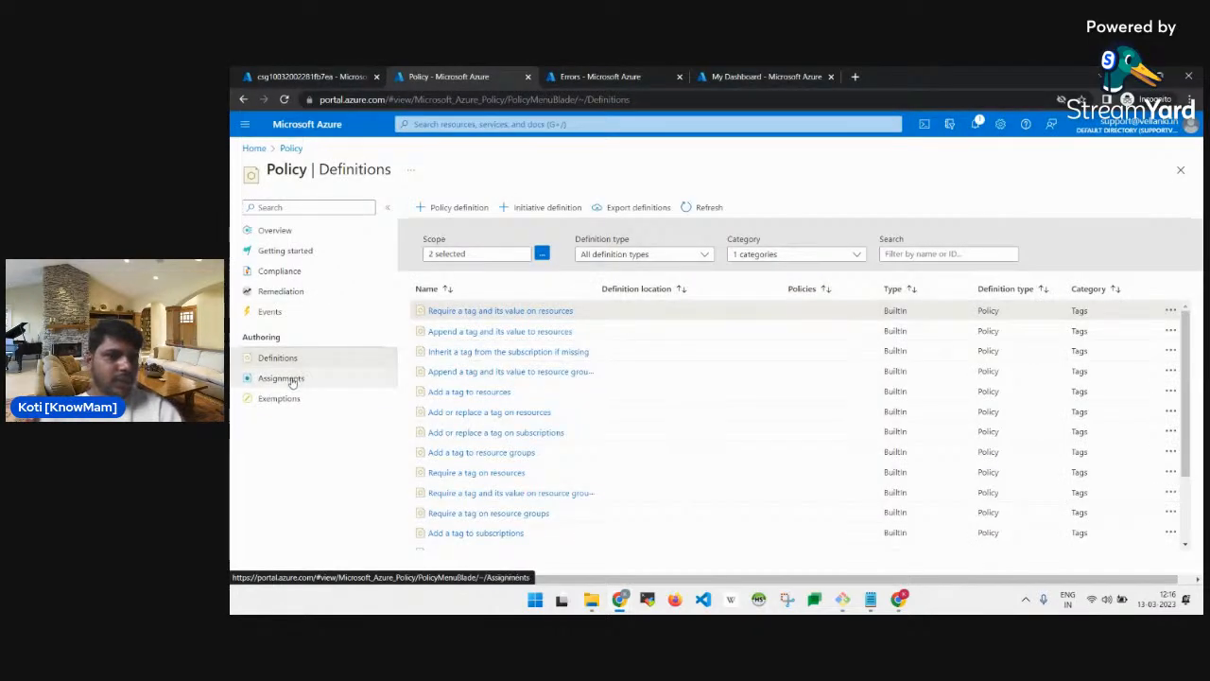
click(292, 380)
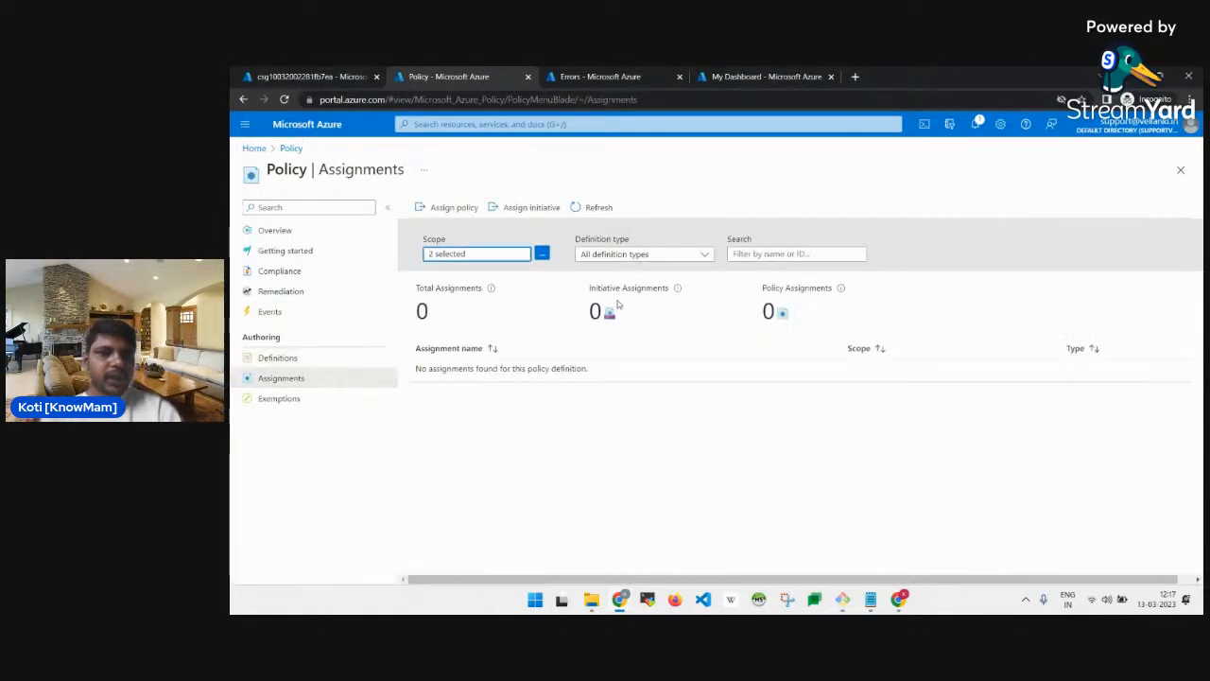
key(alt+Tab)
scroll(749, 336, down, 3)
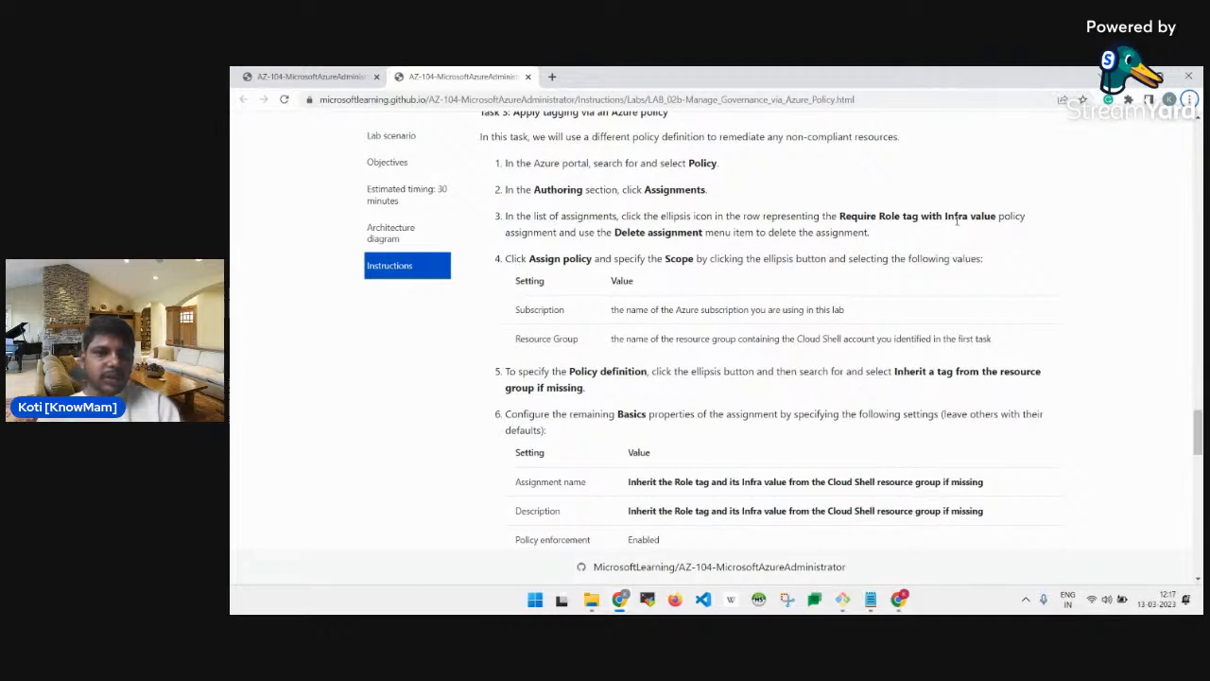
key(alt+Tab)
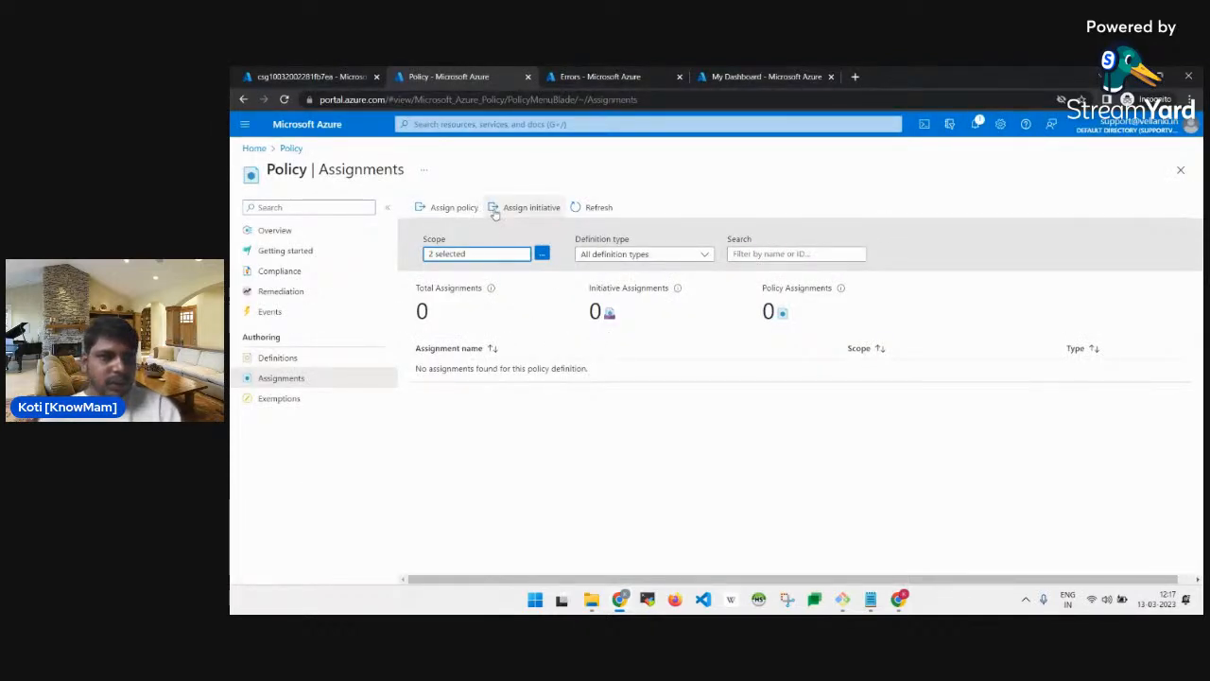
click(573, 209)
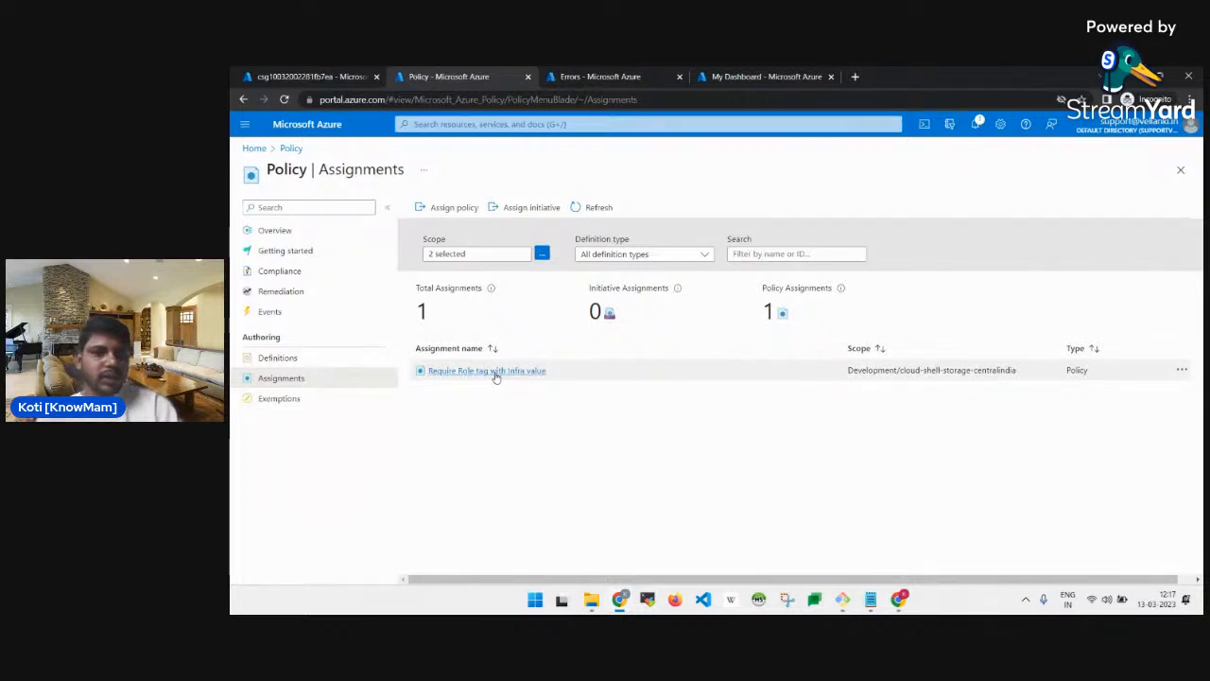
key(alt+Tab)
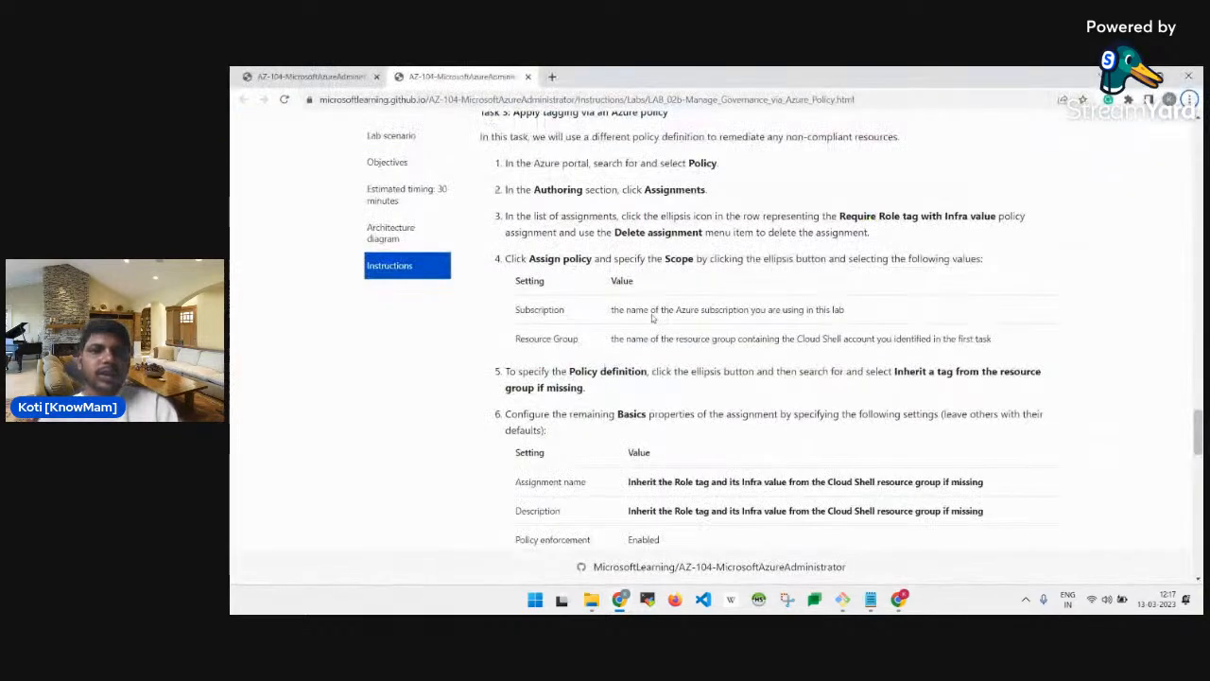
double_click(677, 217)
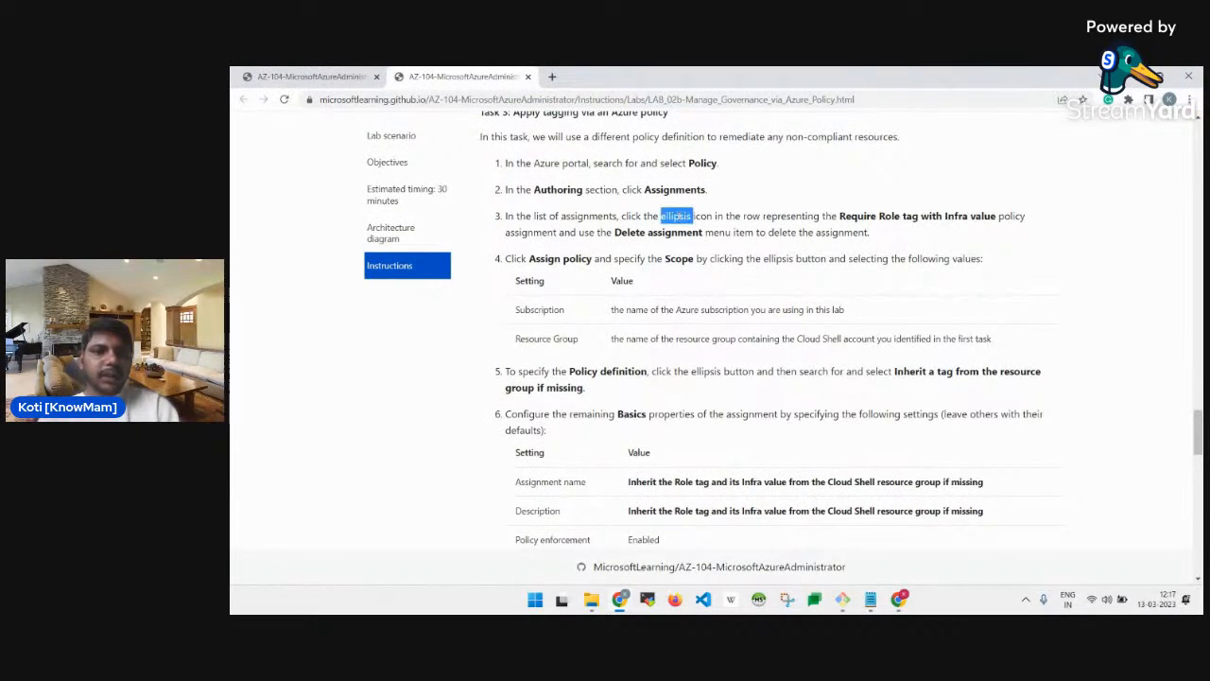
key(alt+Tab)
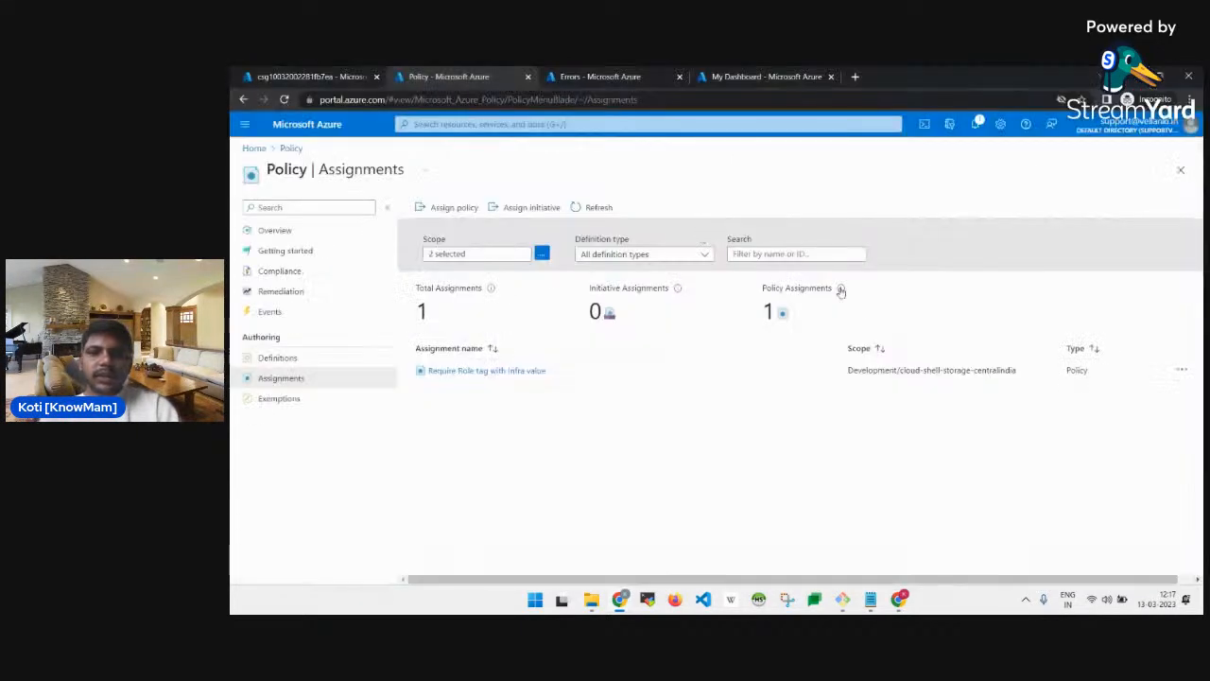
click(1180, 371)
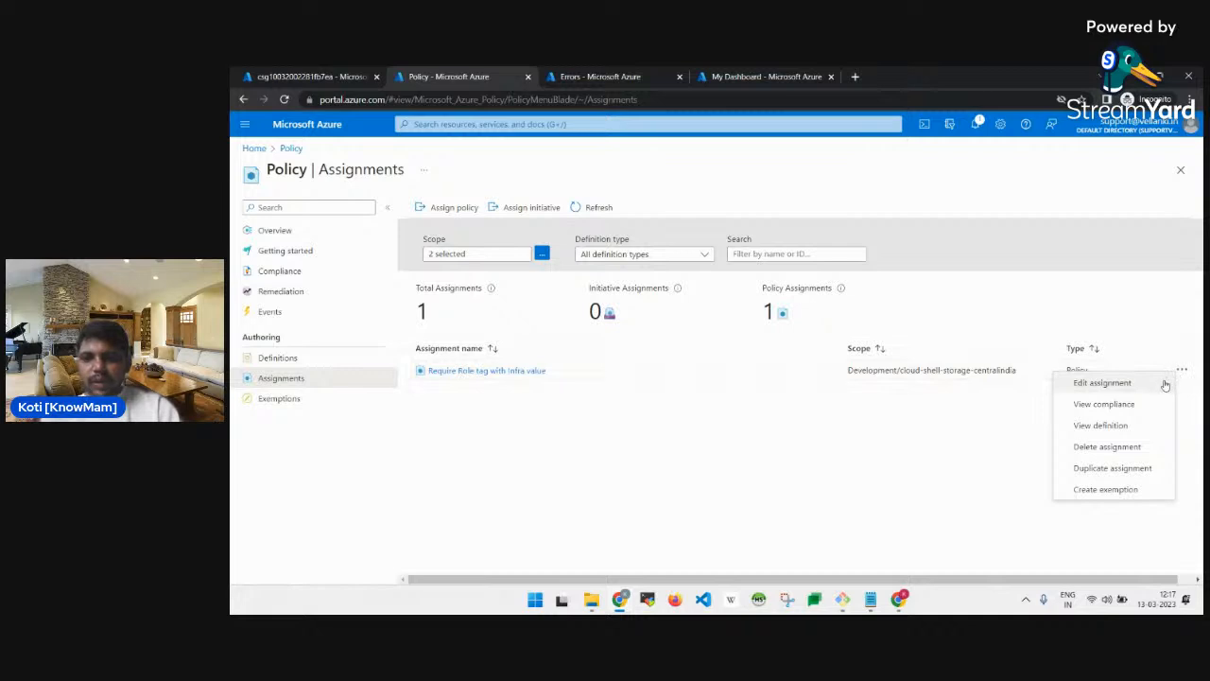
click(1111, 447)
key(alt+Tab)
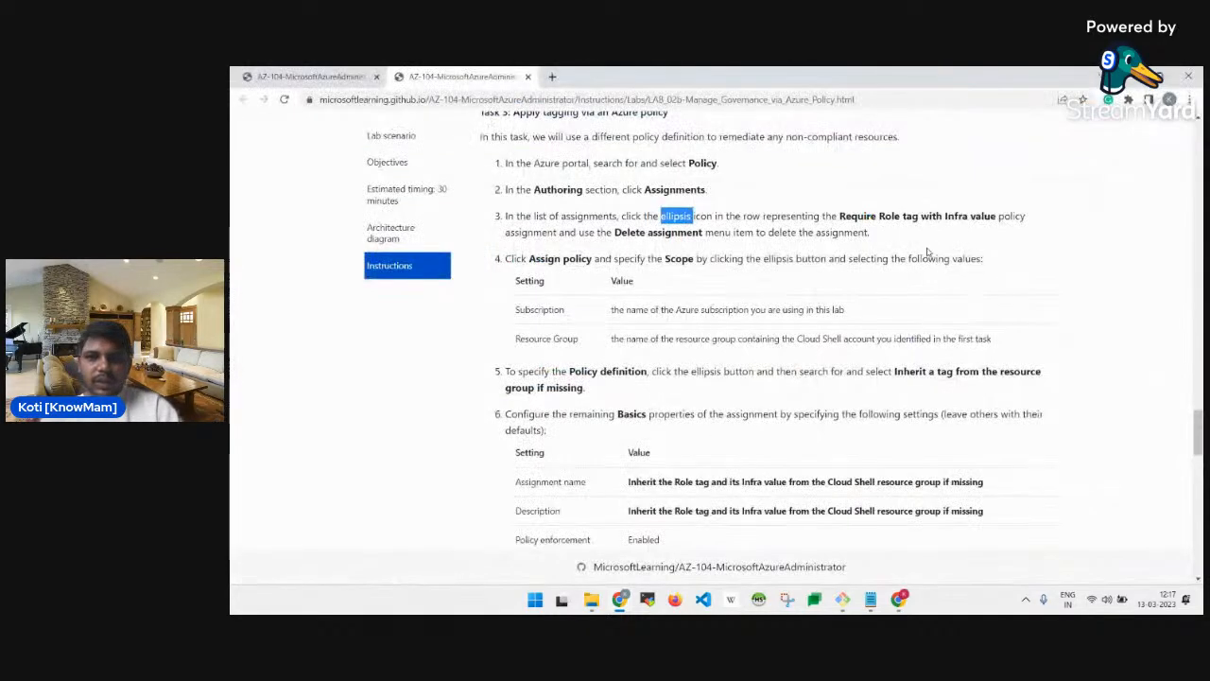
key(alt+Tab)
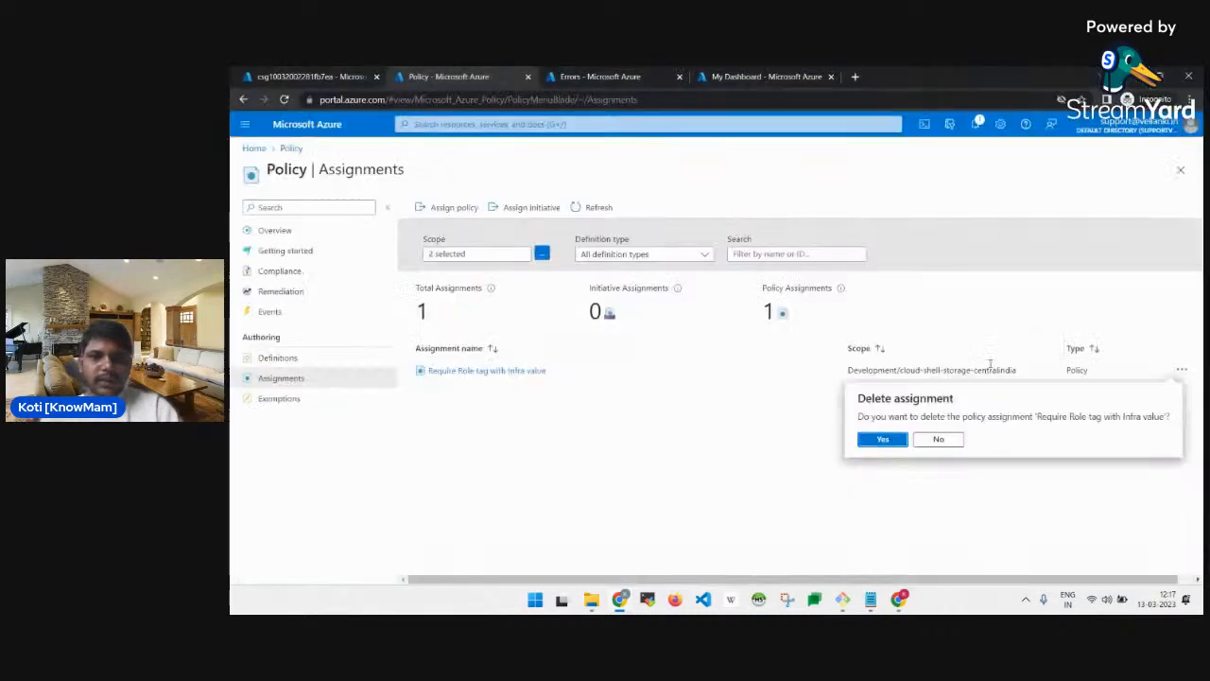
click(883, 439)
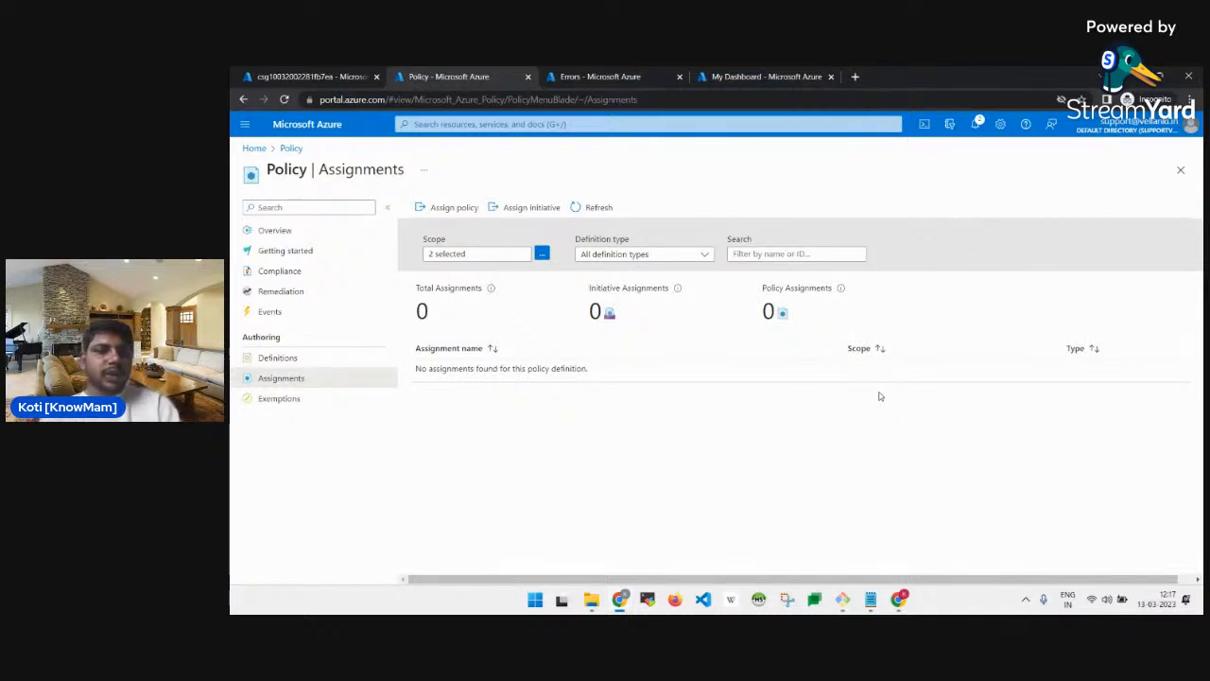
key(alt+Tab)
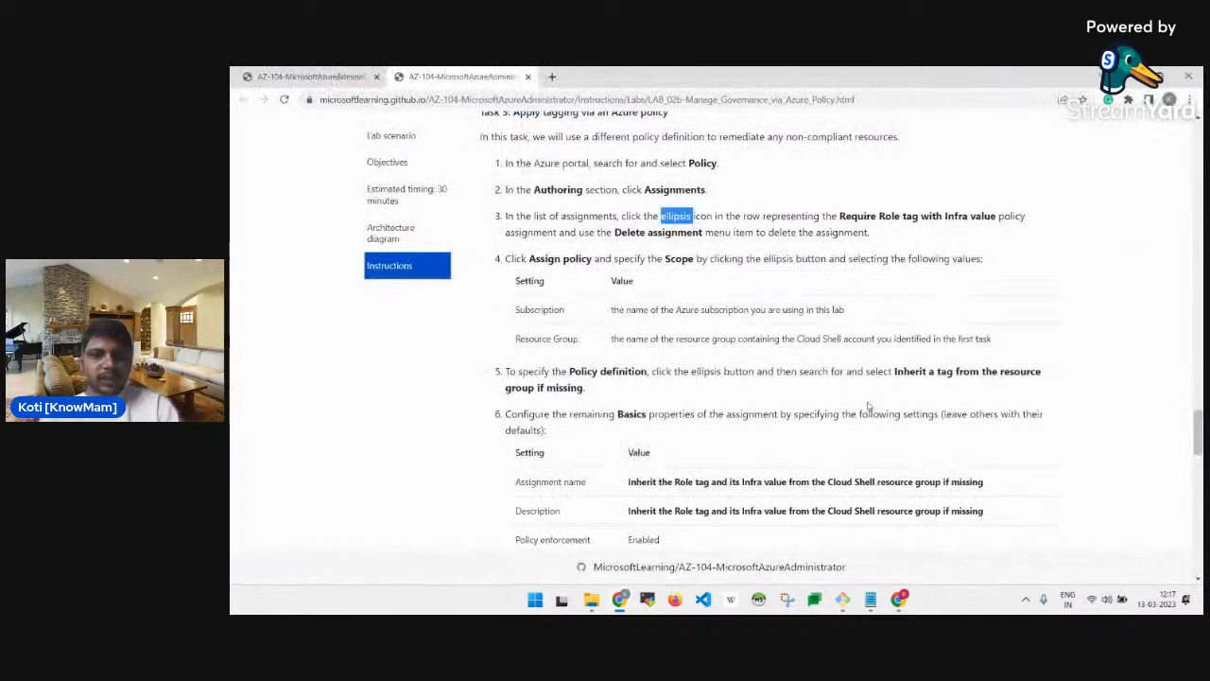
double_click(572, 258)
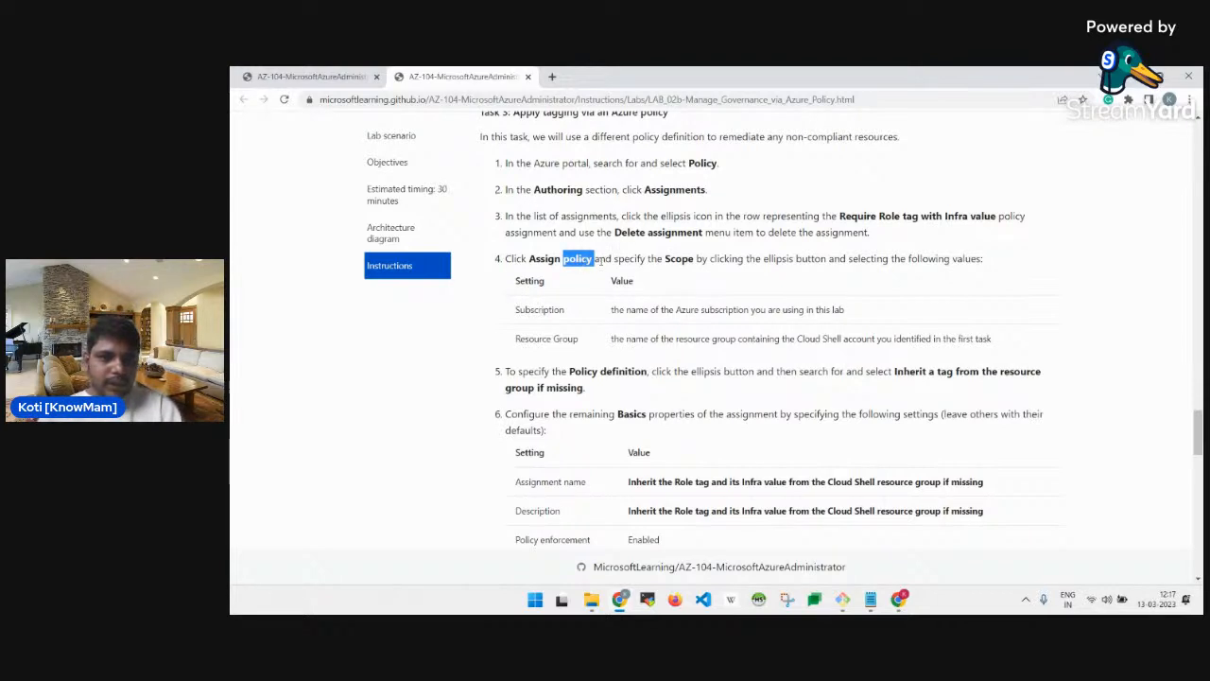
double_click(668, 258)
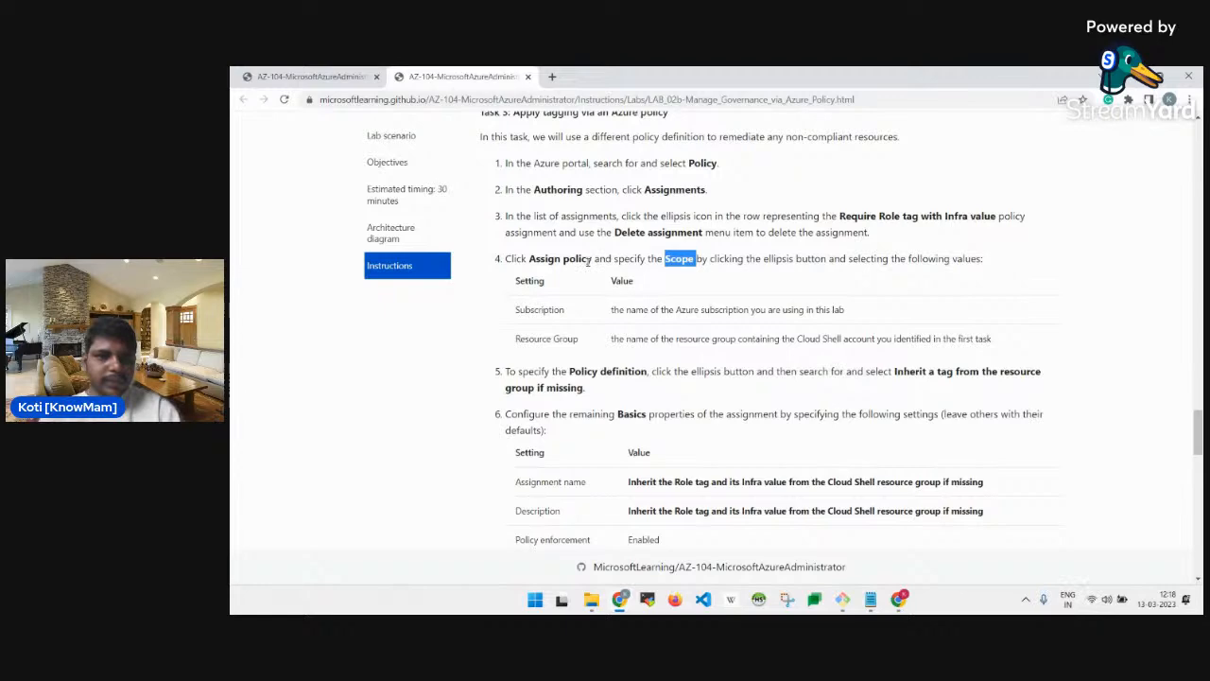
Start a new Assign policy form with scope Development / cloud-shell-storage-centralindia.
key(alt+Tab)
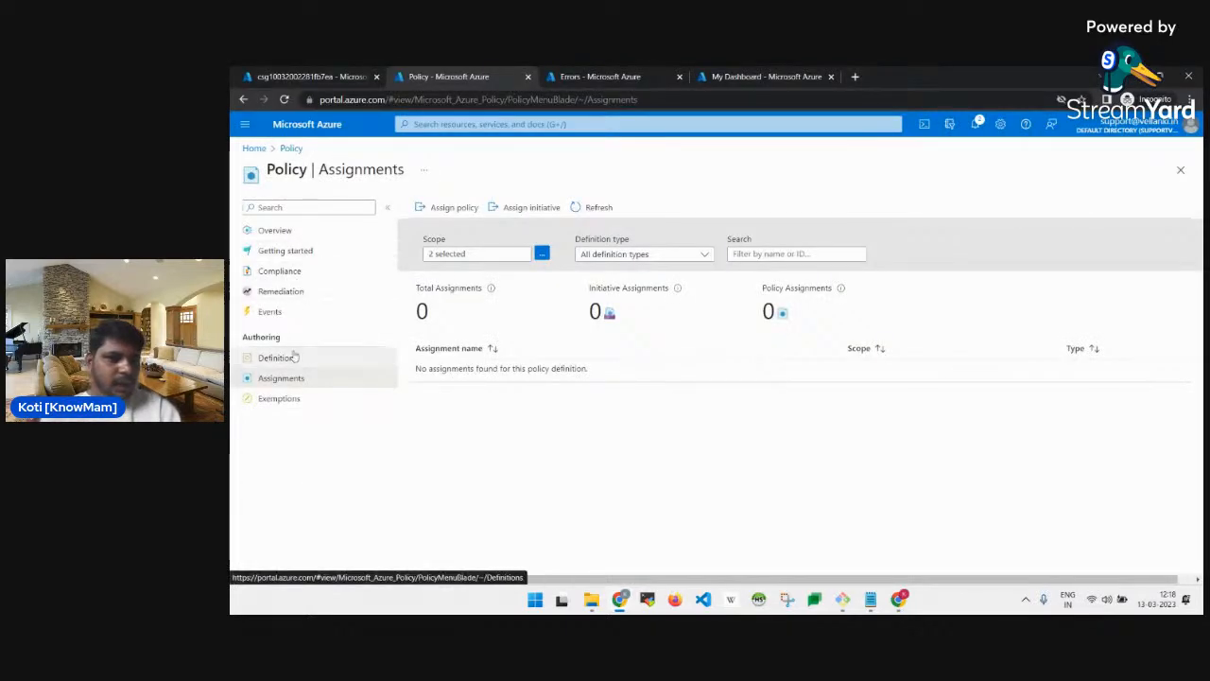
click(445, 207)
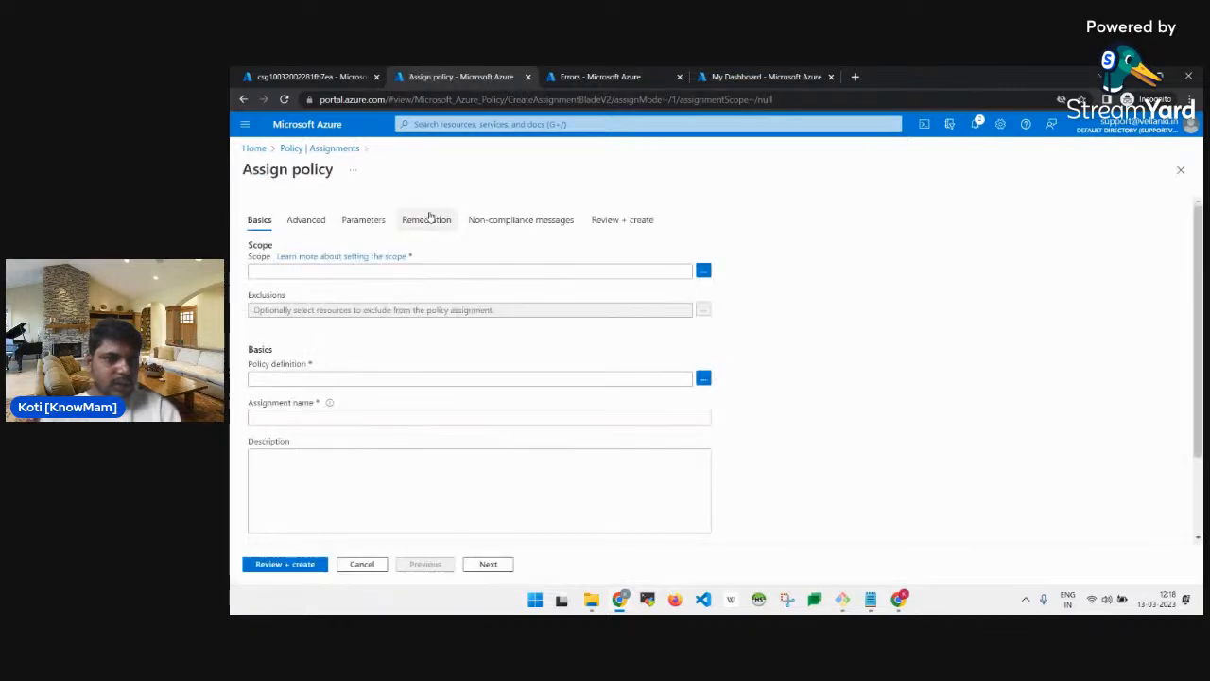
key(alt+Tab)
key(alt+Tab)
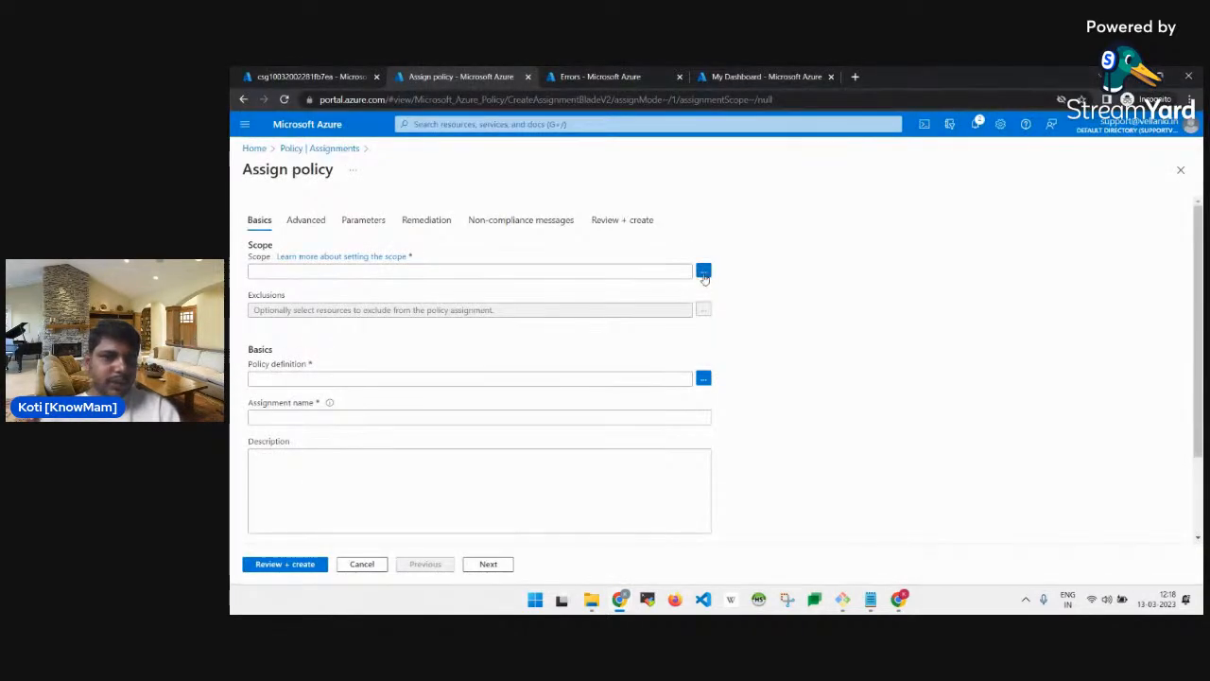
click(704, 272)
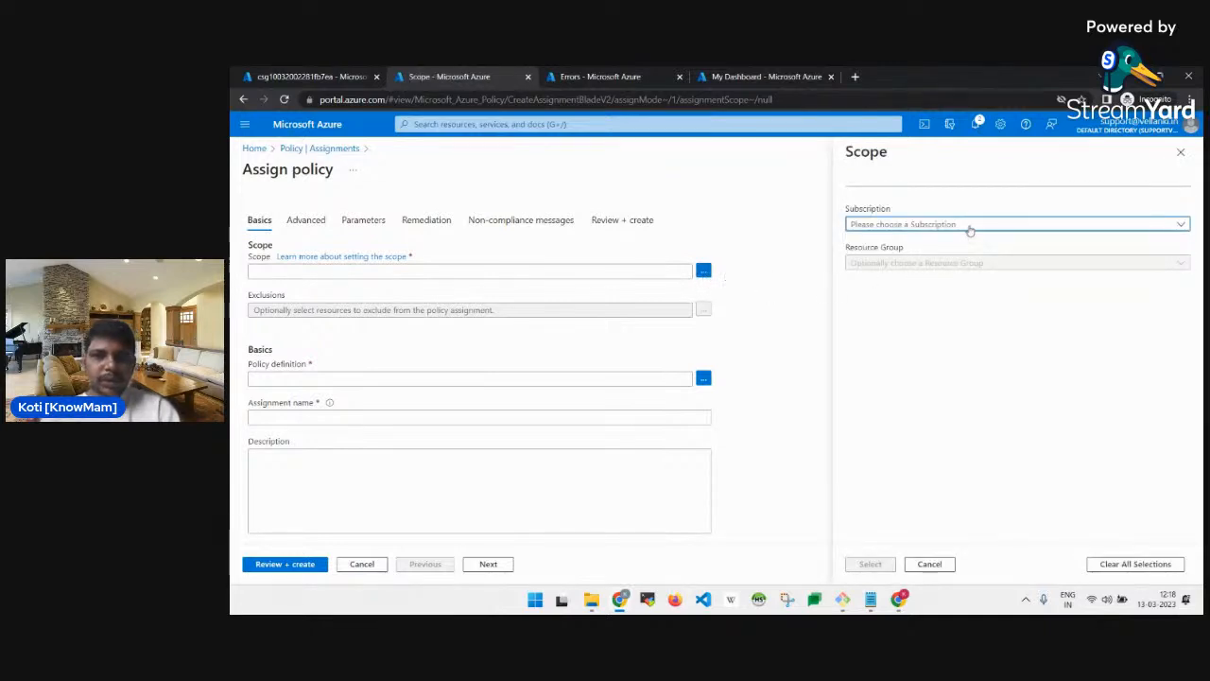
click(969, 227)
click(924, 265)
click(902, 265)
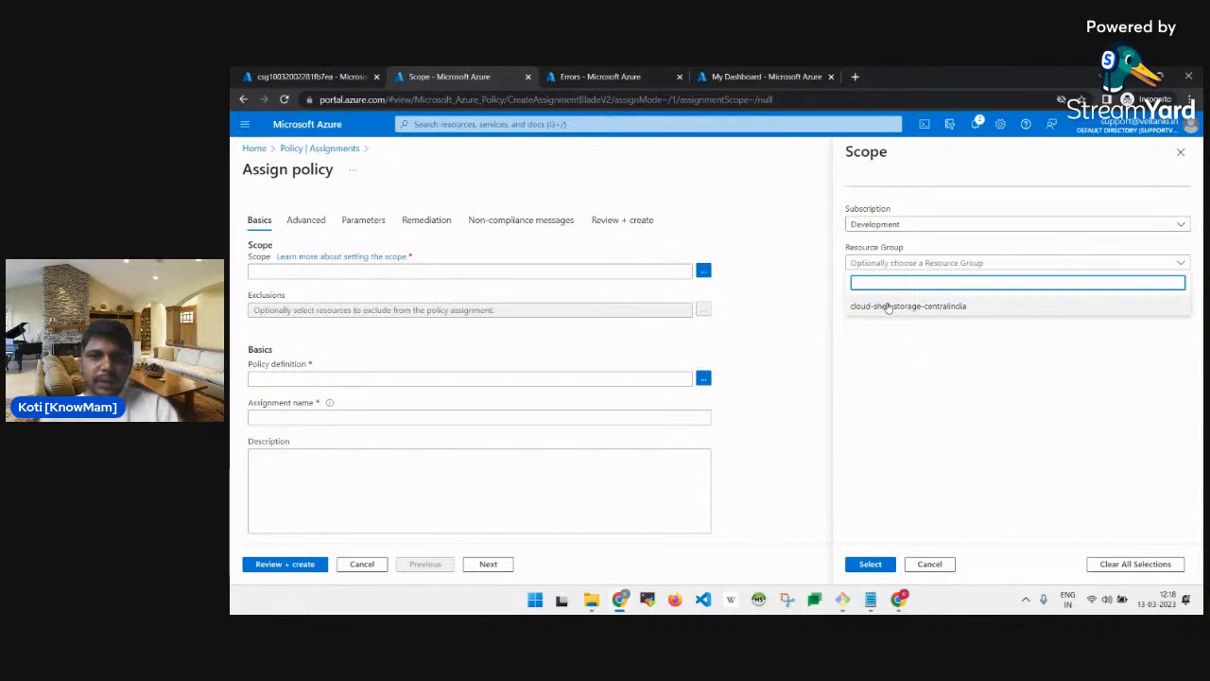
click(886, 306)
click(891, 563)
key(alt+Tab)
scroll(749, 275, down, 1)
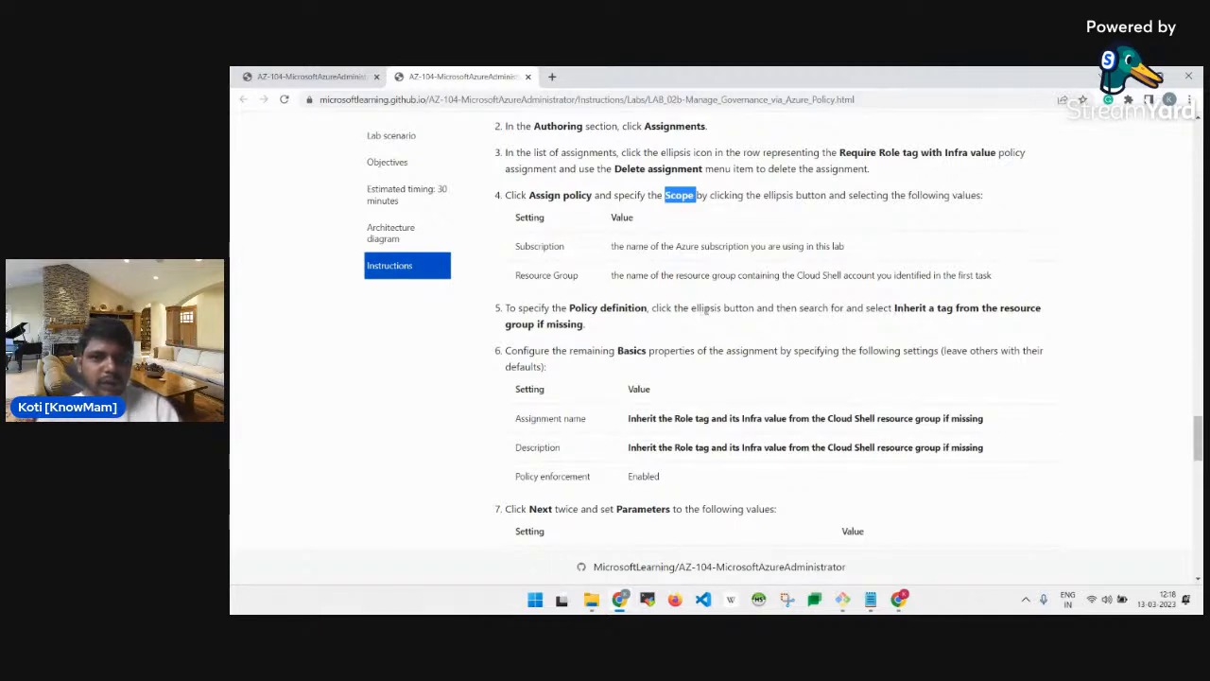
key(alt+Tab)
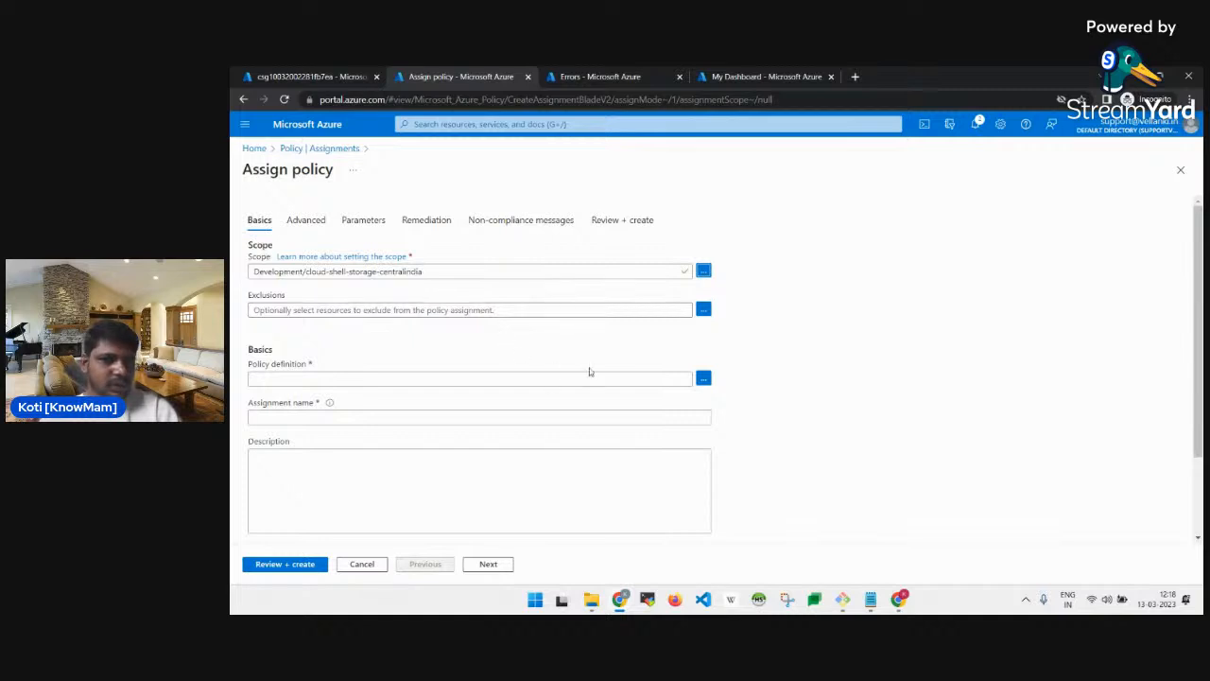
Search for and add the 'Inherit a tag from the resource group if missing' policy definition.
click(702, 379)
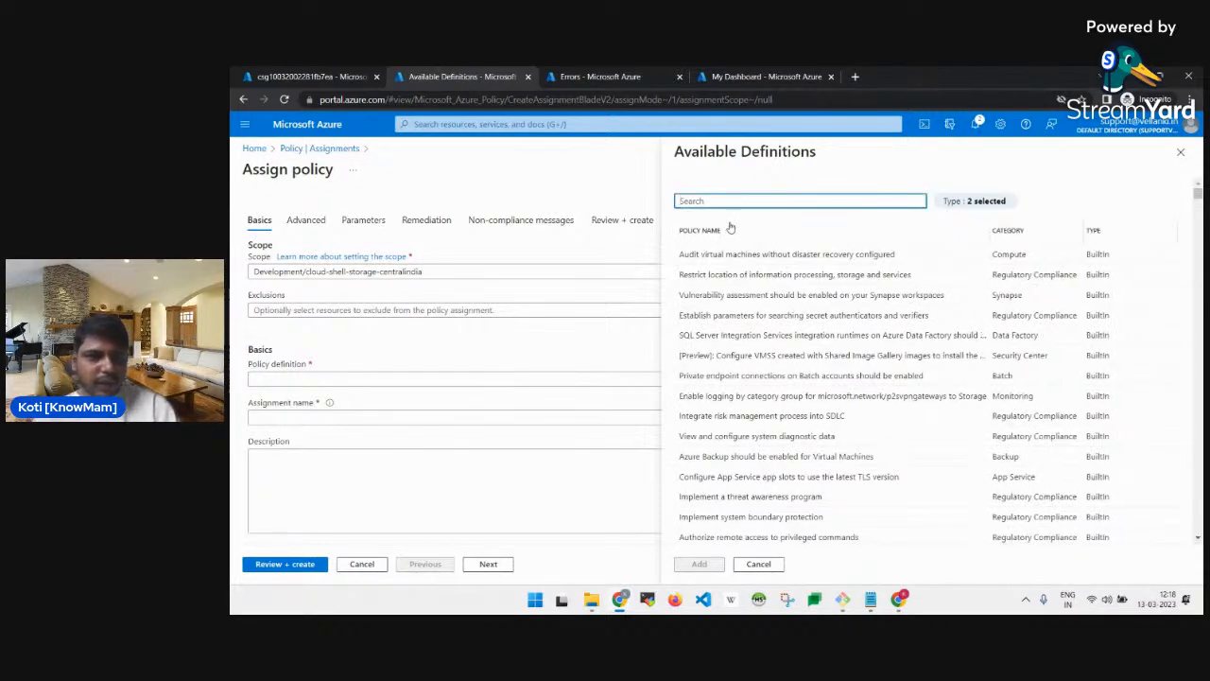
key(alt+Tab)
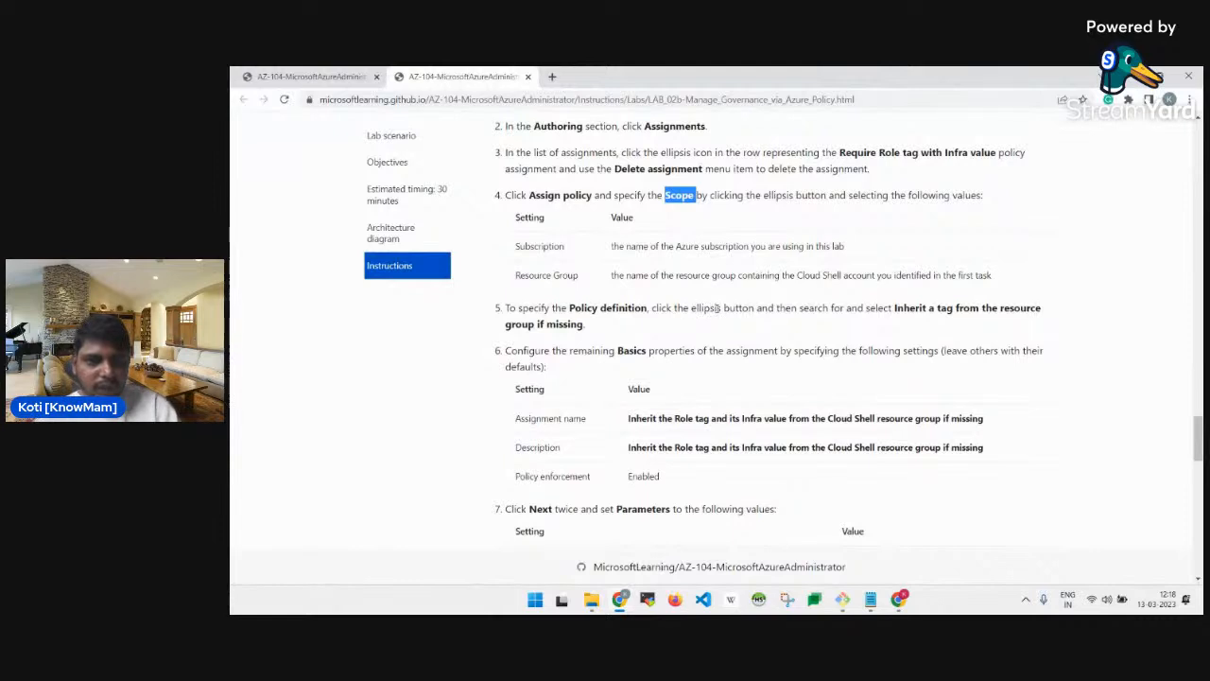
scroll(802, 322, down, 1)
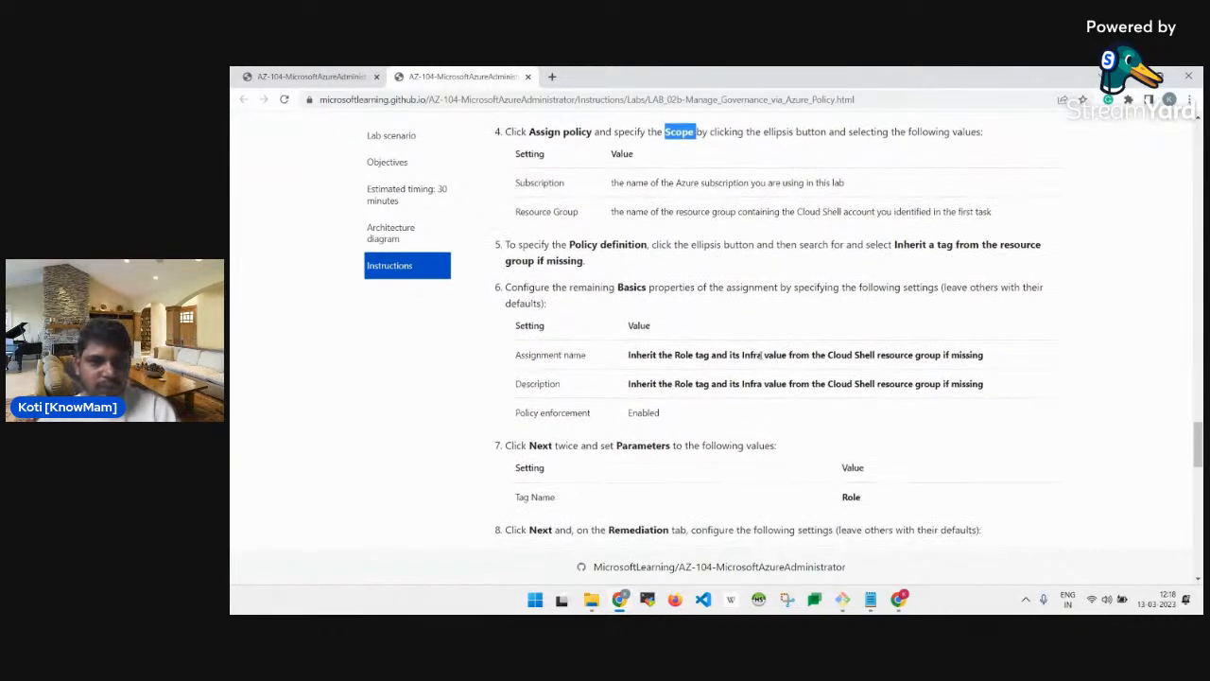
triple_click(762, 354)
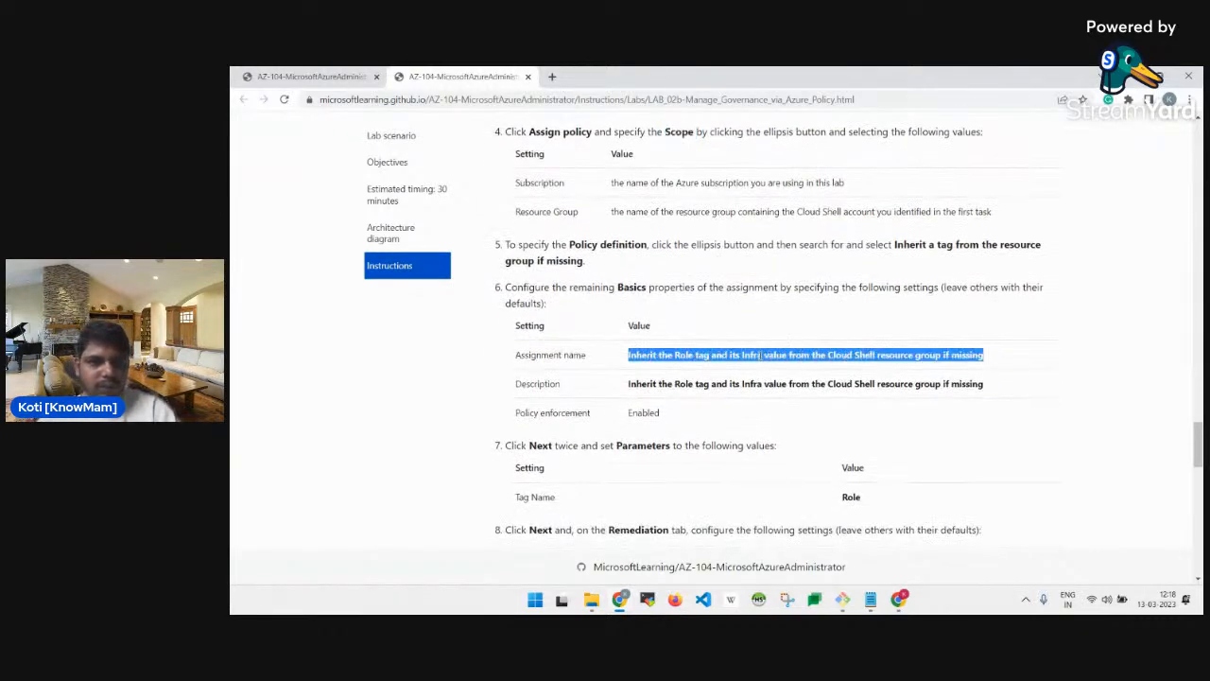
triple_click(958, 246)
click(897, 245)
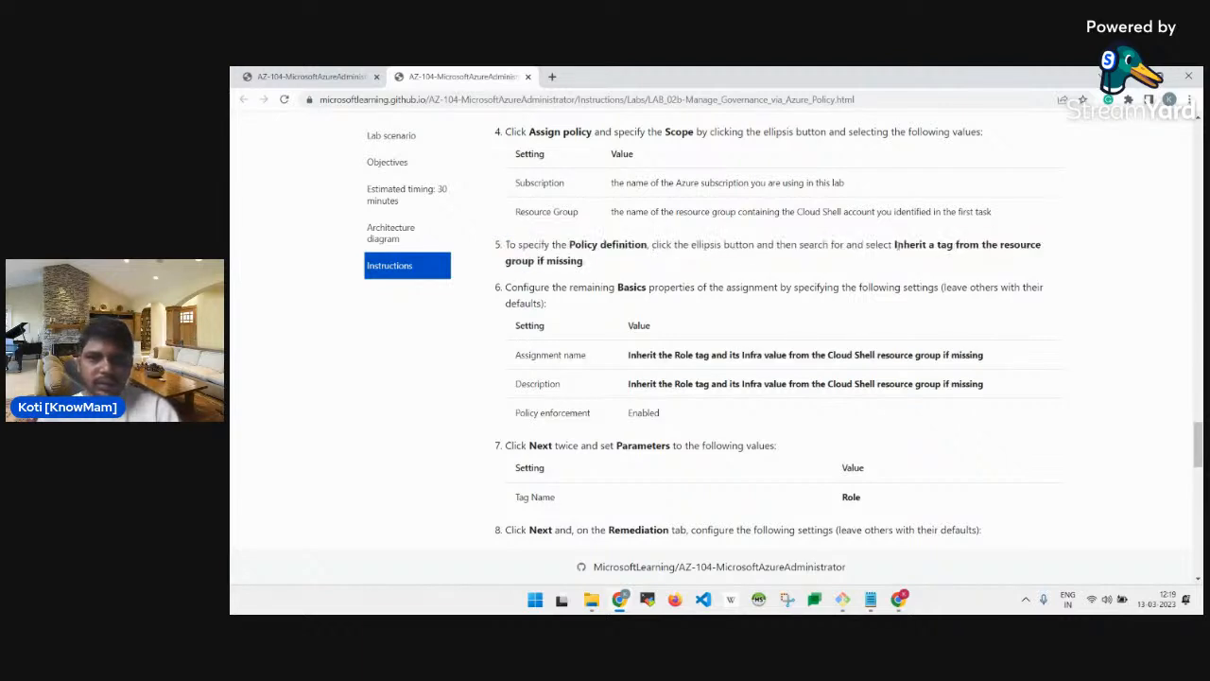
drag(895, 246, 585, 261)
key(ctrl+c)
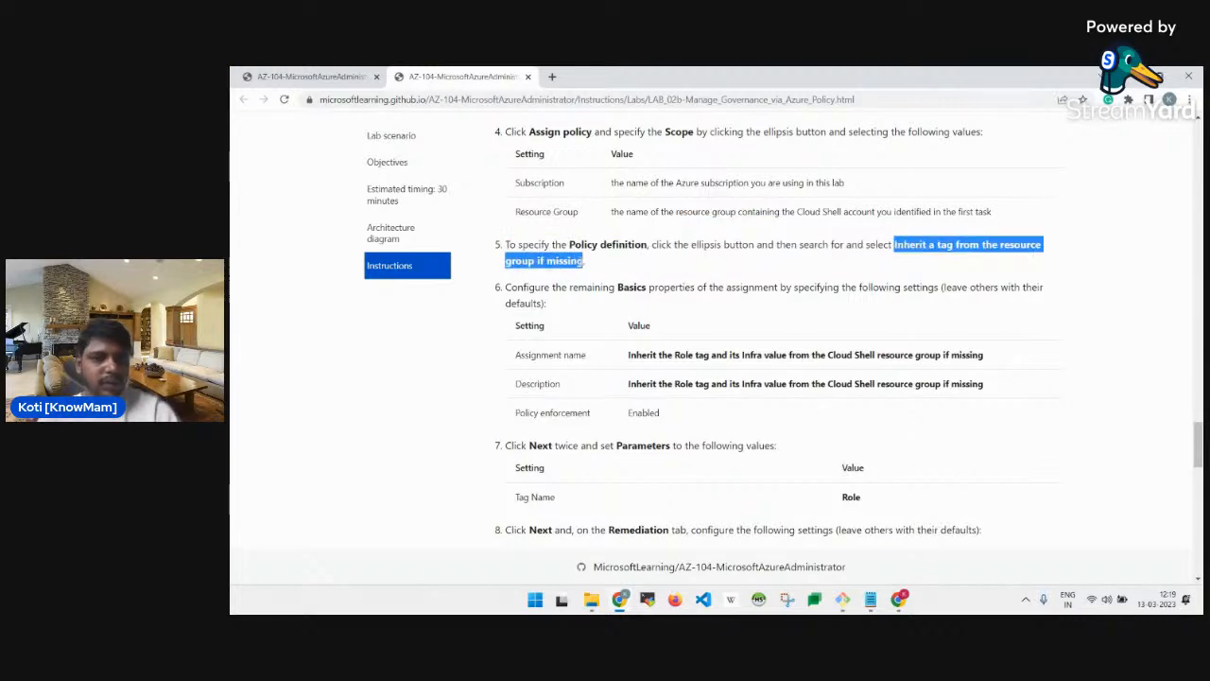
key(alt+Tab)
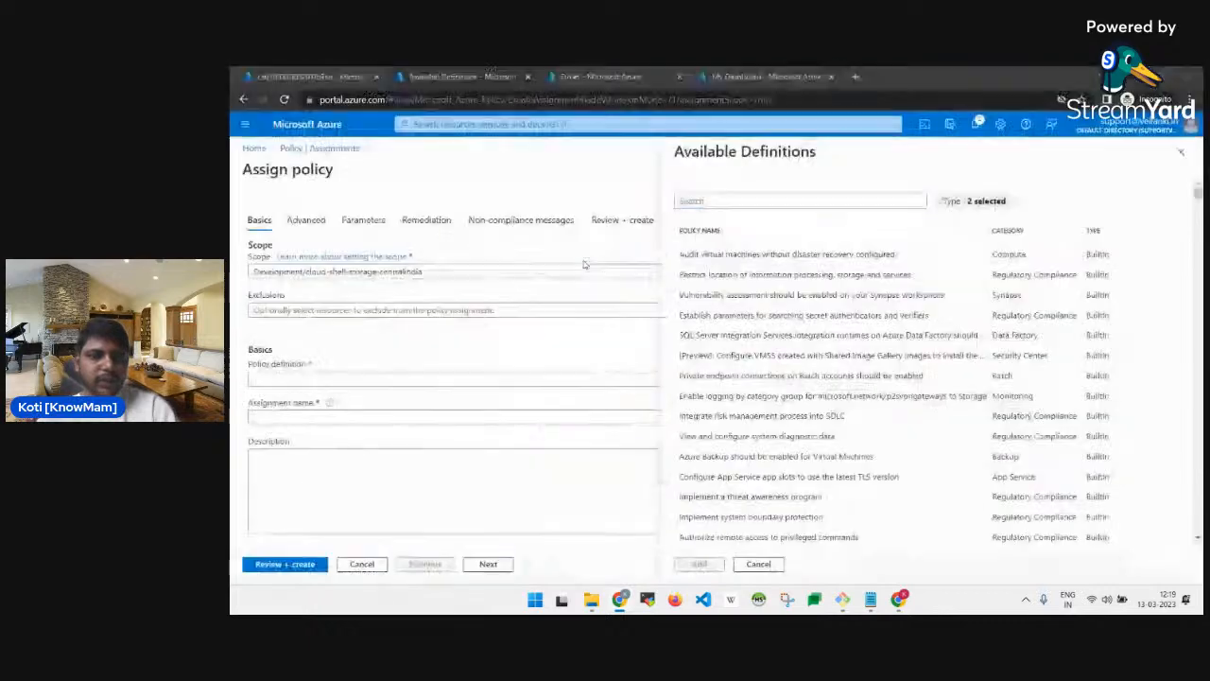
key(ctrl+v)
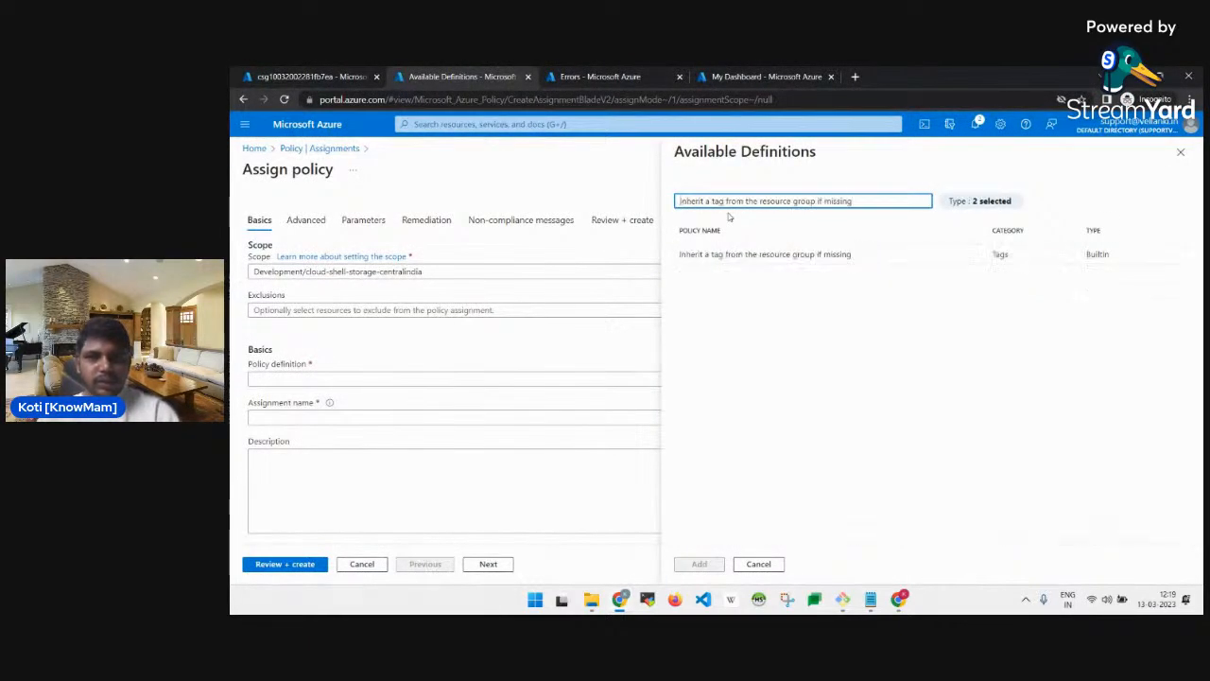
click(756, 255)
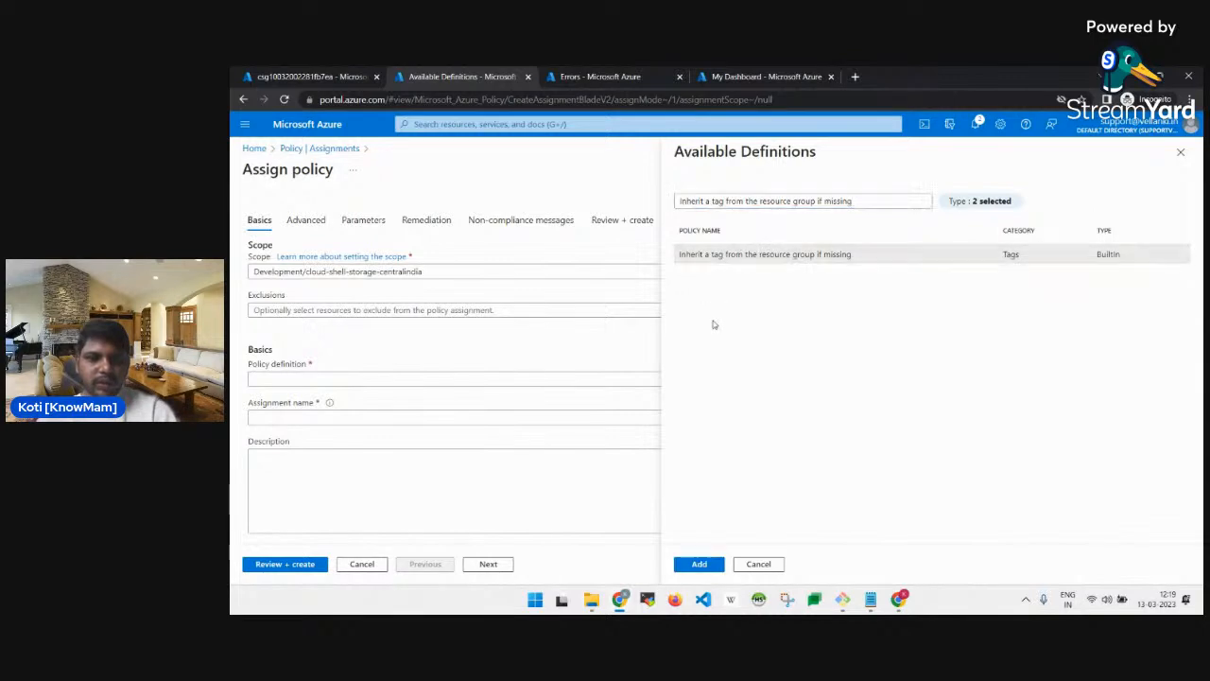
click(700, 563)
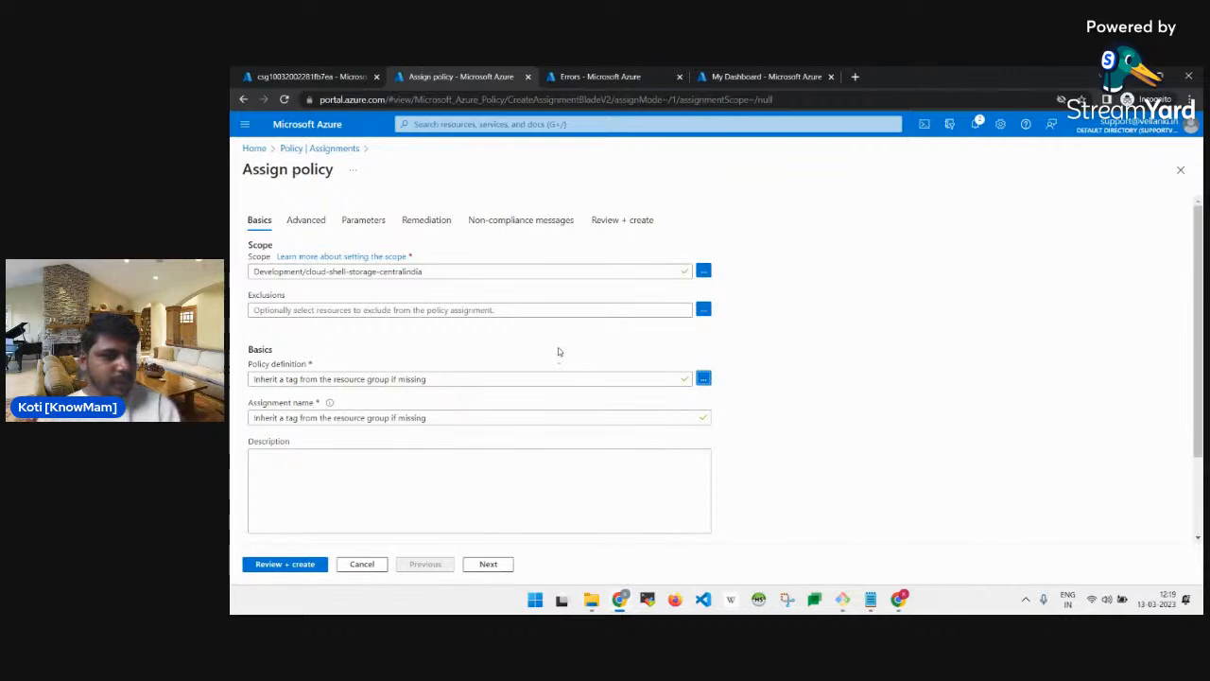
Copy the lab's Role-tag inheritance name and paste it into Assignment name.
key(alt+Tab)
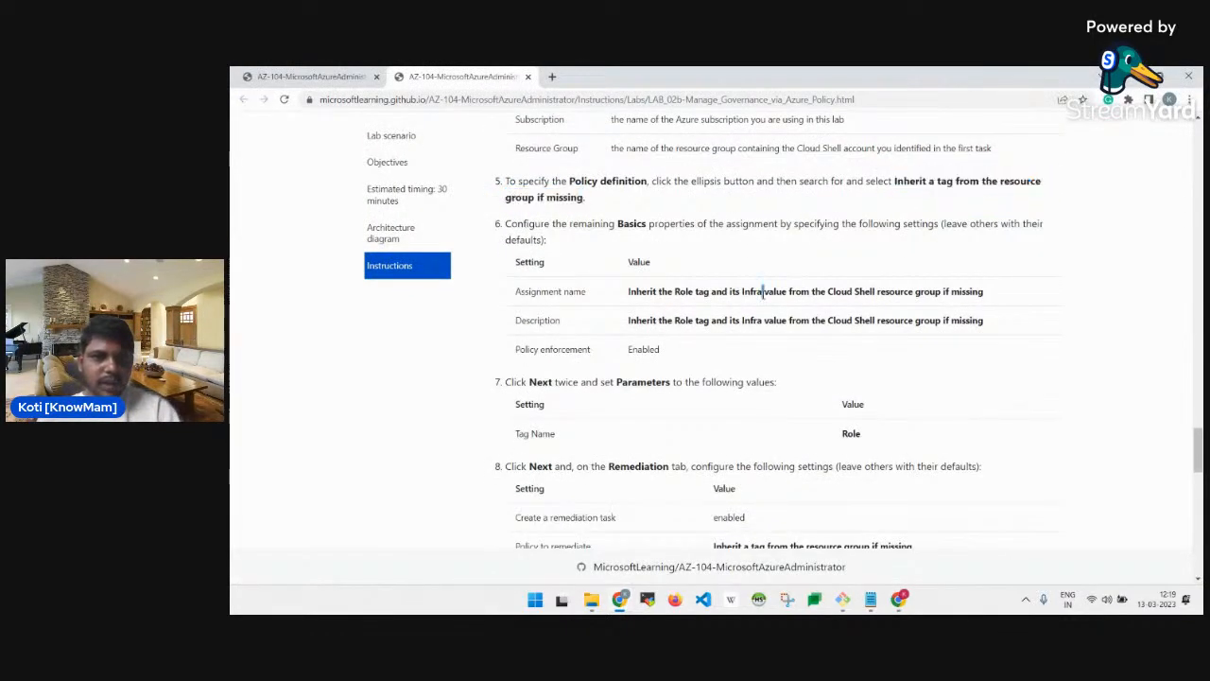
triple_click(764, 291)
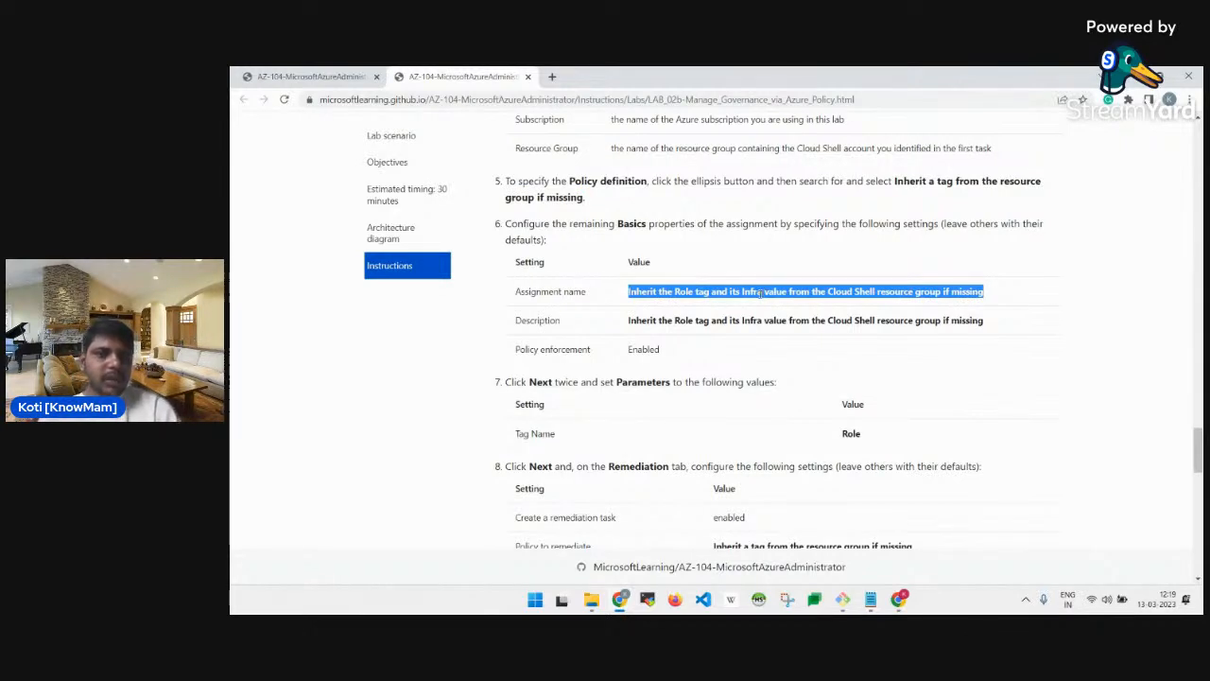
key(alt+Tab)
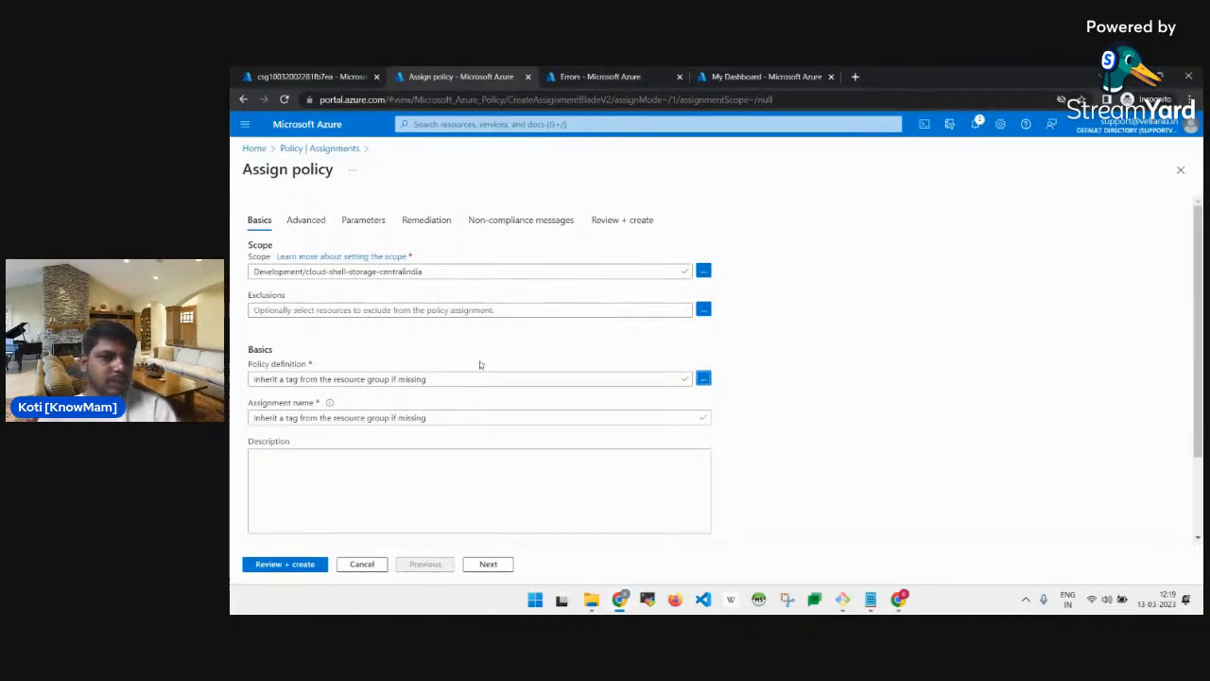
scroll(481, 381, down, 2)
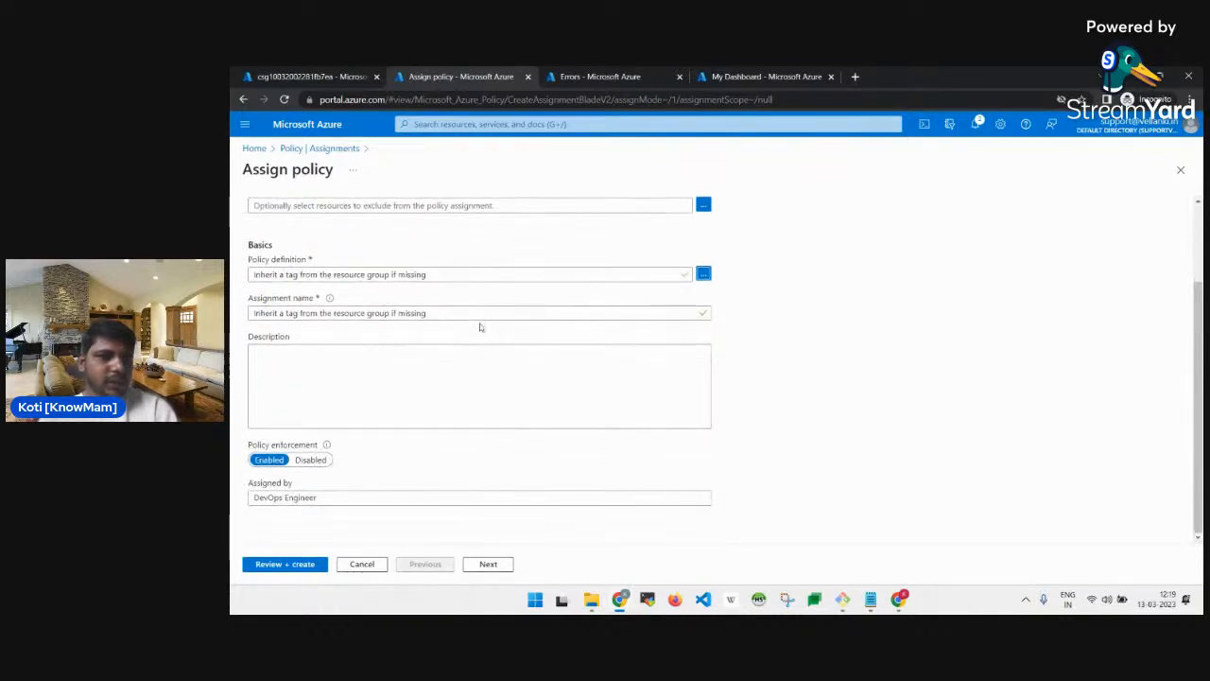
triple_click(493, 275)
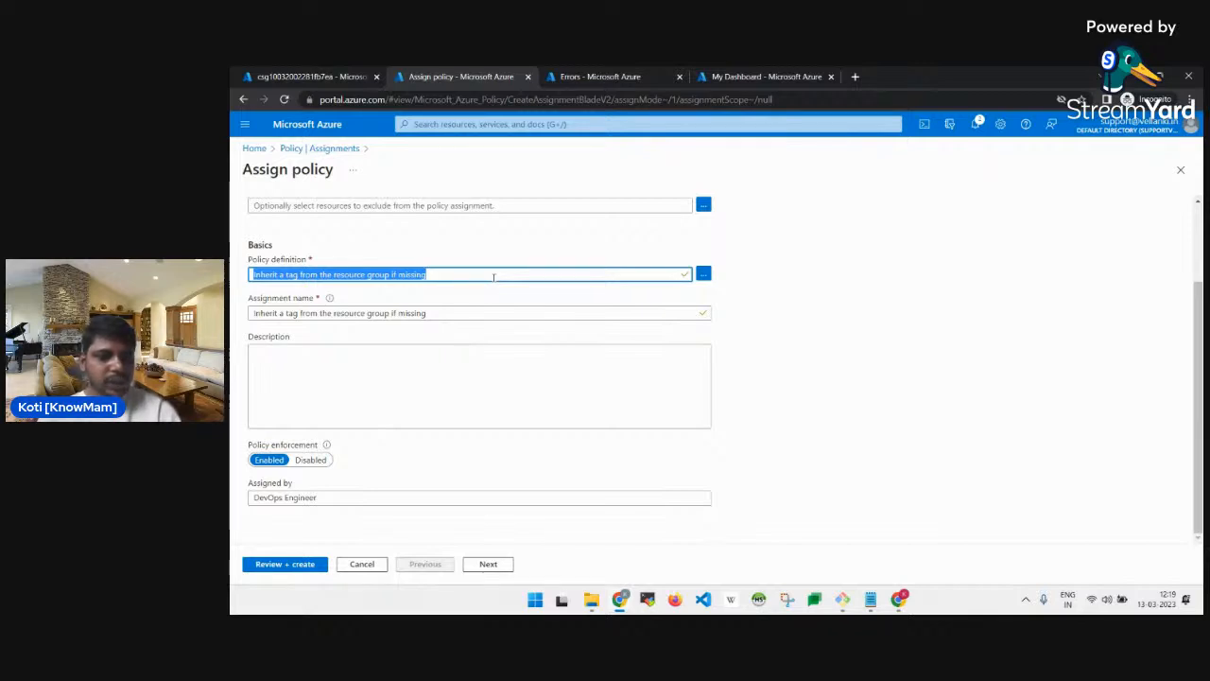
key(alt+Tab)
right_click(775, 293)
click(797, 309)
key(alt+Tab)
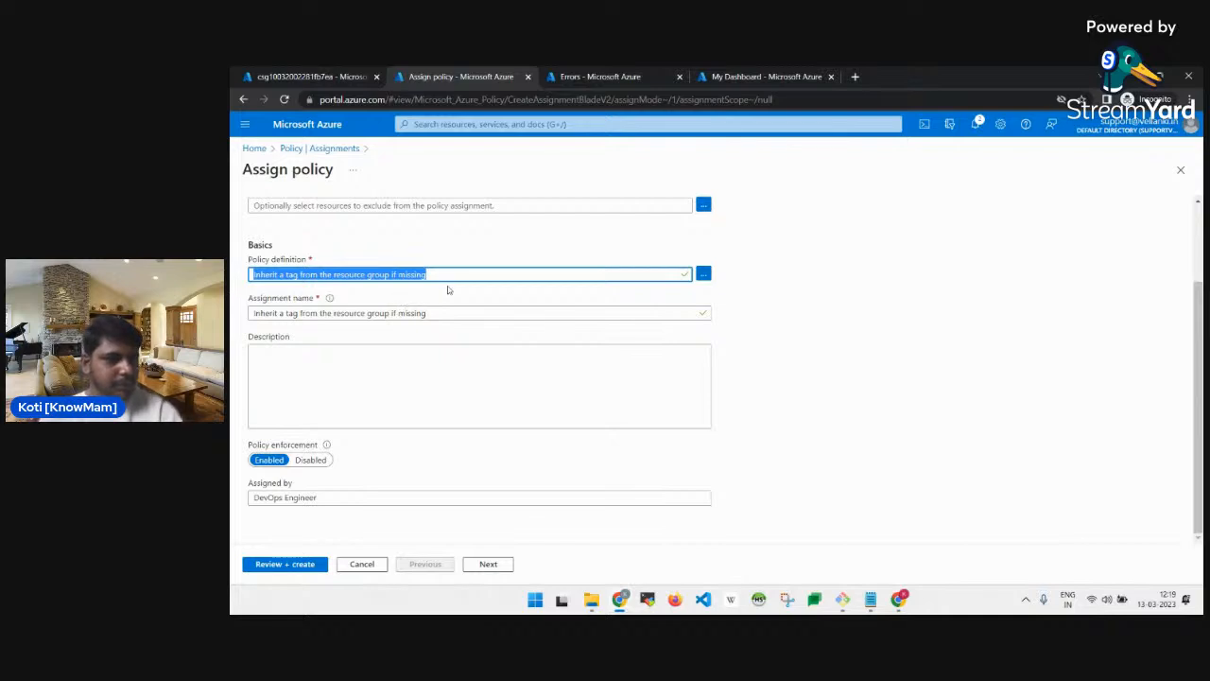
click(481, 278)
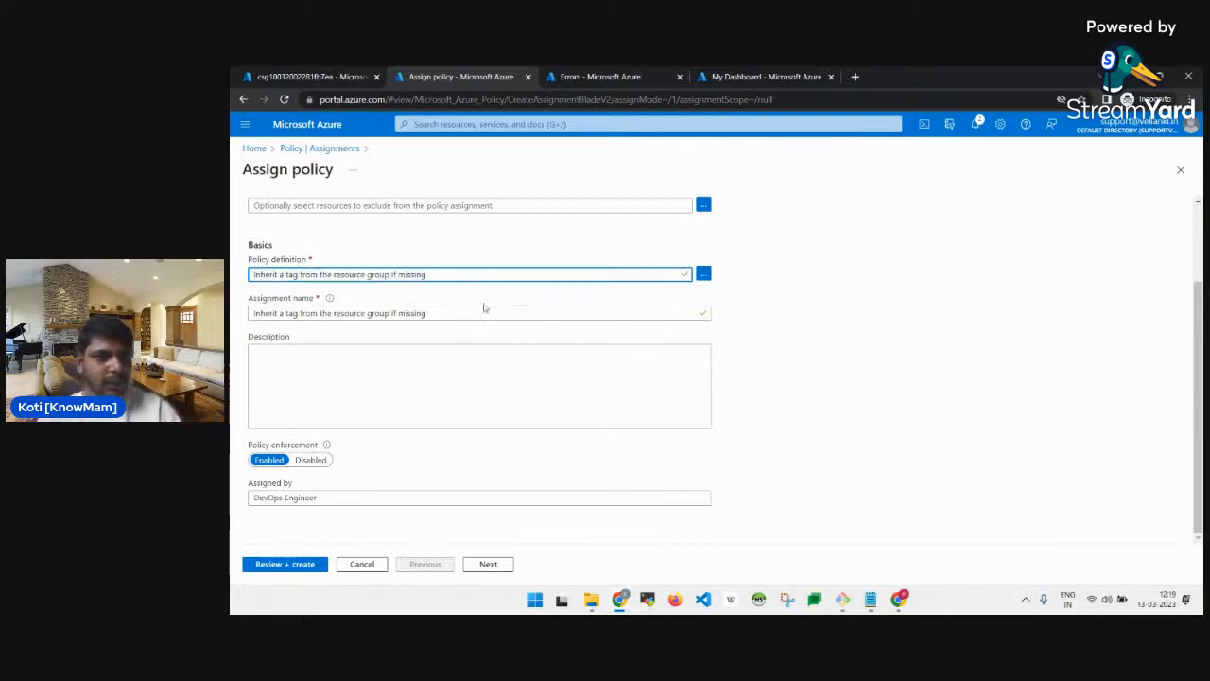
triple_click(469, 277)
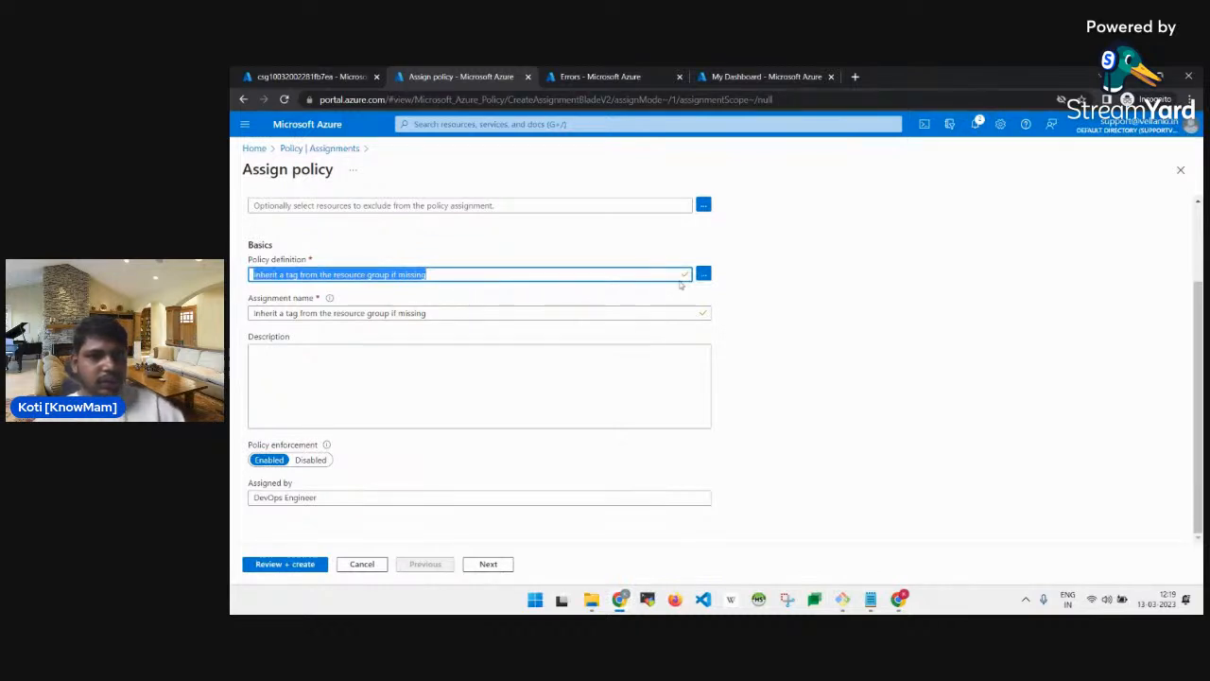
scroll(572, 297, up, 2)
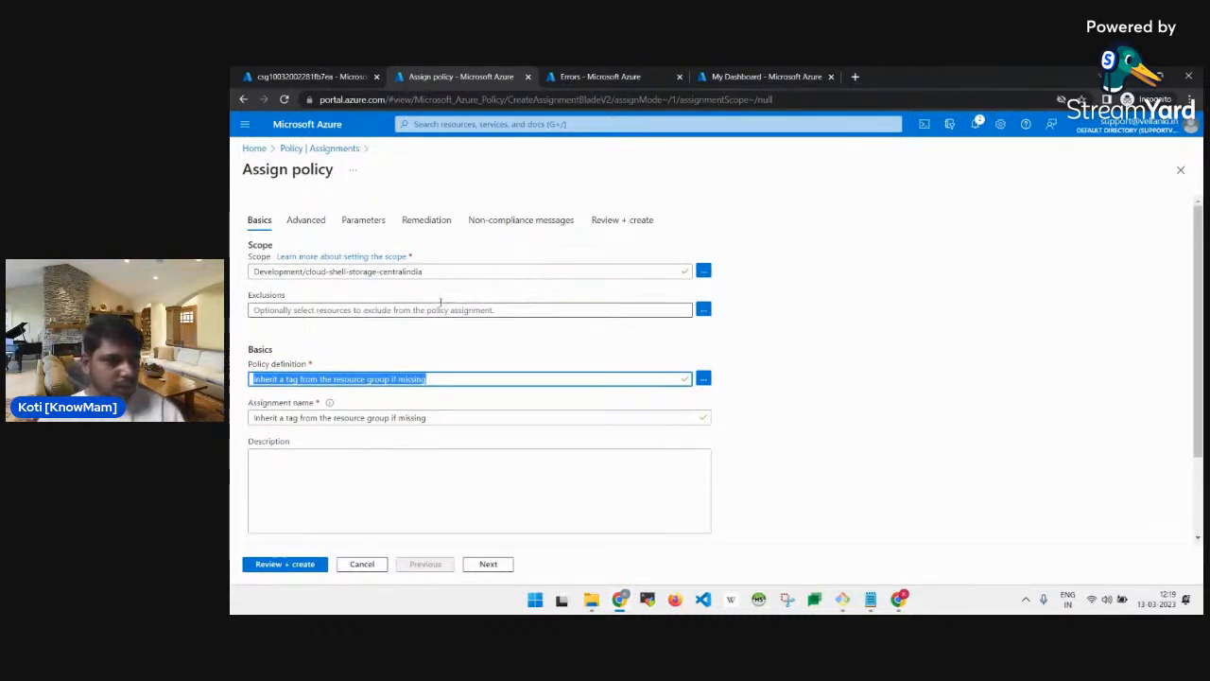
scroll(473, 307, down, 2)
scroll(442, 310, down, 1)
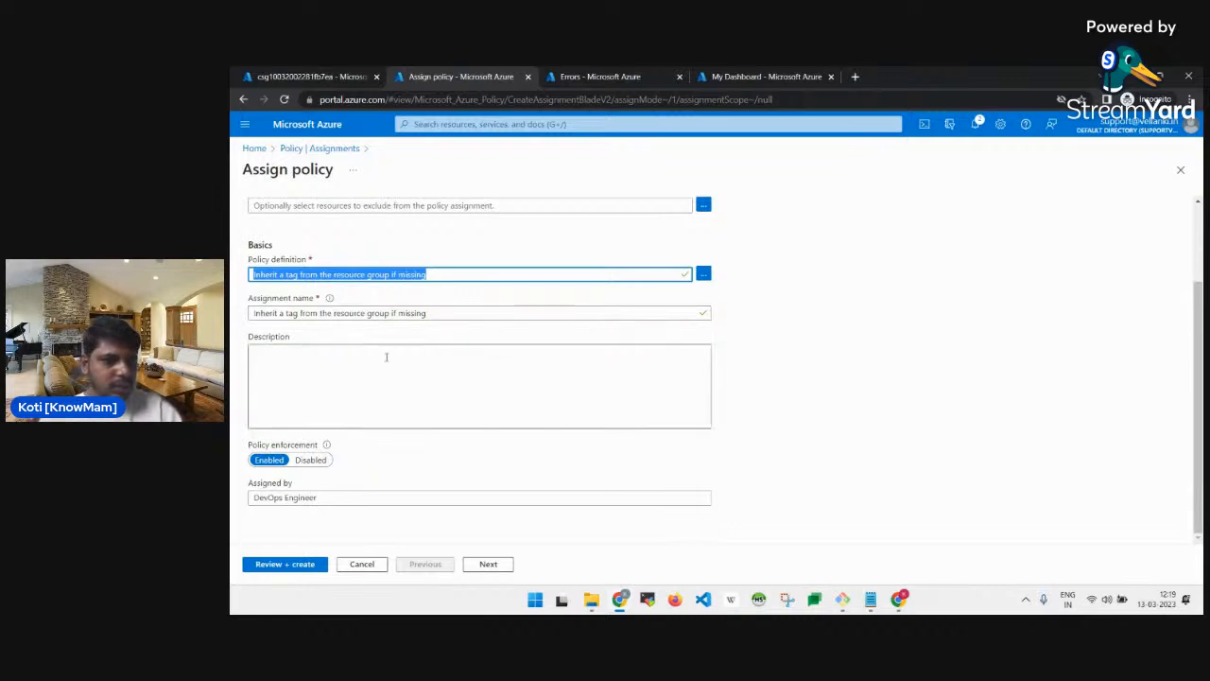
scroll(486, 303, up, 2)
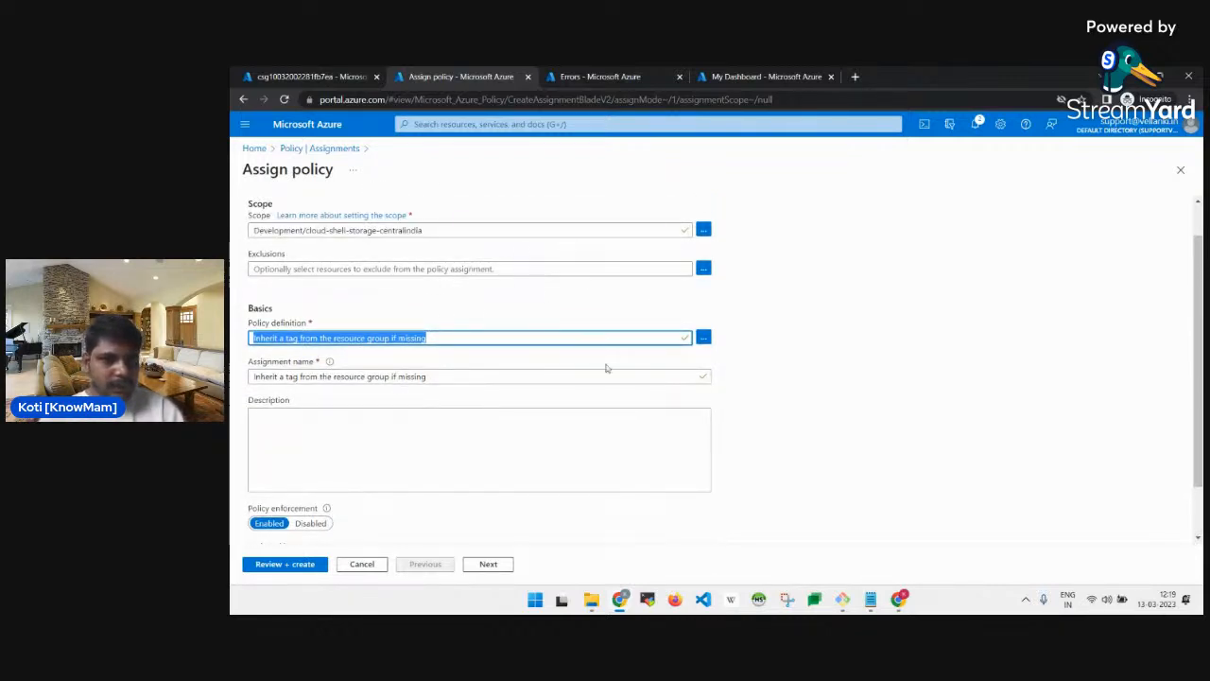
triple_click(526, 377)
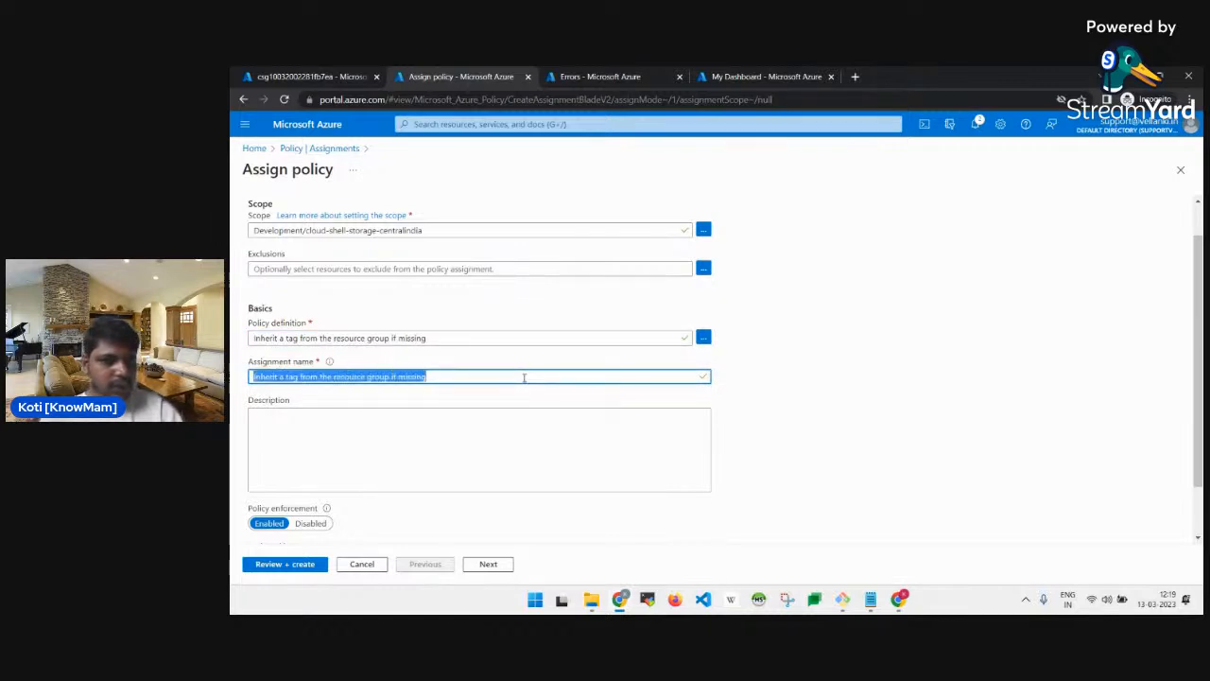
key(ctrl+v)
scroll(498, 367, down, 2)
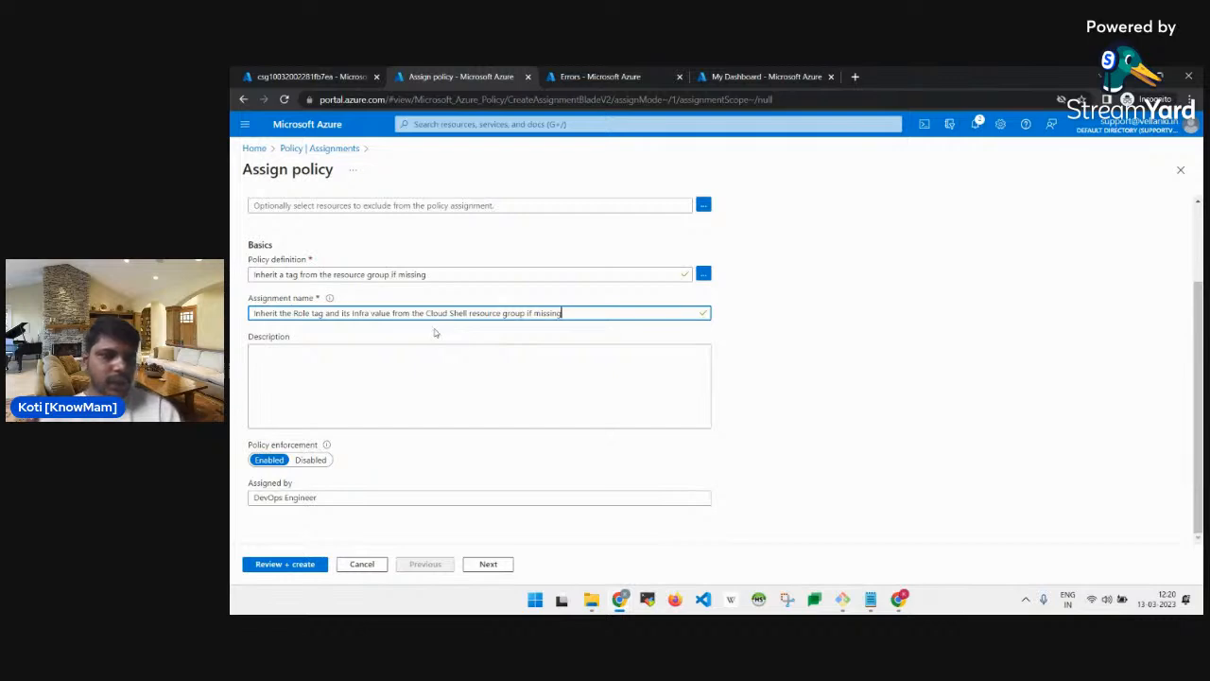
Copy the lab's description text and paste it into the Description field.
click(452, 362)
key(alt+Tab)
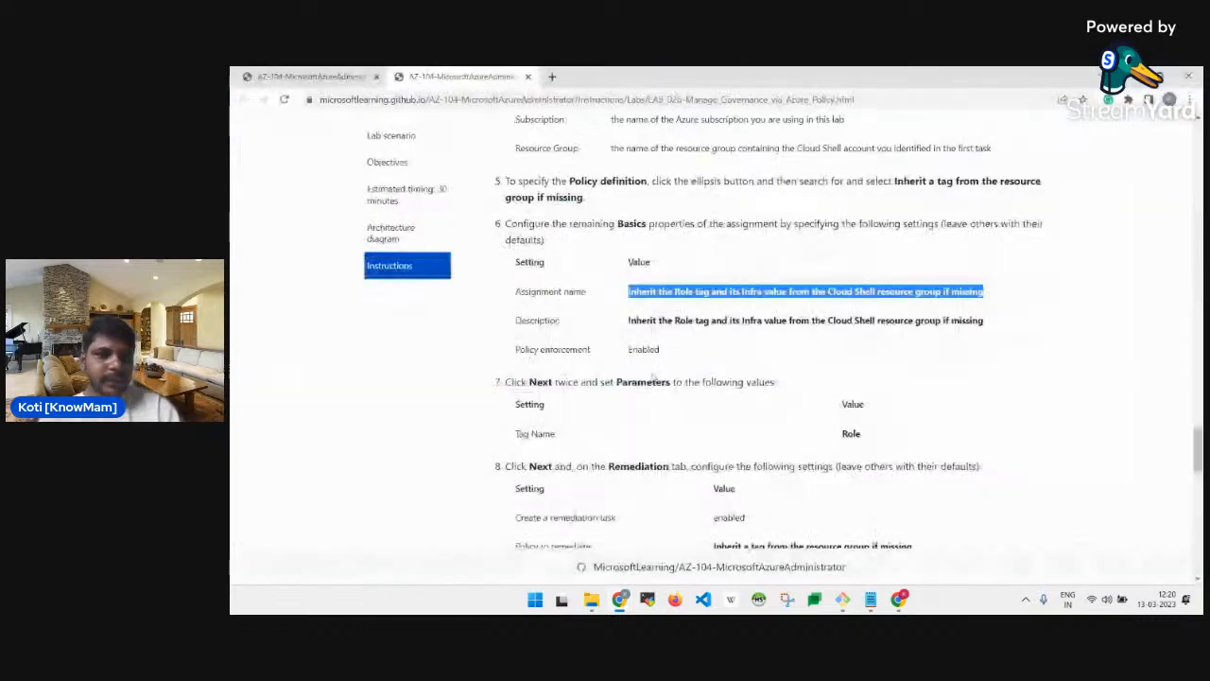
triple_click(747, 320)
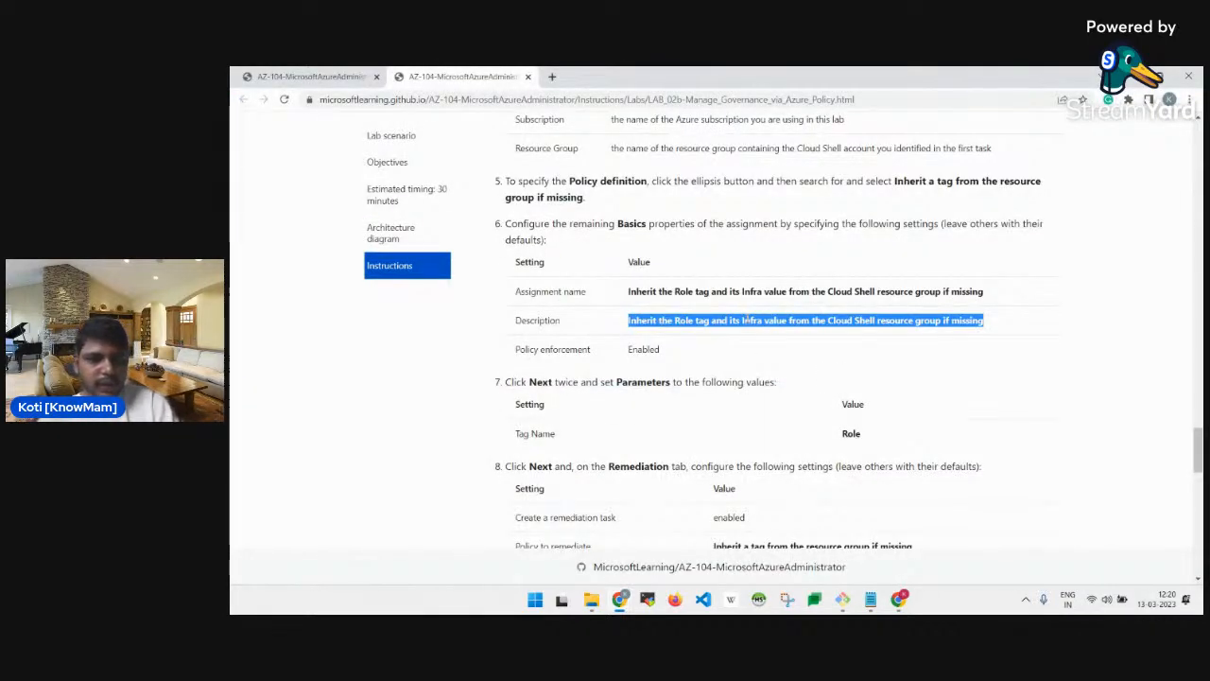
key(alt+Tab)
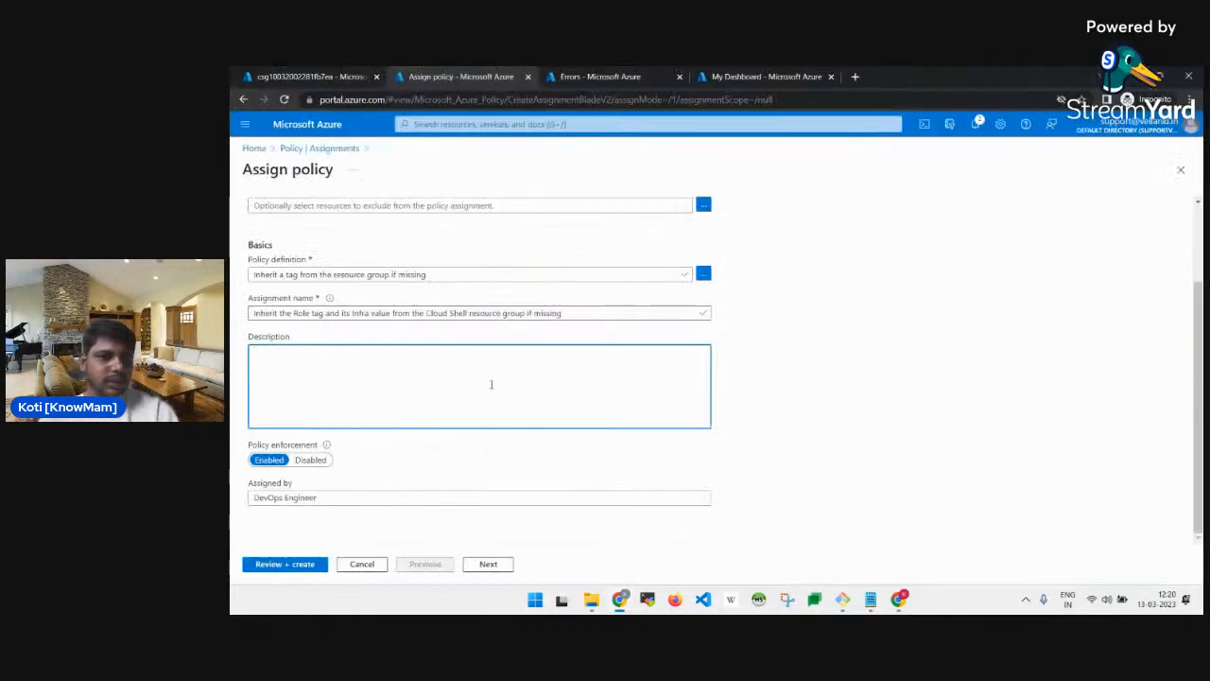
key(ctrl+v)
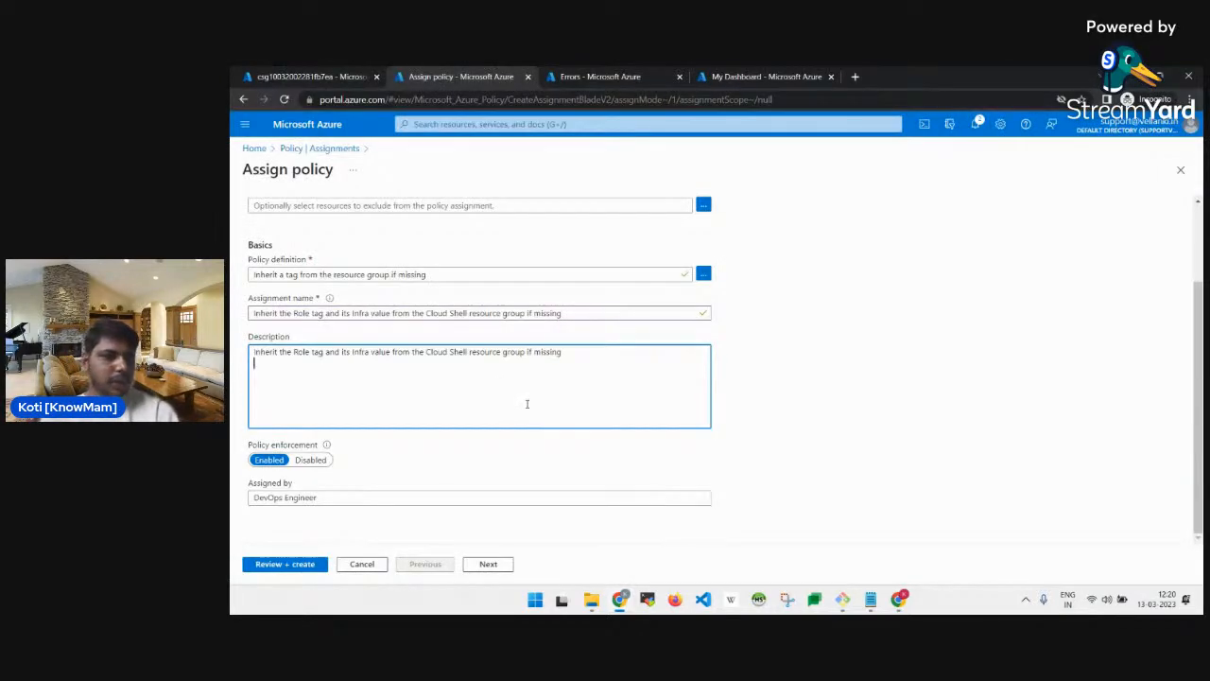
key(alt+Tab)
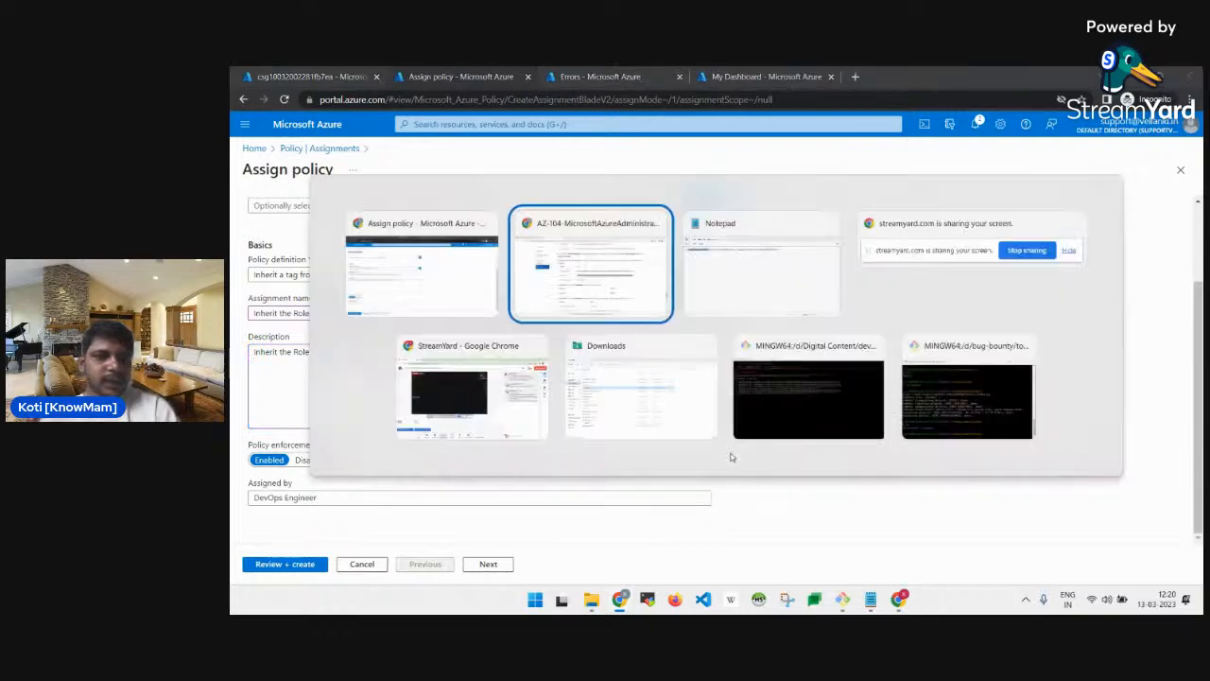
scroll(731, 455, down, 1)
scroll(731, 455, up, 1)
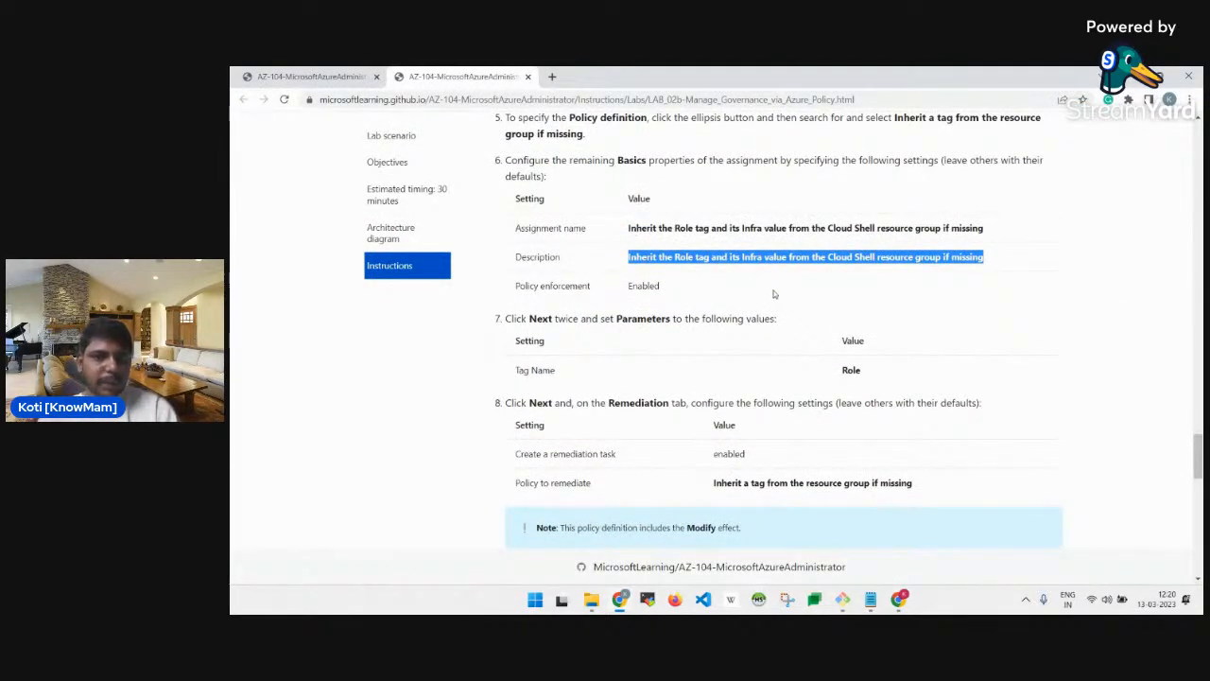
key(alt+Tab)
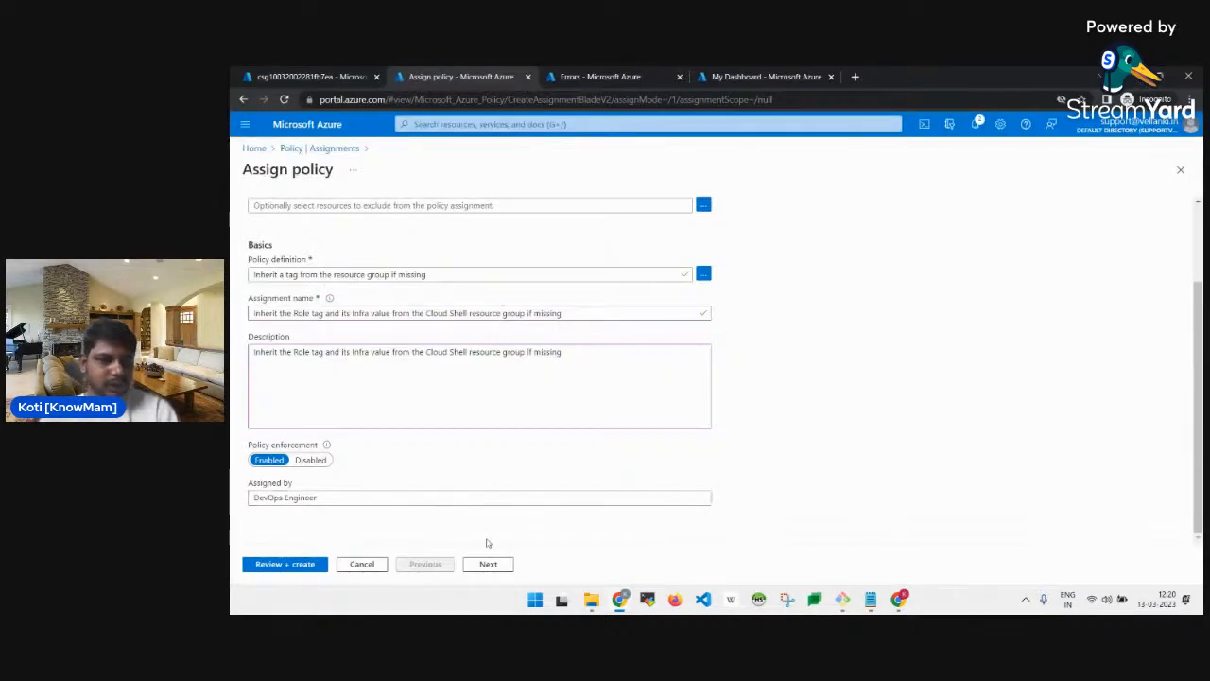
scroll(504, 502, up, 2)
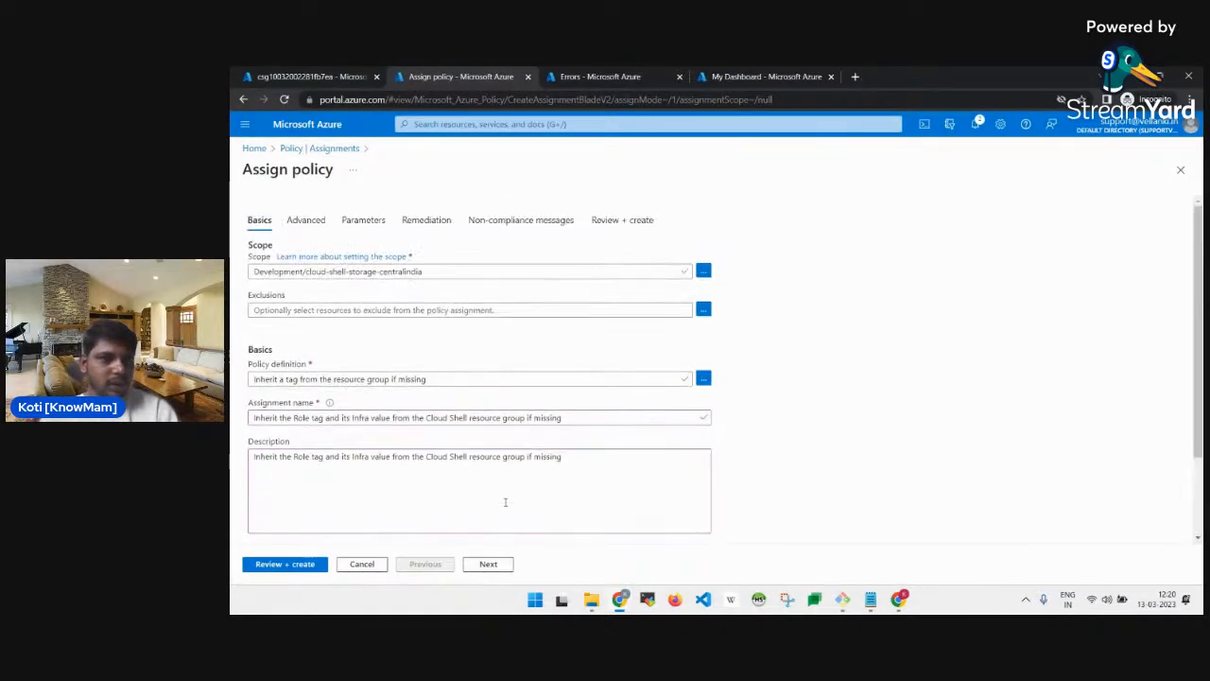
scroll(505, 502, down, 1)
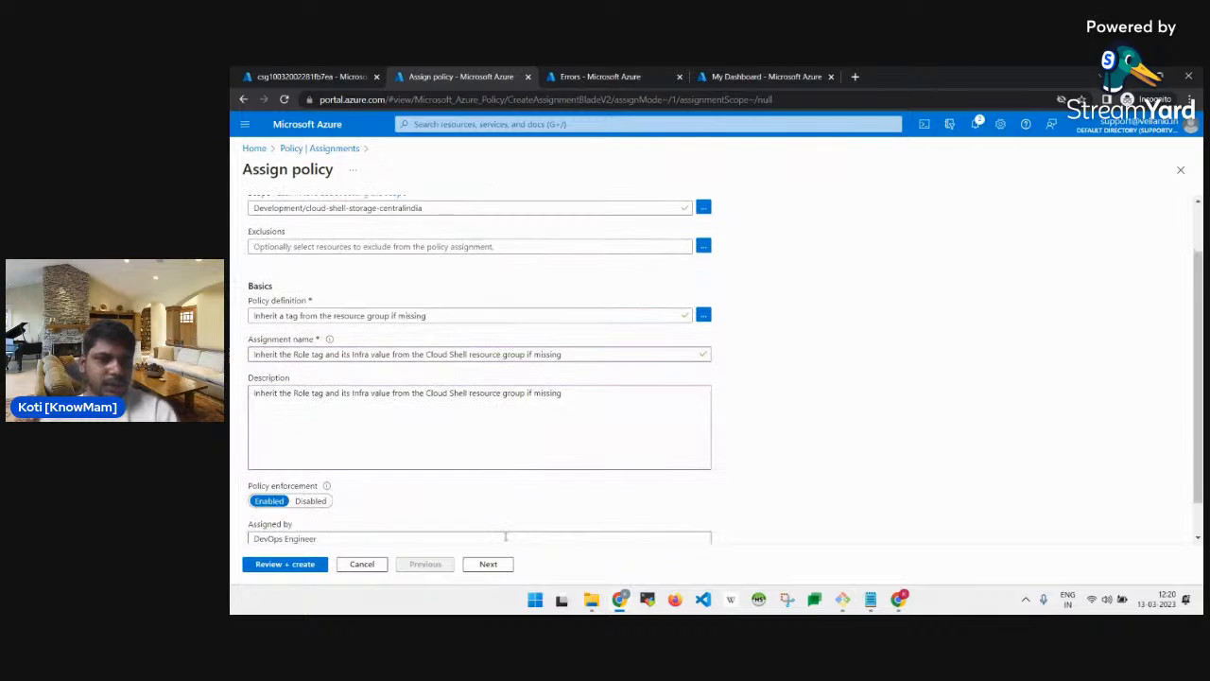
On the Parameters tab, set Tag Name to Role.
click(492, 564)
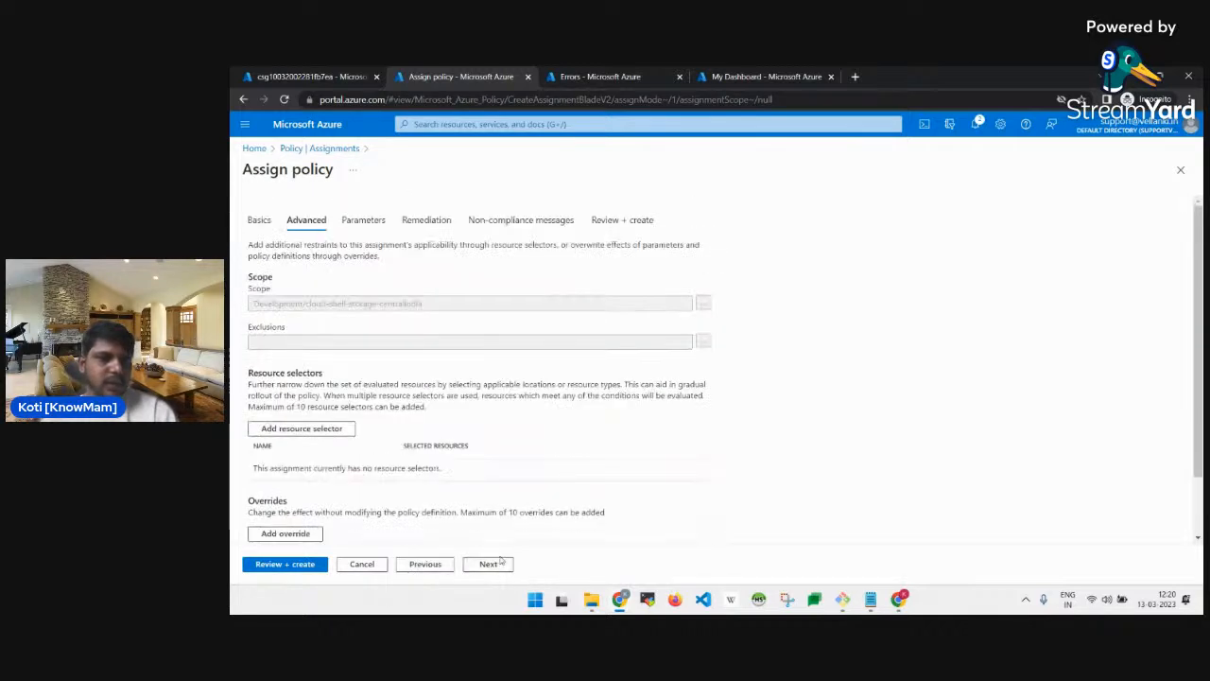
click(501, 566)
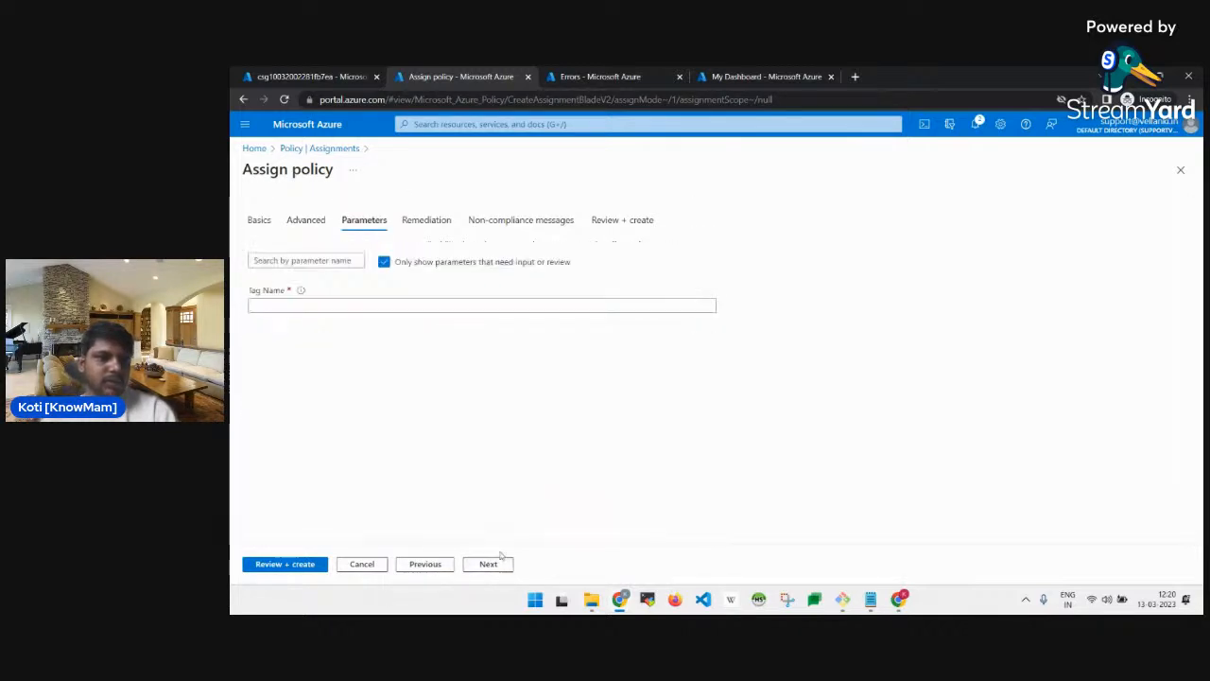
click(373, 308)
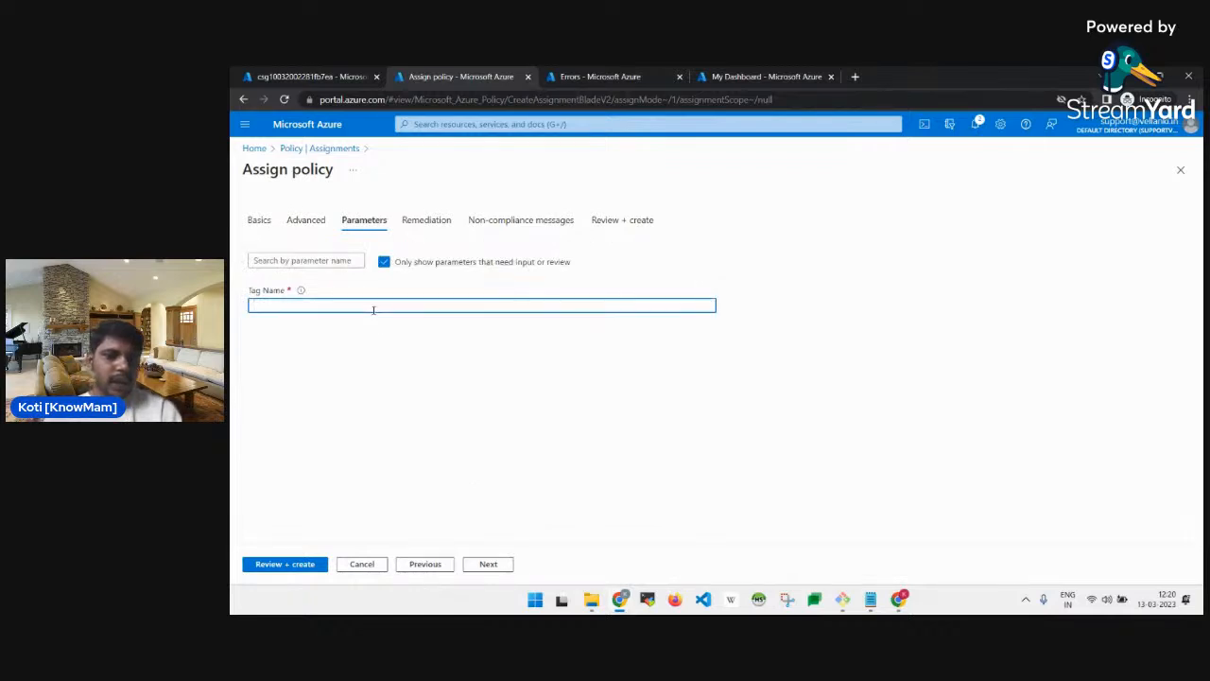
text(Role)
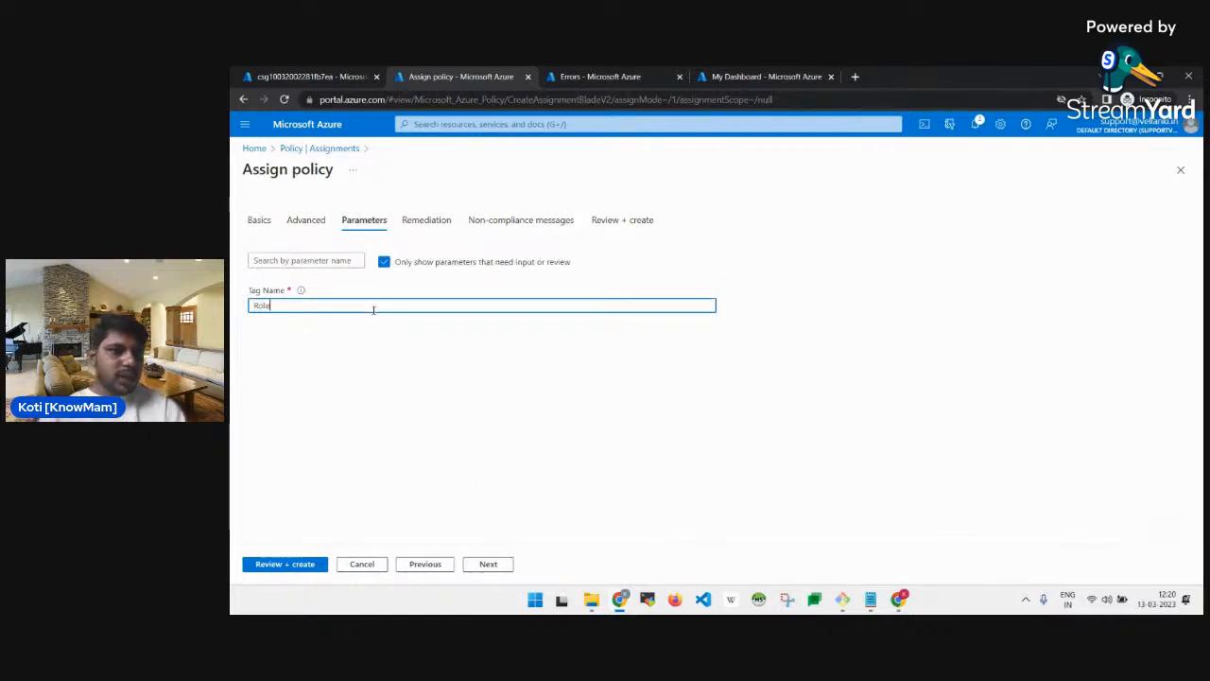
click(326, 419)
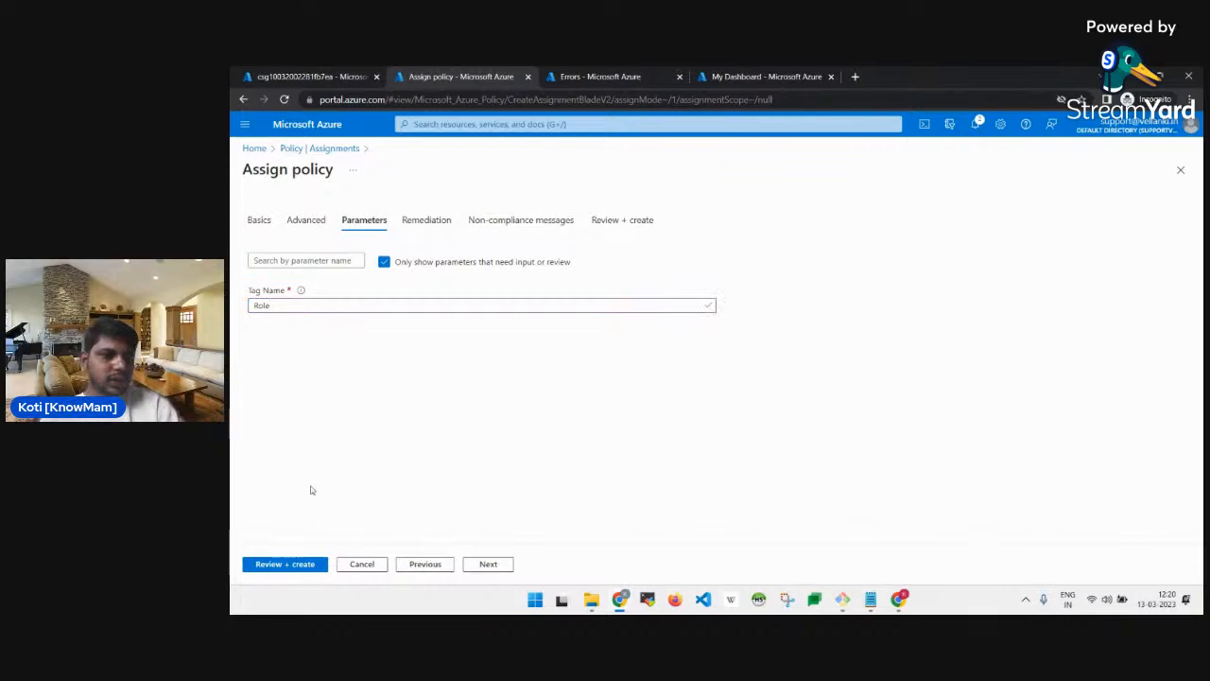
Check the lab's next settings and advance to the Remediation tab.
key(alt+Tab)
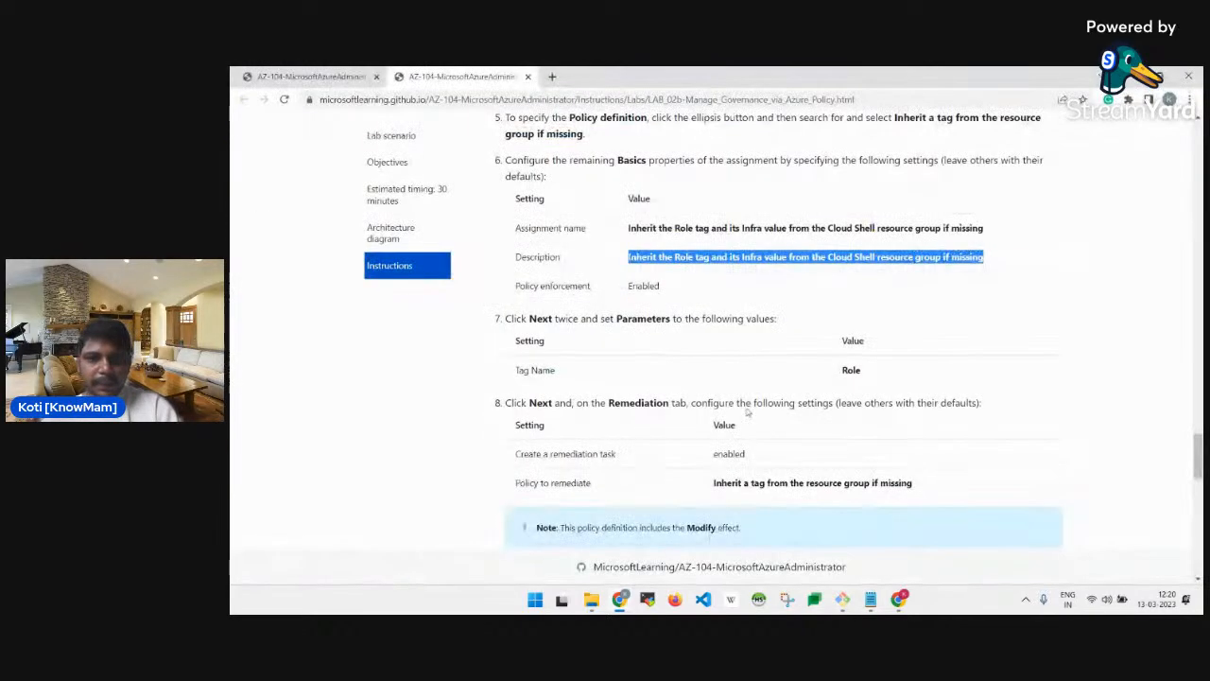
scroll(754, 401, down, 1)
key(alt+Tab)
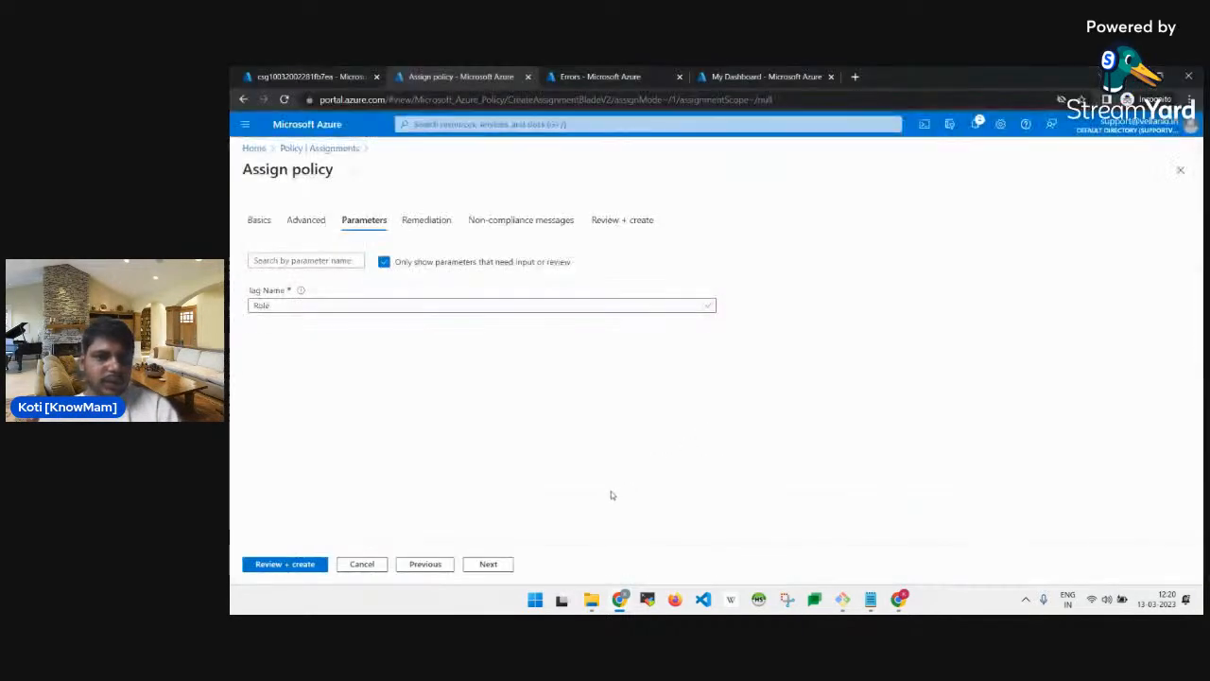
click(489, 564)
key(alt+Tab)
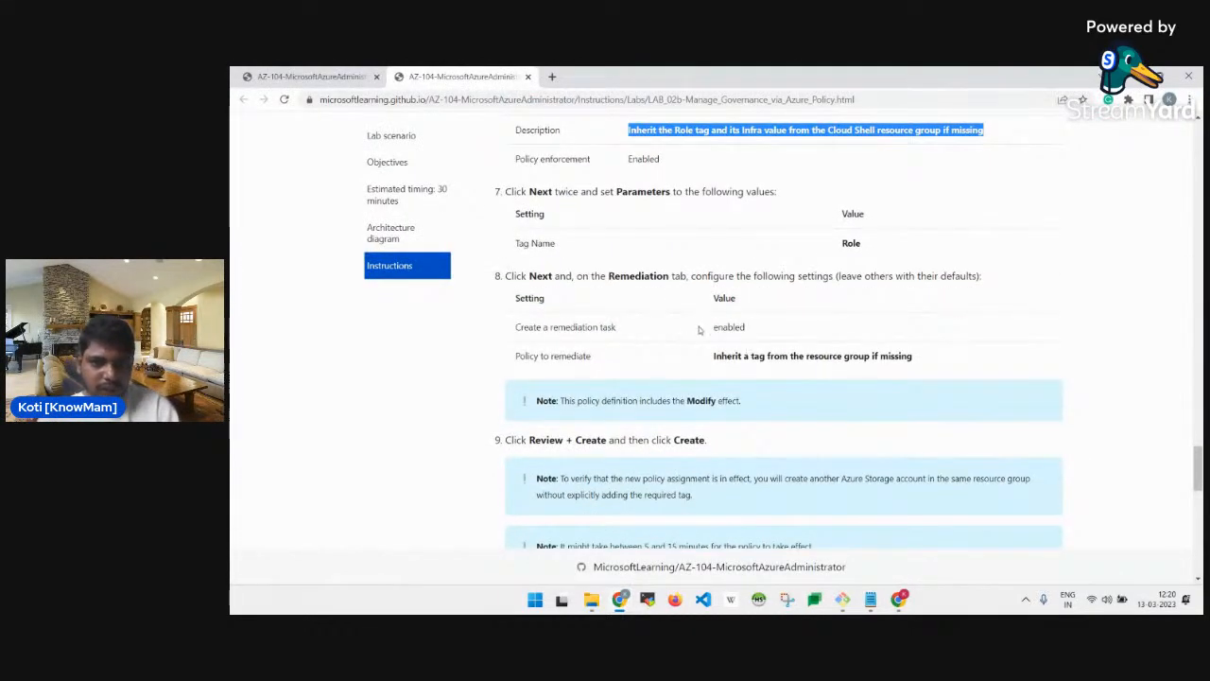
Enable a remediation task for 'Inherit a tag from the resource group if missing'.
double_click(728, 326)
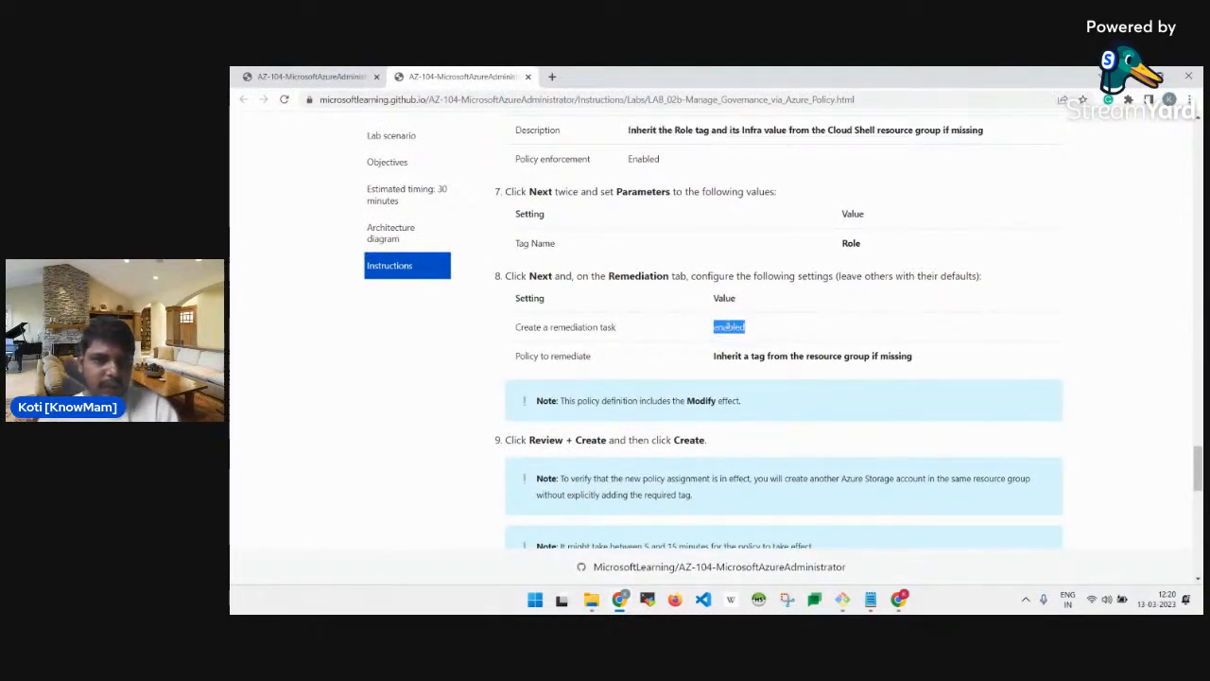
key(alt+Tab)
click(322, 288)
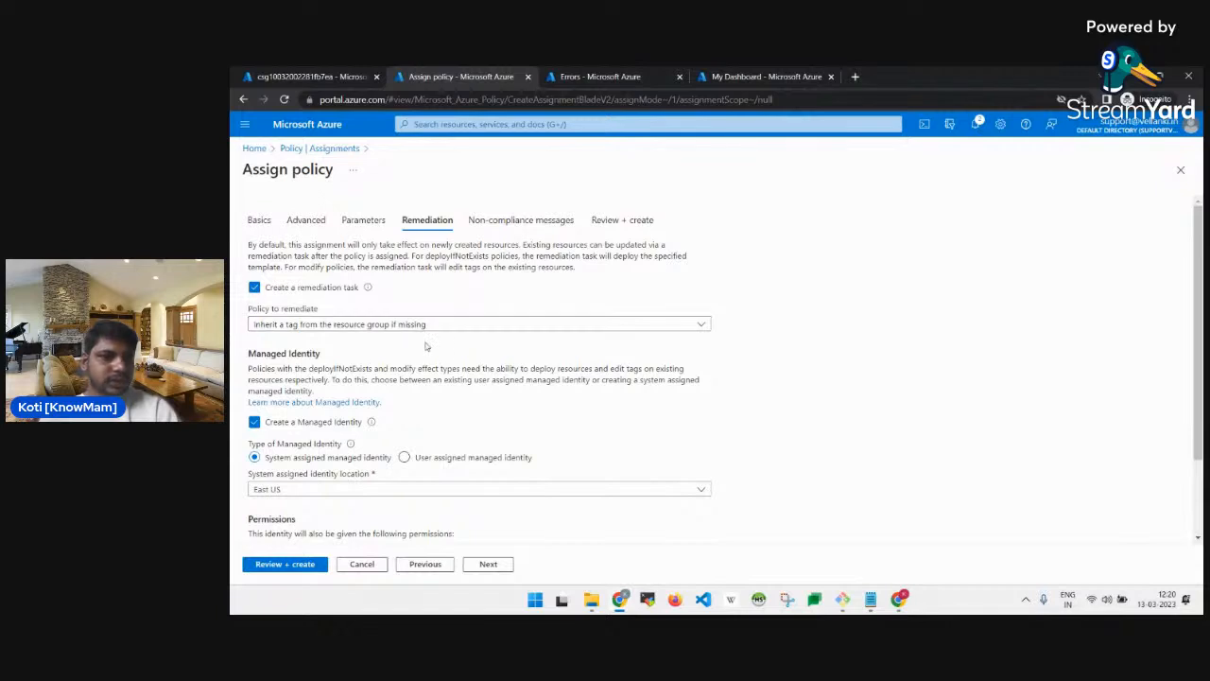
key(alt+Tab)
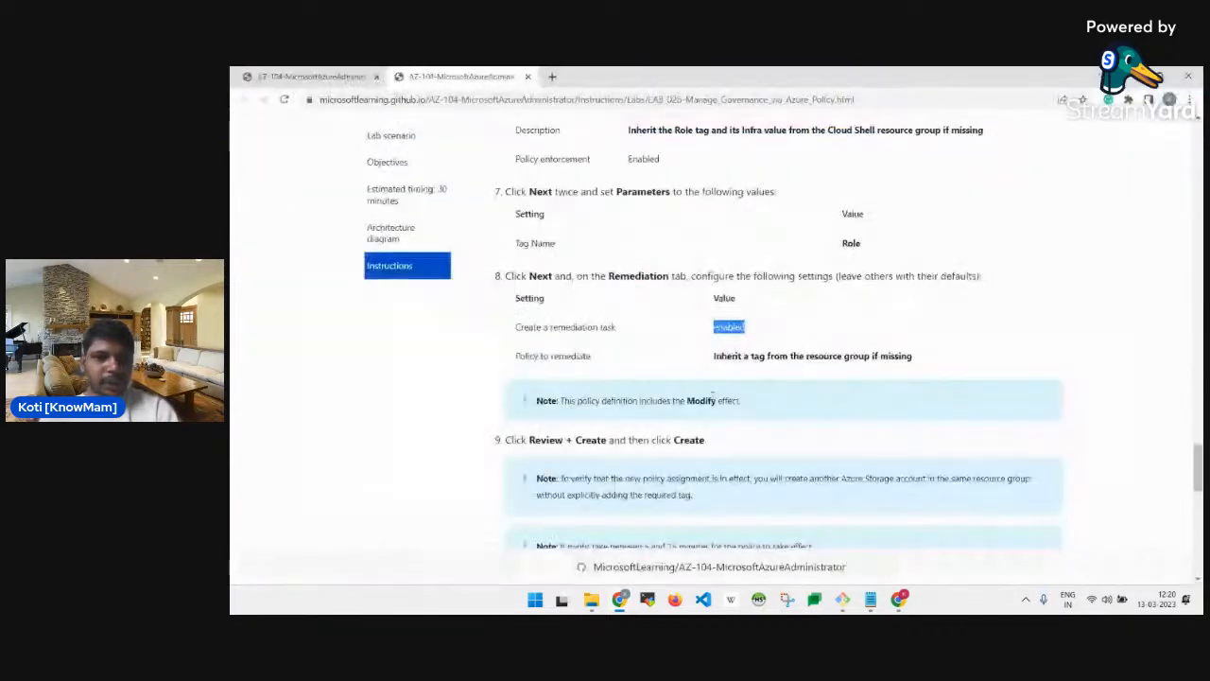
scroll(767, 394, down, 2)
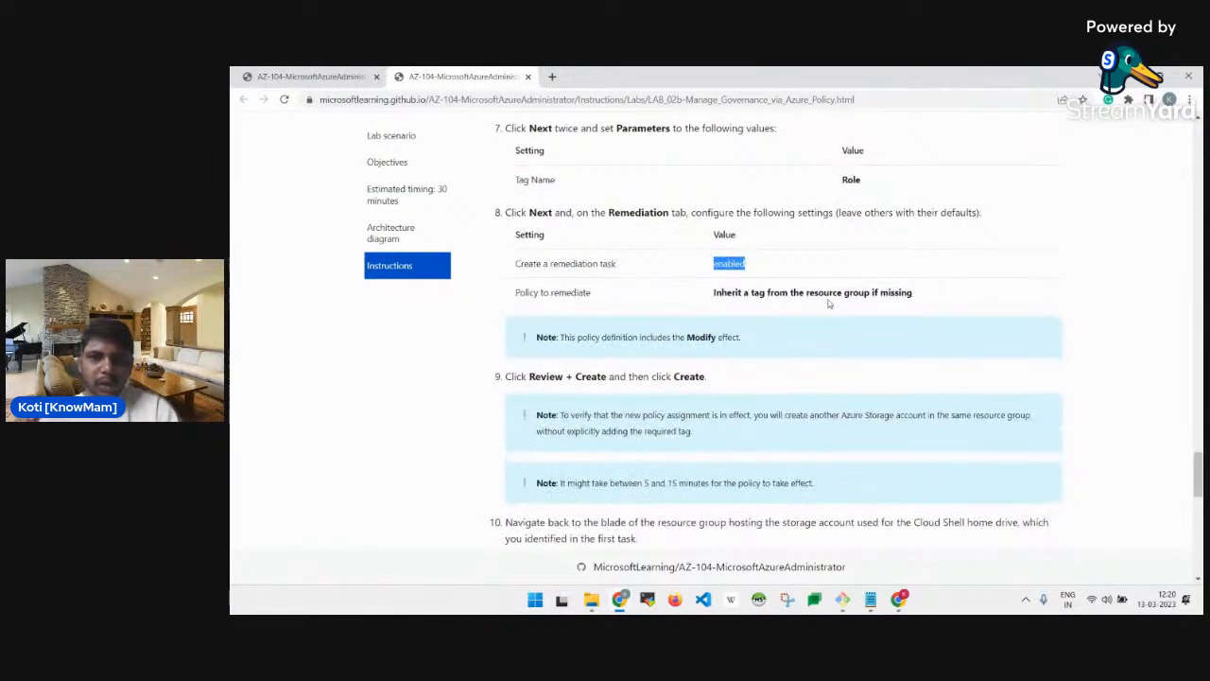
key(alt+Tab)
click(437, 327)
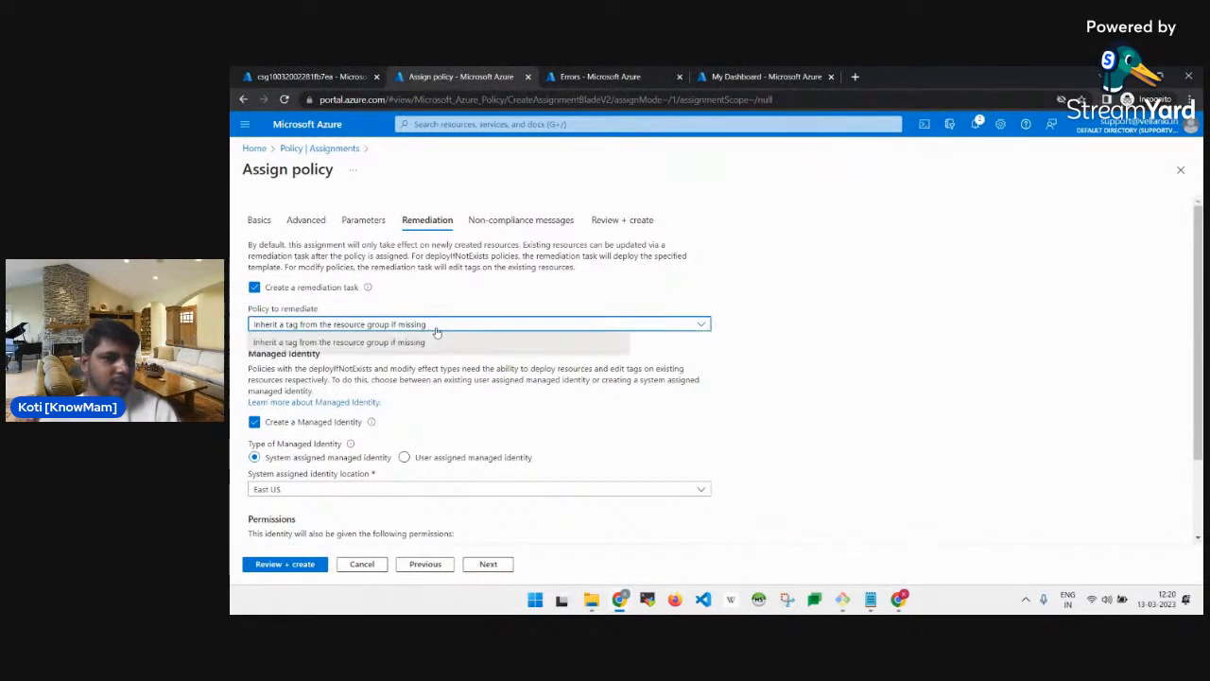
click(437, 331)
Confirm against the lab instructions and go to Review + create.
scroll(494, 354, down, 3)
key(alt+Tab)
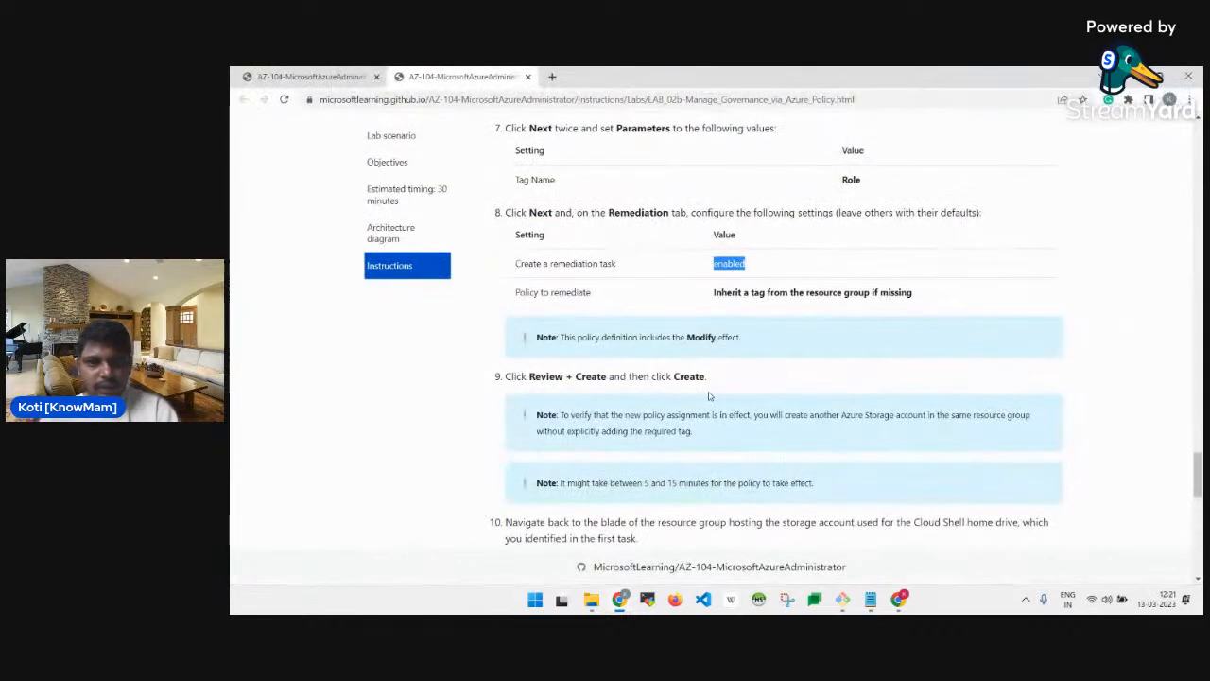
scroll(736, 358, down, 3)
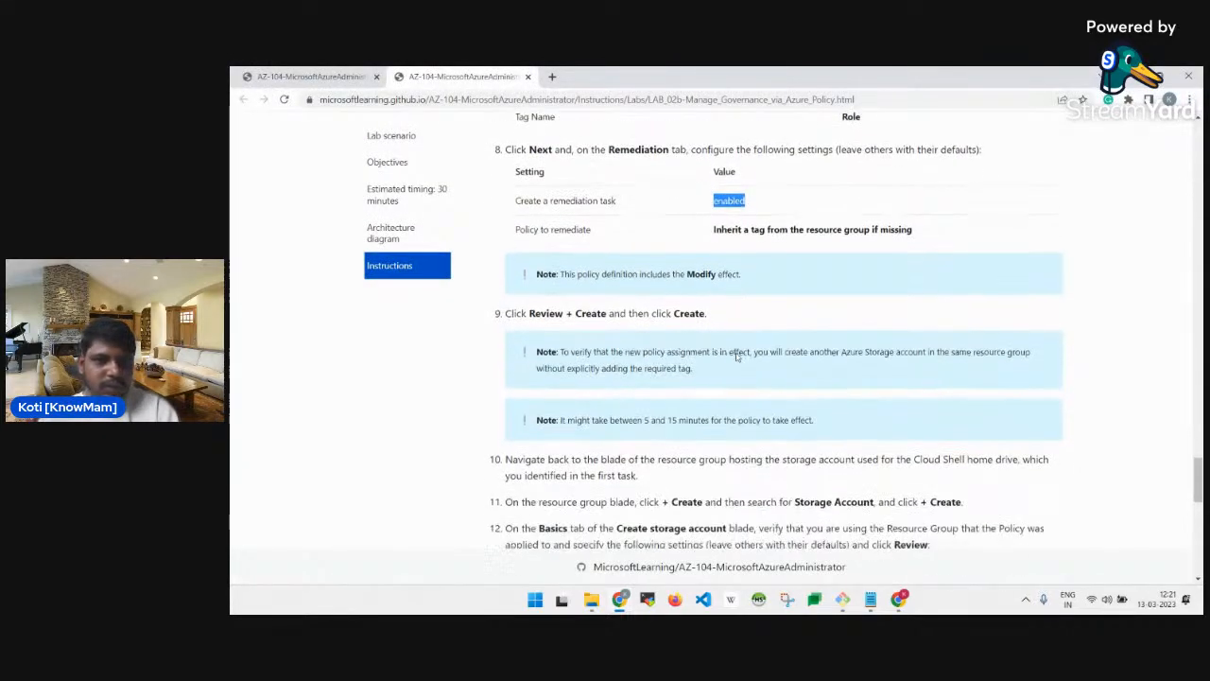
scroll(737, 346, up, 2)
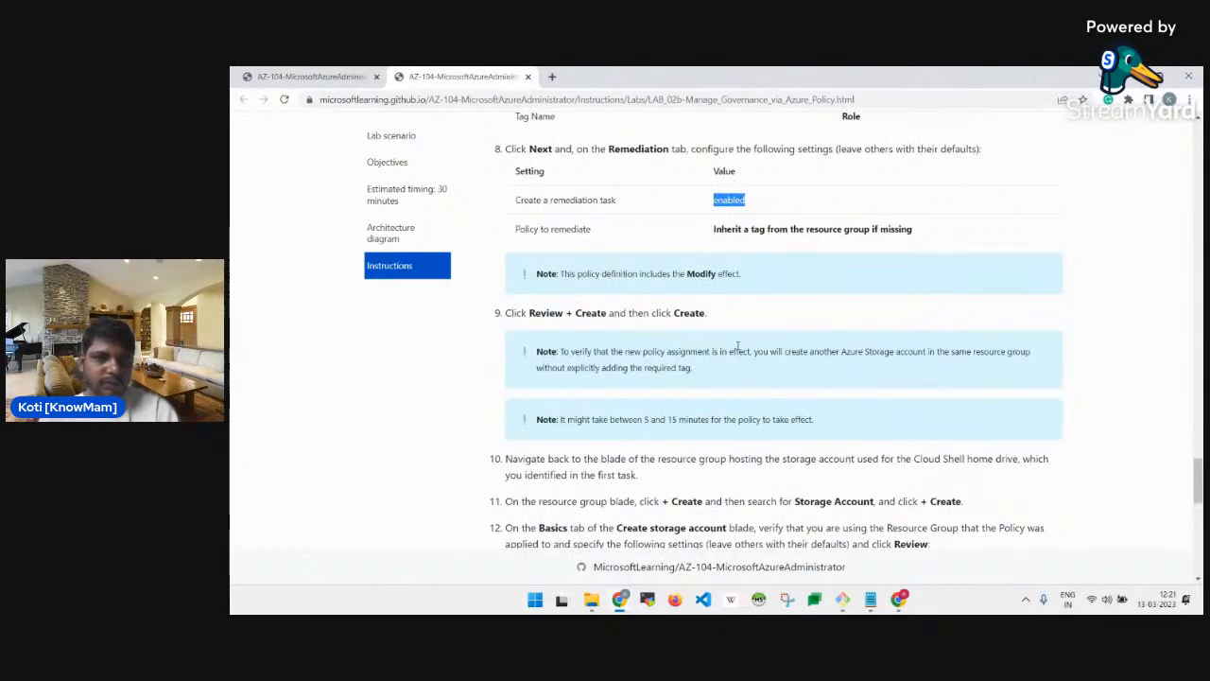
key(alt+Tab)
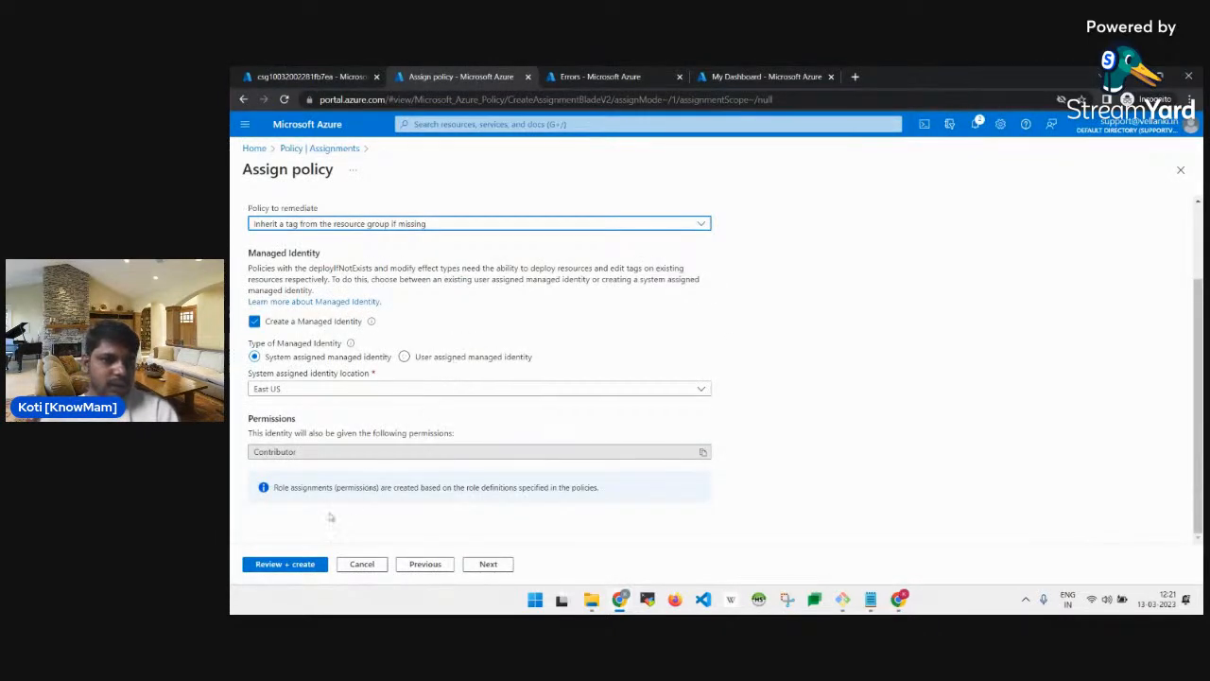
click(301, 564)
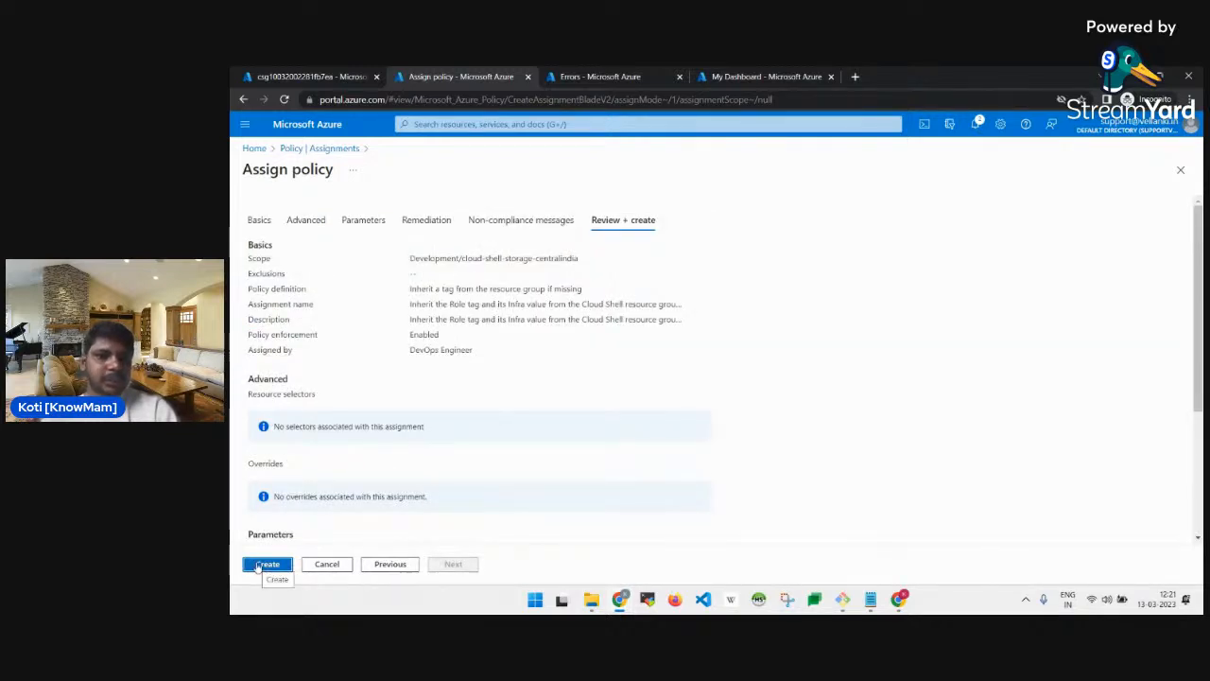
Create the tag-inheritance policy assignment.
click(268, 565)
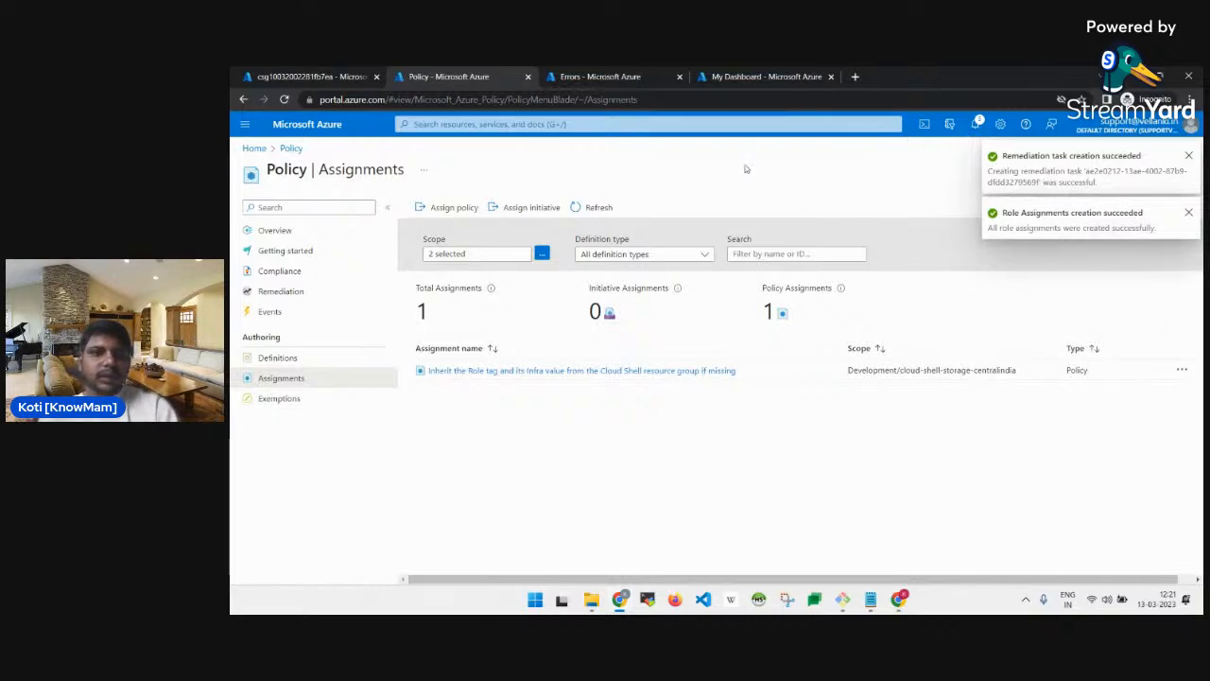
key(alt+Tab)
scroll(681, 409, down, 3)
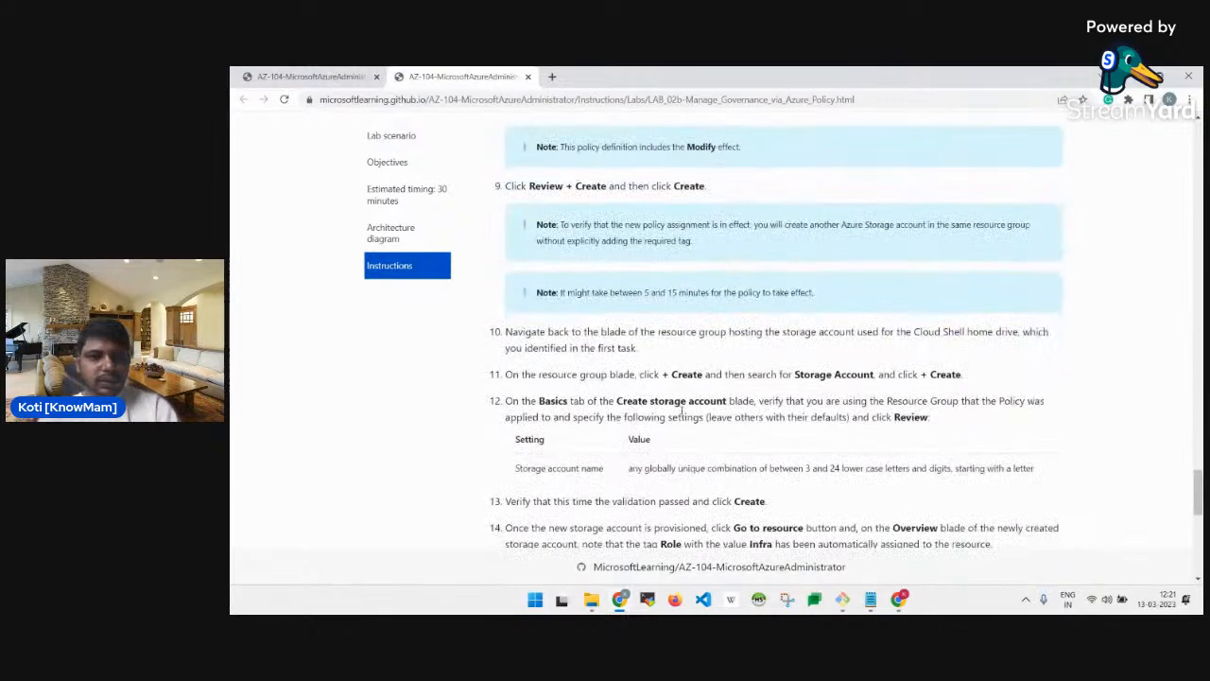
Reopen the earlier failed roleinfratestsa1 storage account creation showing the policy error.
scroll(683, 411, down, 1)
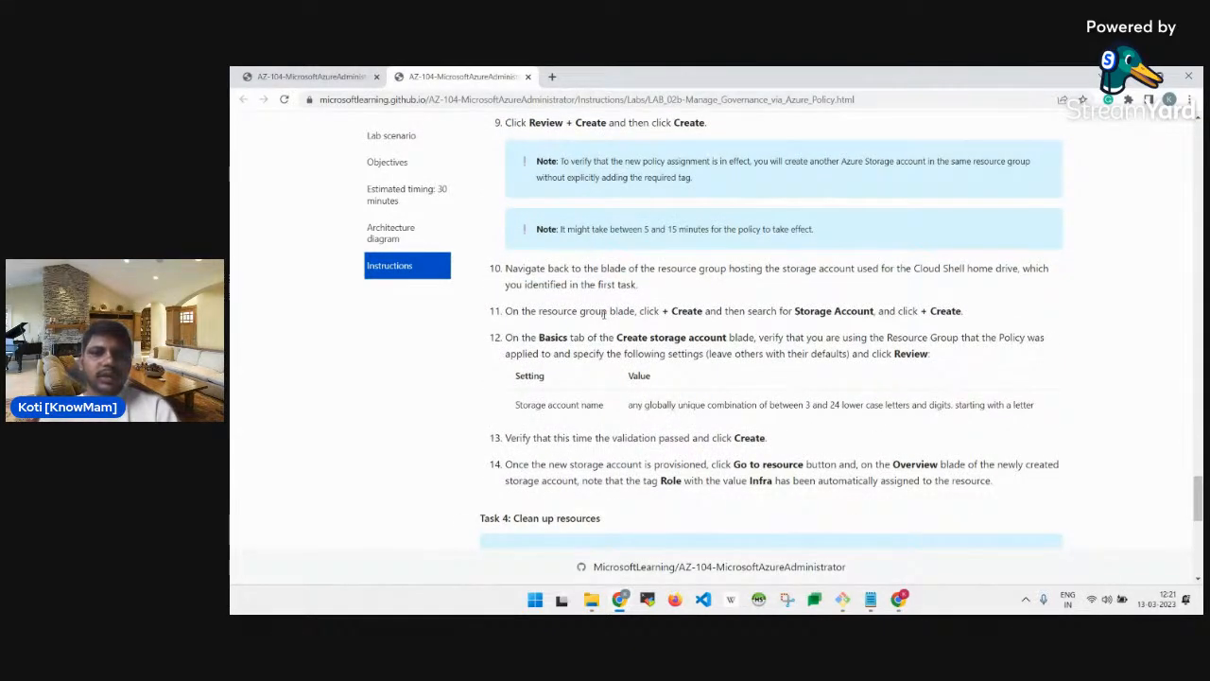
key(alt+Tab)
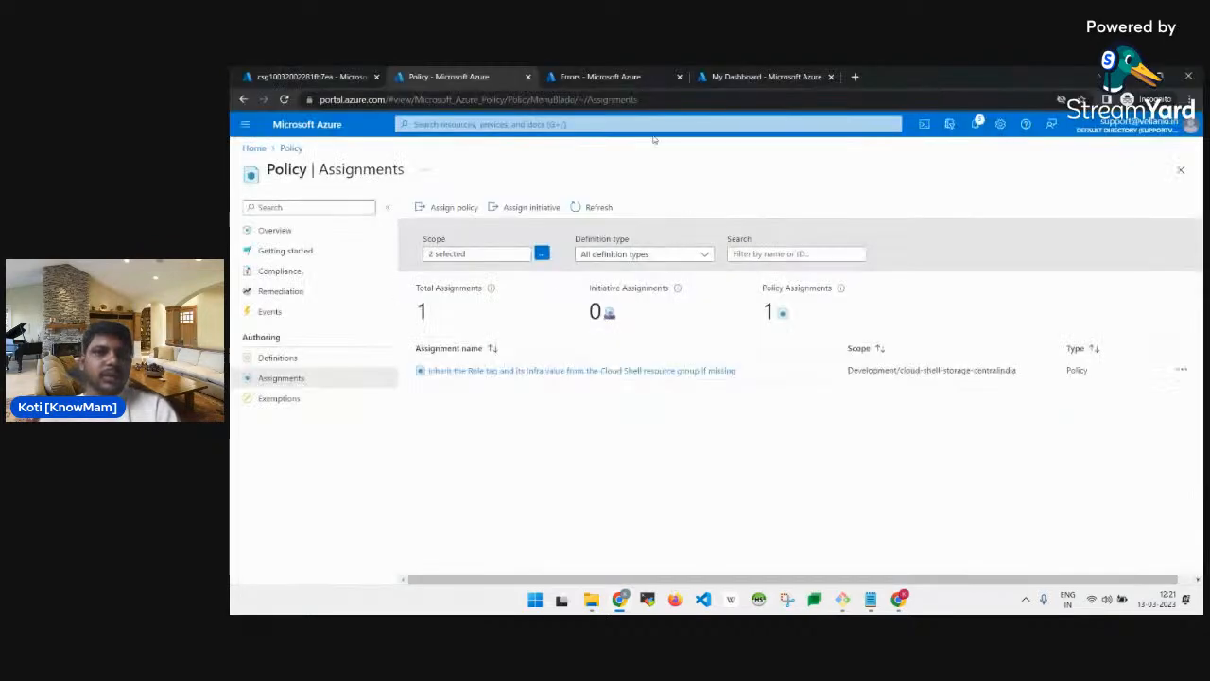
click(609, 81)
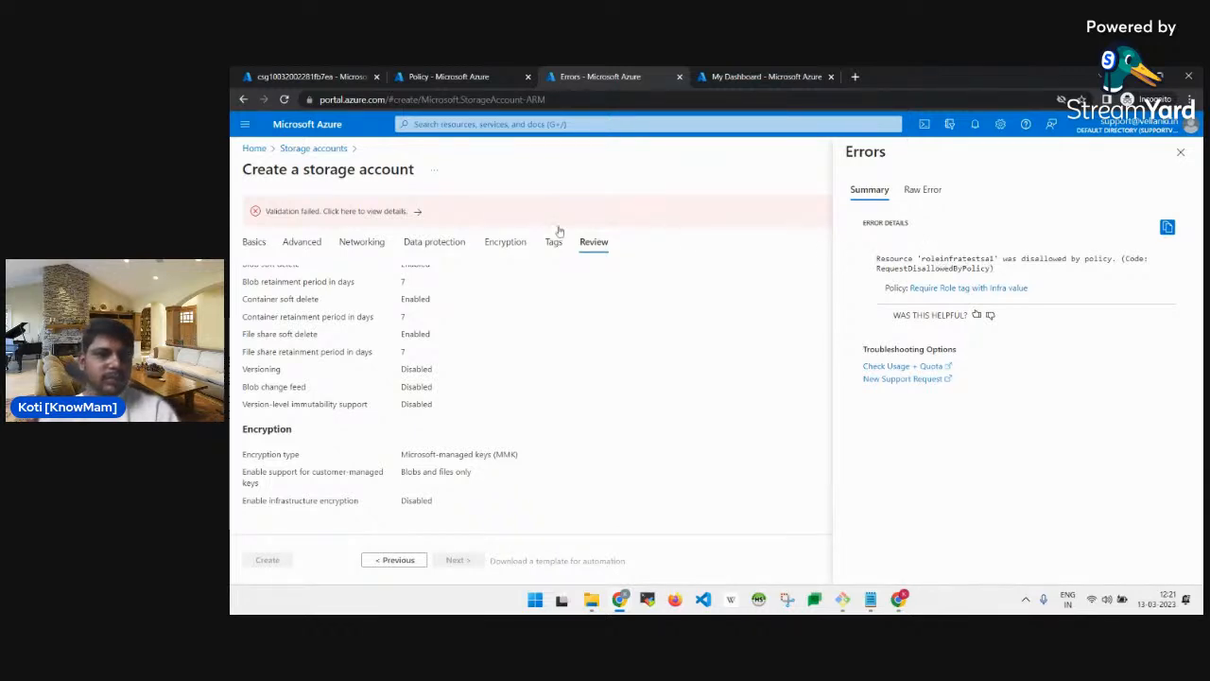
Create a new storage account named storageaccountforlab2b, passing review and starting deployment.
click(325, 150)
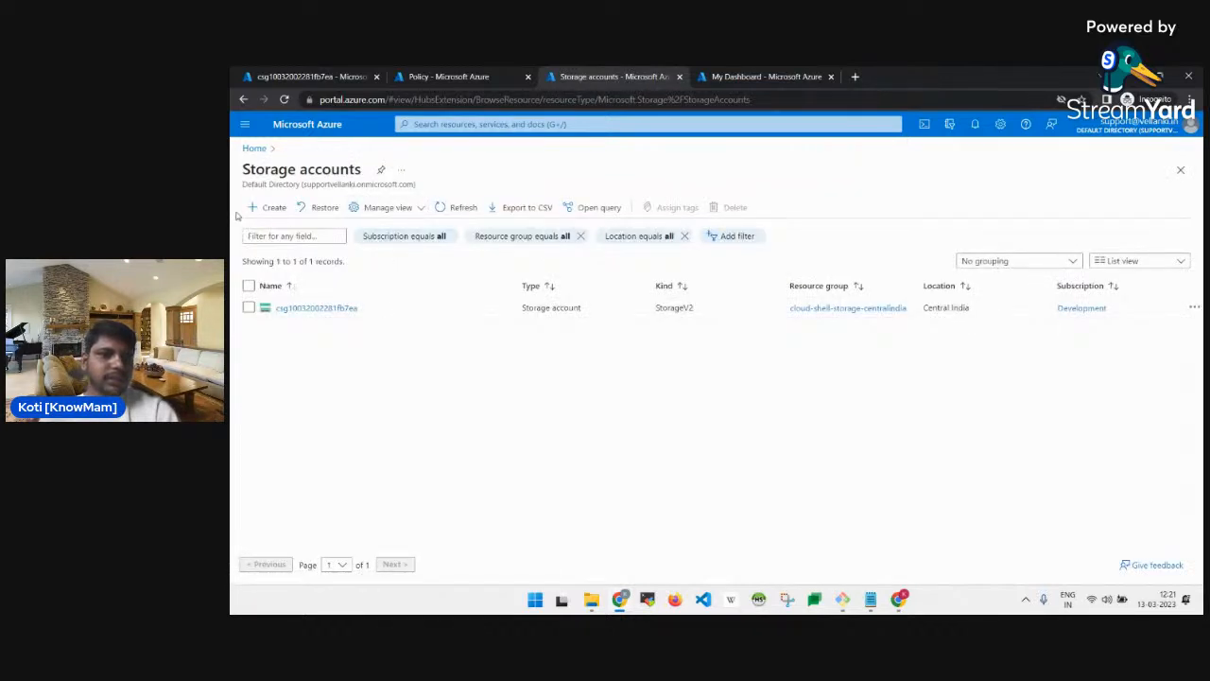
click(267, 207)
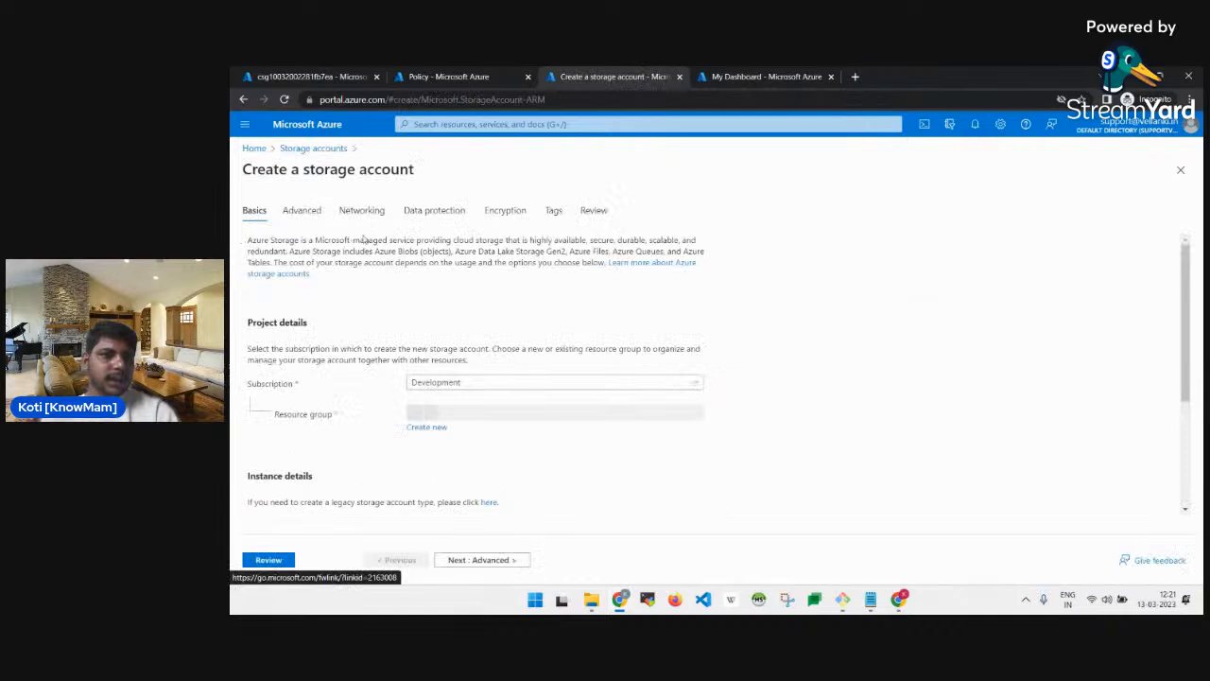
scroll(519, 398, down, 1)
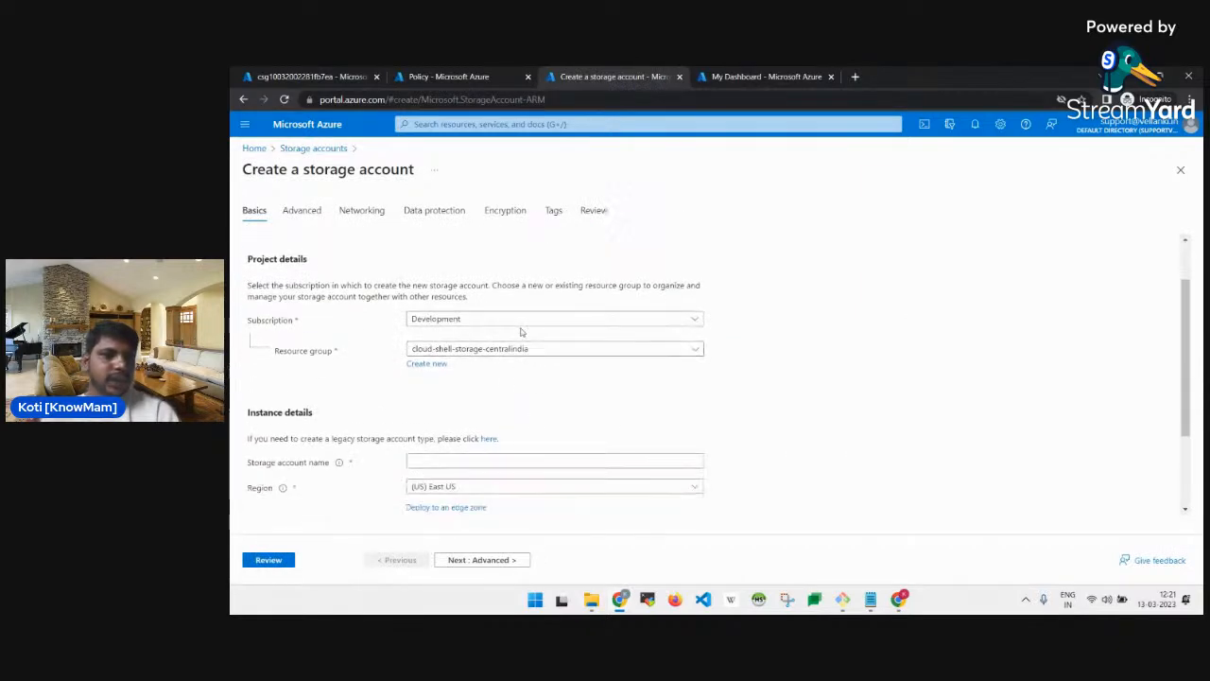
scroll(554, 395, down, 2)
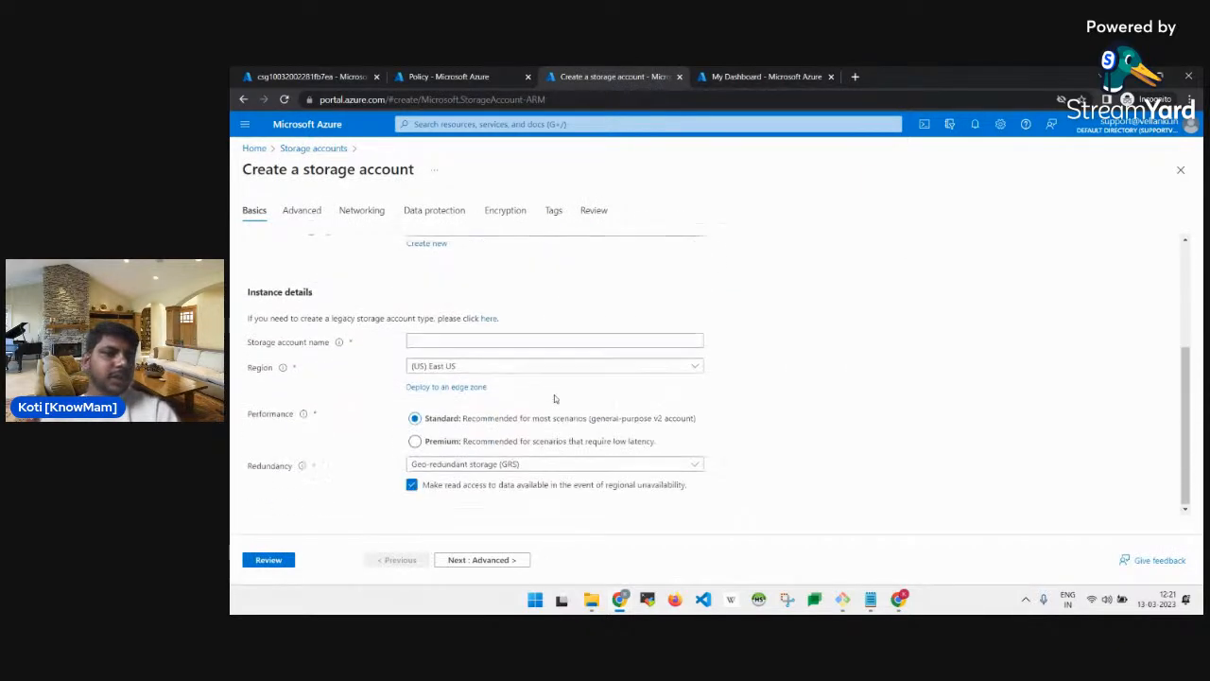
click(425, 340)
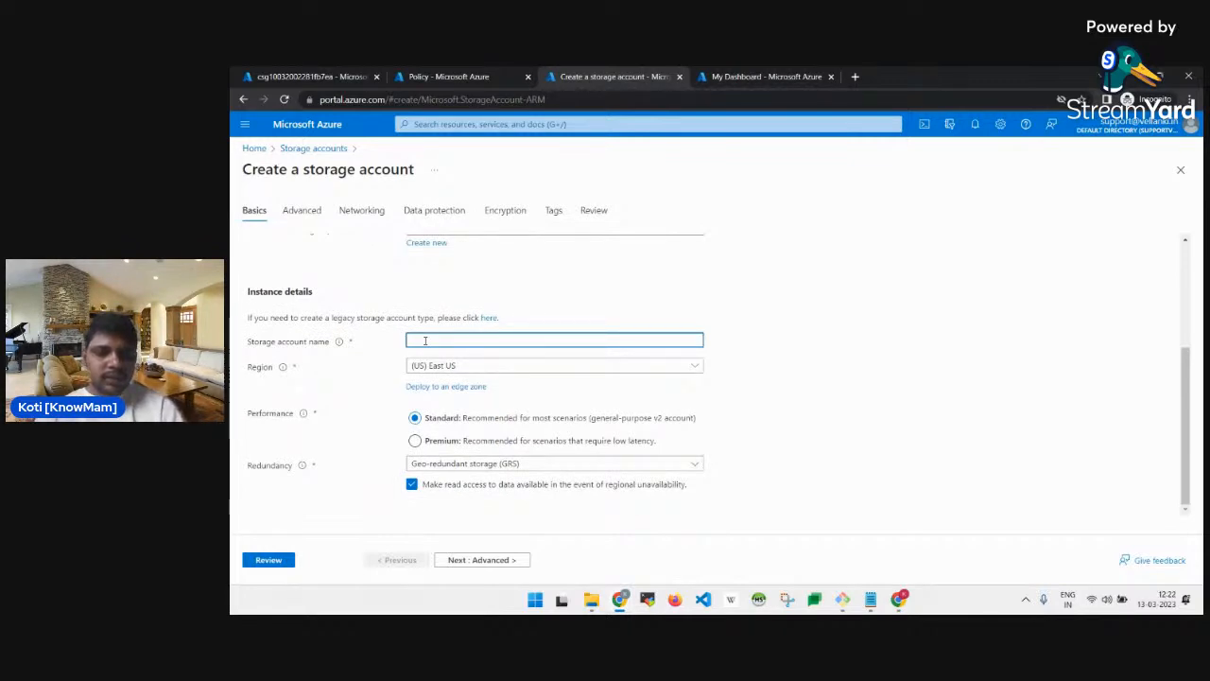
text(storage)
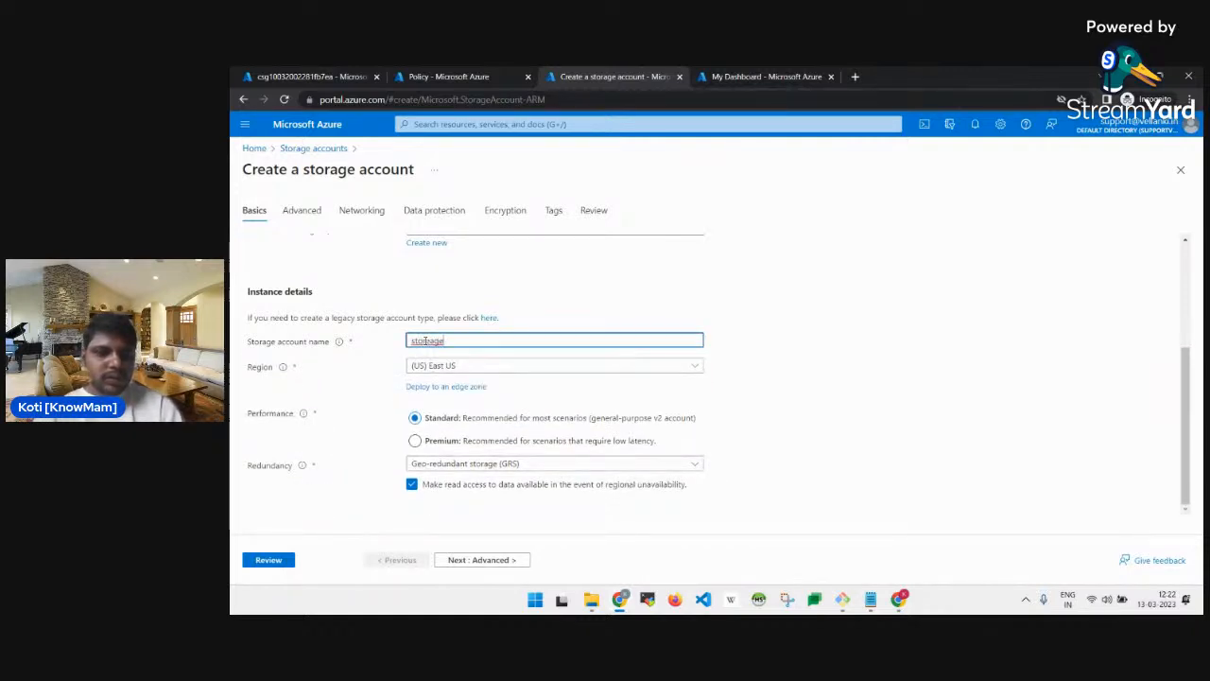
text(accountfor)
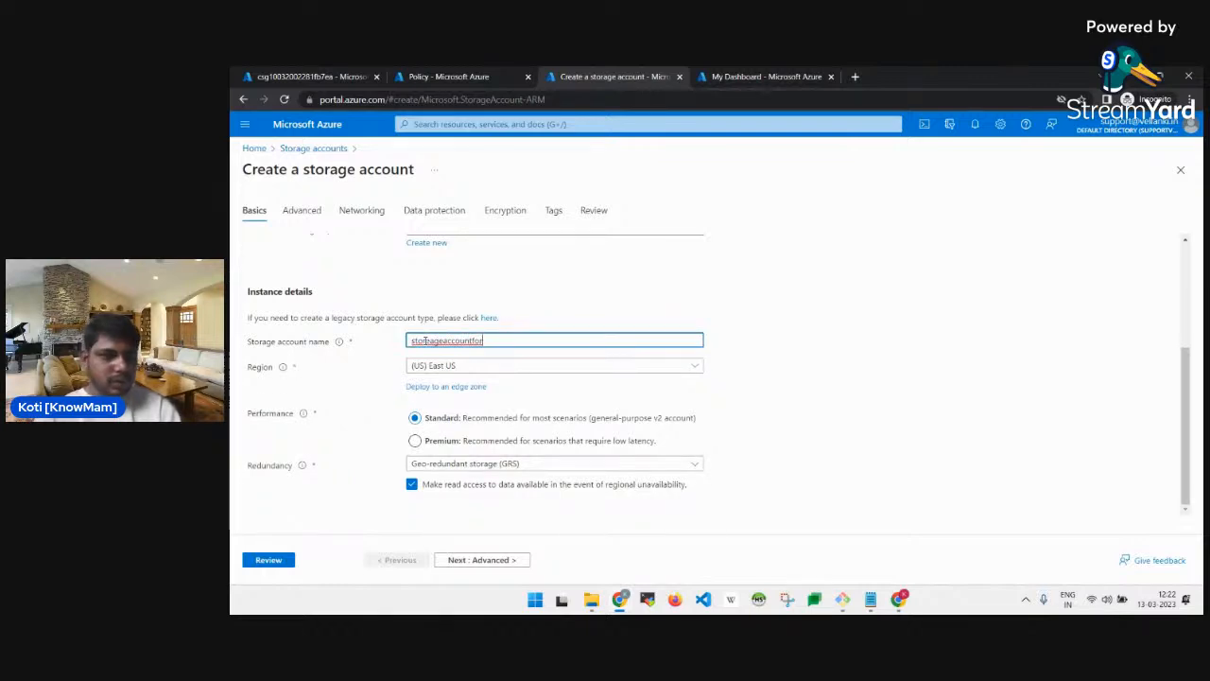
text(lab2b)
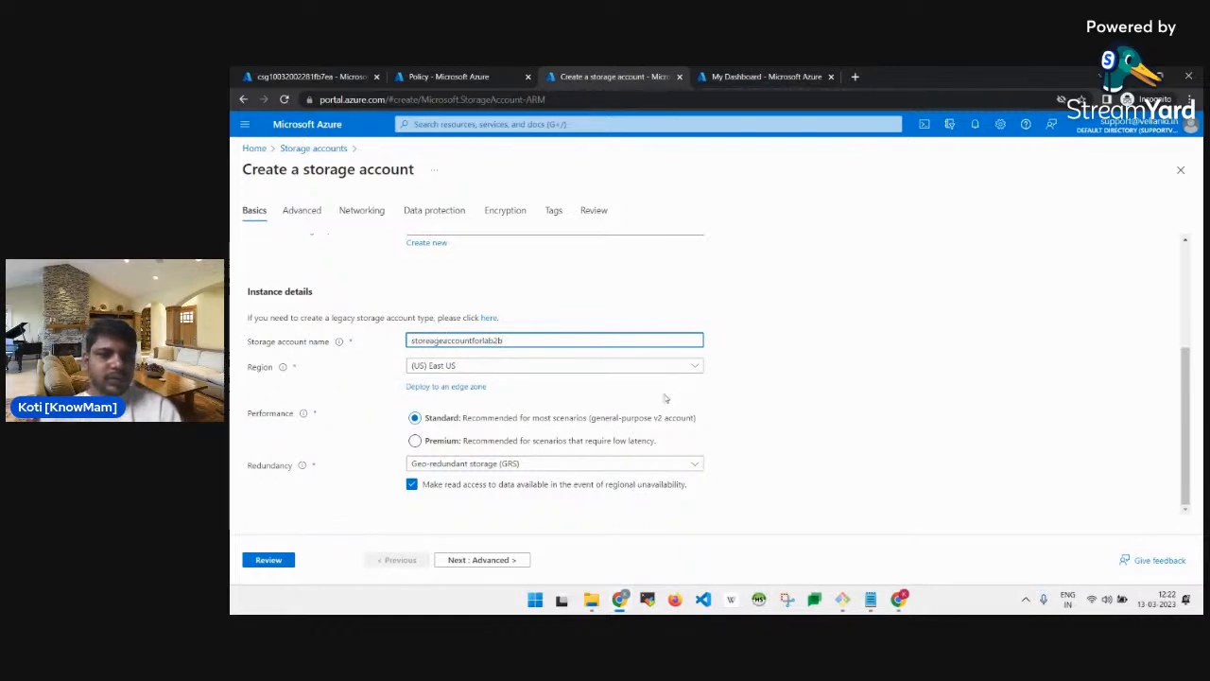
click(269, 562)
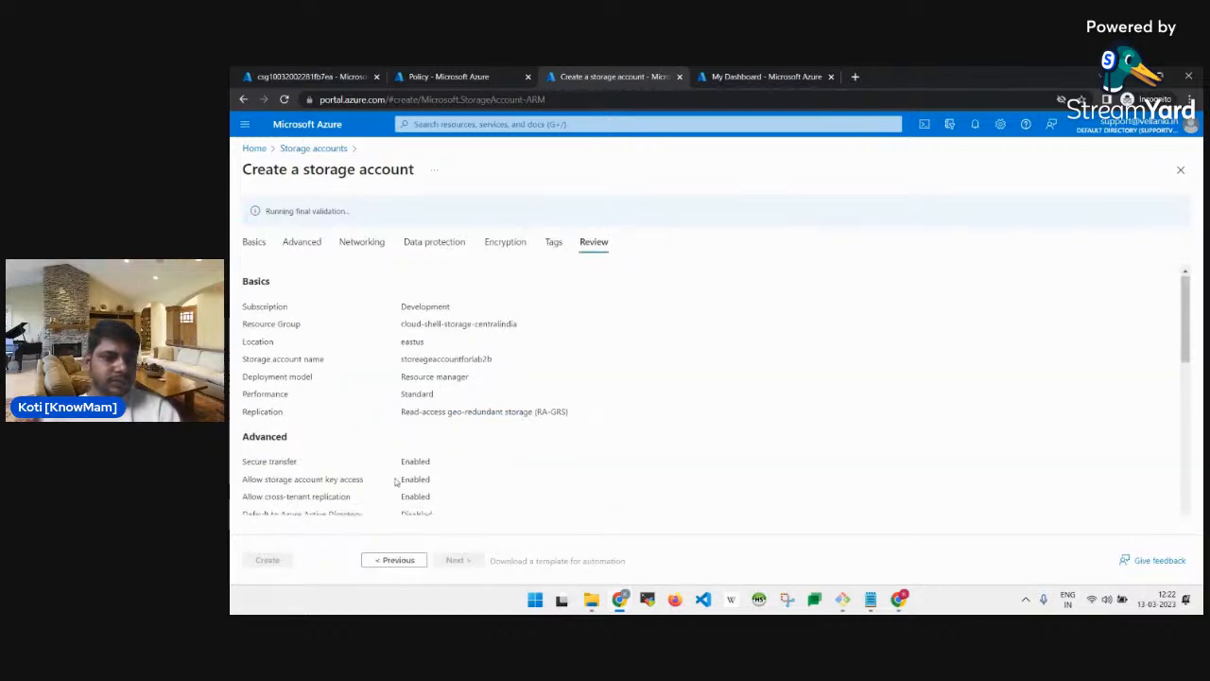
scroll(395, 482, down, 3)
scroll(395, 482, down, 2)
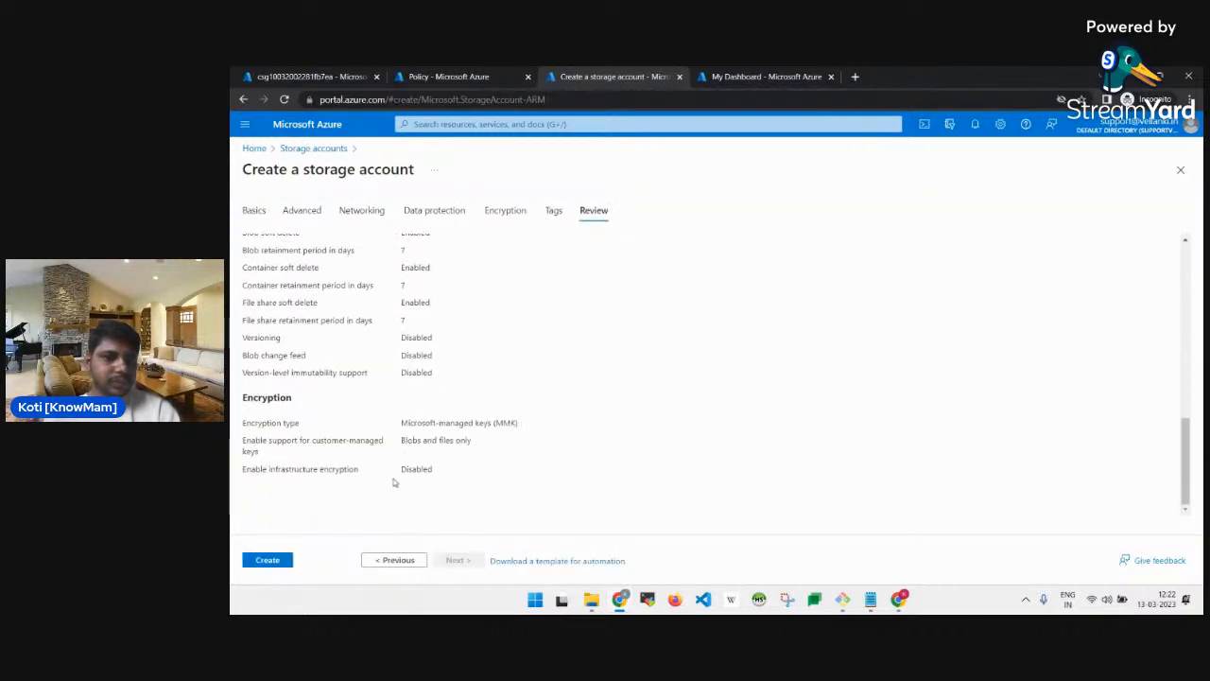
click(273, 560)
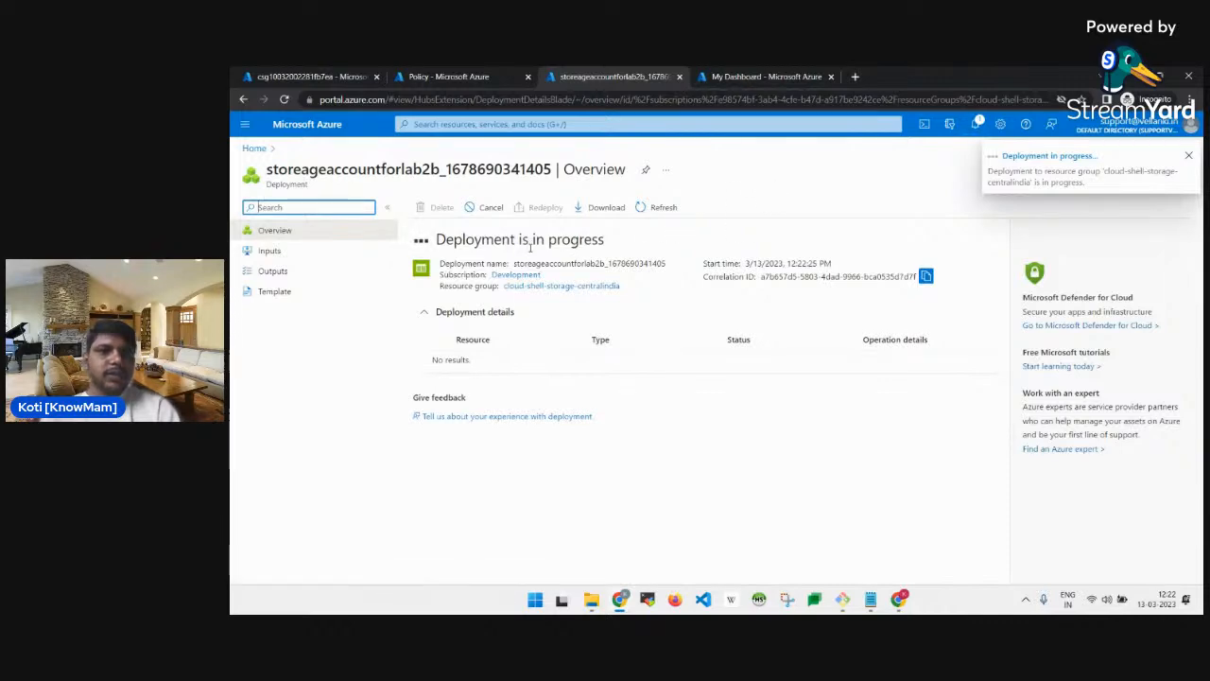
Read the lab instructions until the storage account deployment shows as complete.
key(alt+Tab)
scroll(704, 335, down, 2)
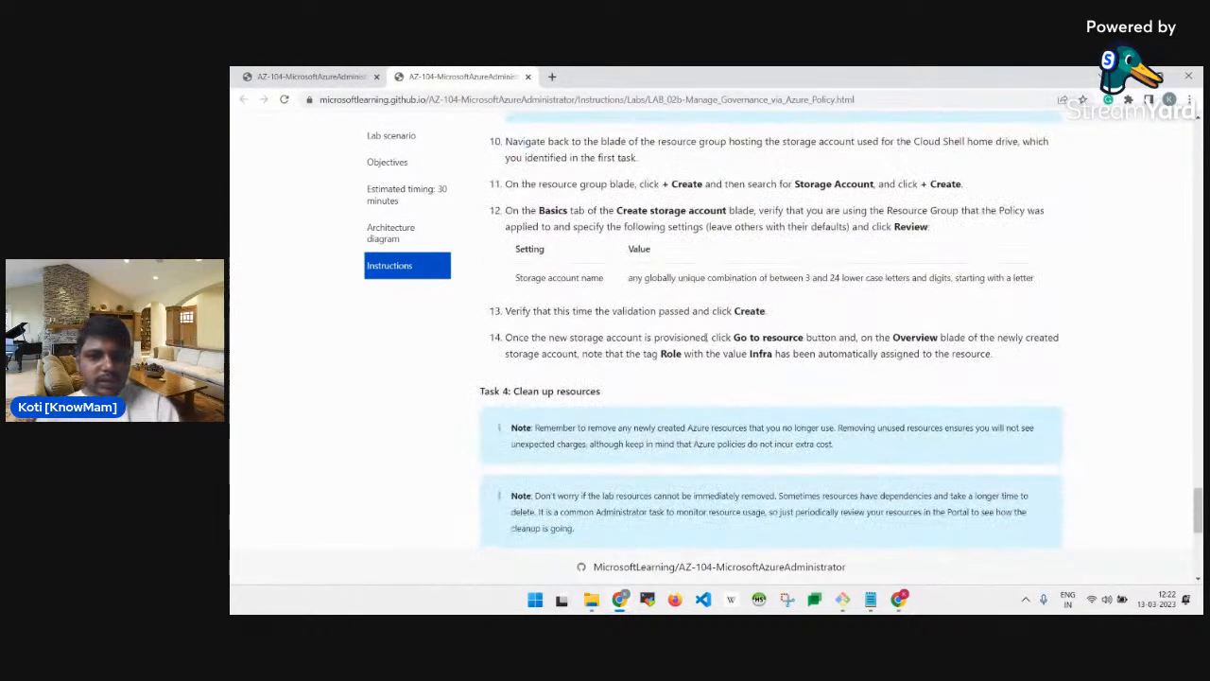
scroll(707, 338, down, 2)
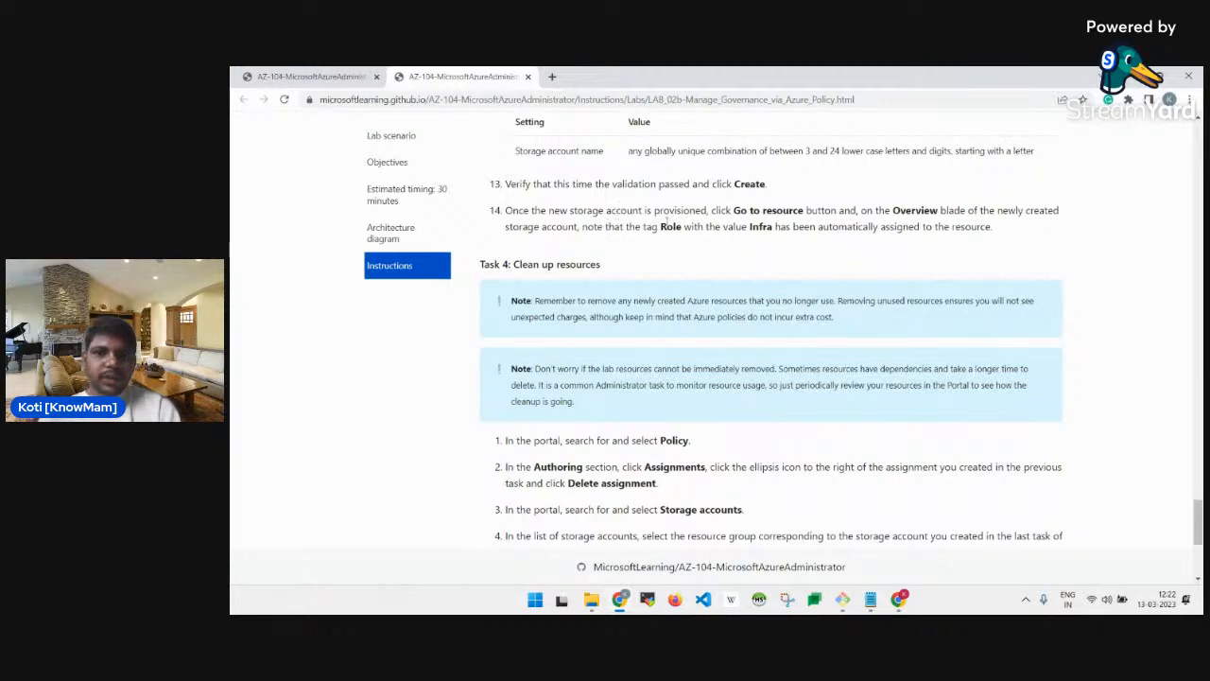
scroll(674, 241, up, 2)
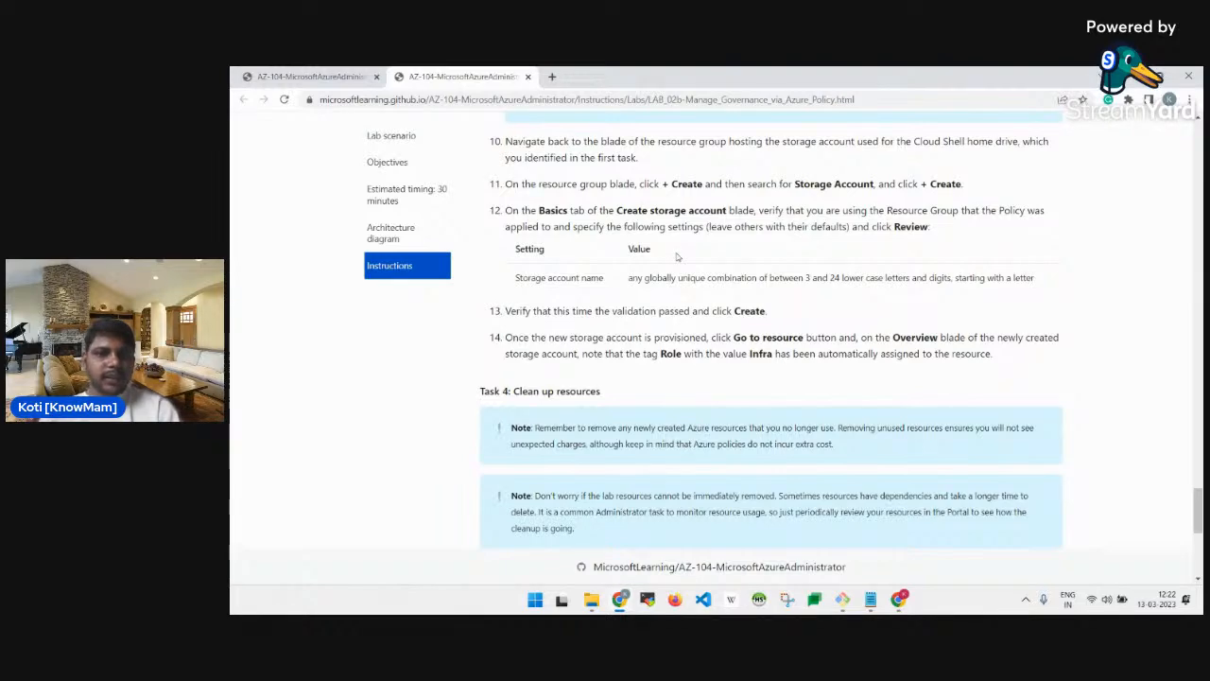
key(alt+Tab)
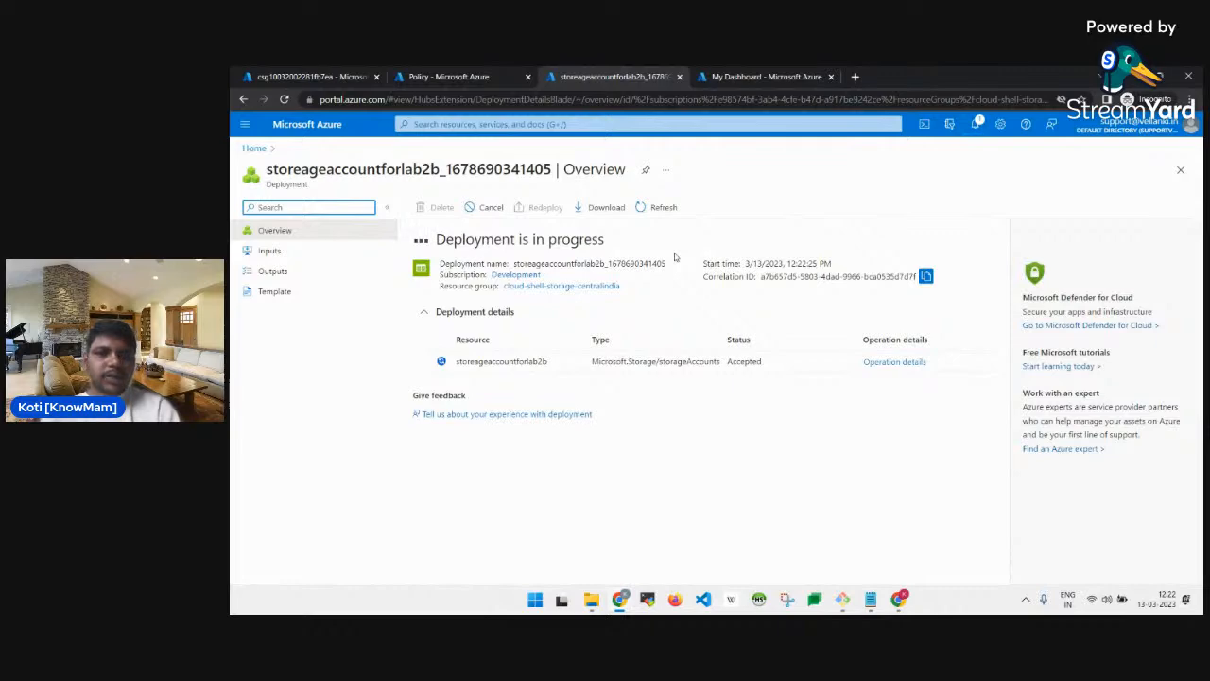
key(alt+Tab)
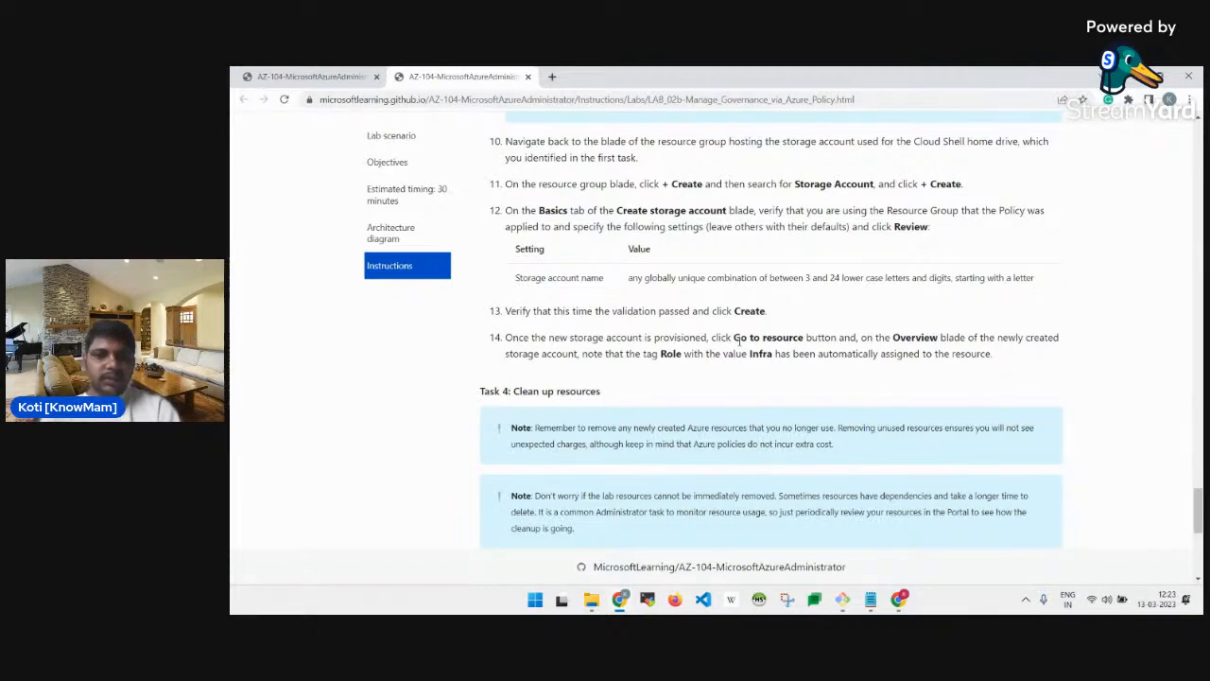
scroll(736, 340, down, 2)
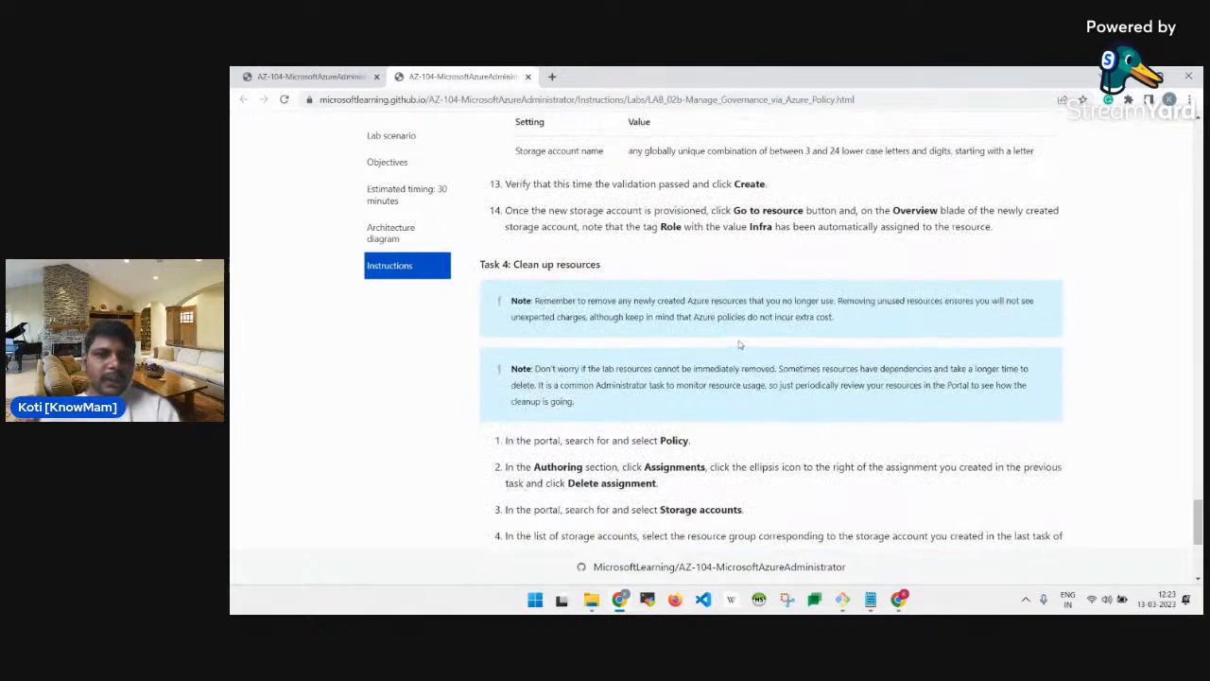
scroll(739, 344, up, 1)
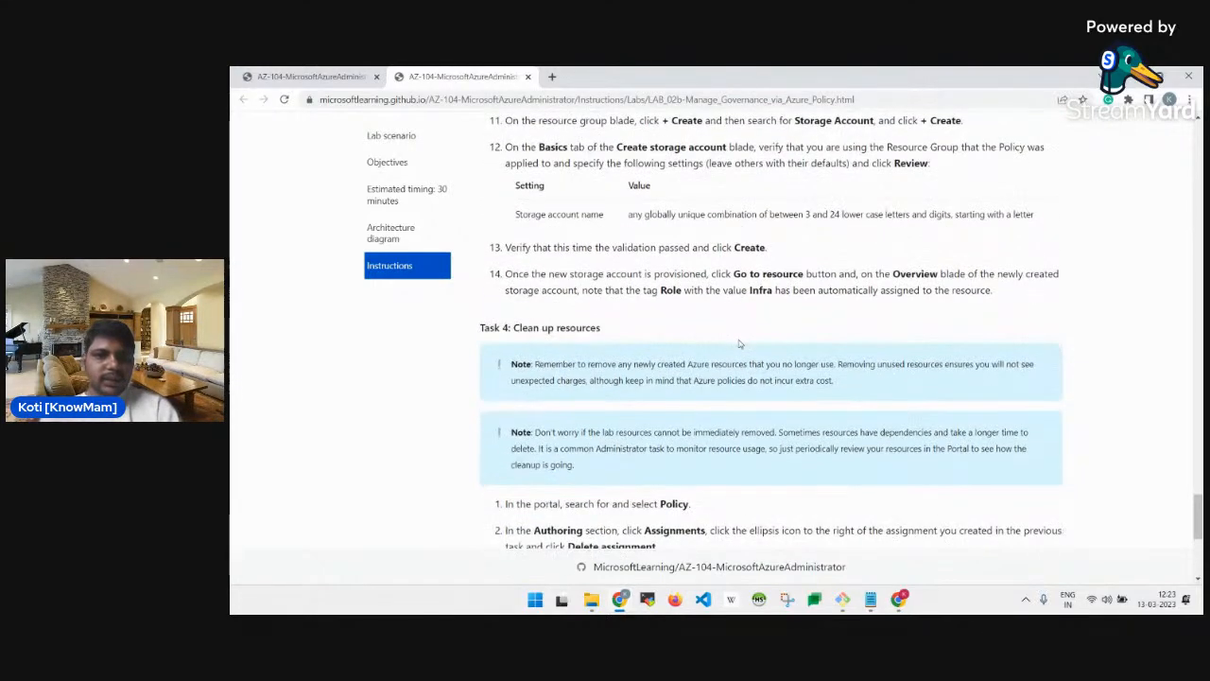
key(alt+Tab)
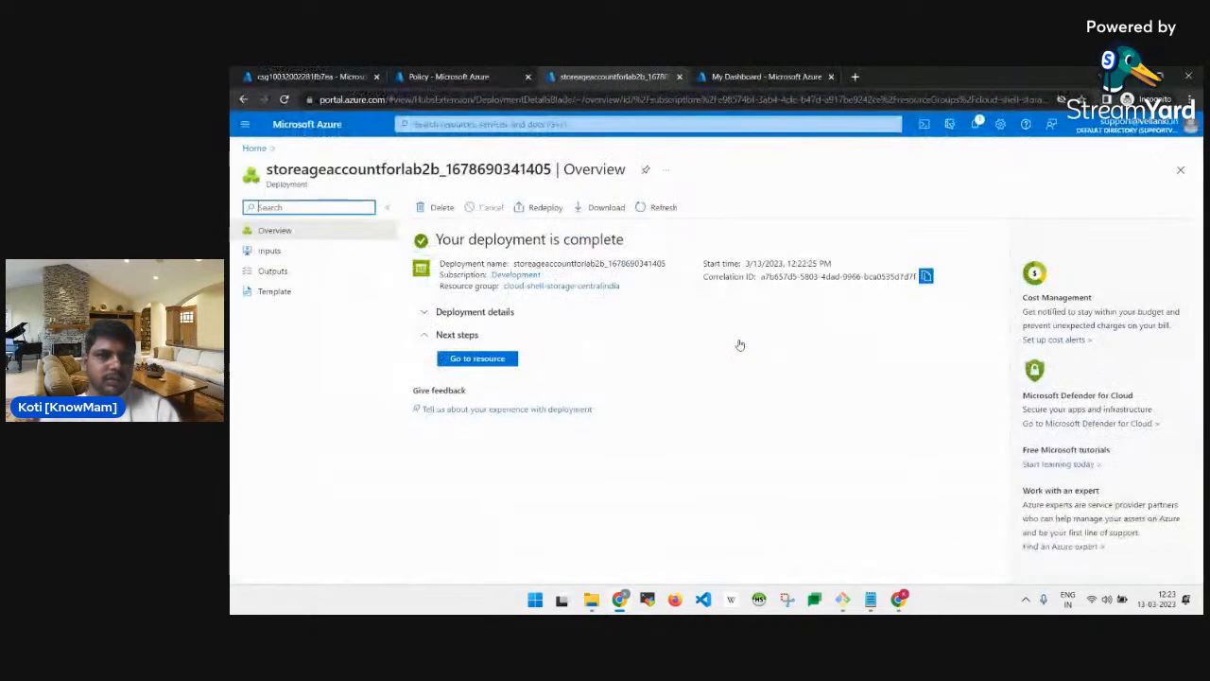
Open storageaccountforlab2b's Tags page and verify the inherited Role : Infra tag.
click(485, 365)
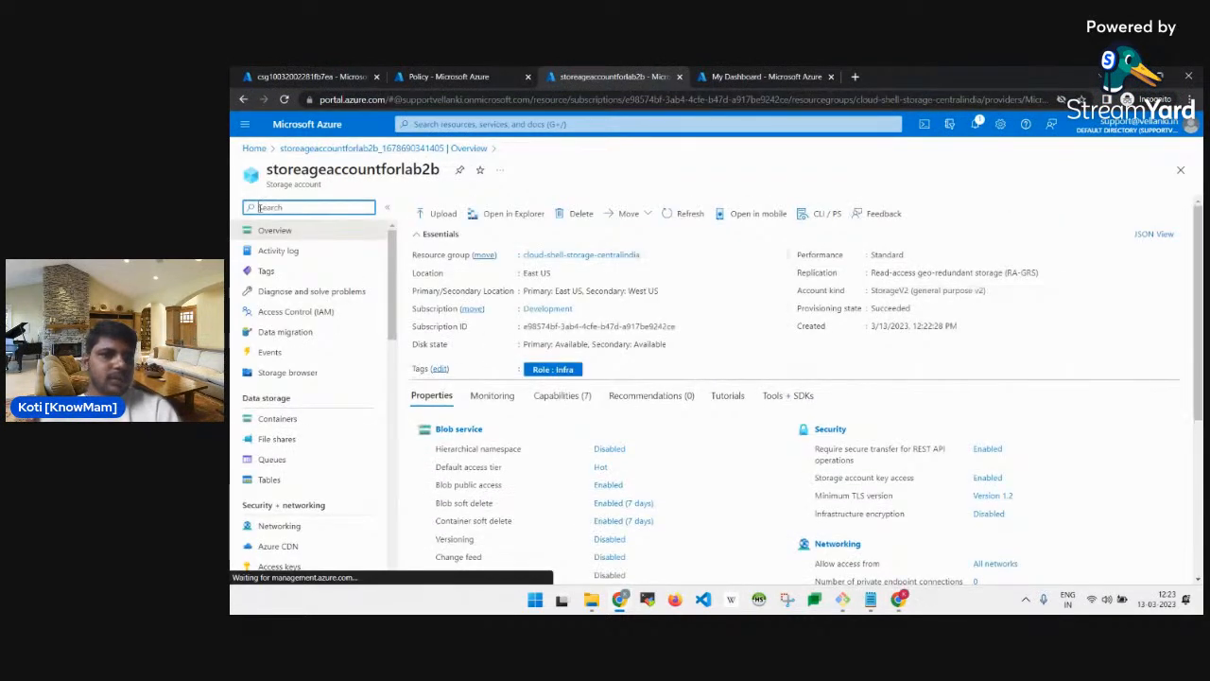
click(296, 271)
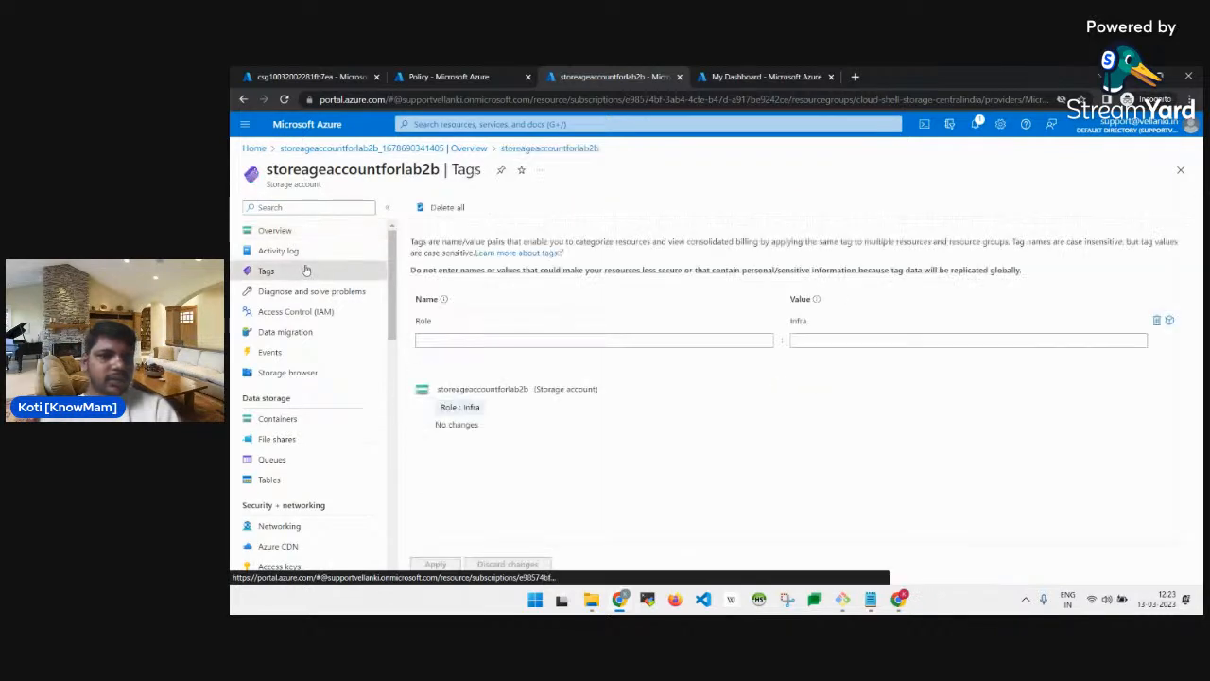
click(458, 408)
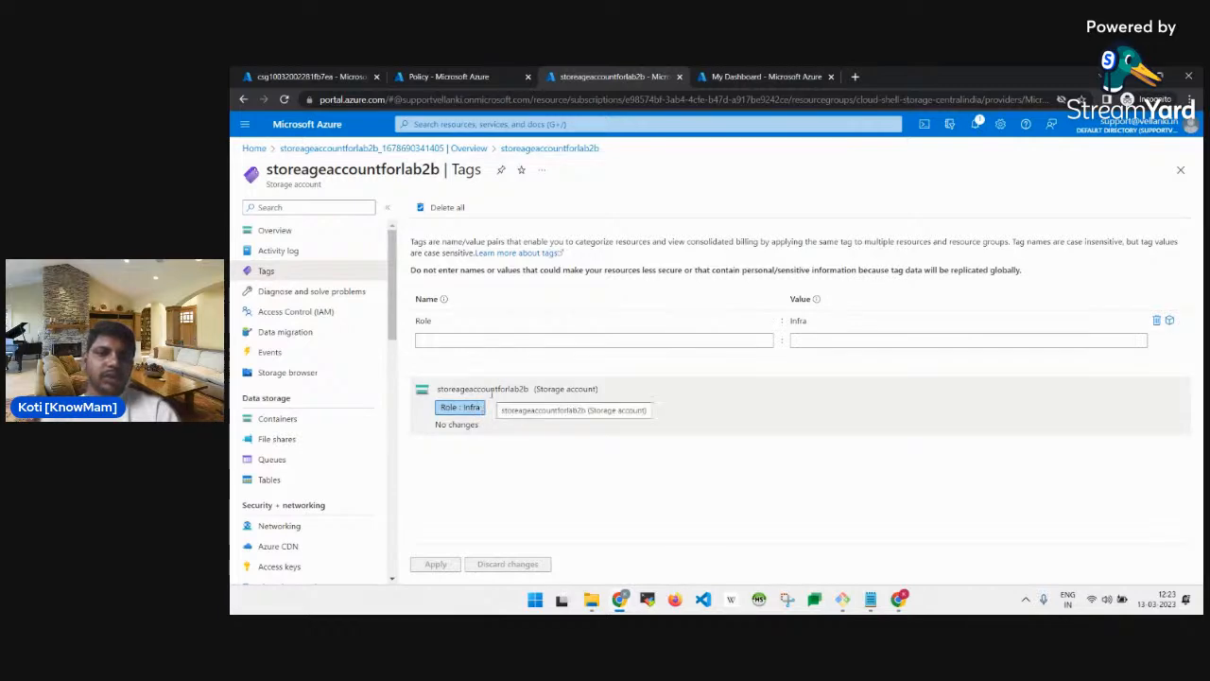
key(alt+Tab)
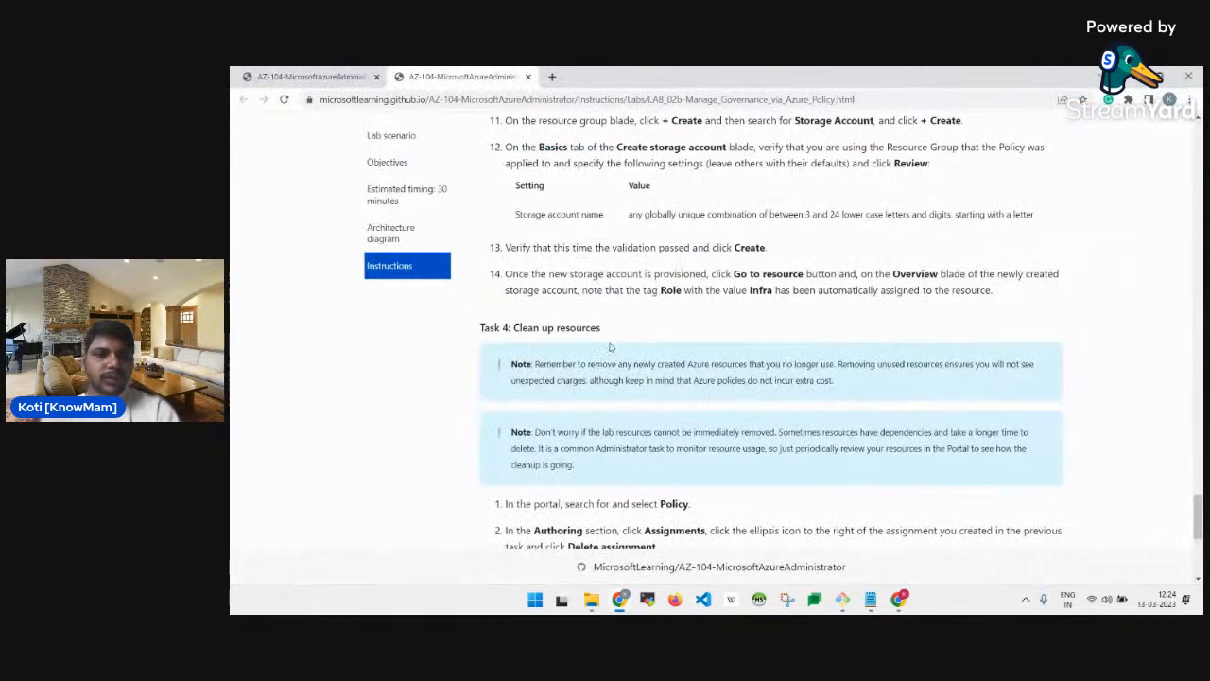
Read through Task 4: Clean up resources and the Review section.
scroll(613, 347, down, 3)
scroll(613, 347, up, 1)
scroll(613, 347, down, 2)
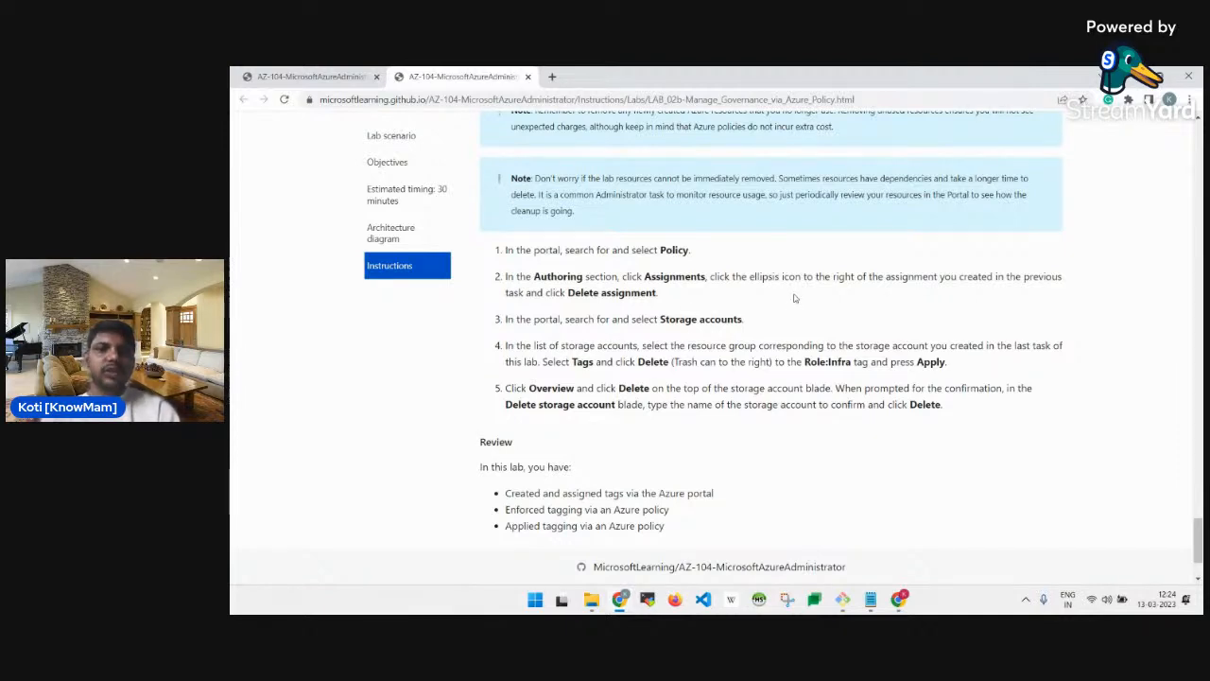
scroll(794, 297, up, 1)
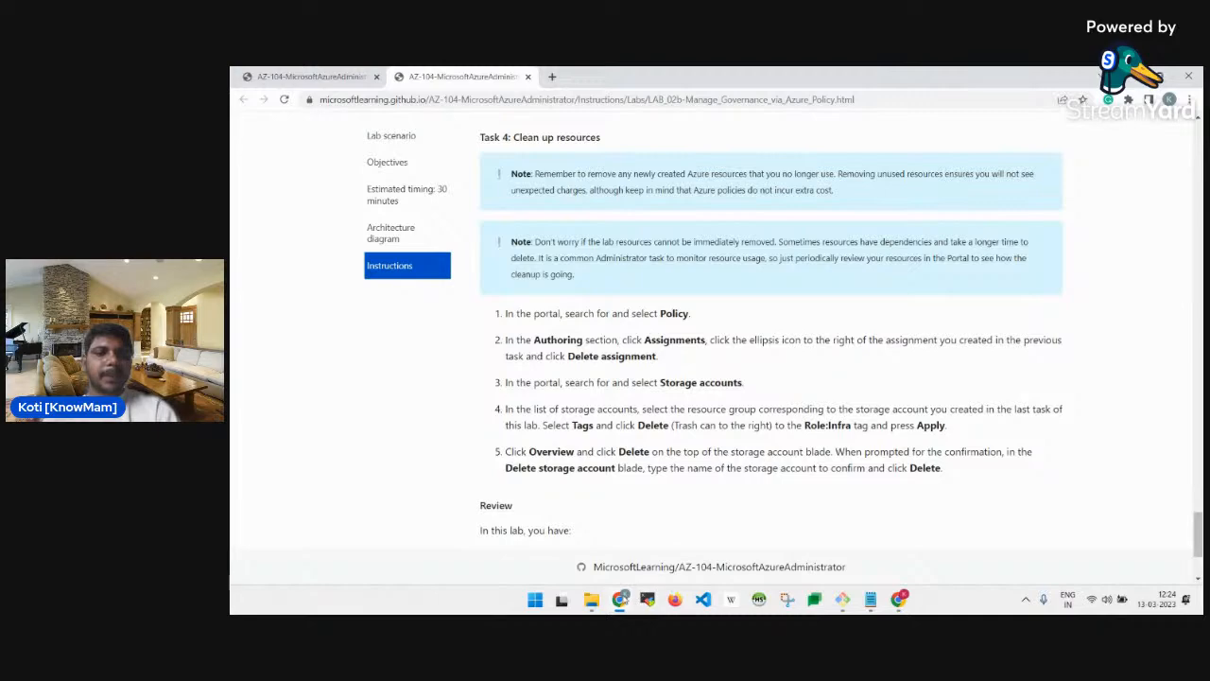
End the live broadcast in StreamYard and confirm it.
mouse_move(619, 598)
click(643, 550)
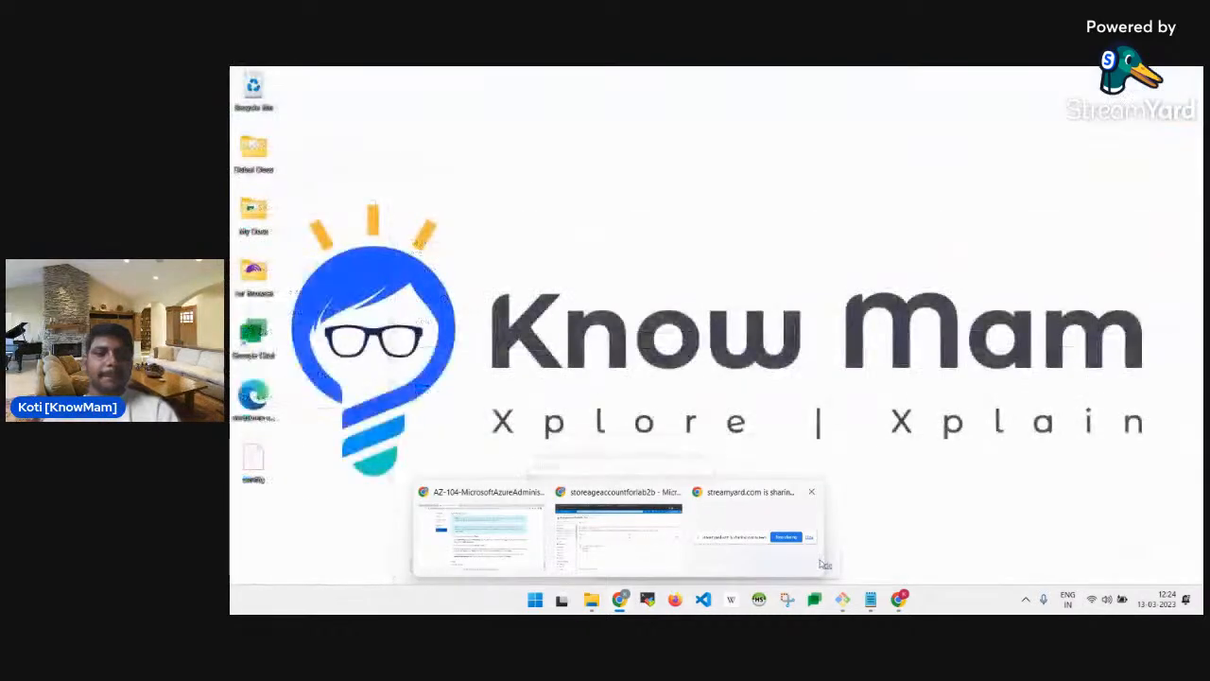
click(482, 534)
click(906, 601)
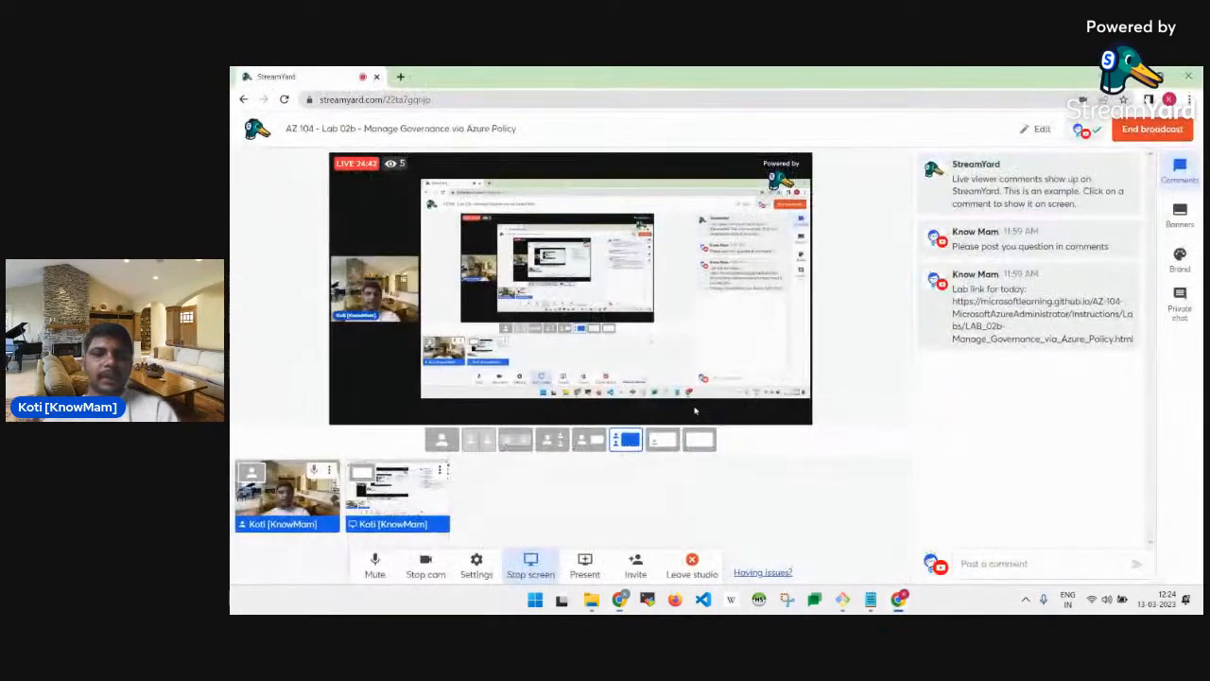
click(1152, 129)
click(1139, 194)
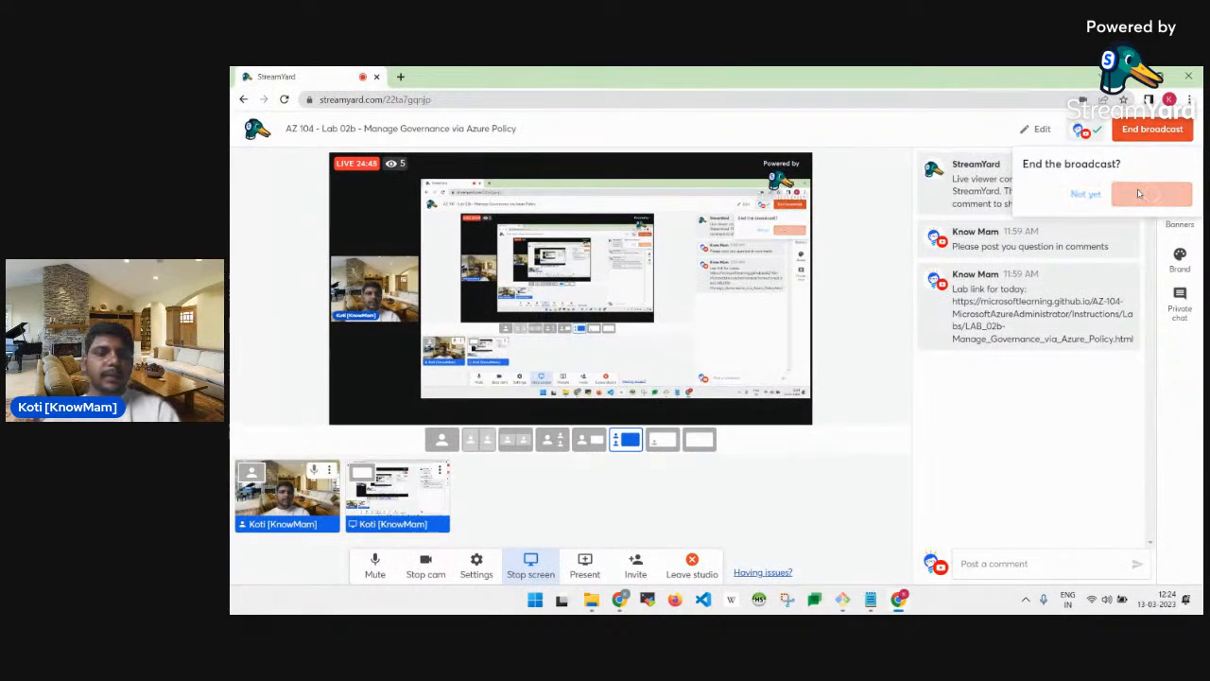